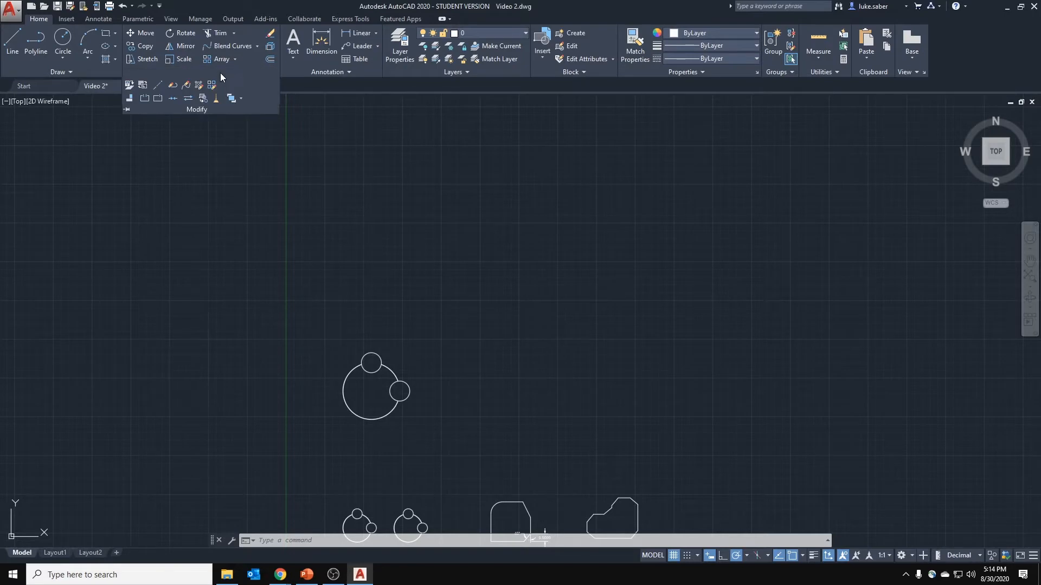
left_click(219, 133)
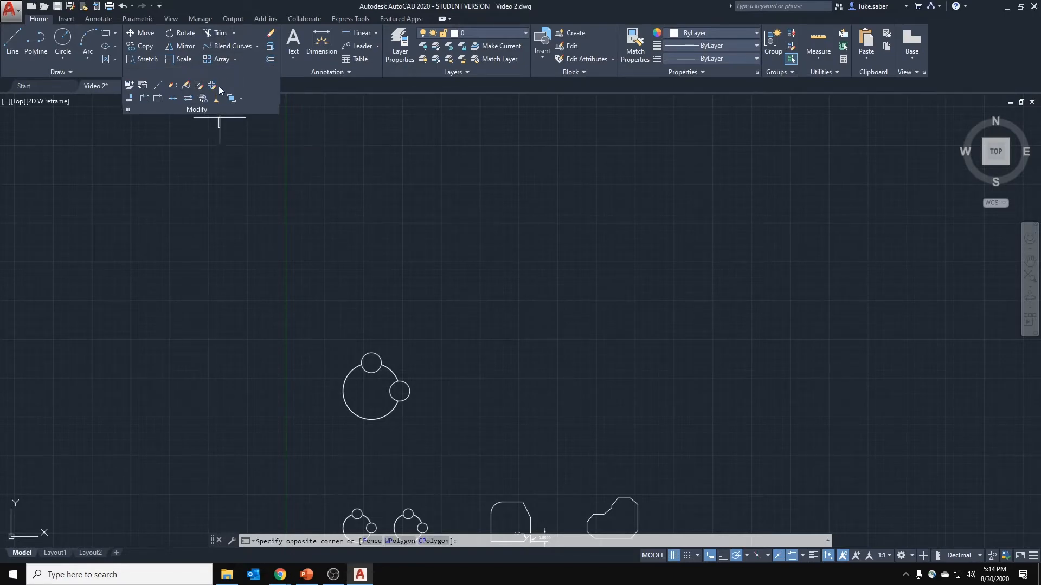
key("Escape")
key("Escape")
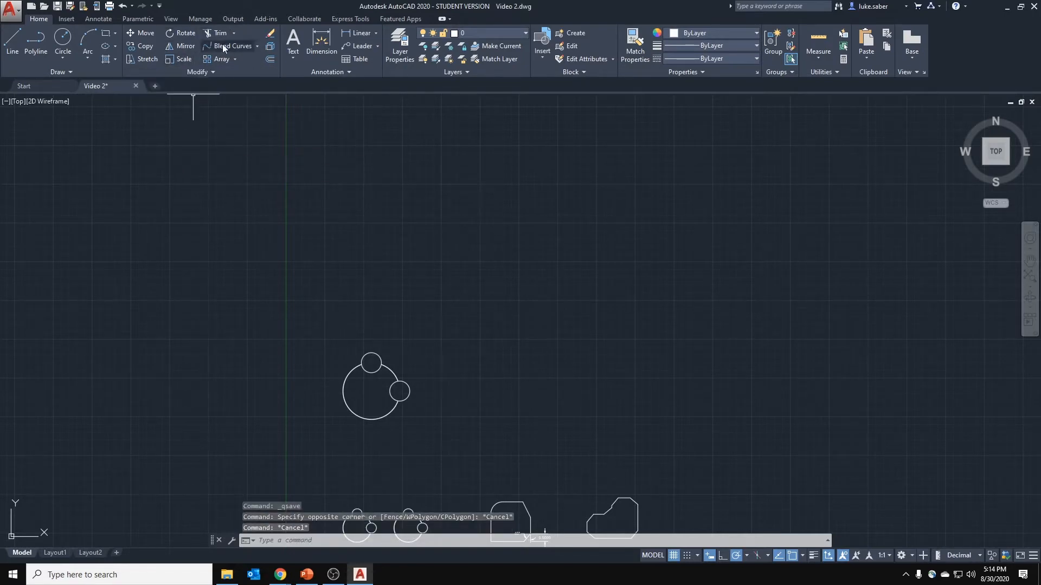
left_click(221, 69)
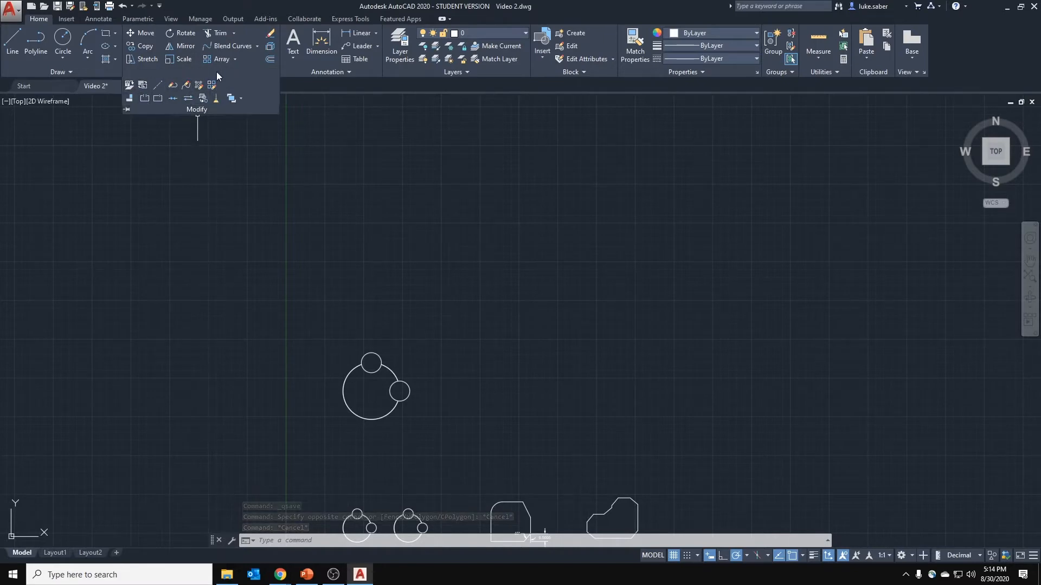
left_click(277, 132)
key("Escape")
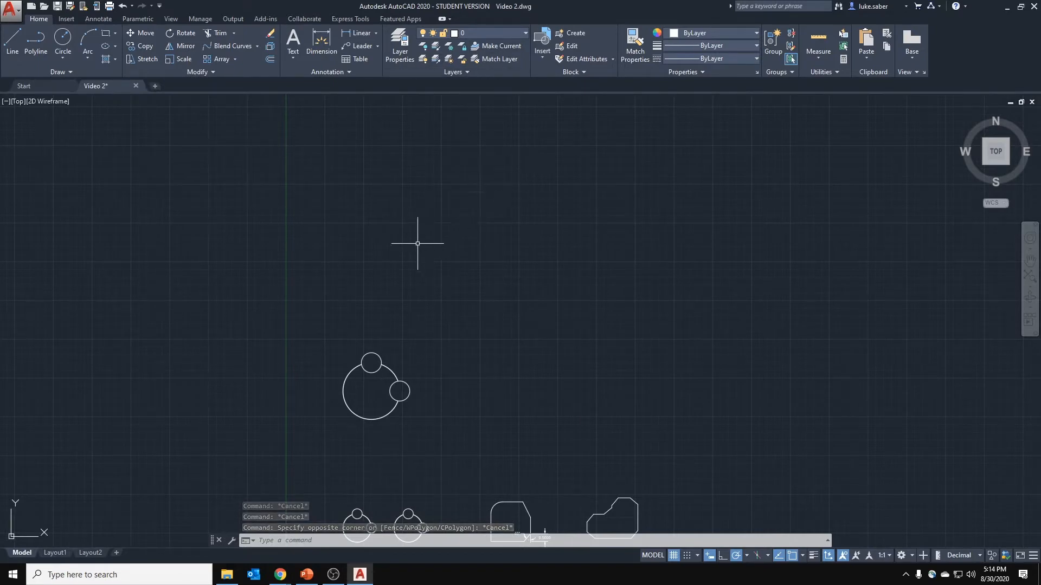
Draw a nine-sided polygon inscribed in a circle of about 0.92 radius in the empty area above the existing shapes.
scroll(374, 258, "up", 5)
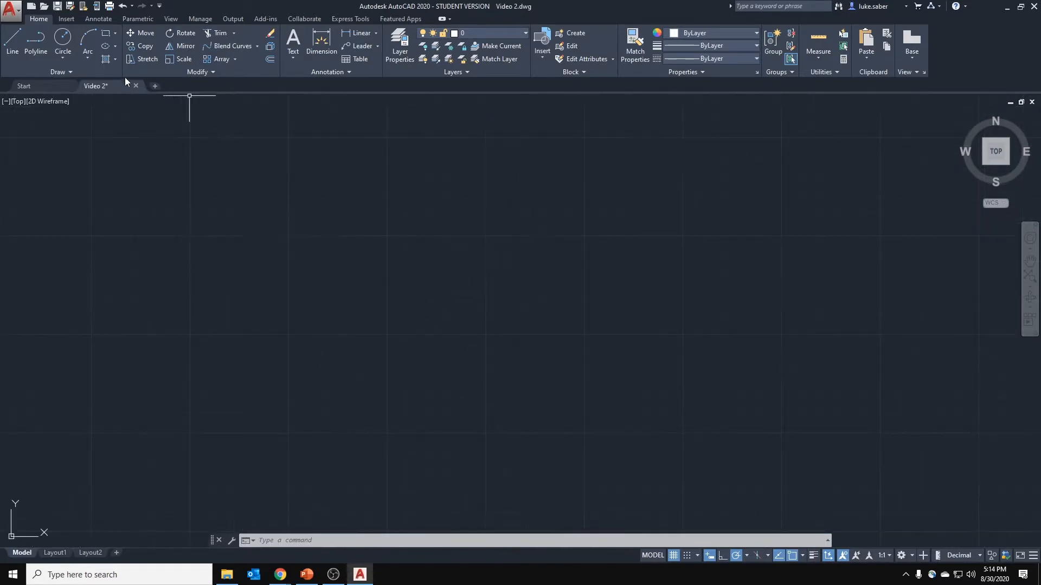
left_click(114, 34)
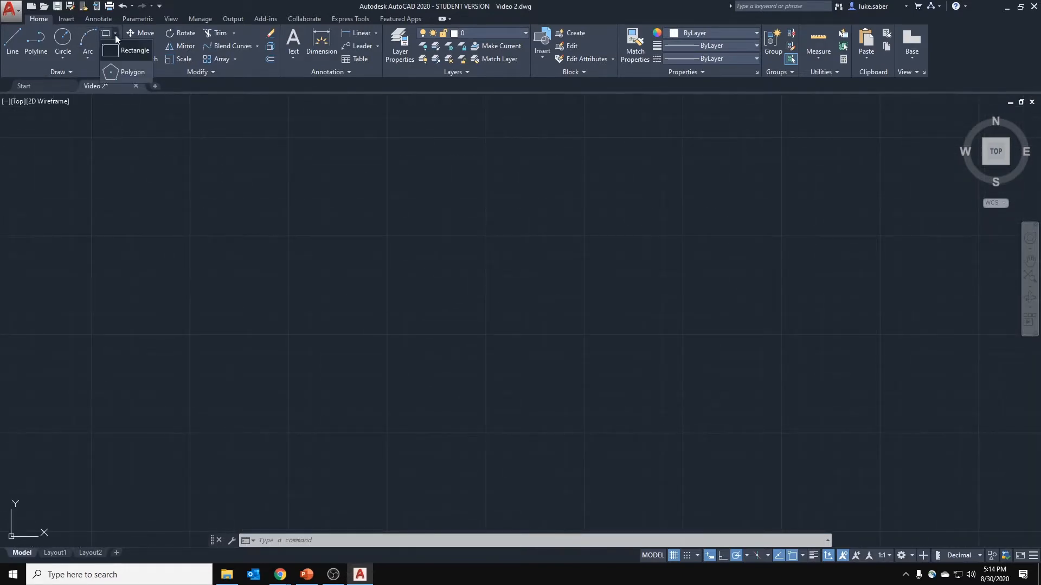
left_click(133, 76)
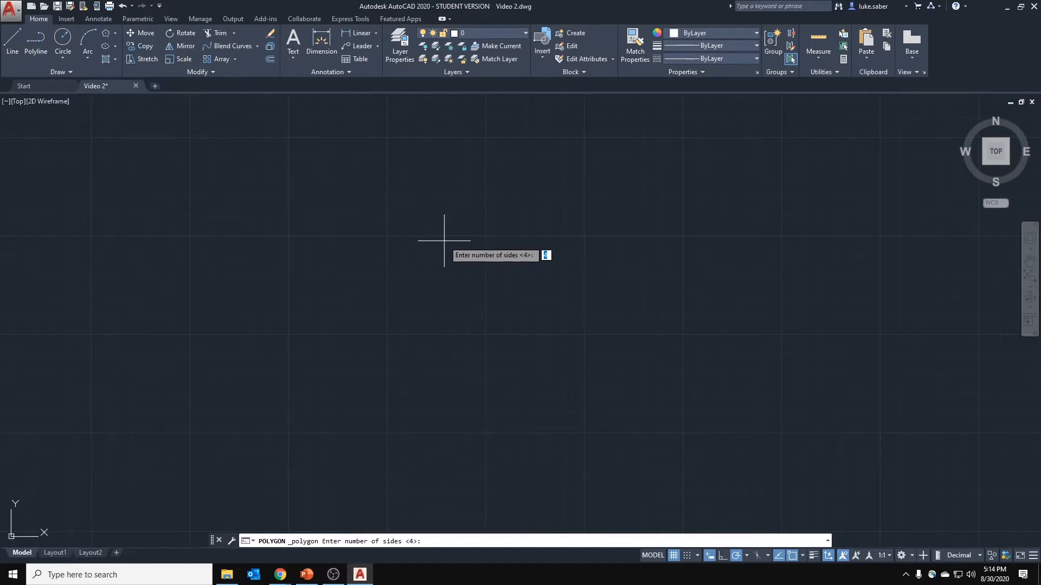
type("9")
key("Return")
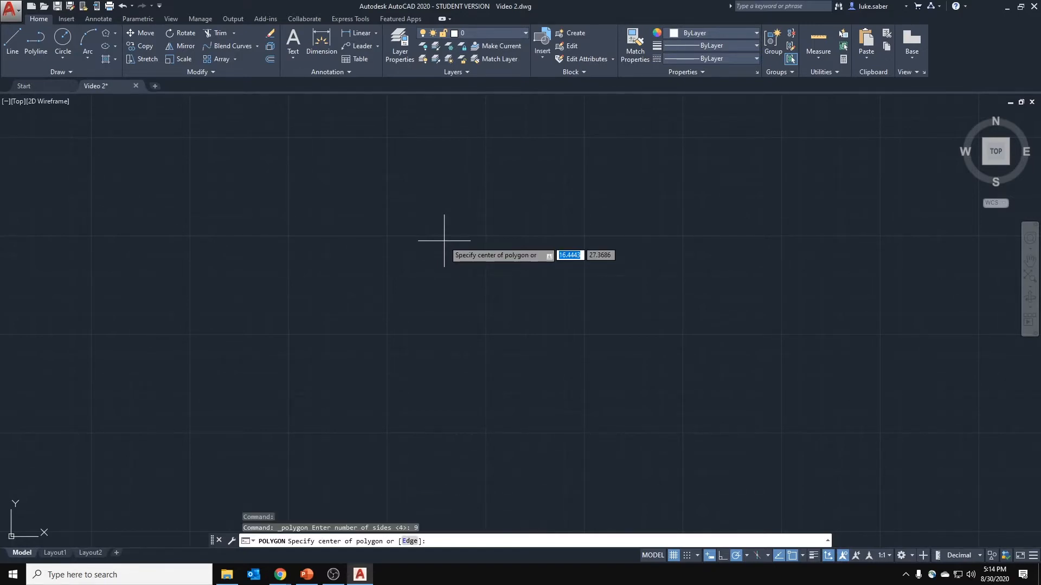
left_click(435, 286)
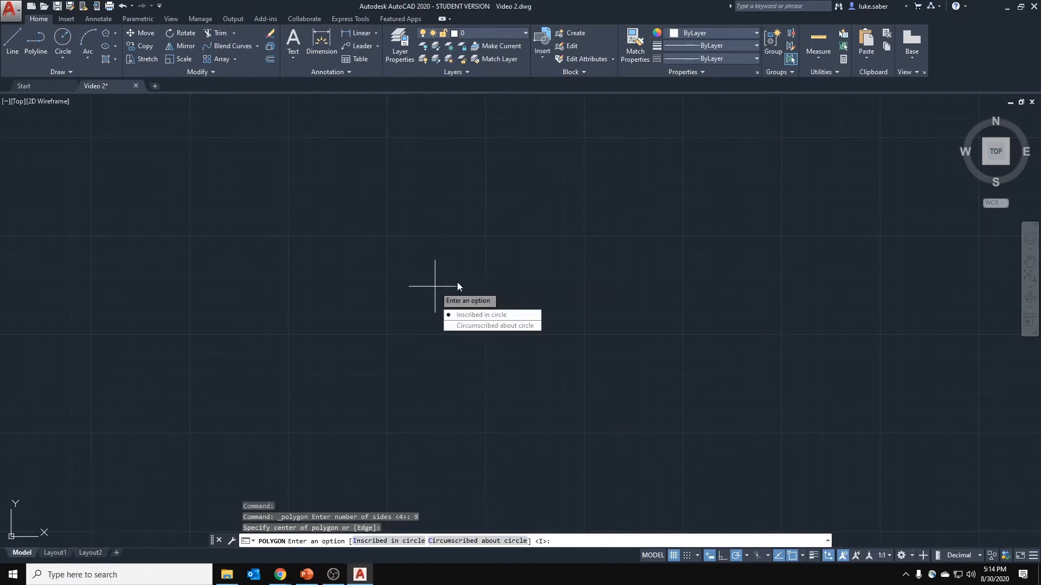
left_click(464, 315)
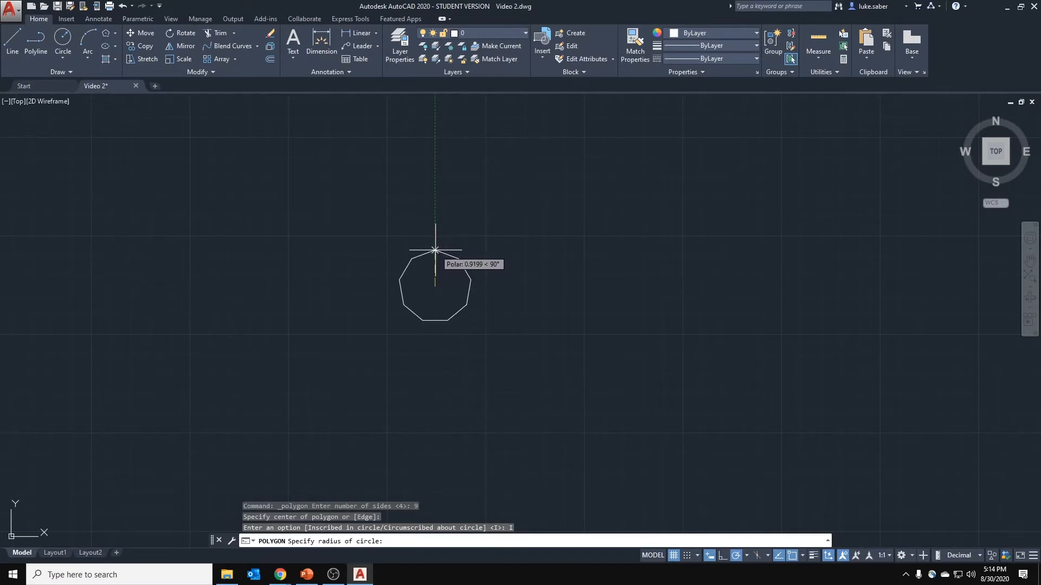
left_click(435, 251)
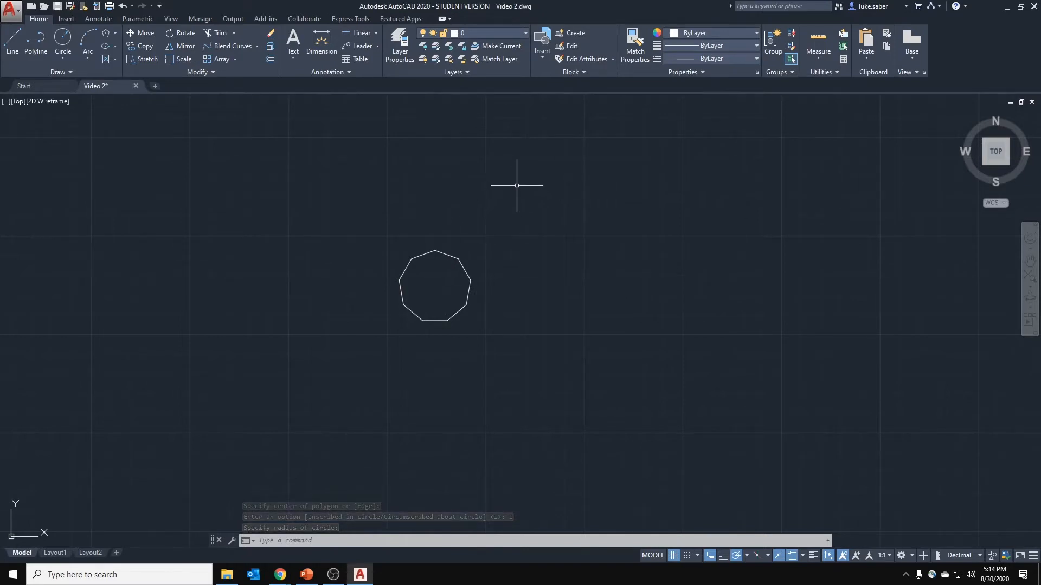
Create a rectangular array of the nine-sided polygon with the default four columns and three rows.
scroll(471, 201, "down", 4)
middle_click_drag(472, 207, 469, 250)
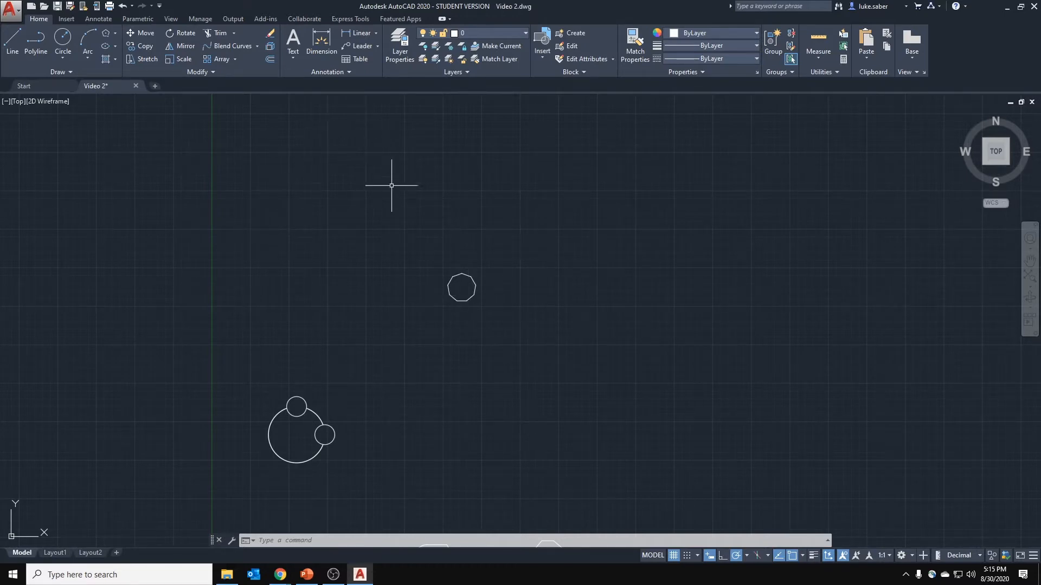
scroll(481, 282, "up", 4)
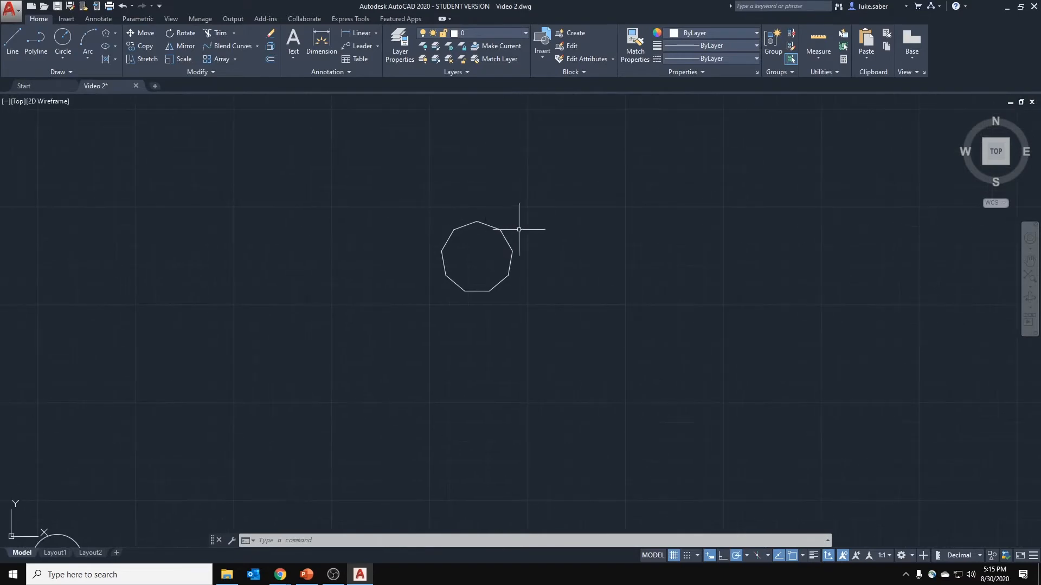
left_click(542, 193)
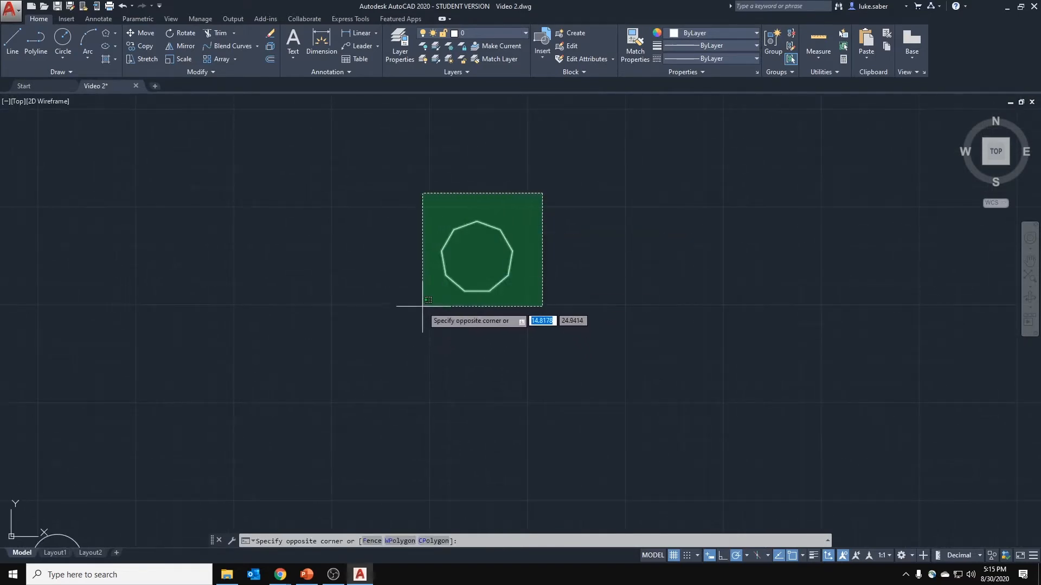
left_click(420, 307)
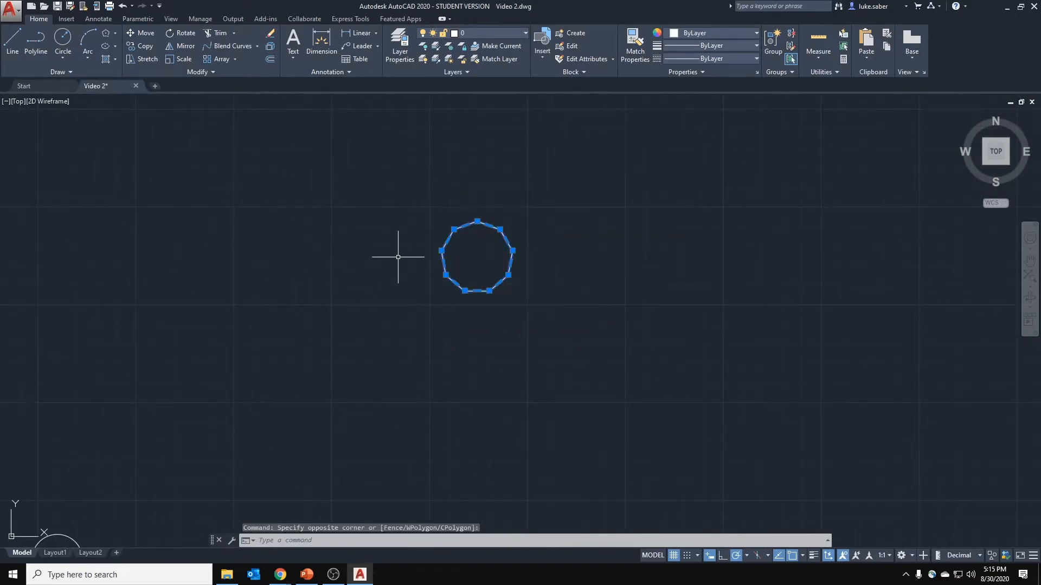
left_click(235, 60)
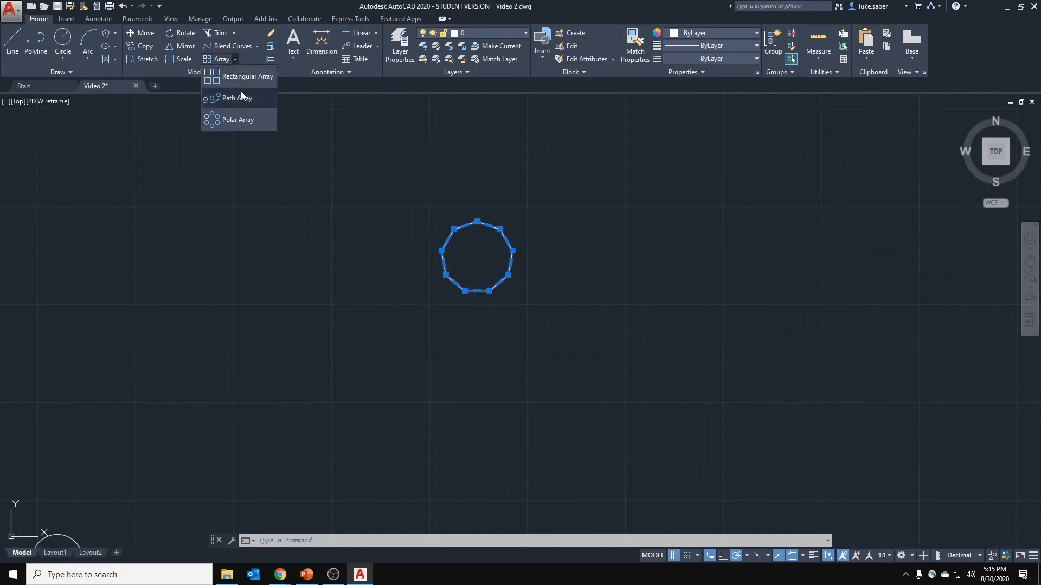
left_click(241, 79)
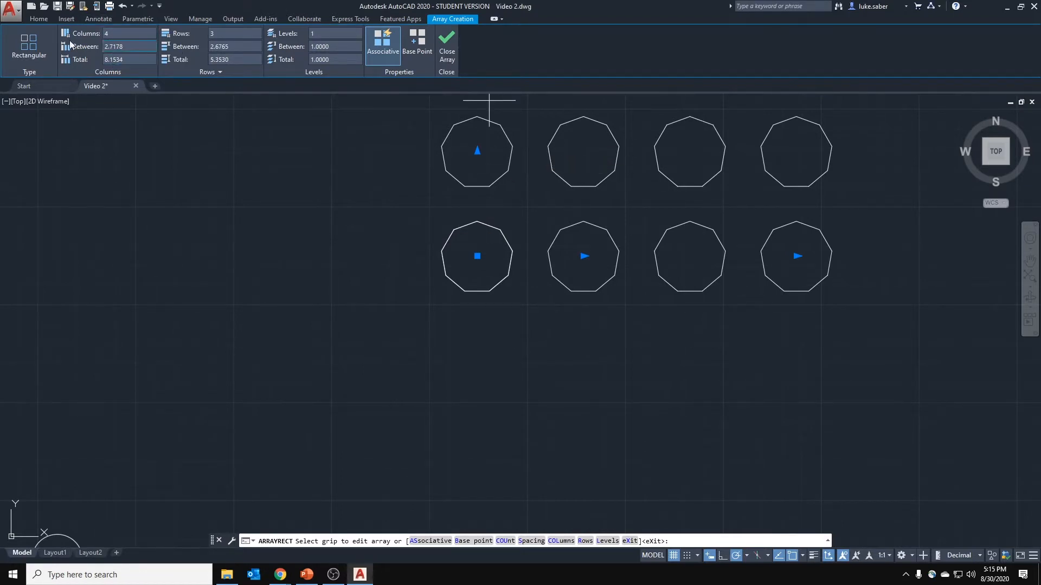
Try to change the array's row count and its column count separately by stretching it upward and sideways.
scroll(494, 227, "down", 2)
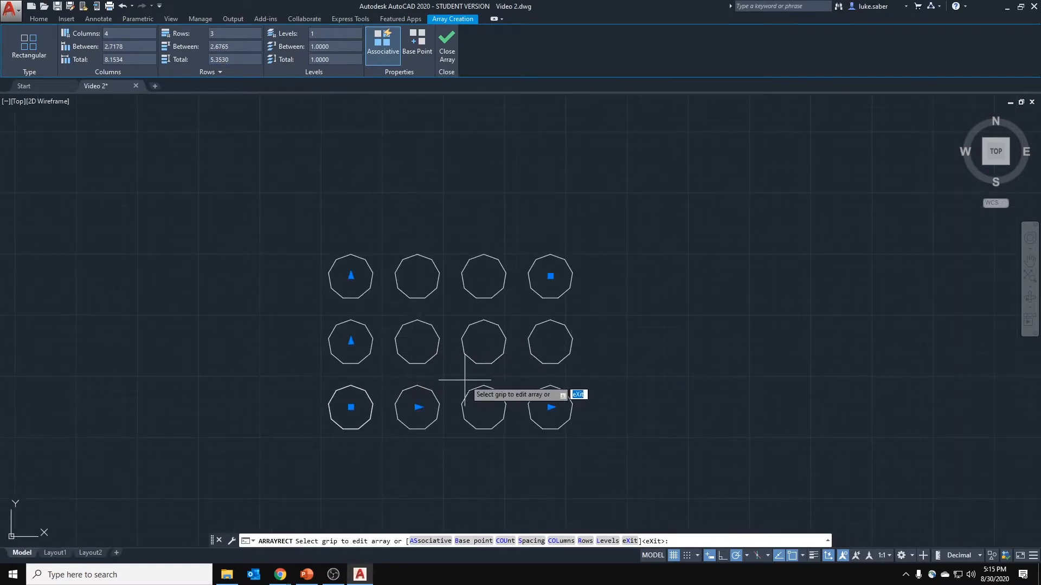
mouse_move(471, 369)
middle_mouse_down()
mouse_move(524, 285)
mouse_move(478, 294)
middle_mouse_up()
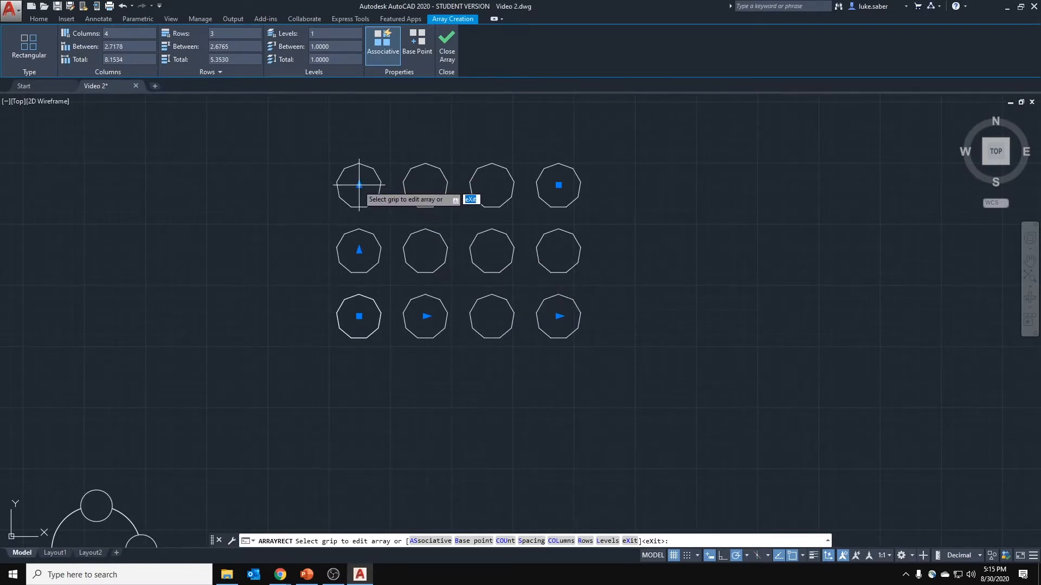
middle_click_drag(359, 185, 387, 209)
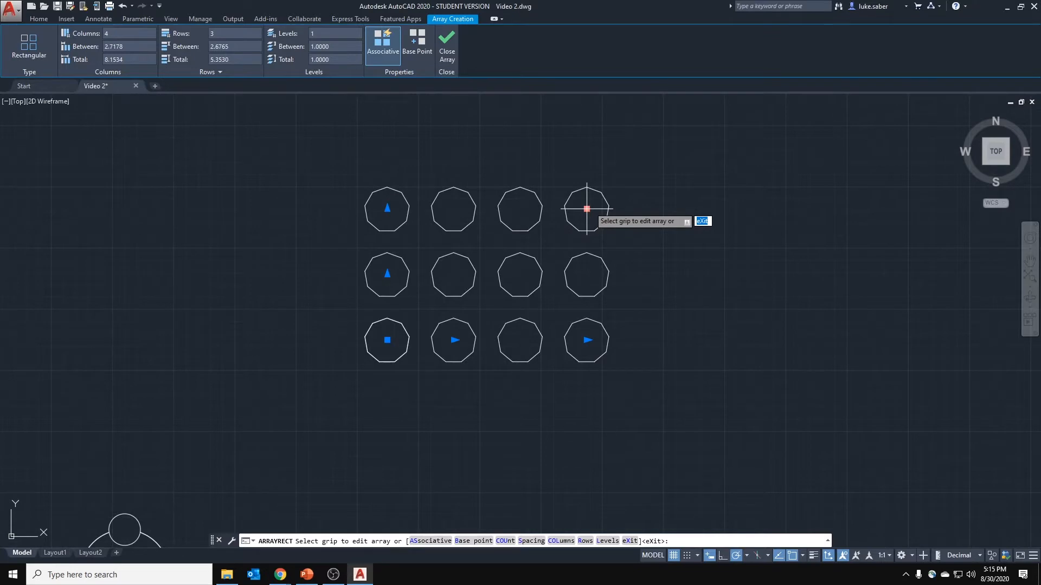
left_click(387, 208)
scroll(380, 185, "down", 2)
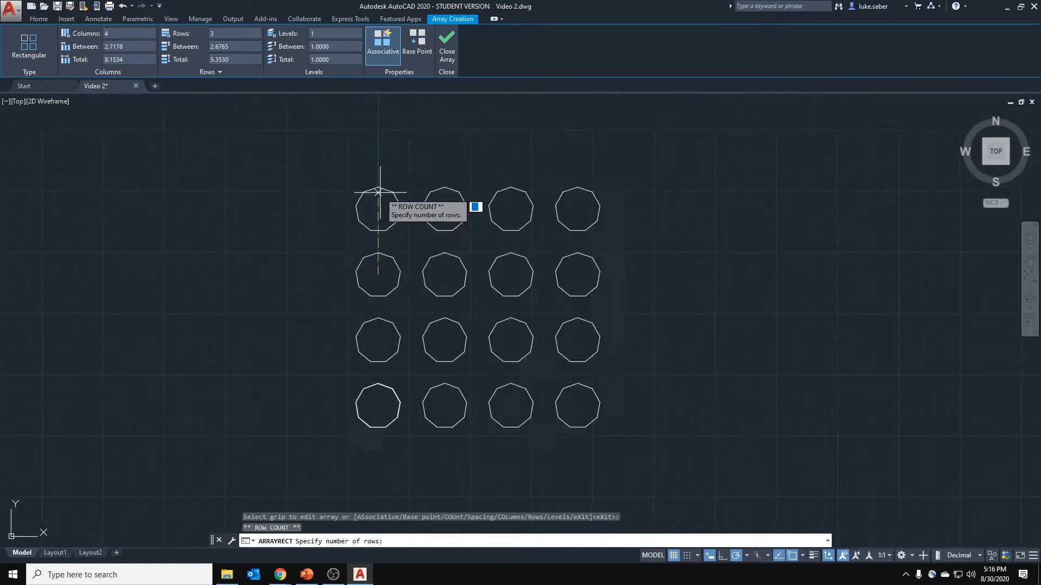
scroll(378, 166, "down", 2)
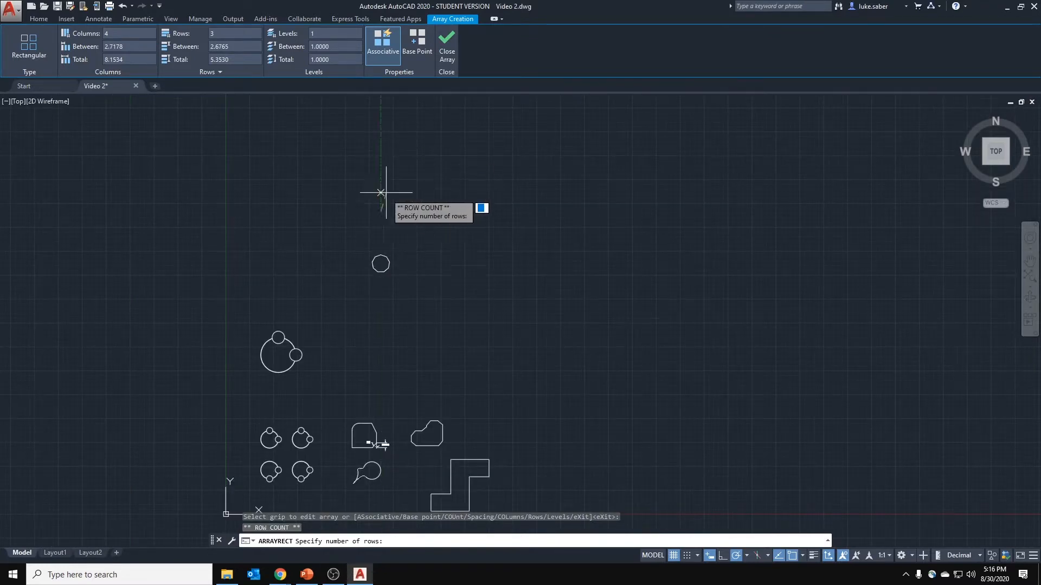
key("Escape")
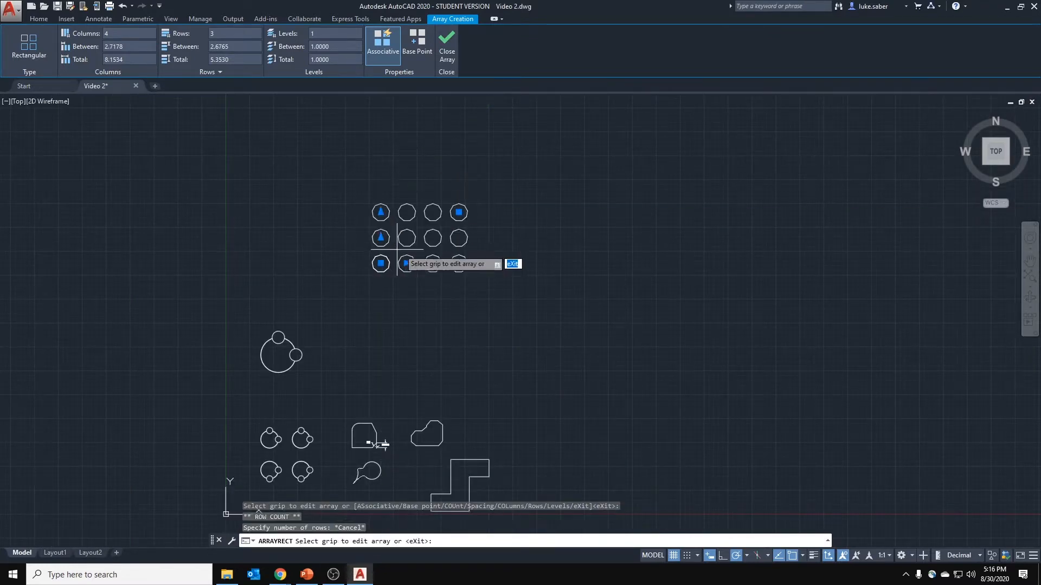
left_click(459, 264)
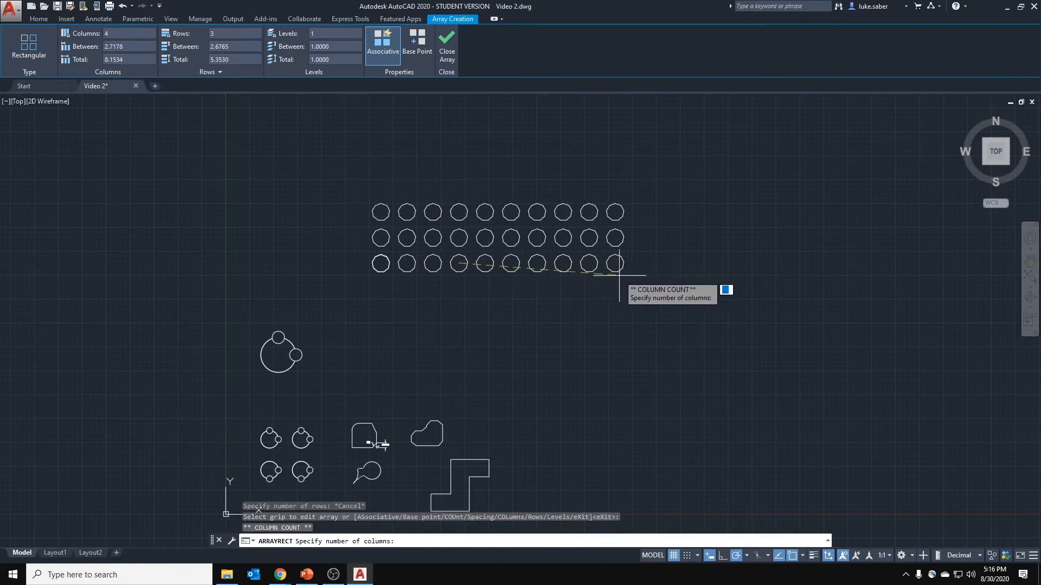
key("Escape")
Try to change the array's row and column counts together from its upper-right polygon.
left_click(459, 212)
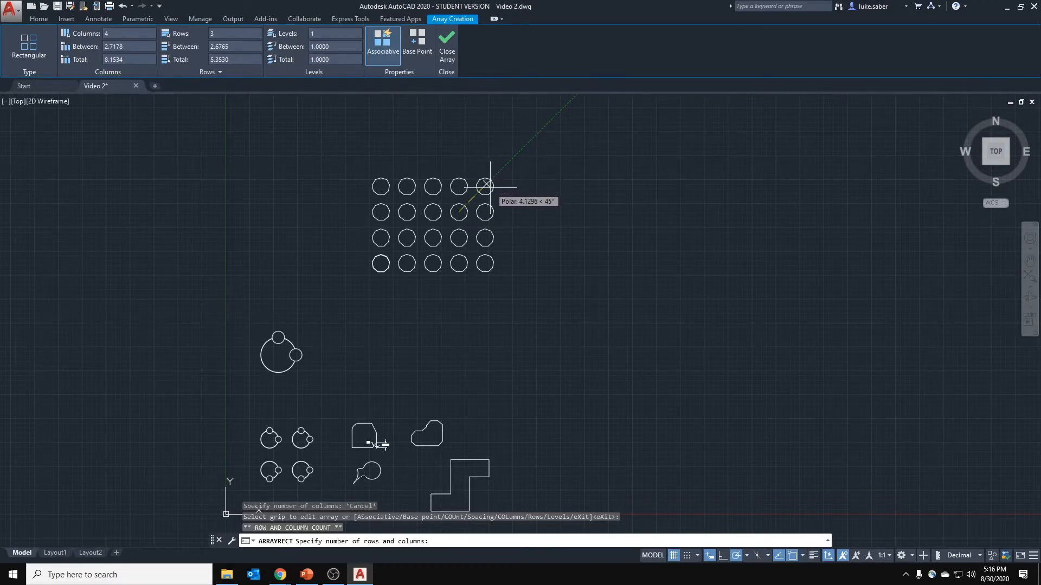
scroll(443, 261, "up", 2)
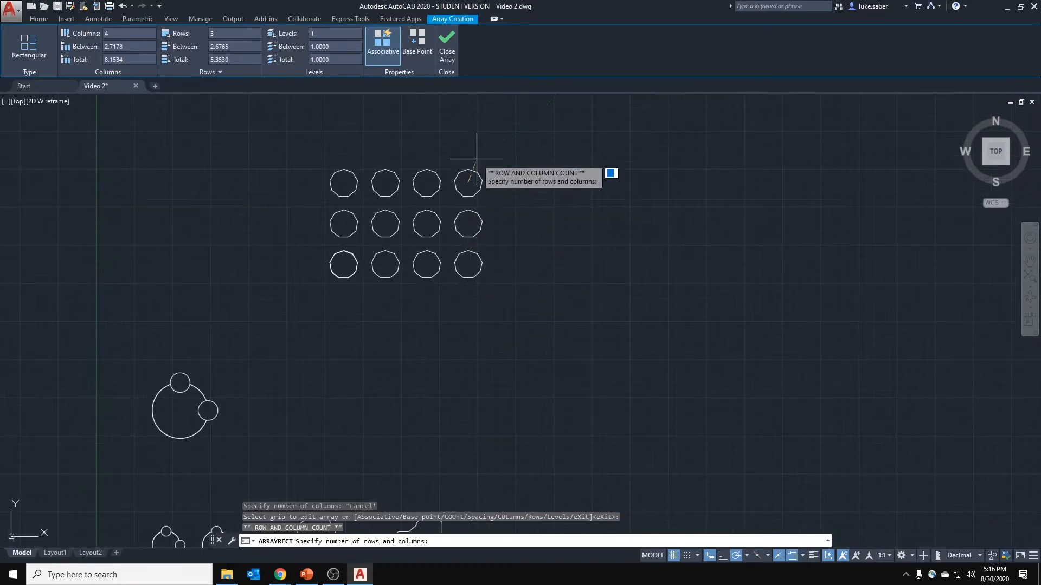
left_click(505, 161)
Increase the array's row spacing to about 3.11 and its column spacing to about 3.29.
scroll(441, 216, "up", 2)
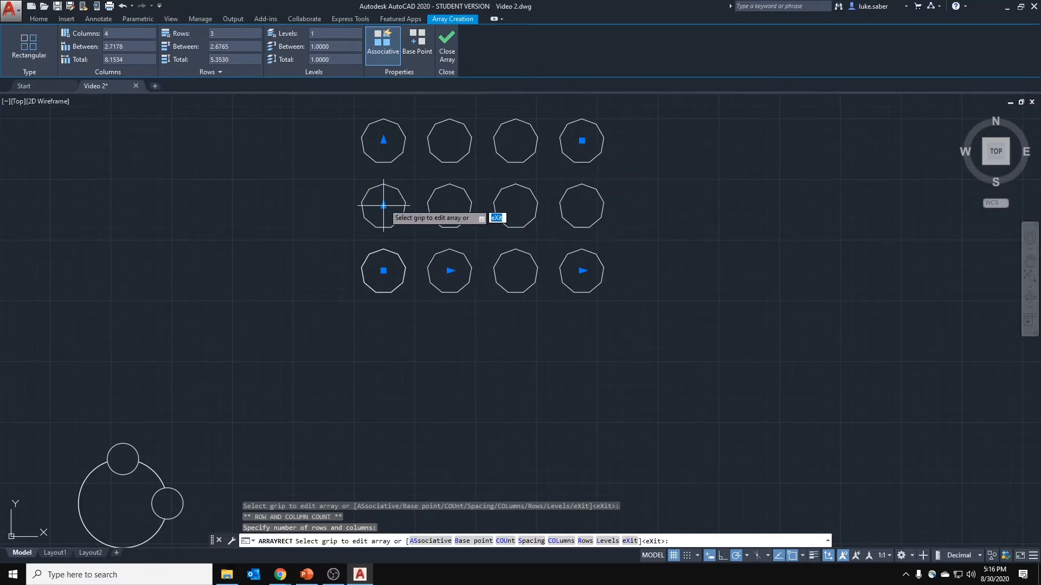
middle_click_drag(386, 207, 478, 254)
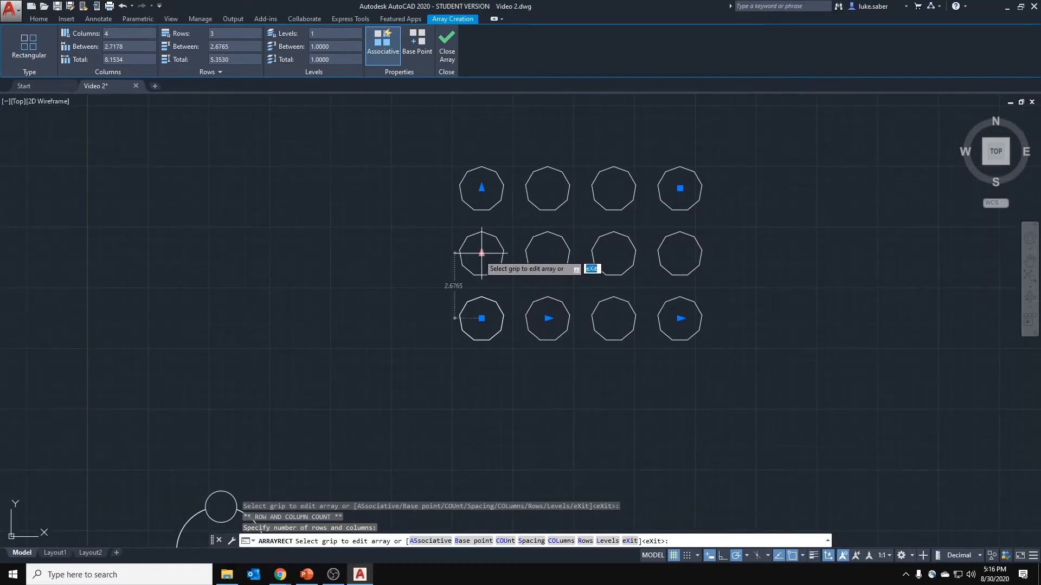
left_click(481, 253)
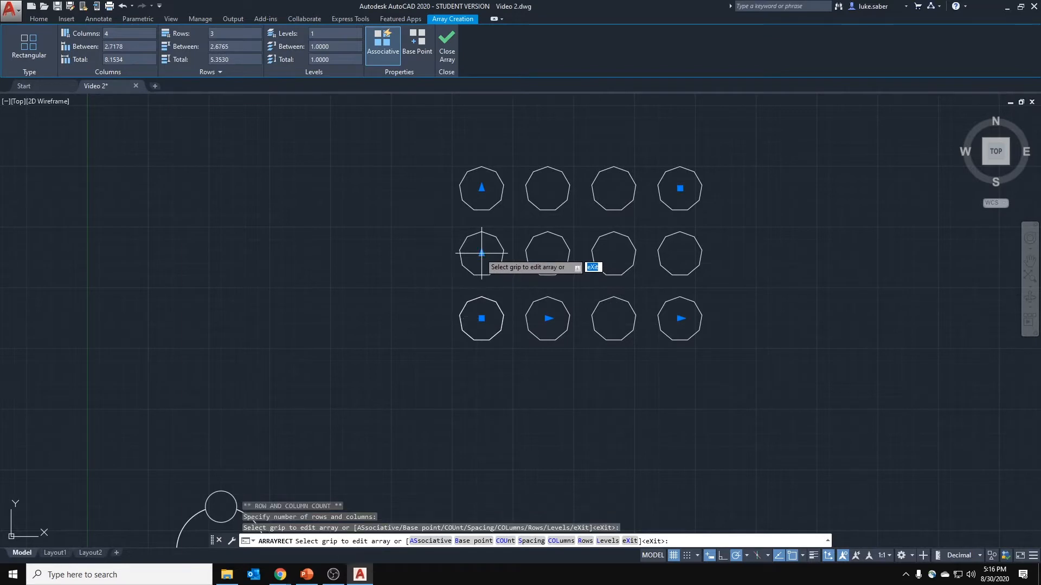
left_click(481, 253)
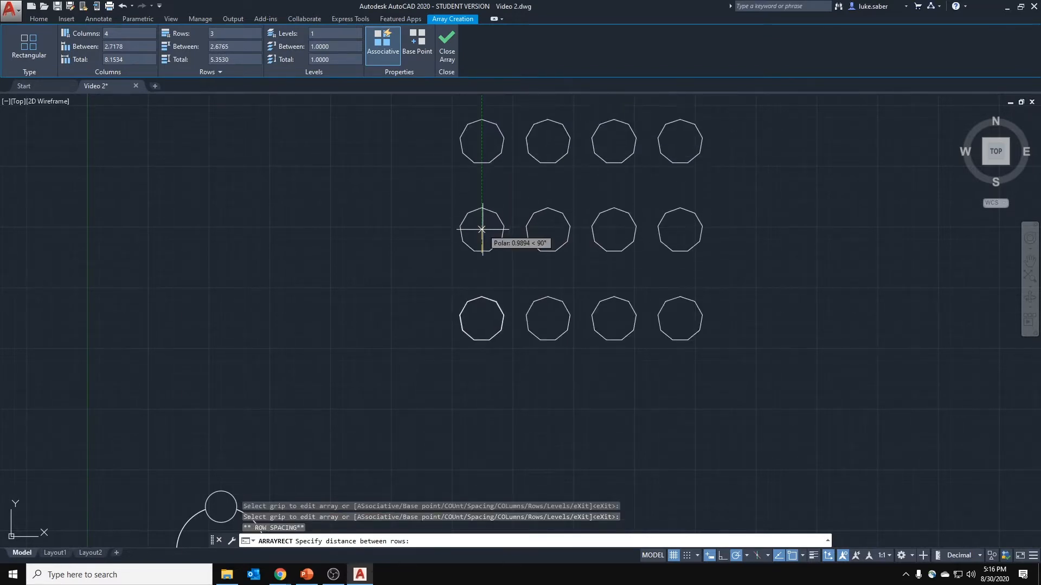
left_click(482, 241)
left_click(548, 318)
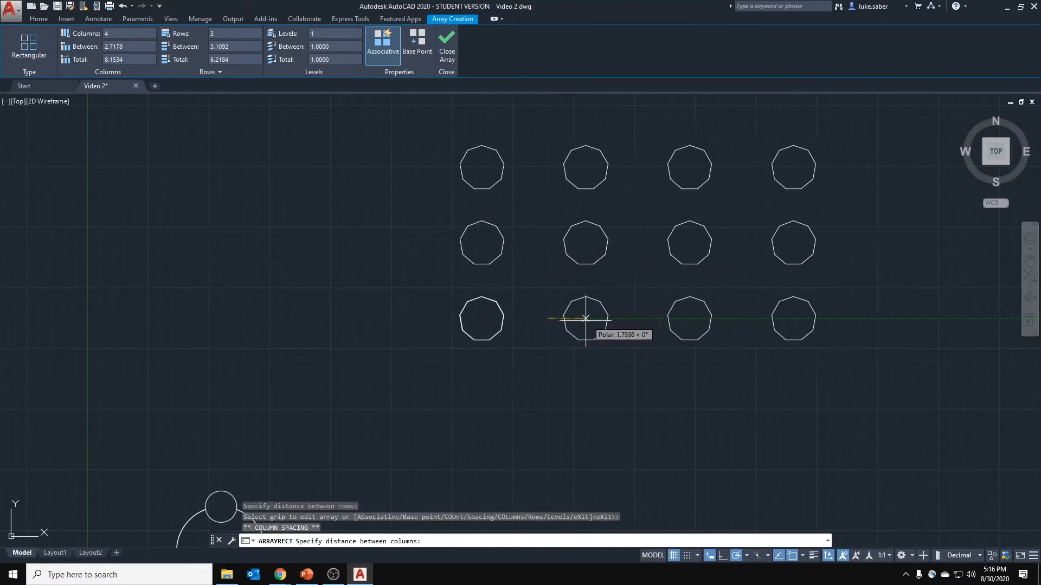
left_click(561, 318)
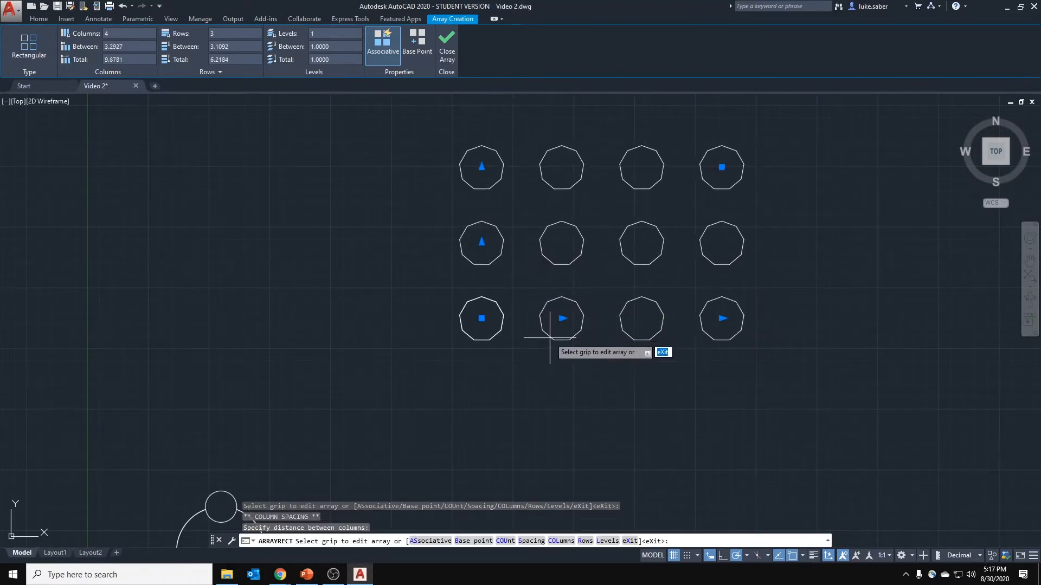
Try a wider column spacing for the polygon array.
left_click(561, 318)
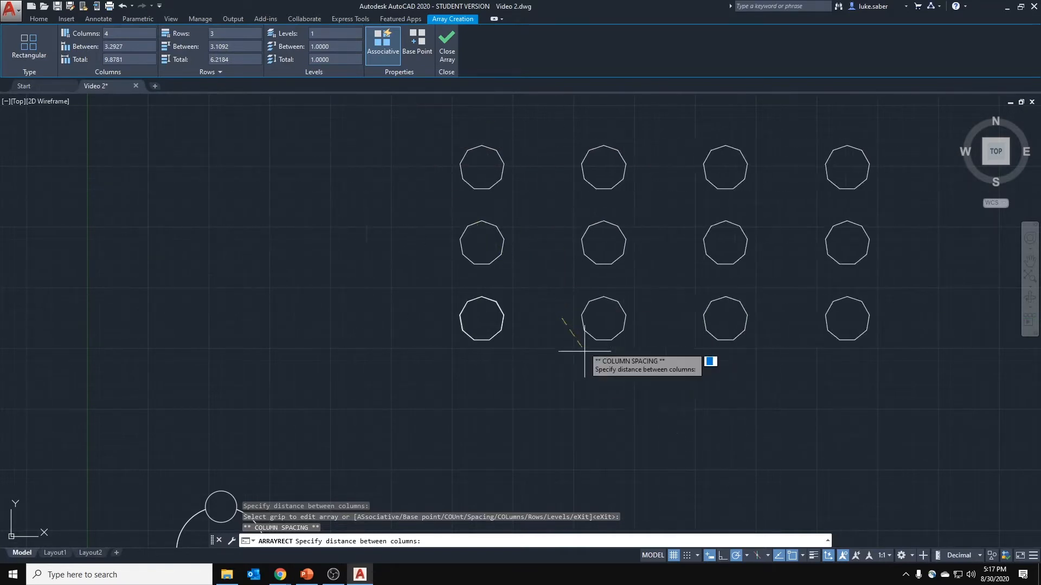
key("Escape")
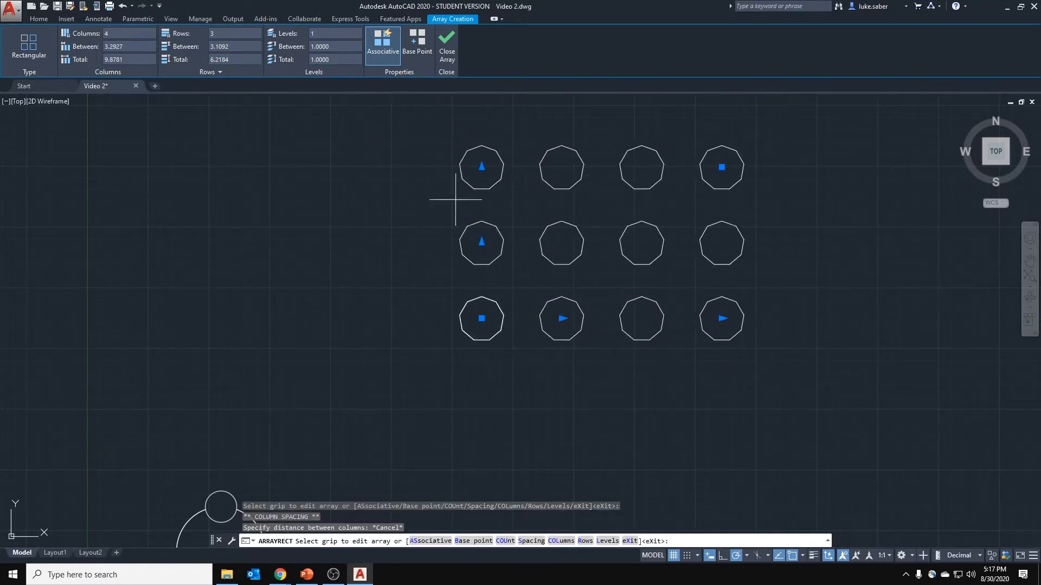
middle_click_drag(441, 197, 374, 224)
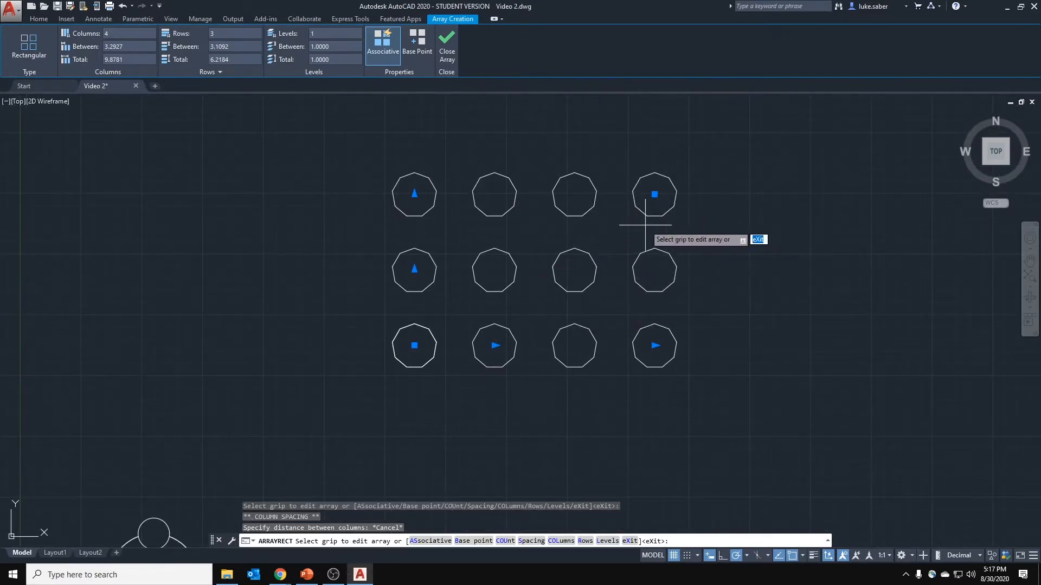
Set the polygon array to 5 columns and 4 rows.
middle_click_drag(570, 274, 414, 270)
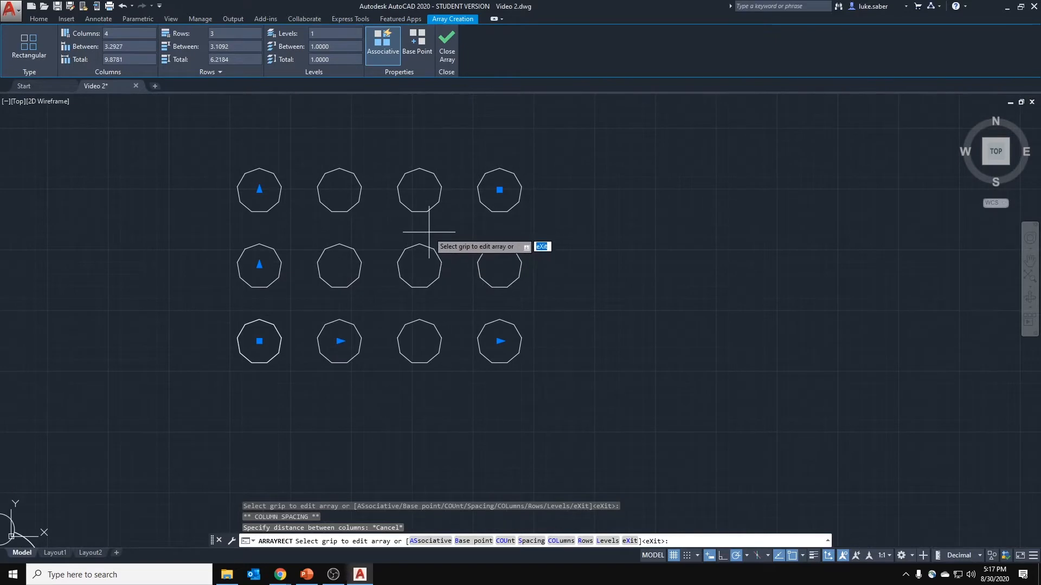
scroll(423, 235, "down", 2)
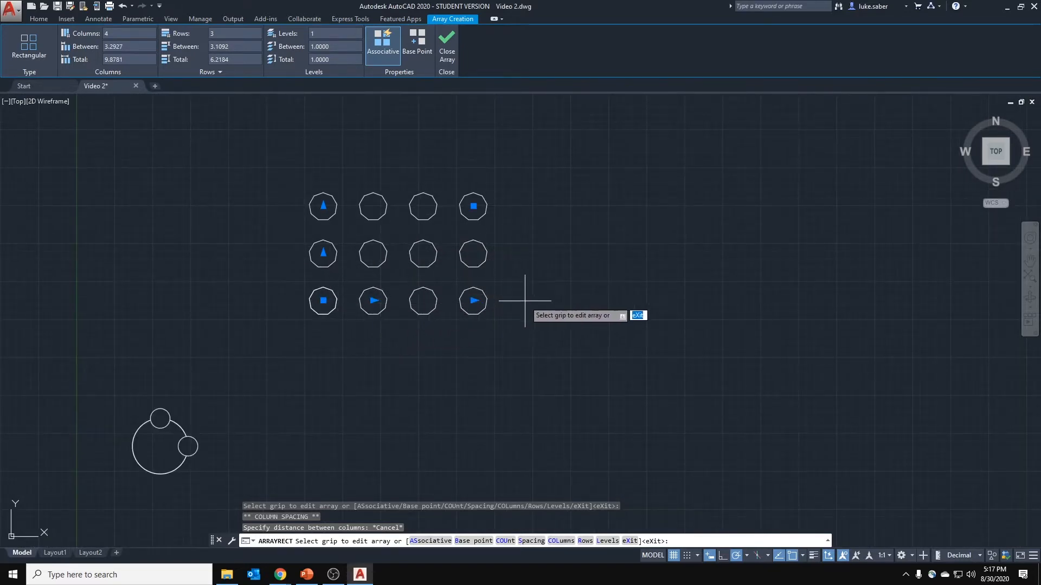
middle_click_drag(257, 229, 356, 262)
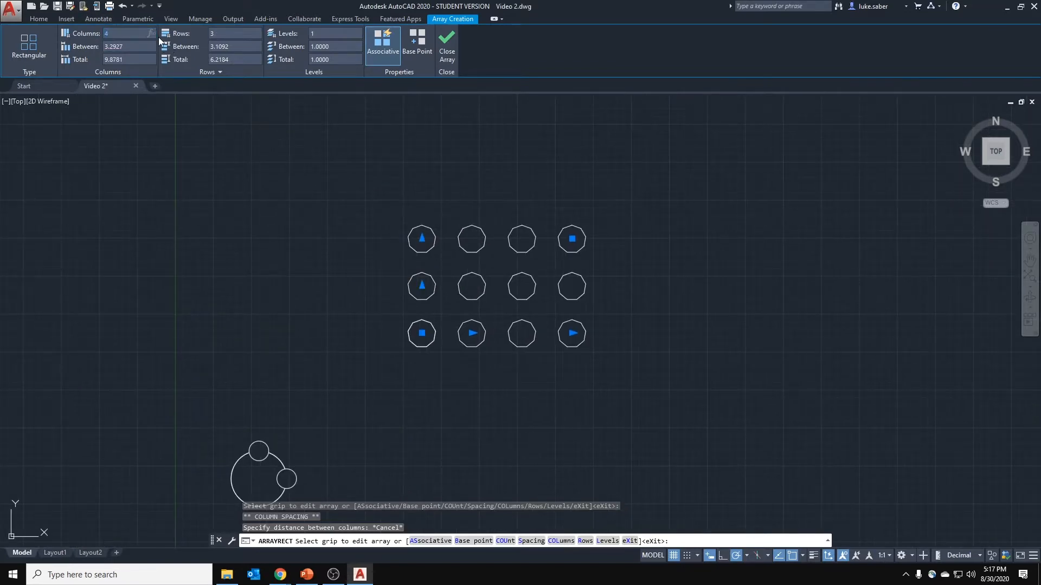
type("5")
key("Return")
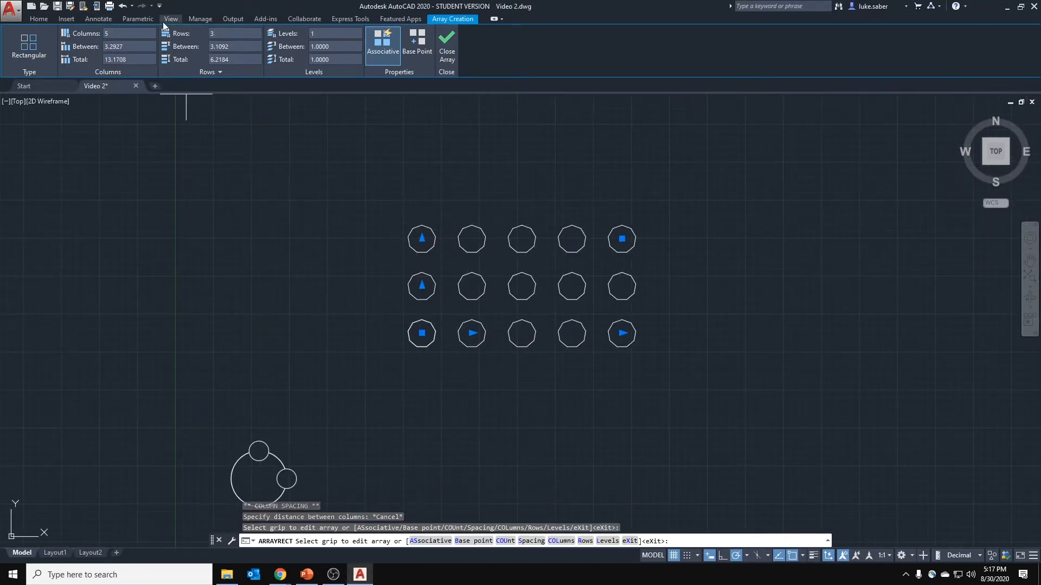
left_click(227, 38)
type("4")
key("Return")
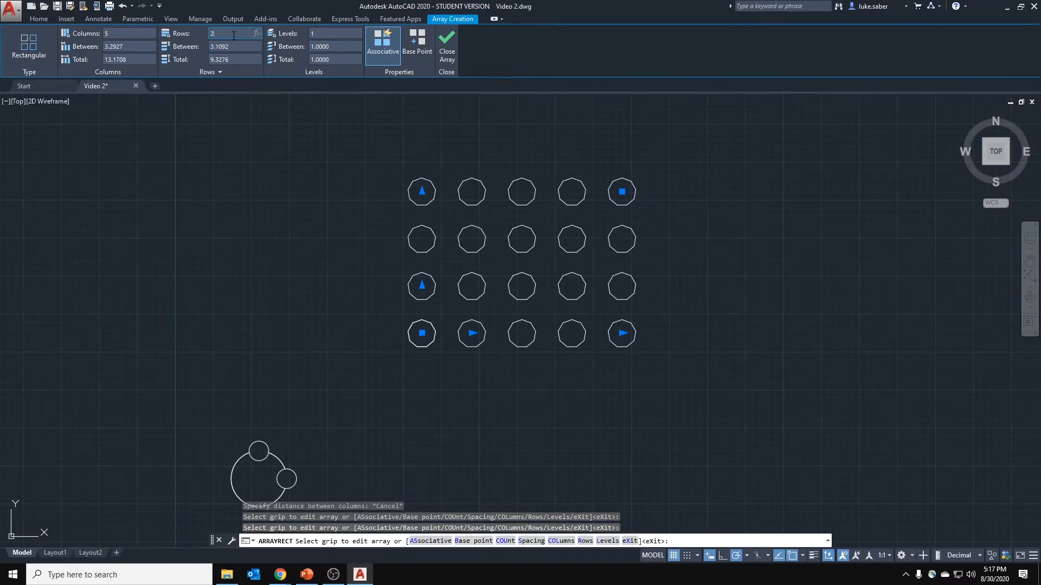
Try a row count of 2 for the array and restore it to 4 rows.
type("2")
key("Return")
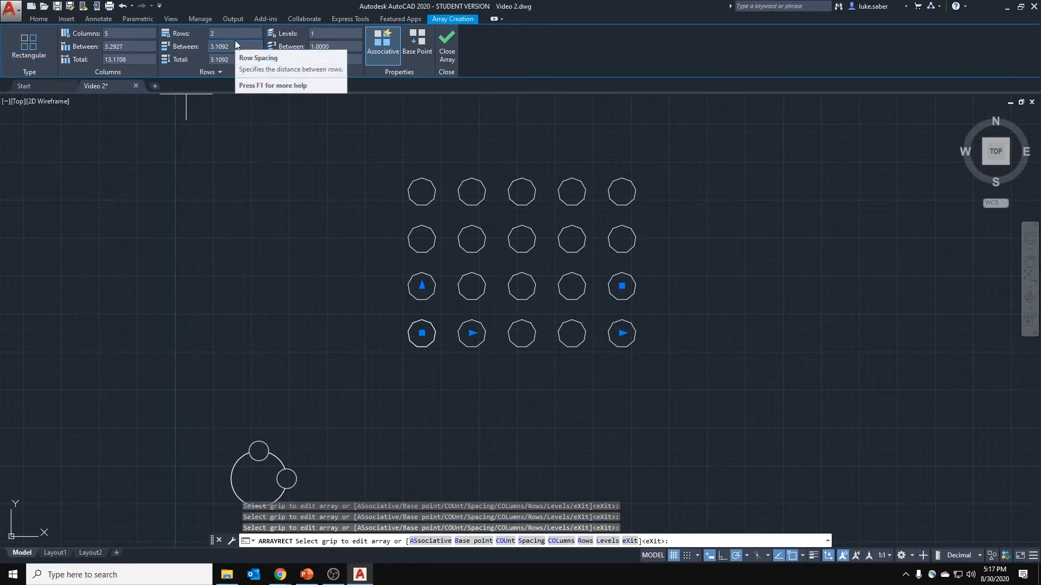
left_click(220, 36)
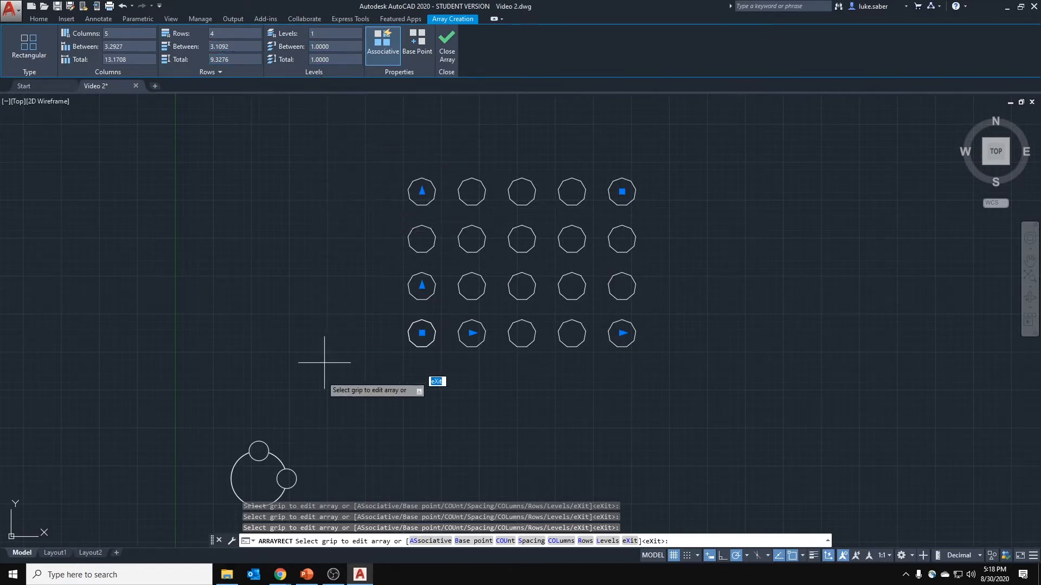
Finish the array and check the drawing in the SW isometric view before returning to the top view.
right_click(675, 229)
left_click(692, 235)
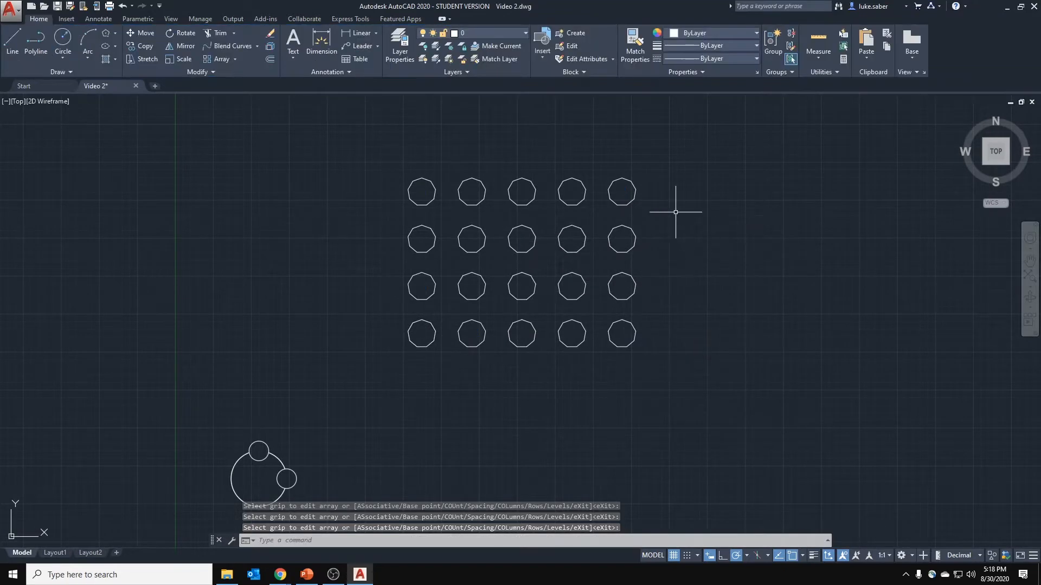
left_click(984, 161)
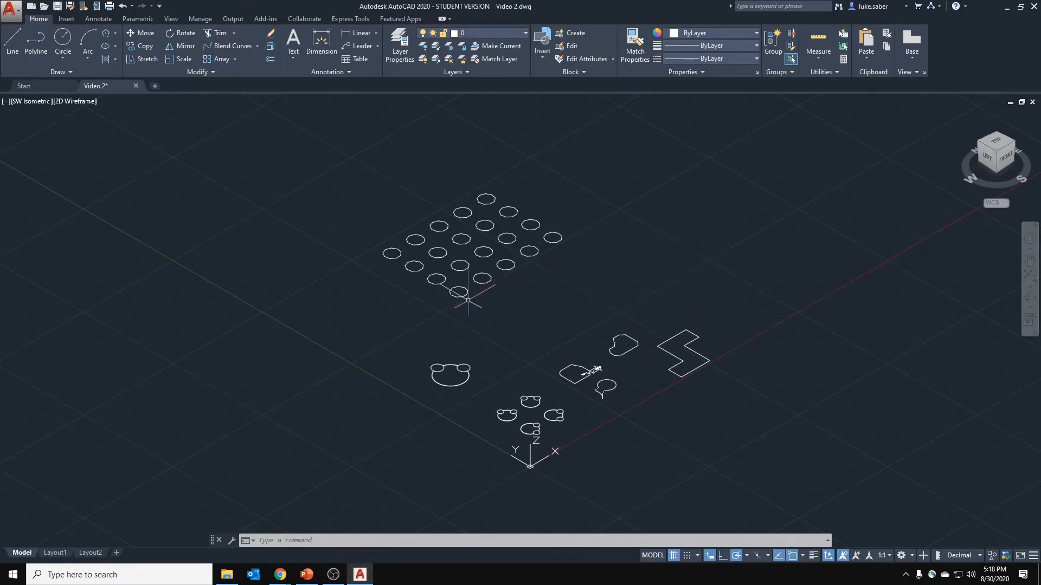
left_click(997, 145)
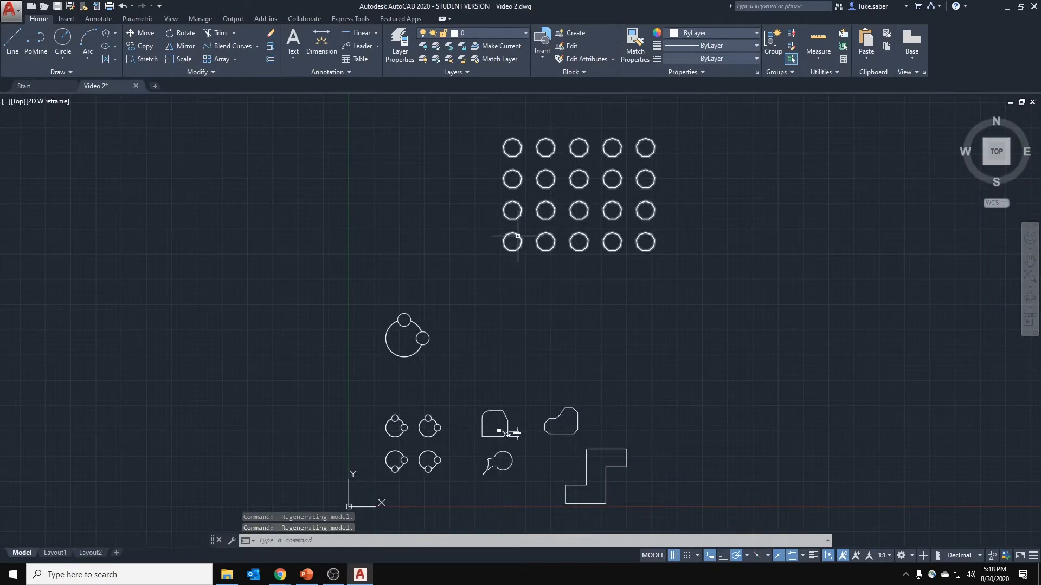
Try moving the finished array's base point to a spot just below and left of its lower-left polygon.
left_click(516, 237)
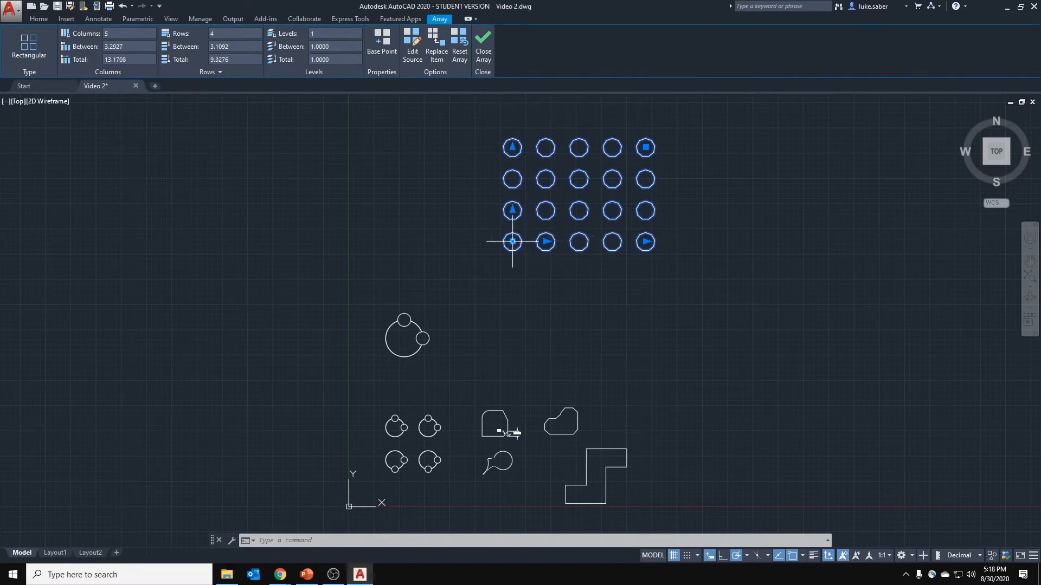
scroll(514, 240, "up", 4)
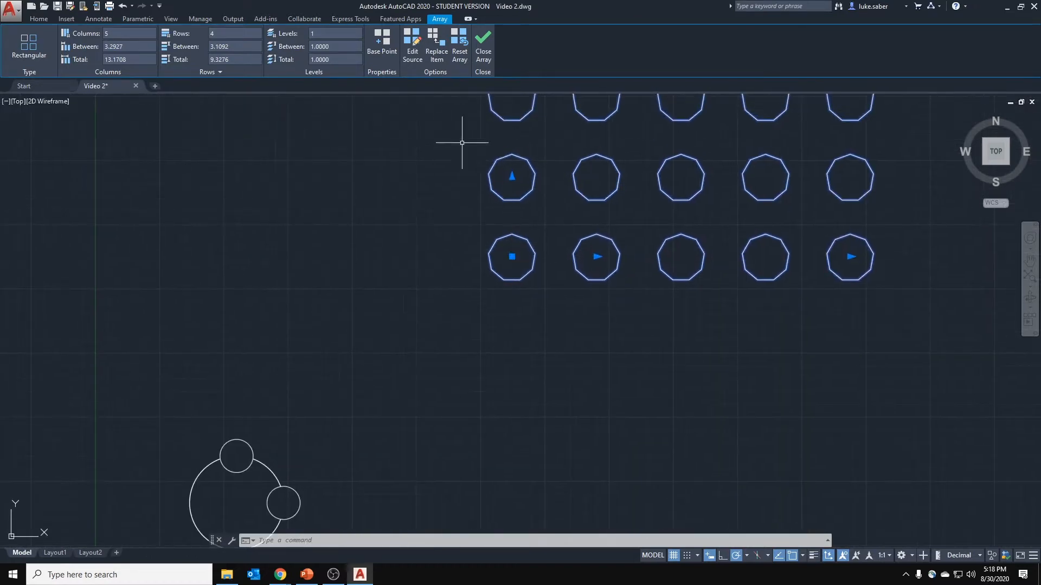
left_click(405, 45)
left_click(492, 247)
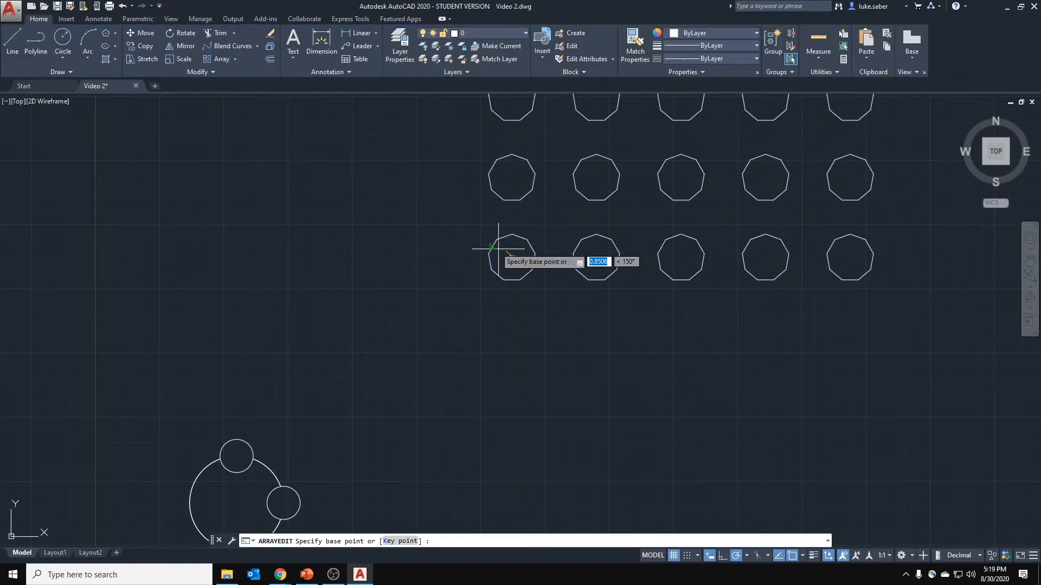
left_click(479, 292)
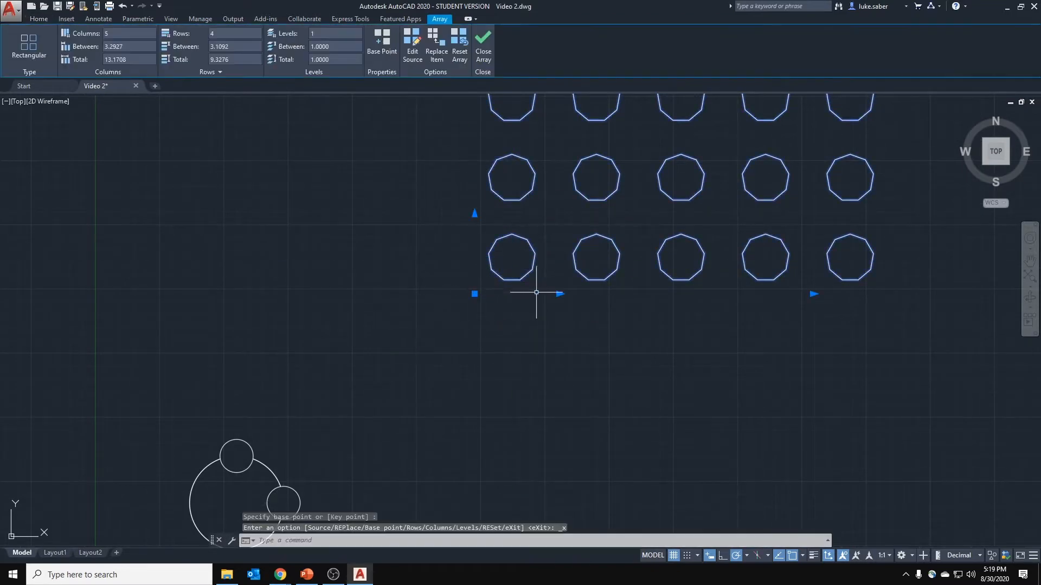
Return the array's base point to the centre of the lower-left polygon.
scroll(542, 289, "down", 2)
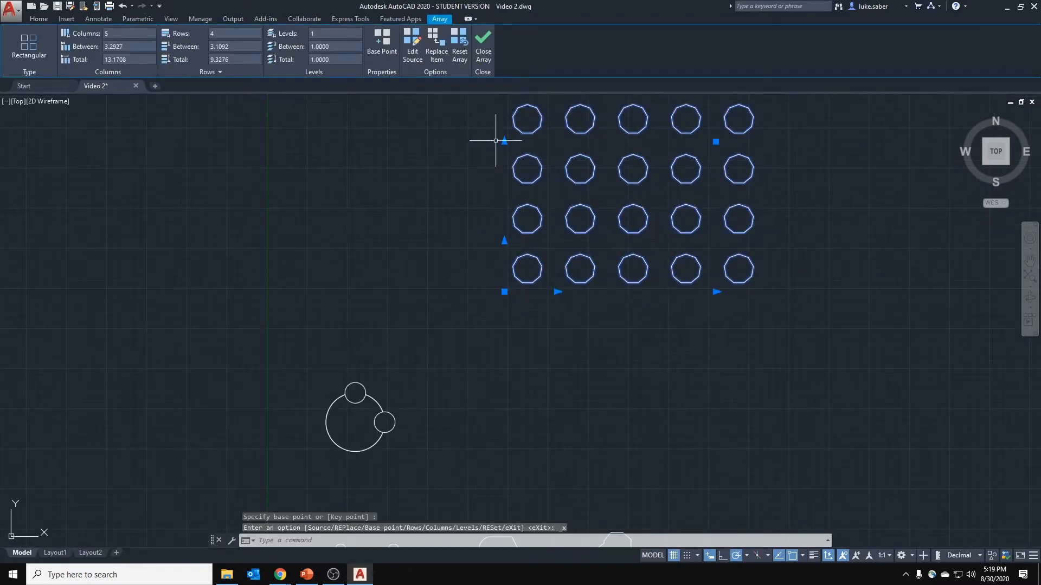
left_click(382, 37)
left_click(528, 268)
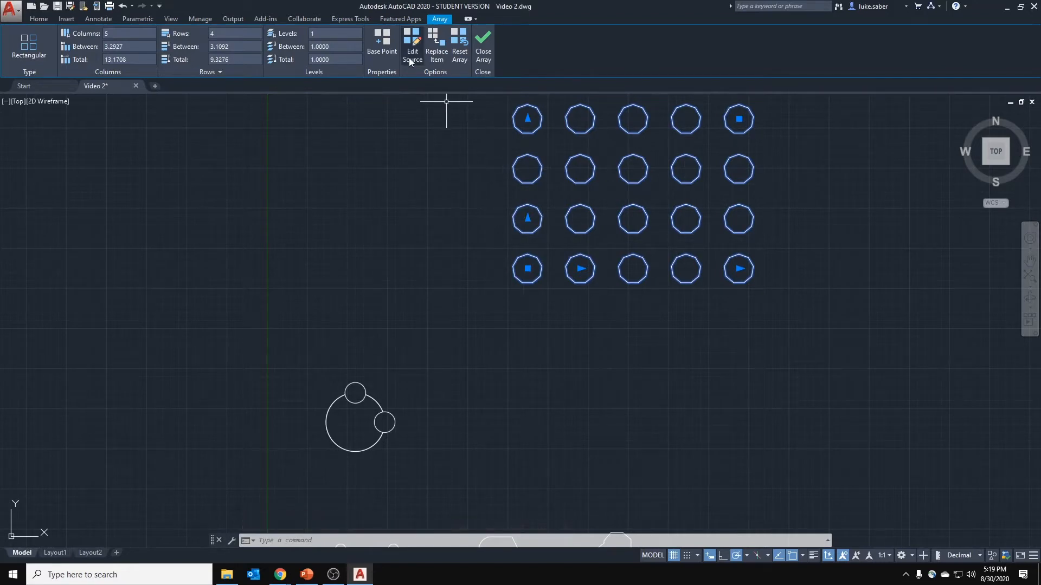
Try to widen the array's column spacing by stretching it from the second polygon of the bottom row.
left_click(580, 268)
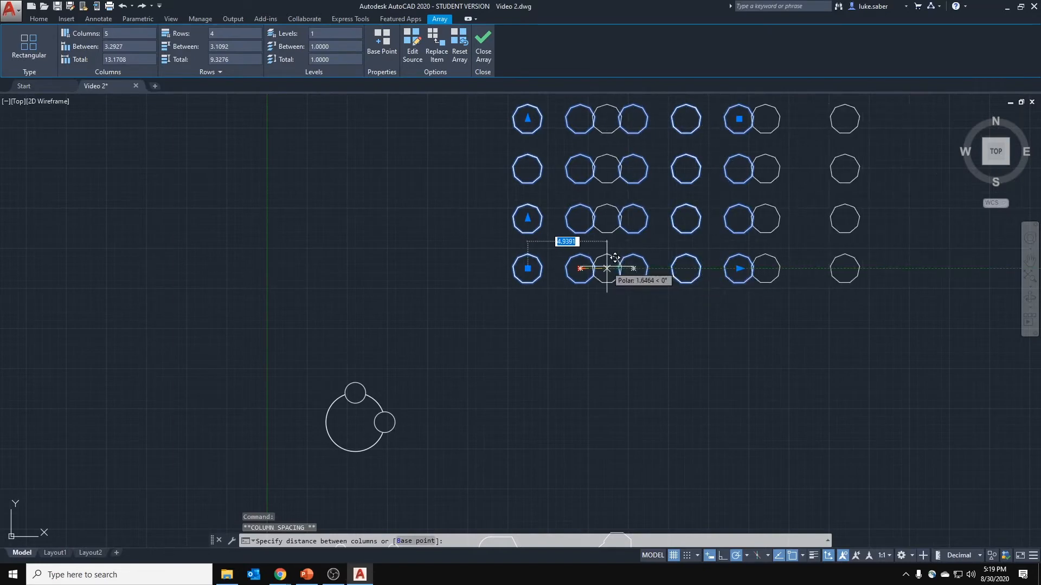
scroll(607, 268, "up", 4)
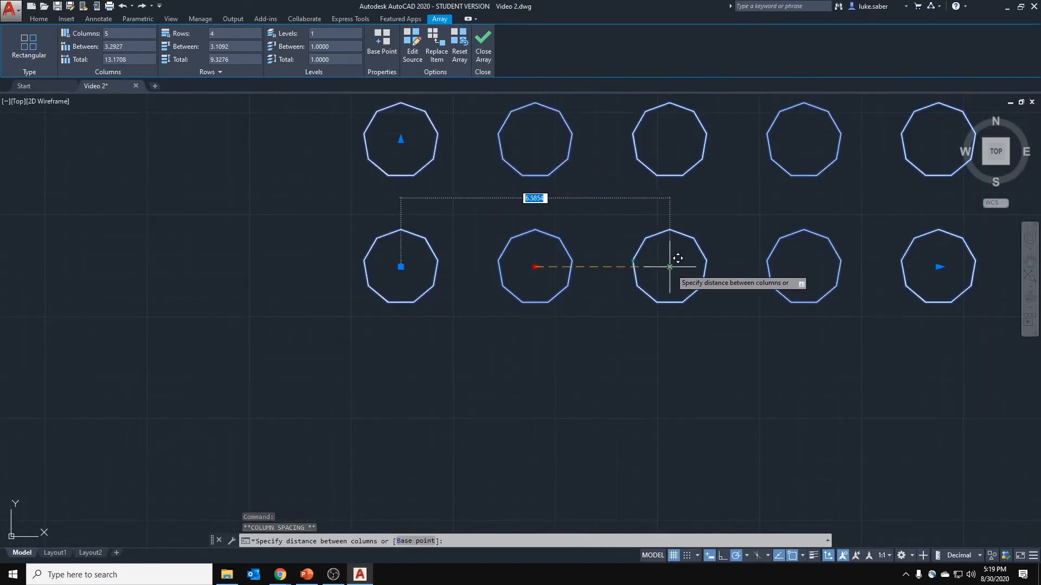
key("Escape")
scroll(610, 271, "down", 4)
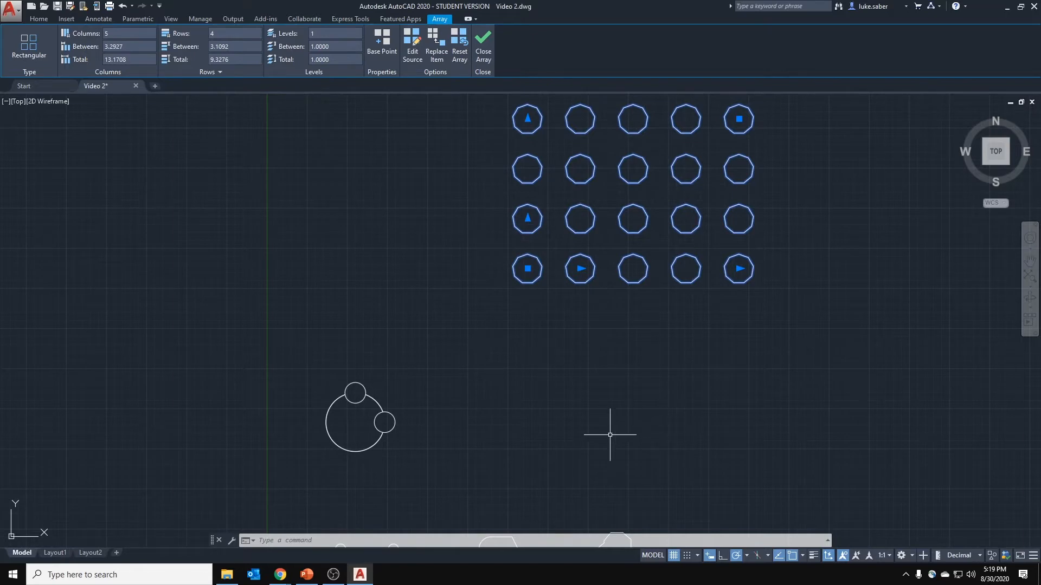
Start editing the array's source object, using the lower-left polygon as the item to edit.
left_click(412, 46)
scroll(527, 265, "up", 6)
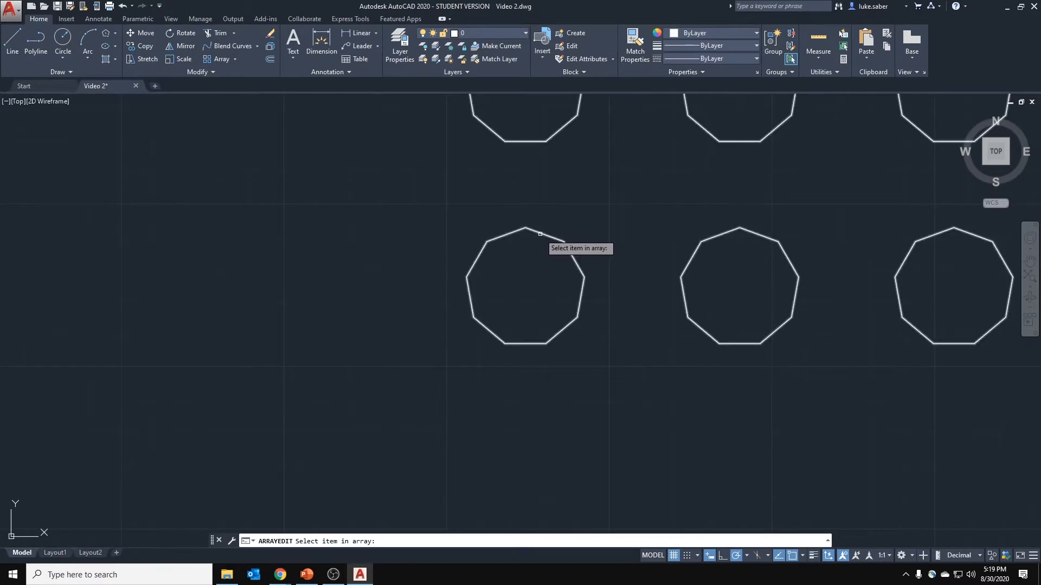
left_click(542, 232)
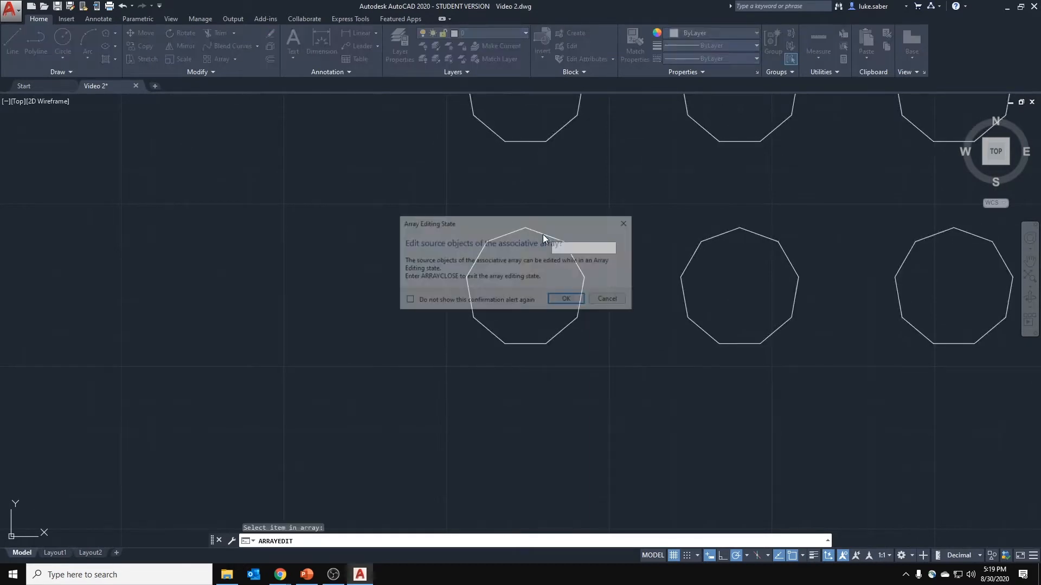
left_click(566, 300)
scroll(564, 254, "down", 4)
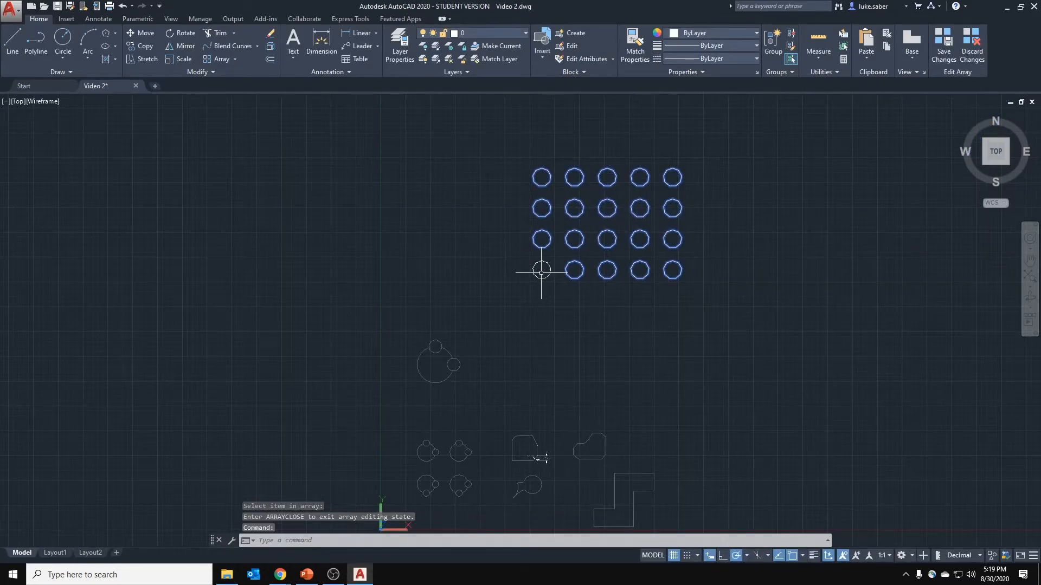
Draw a circle centred inside the lower-left source polygon, about half the polygon's width.
scroll(540, 271, "up", 8)
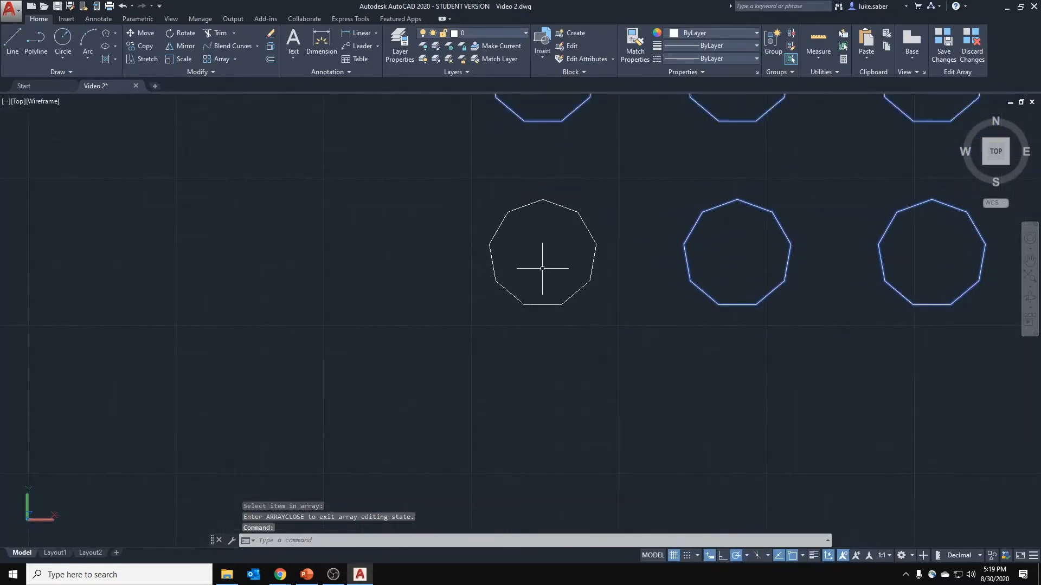
left_click(76, 50)
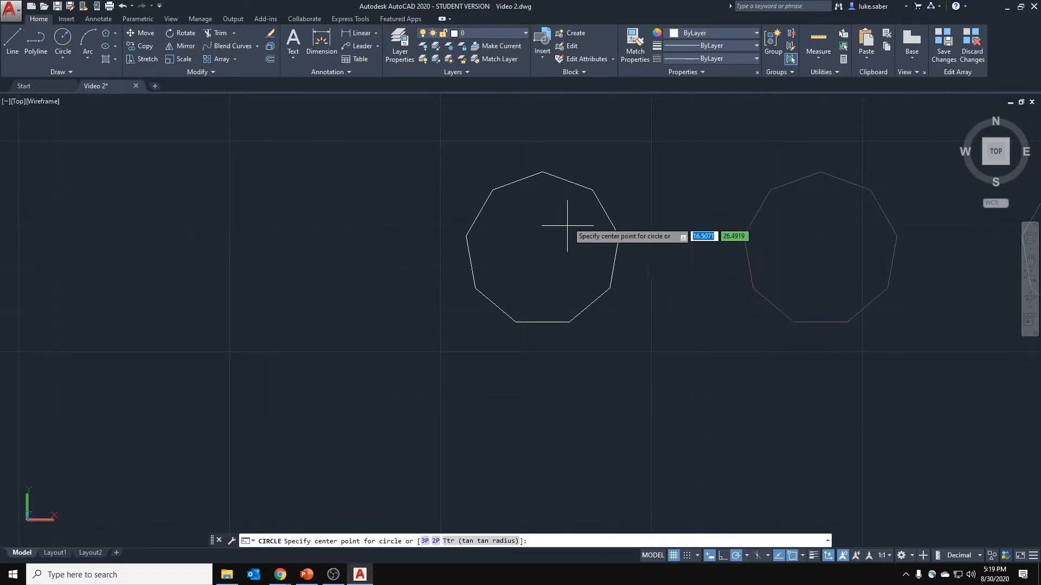
left_click(542, 249)
left_click(562, 217)
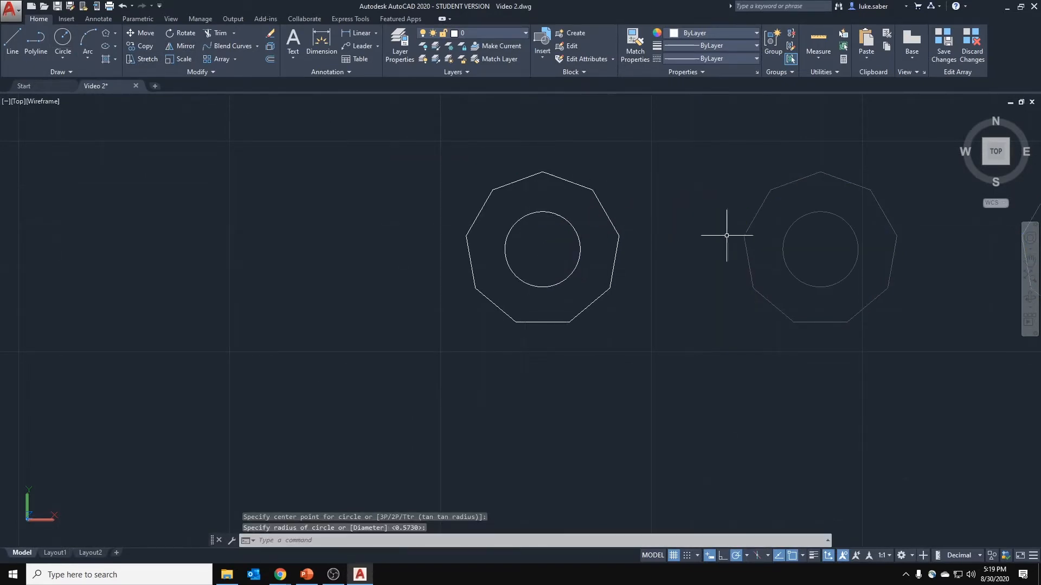
scroll(726, 235, "down", 8)
mouse_move(748, 223)
middle_mouse_down()
mouse_move(601, 263)
mouse_move(627, 348)
mouse_move(638, 300)
middle_mouse_up()
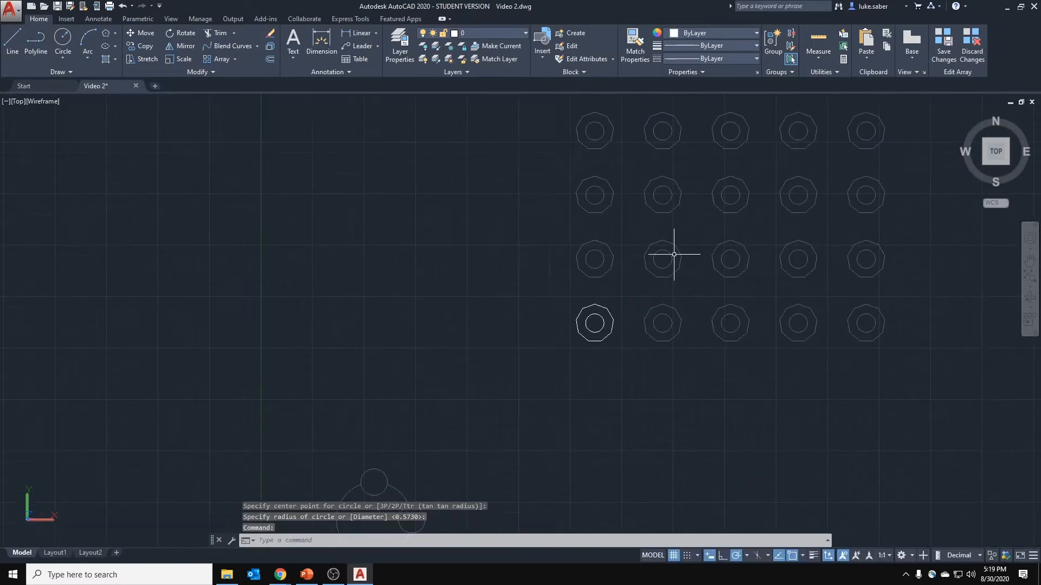
middle_click_drag(636, 219, 595, 238)
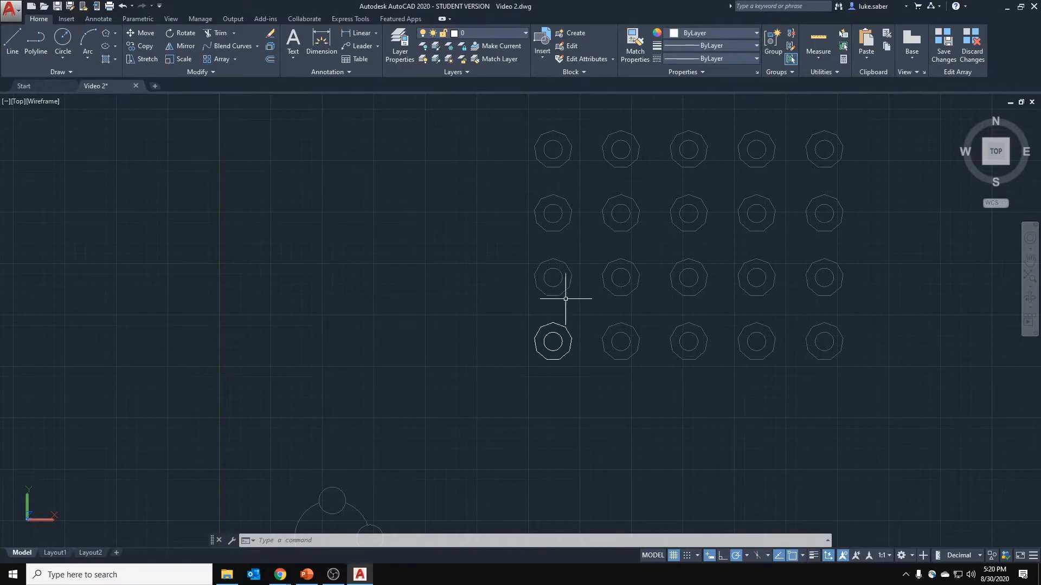
right_click(576, 325)
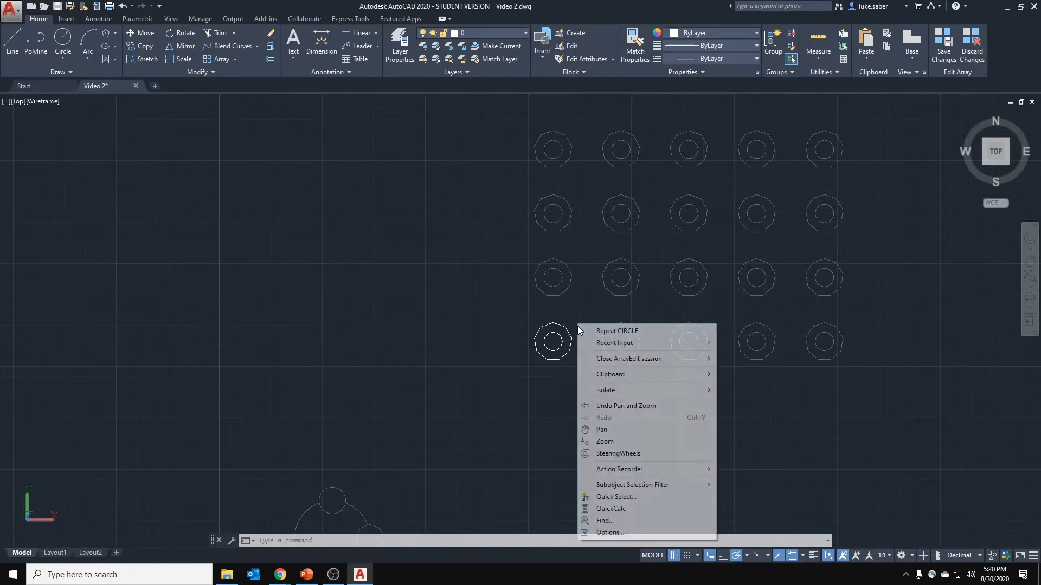
left_click(584, 309)
key("Escape")
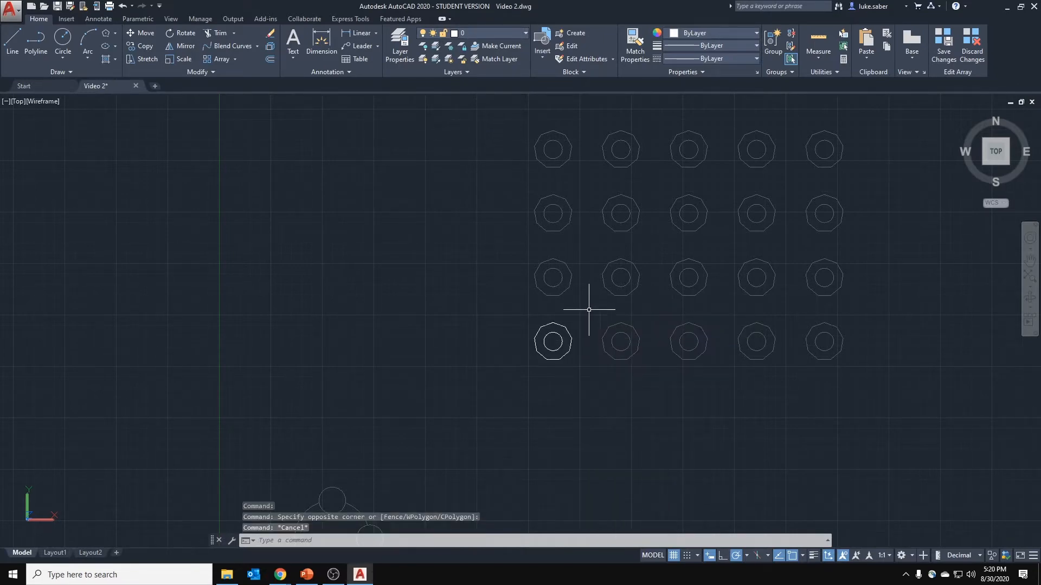
left_click(588, 310)
key("Escape")
key("Escape")
key("Escape")
left_click(583, 319)
key("Escape")
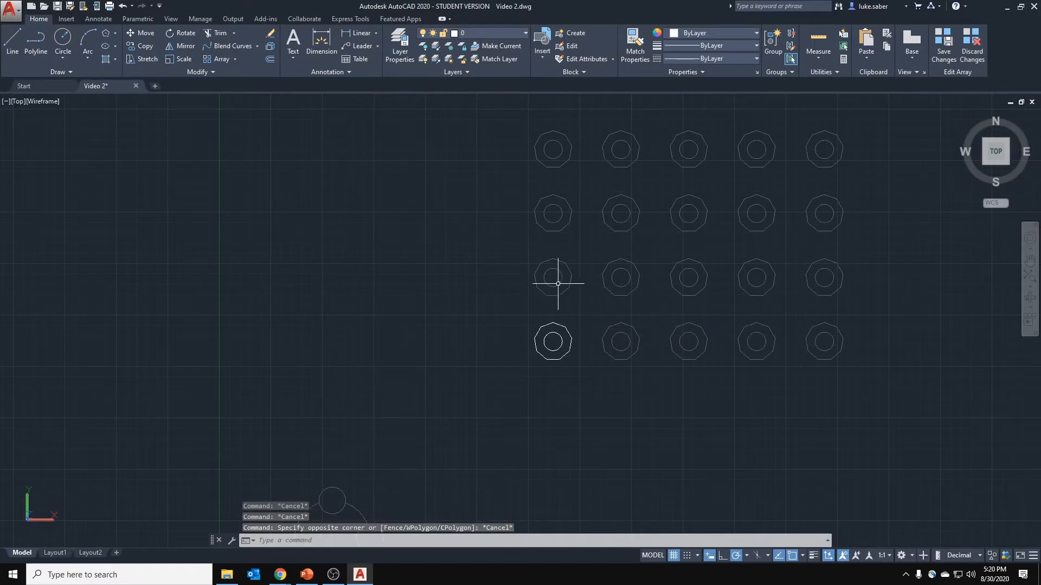
left_click(561, 341)
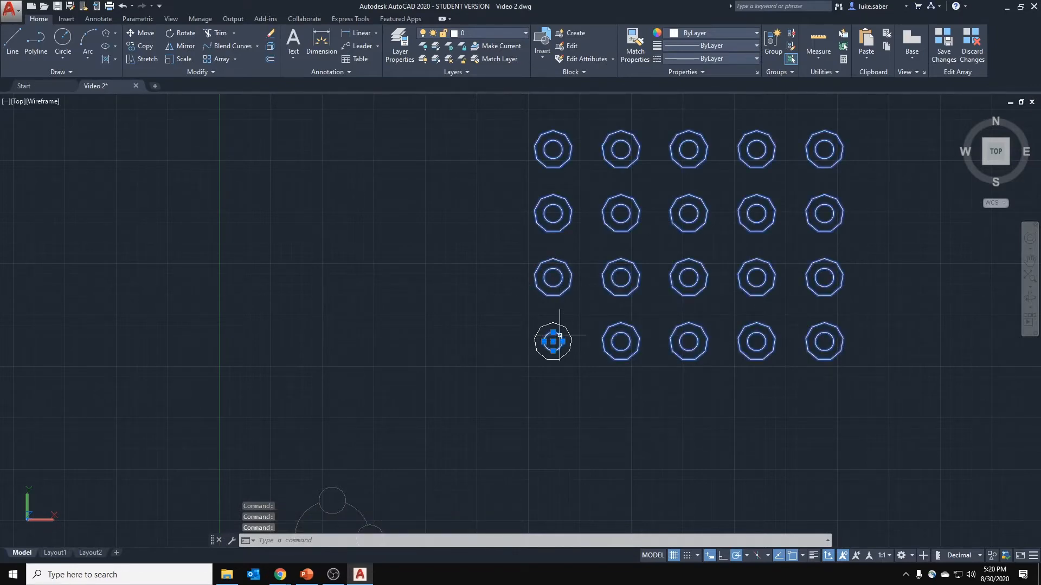
scroll(571, 325, "up", 3)
key("Escape")
Undo the circle and the array source editing, and save the drawing.
key("ctrl+z")
key("ctrl+z")
key("ctrl+z")
key("ctrl+z")
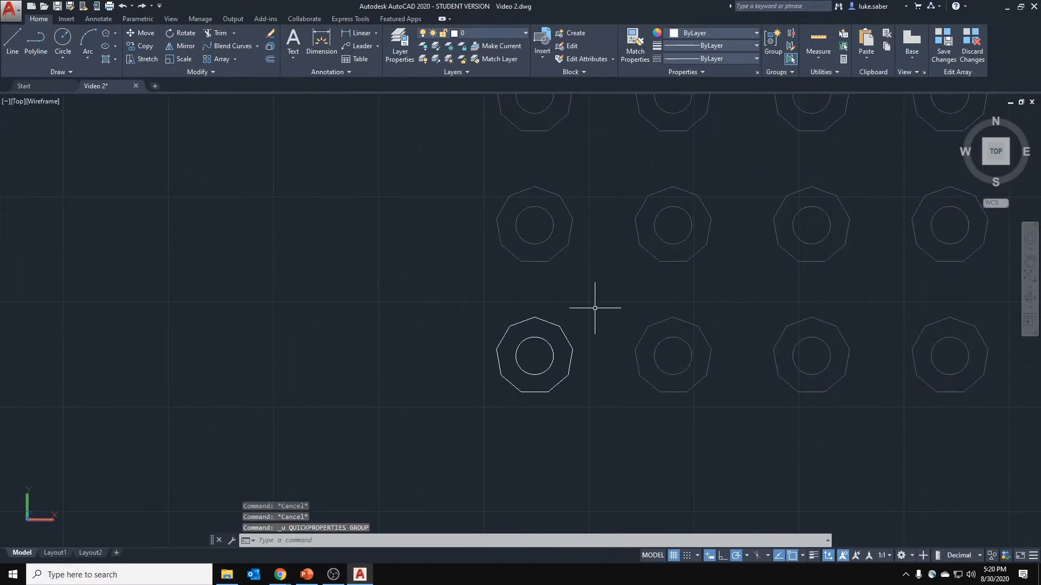
key("ctrl+z")
key("ctrl+z")
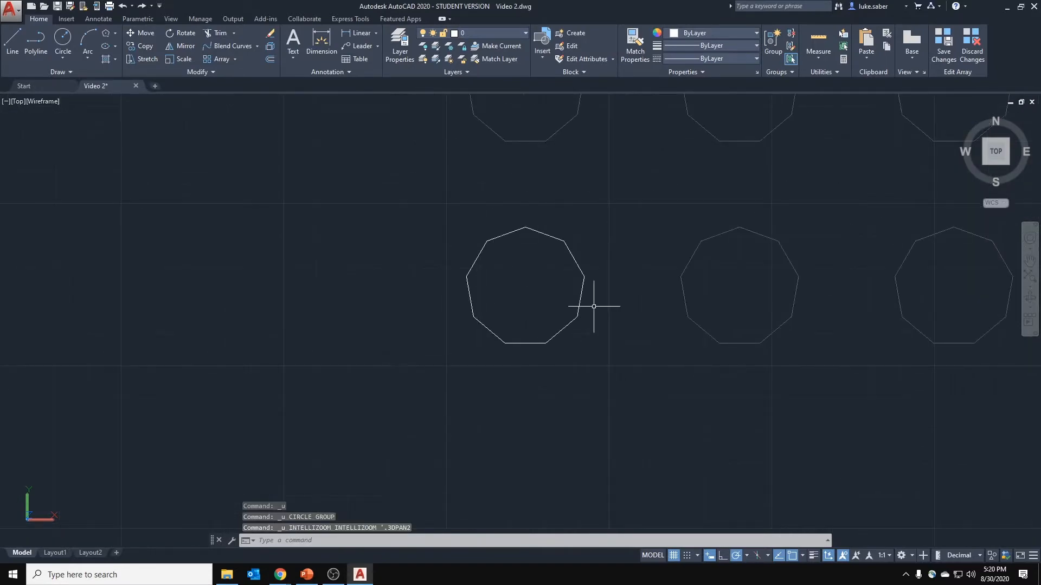
key("ctrl+s")
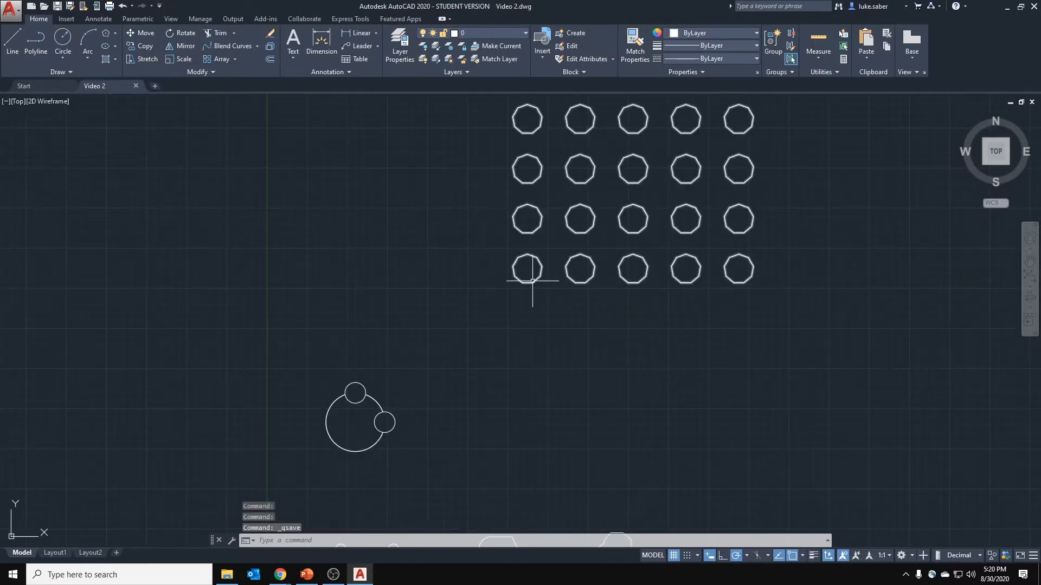
Start editing the polygon array's source object, using the lower-left polygon as the item to edit.
left_click(531, 276)
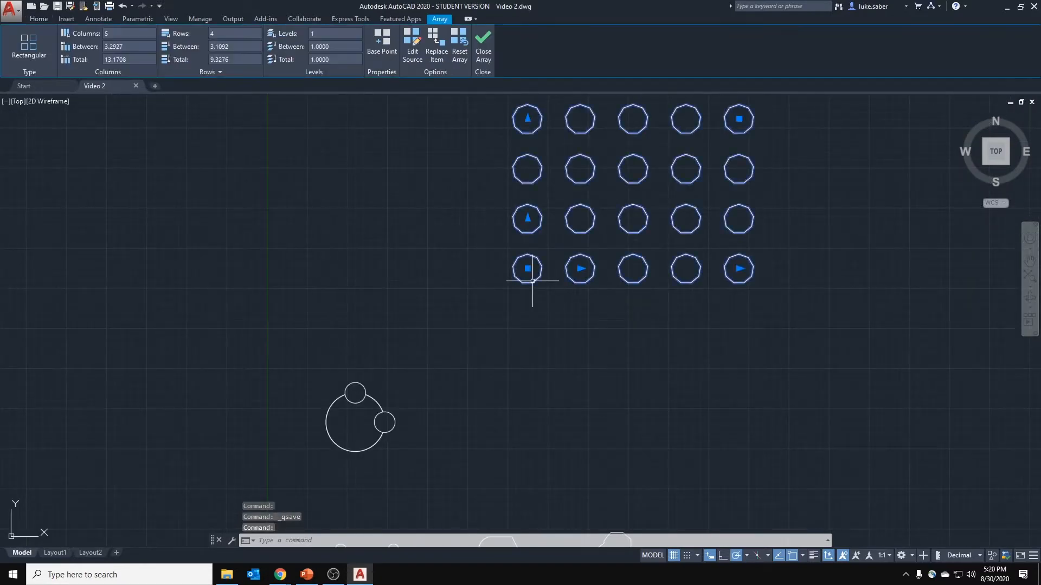
left_click(412, 42)
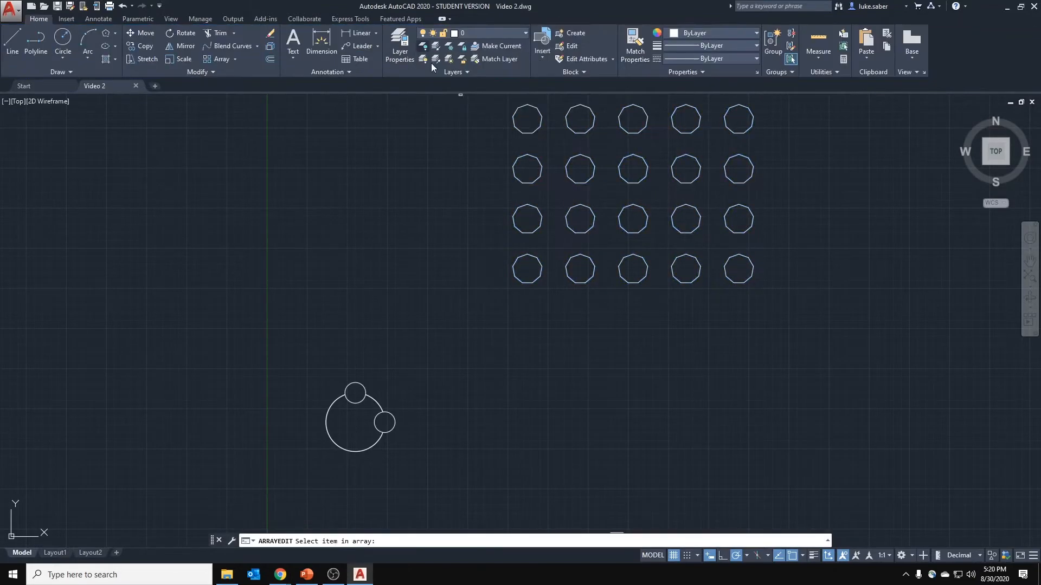
scroll(531, 271, "up", 4)
left_click(552, 221)
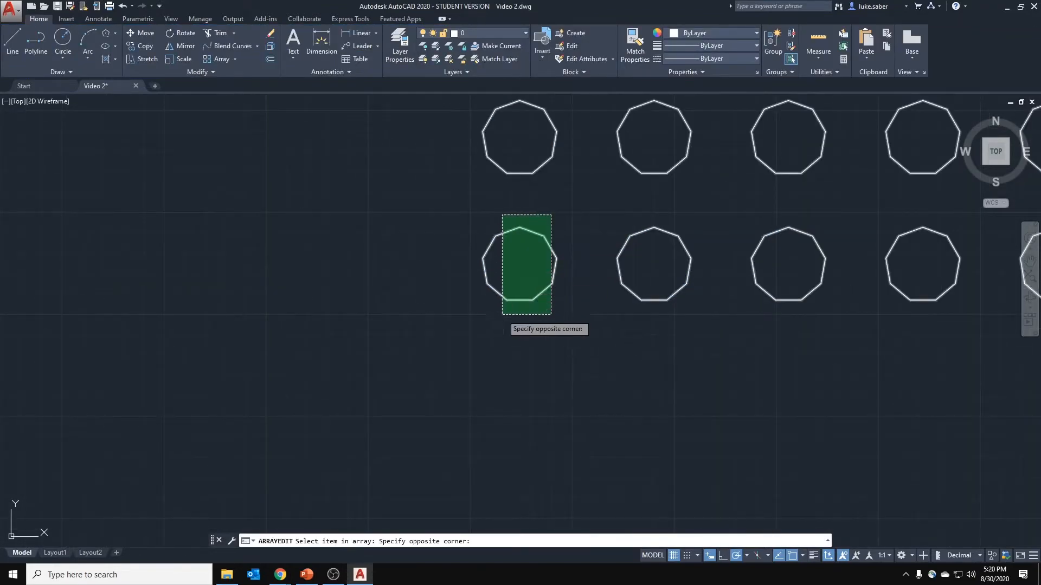
left_click(501, 312)
left_click(528, 231)
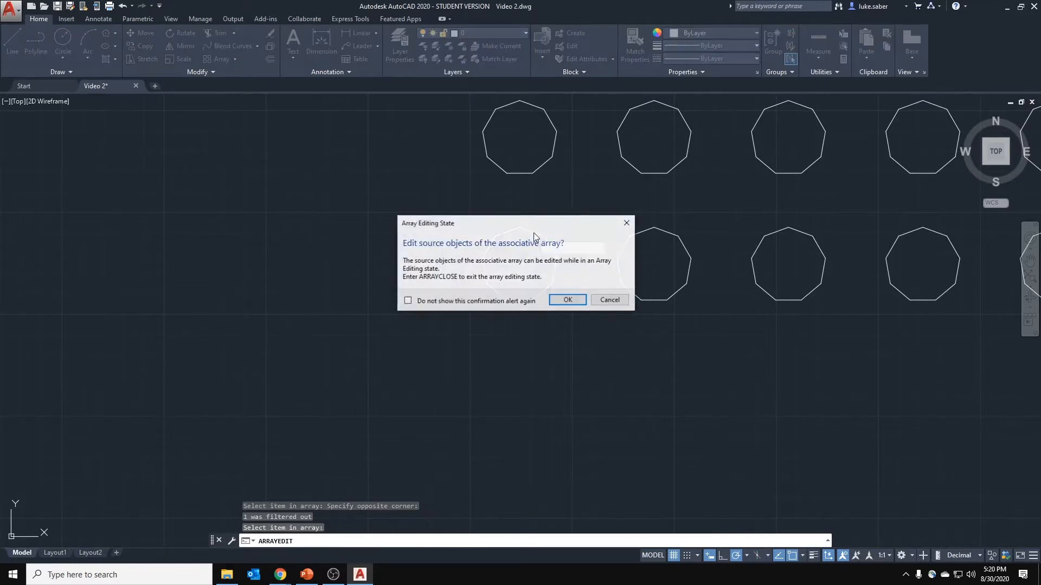
left_click(575, 298)
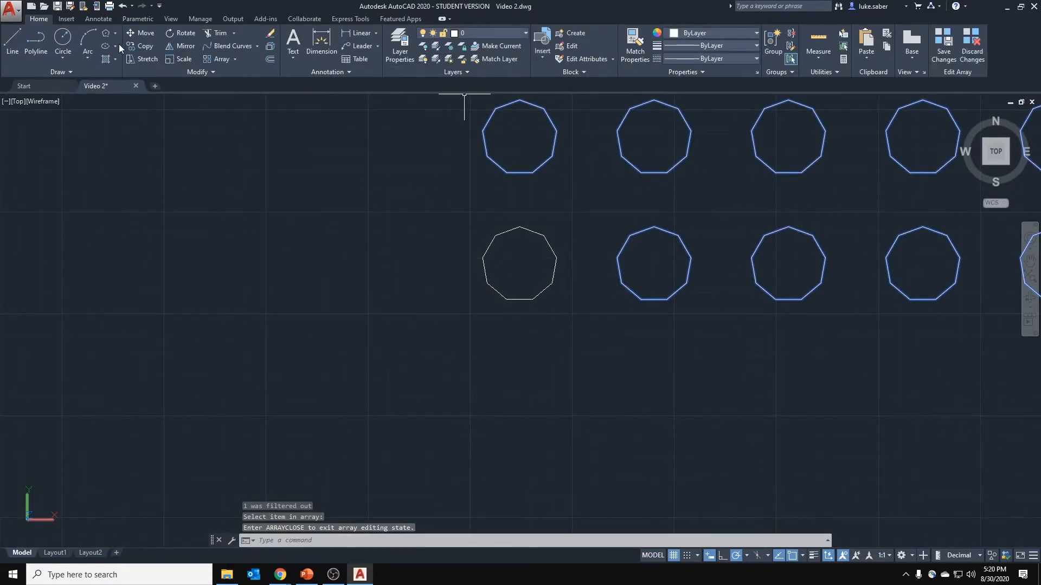
Draw a circle centred inside the lower-left source polygon, about a third of the polygon's width.
left_click(65, 37)
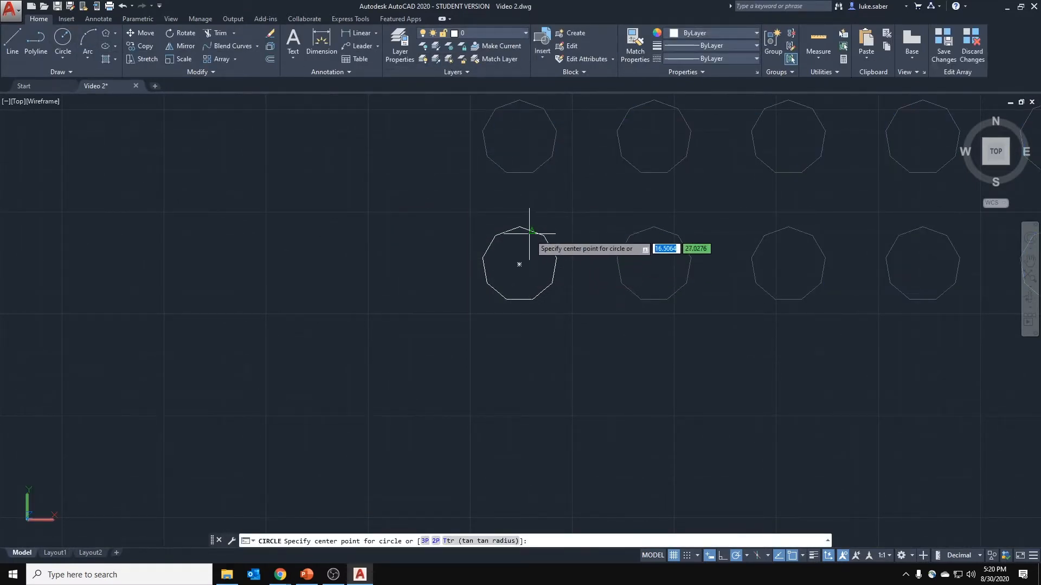
left_click(520, 265)
left_click(523, 253)
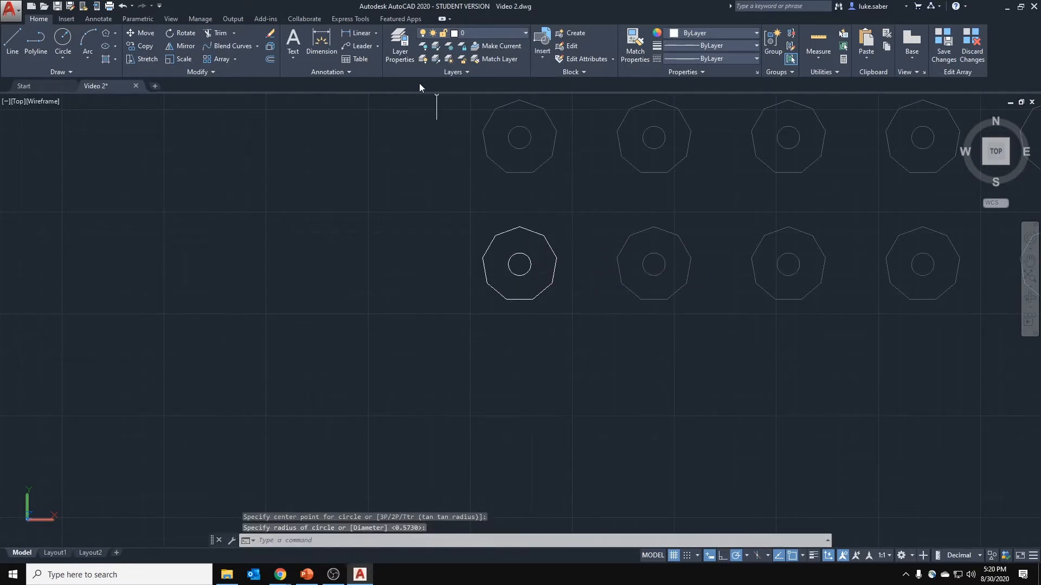
left_click(217, 59)
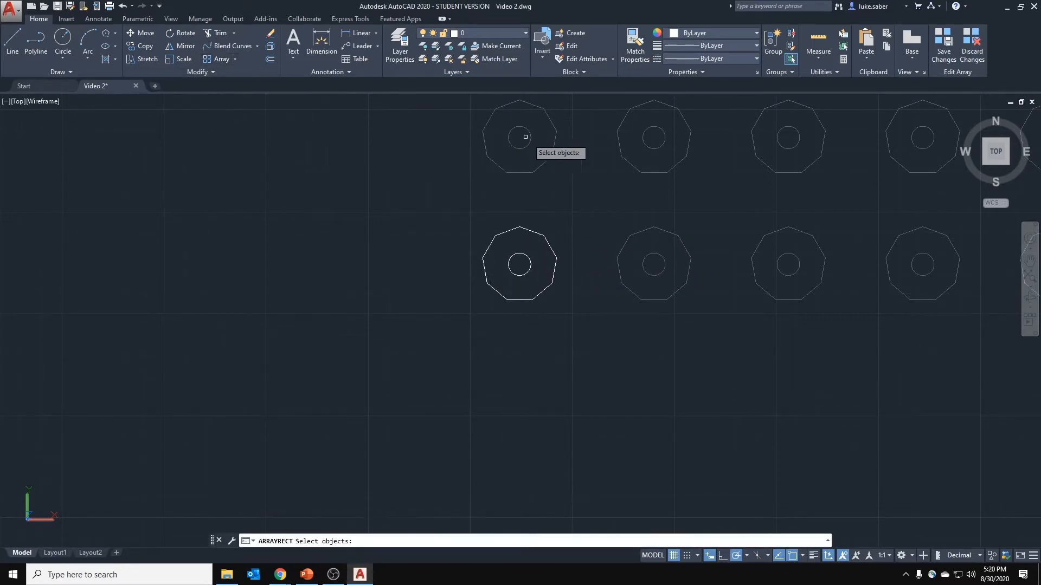
key("Escape")
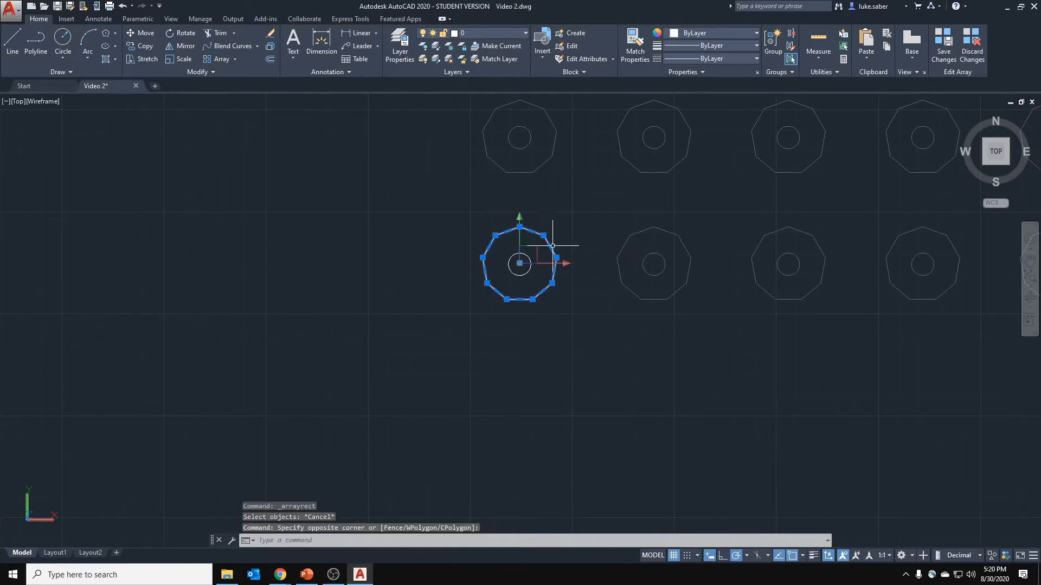
key("Escape")
key("Escape")
right_click(583, 261)
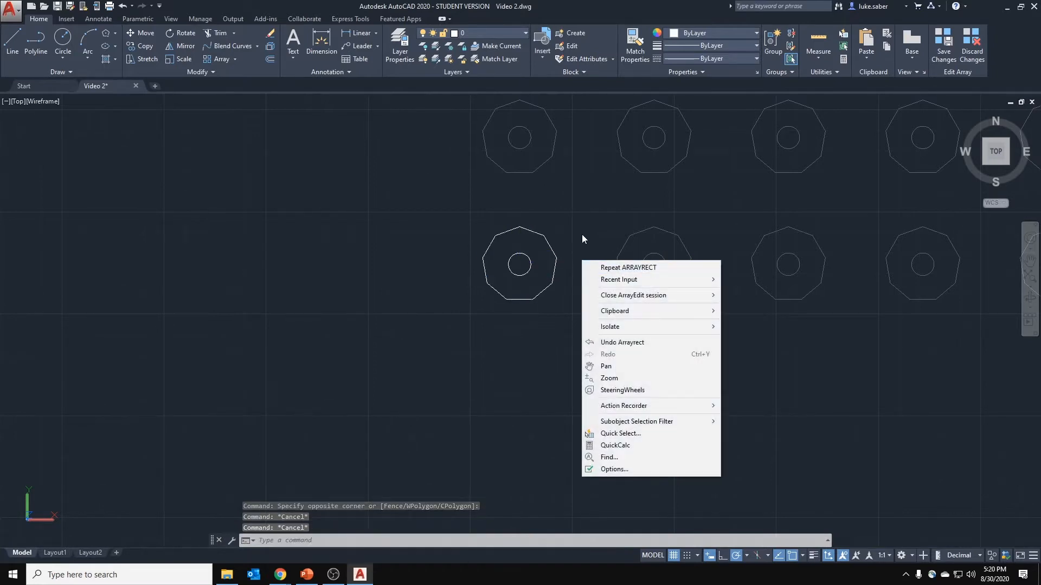
key("Escape")
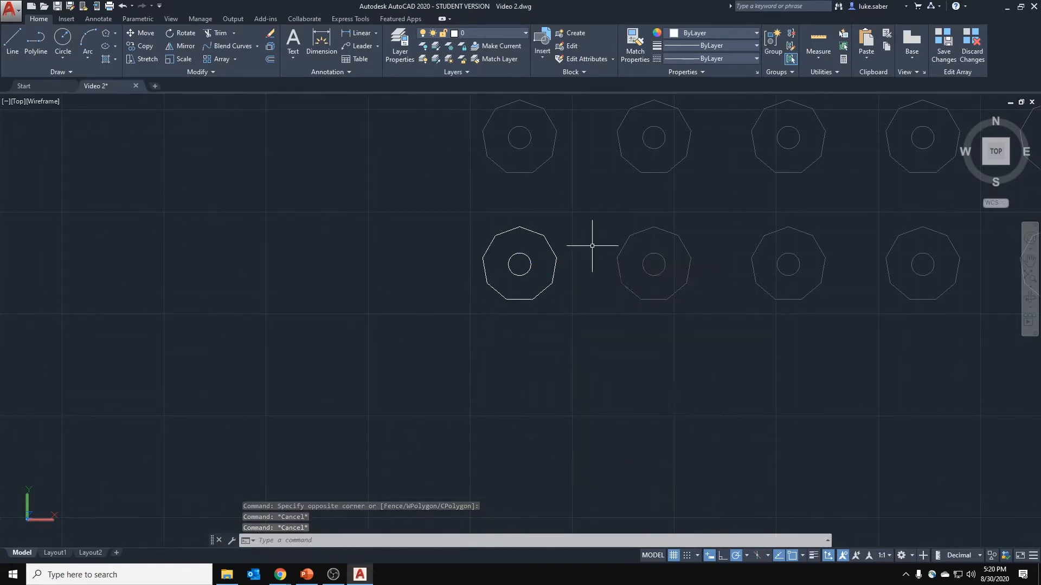
Undo the circle and the array source editing, and save the drawing.
scroll(699, 240, "down", 2)
middle_click_drag(762, 226, 705, 277)
scroll(705, 277, "down", 2)
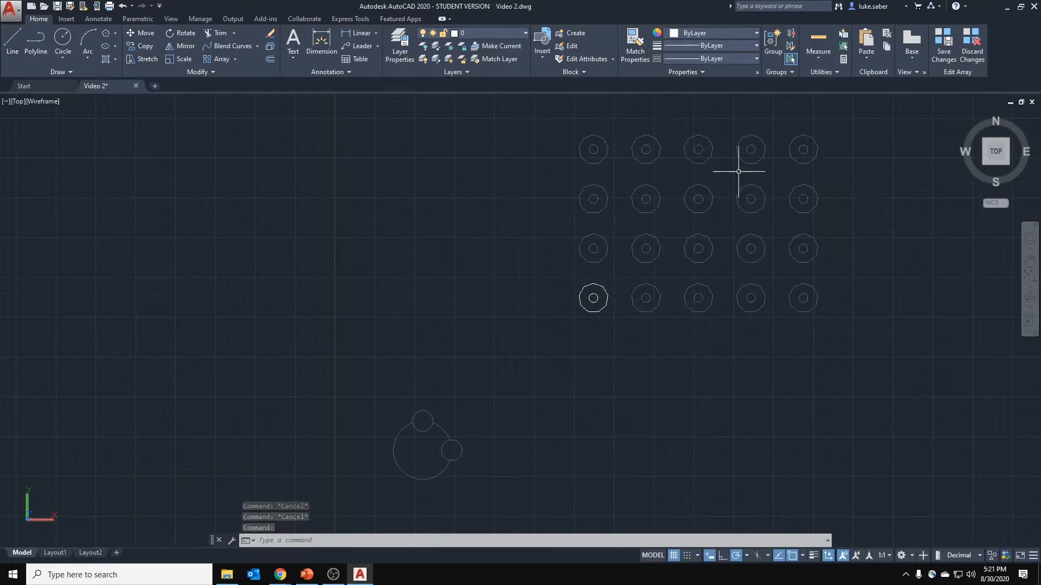
scroll(668, 299, "down", 2)
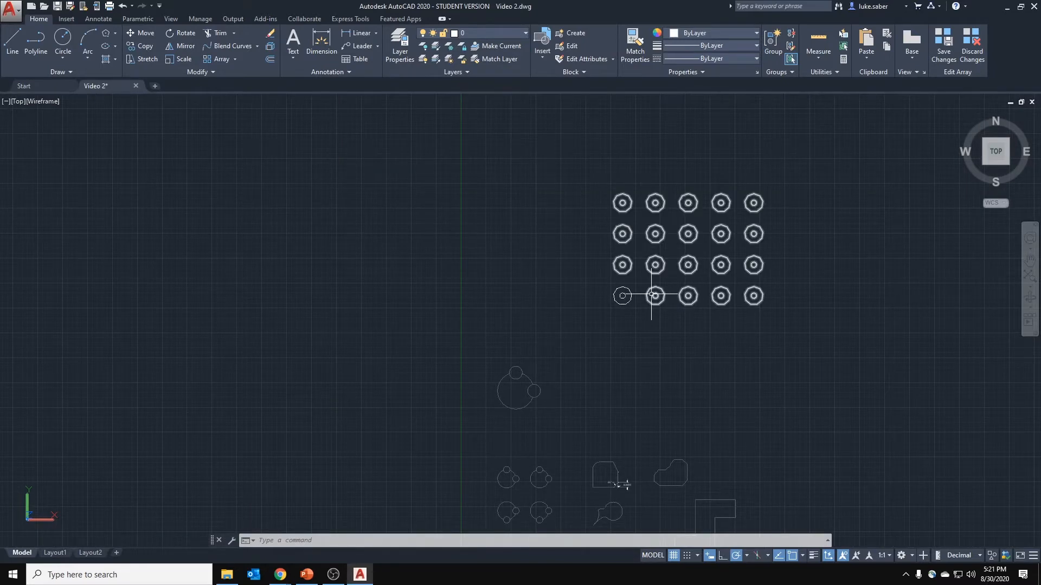
left_click(569, 274)
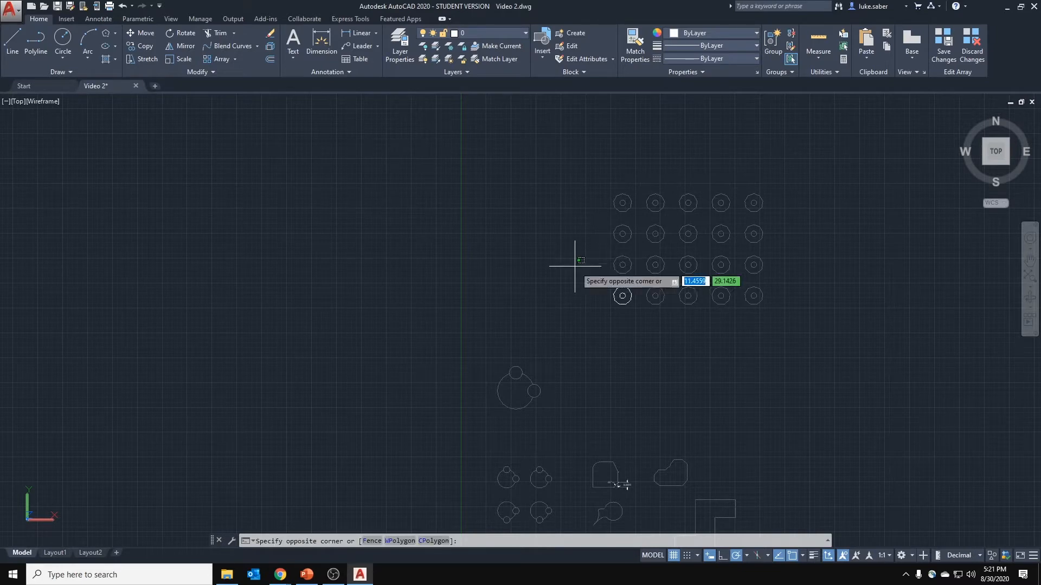
key("Escape")
scroll(597, 245, "up", 3)
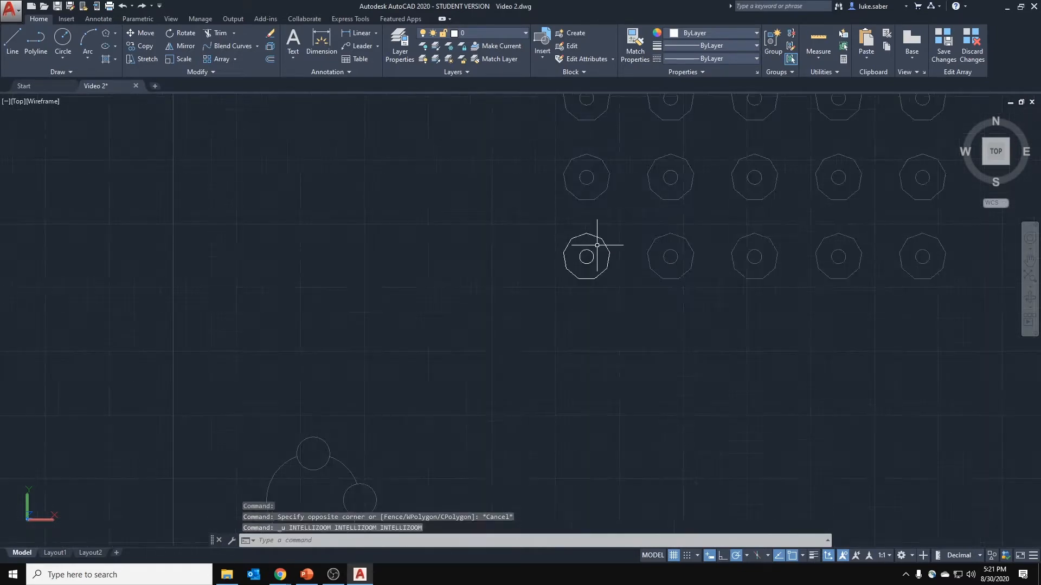
key("ctrl+z")
key("ctrl+z")
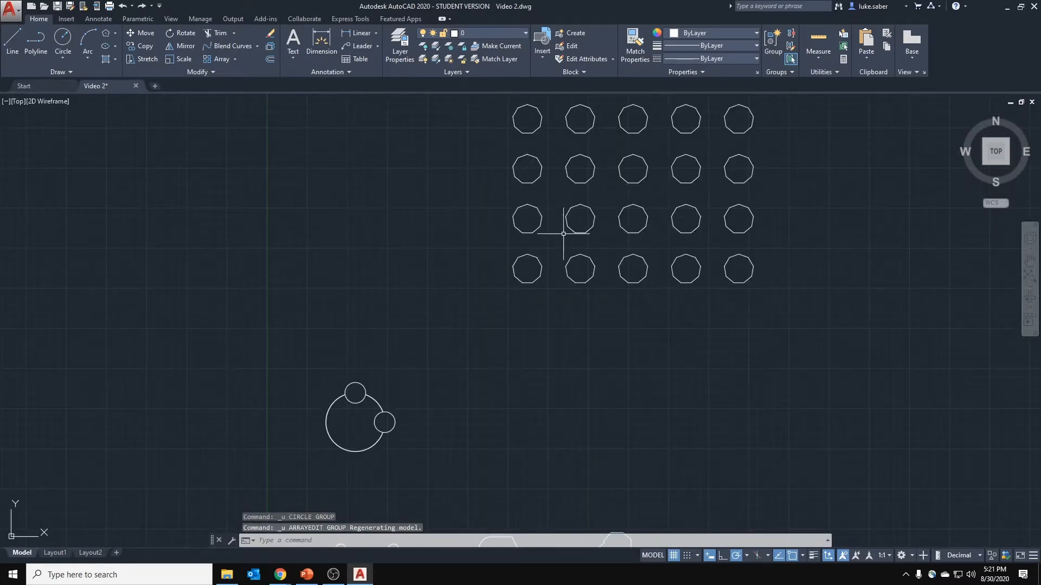
key("ctrl+s")
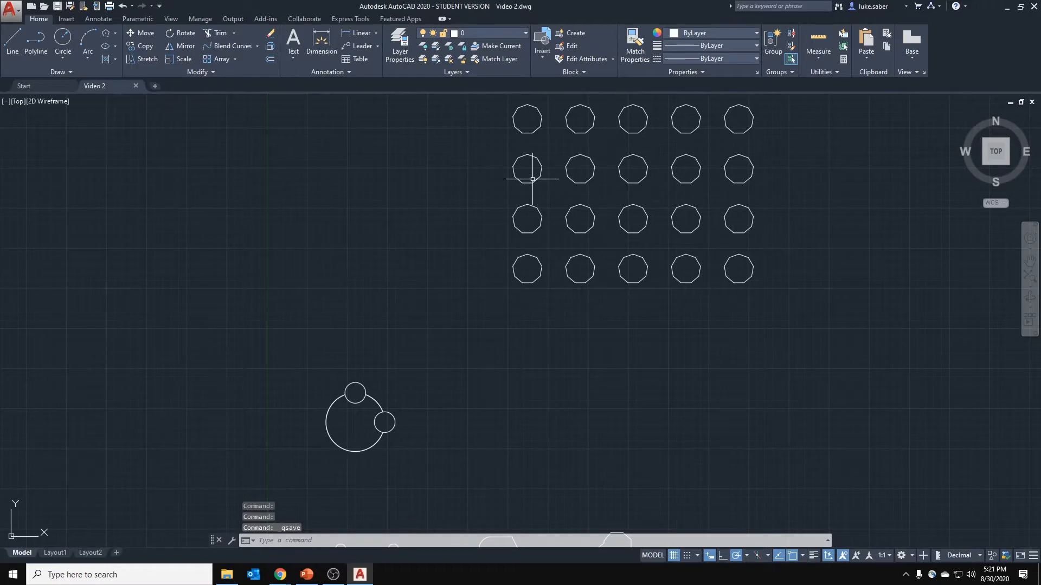
Flip the array's rows to run downward from the base row by stretching the row spacing to about 3.02 below it.
left_click(543, 273)
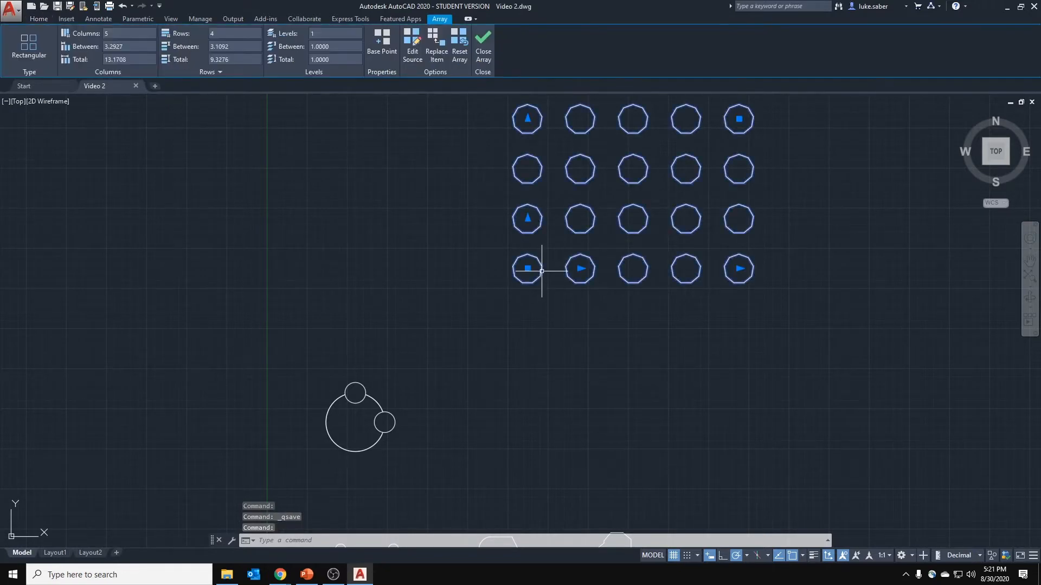
left_click(480, 40)
middle_click_drag(641, 190, 525, 227)
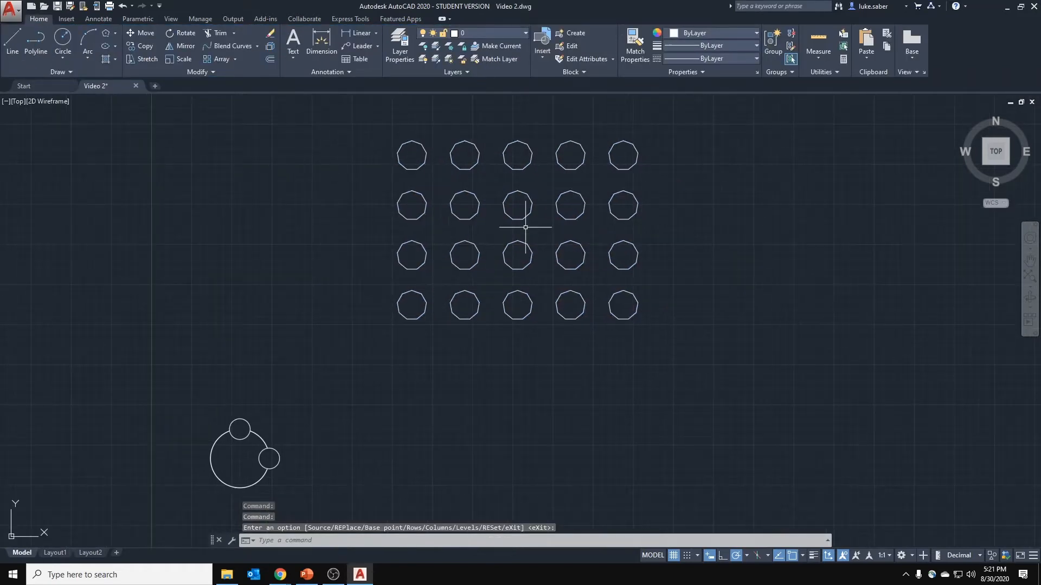
left_click(416, 295)
left_click(411, 256)
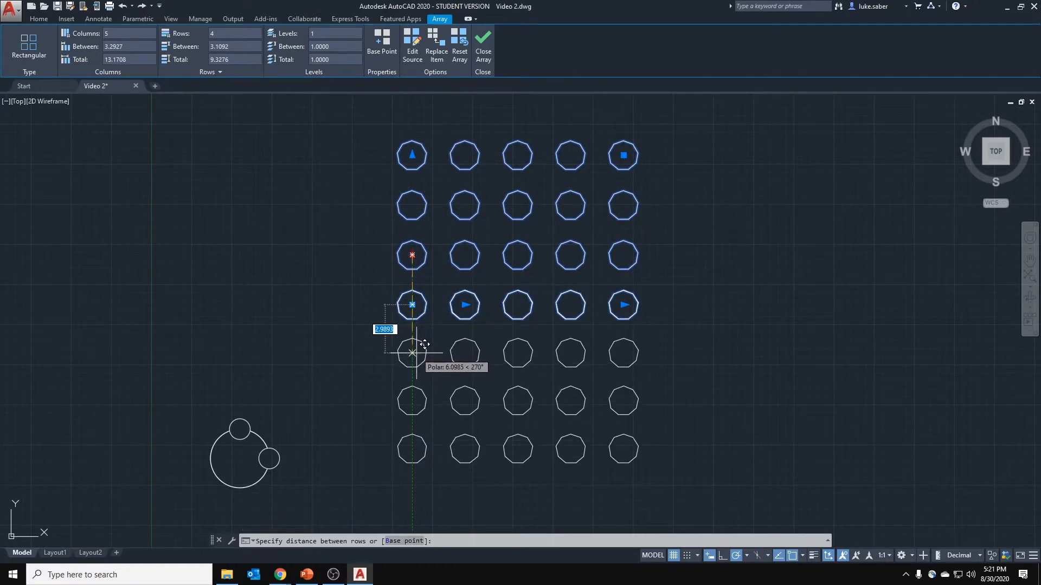
left_click(417, 353)
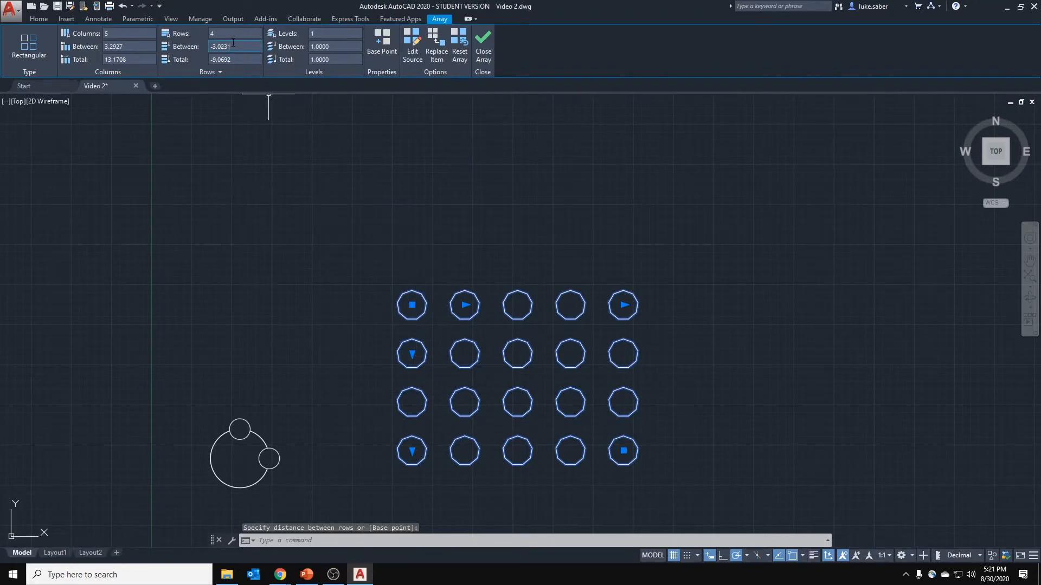
Stretch the row spacing back above the base row to about 3.49, deselect the array and save the drawing.
left_click(411, 354)
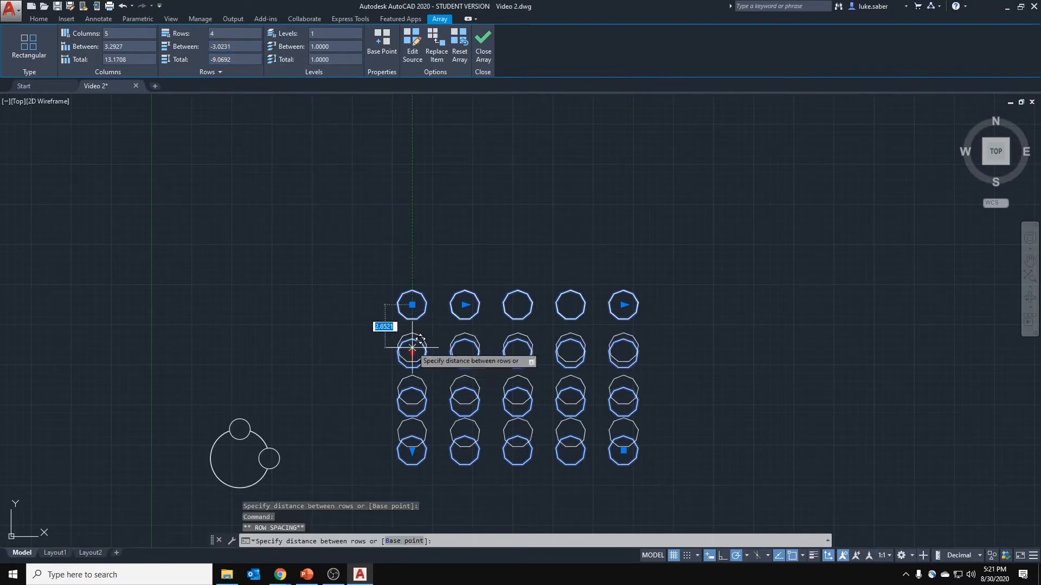
left_click(408, 249)
key("Escape")
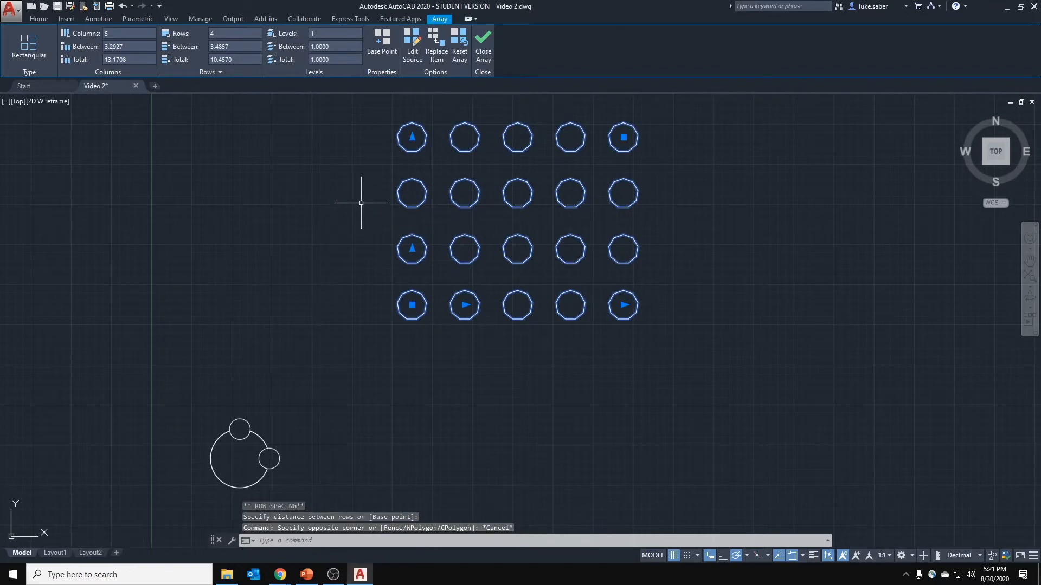
key("Escape")
key("ctrl+s")
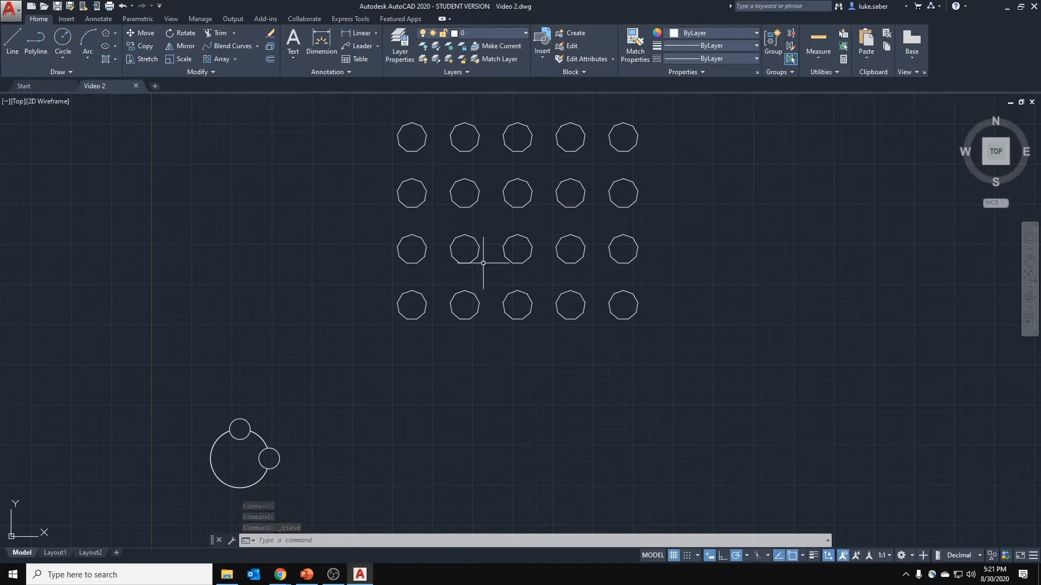
mouse_move(718, 239)
middle_mouse_down()
mouse_move(522, 251)
mouse_move(443, 280)
middle_mouse_up()
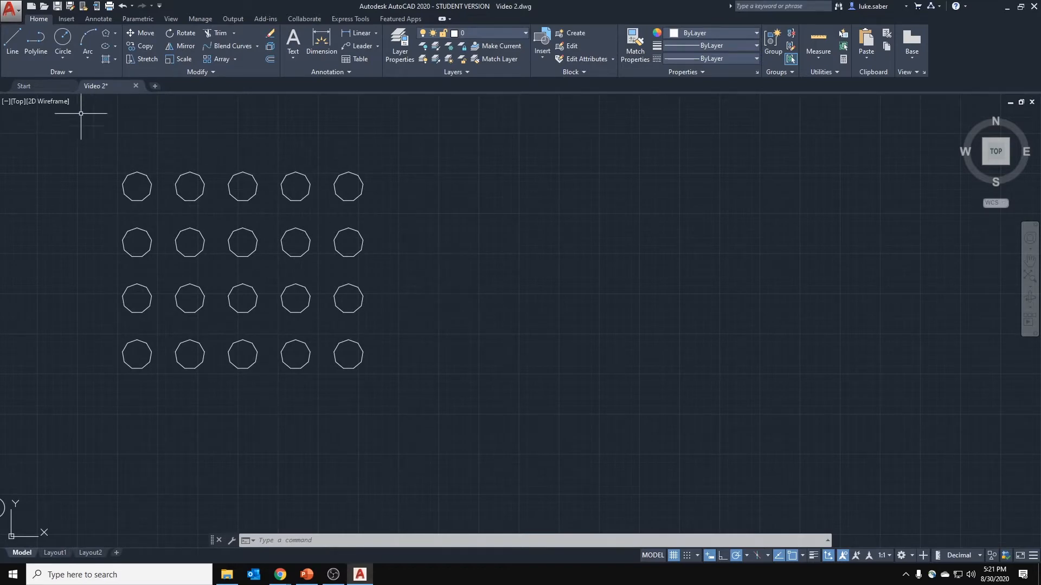
left_click(235, 58)
left_click(44, 69)
left_click(235, 57)
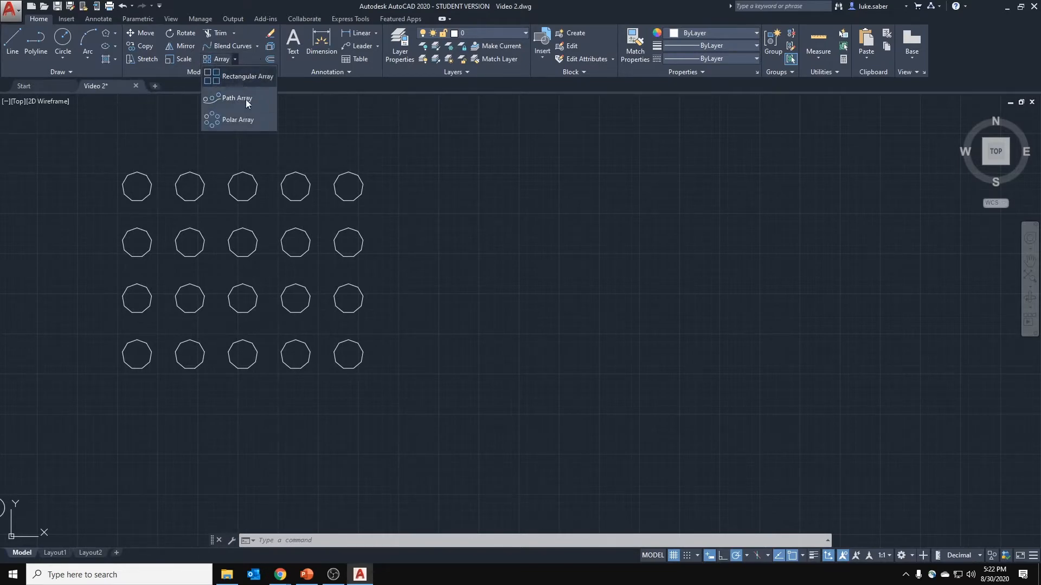
left_click(237, 99)
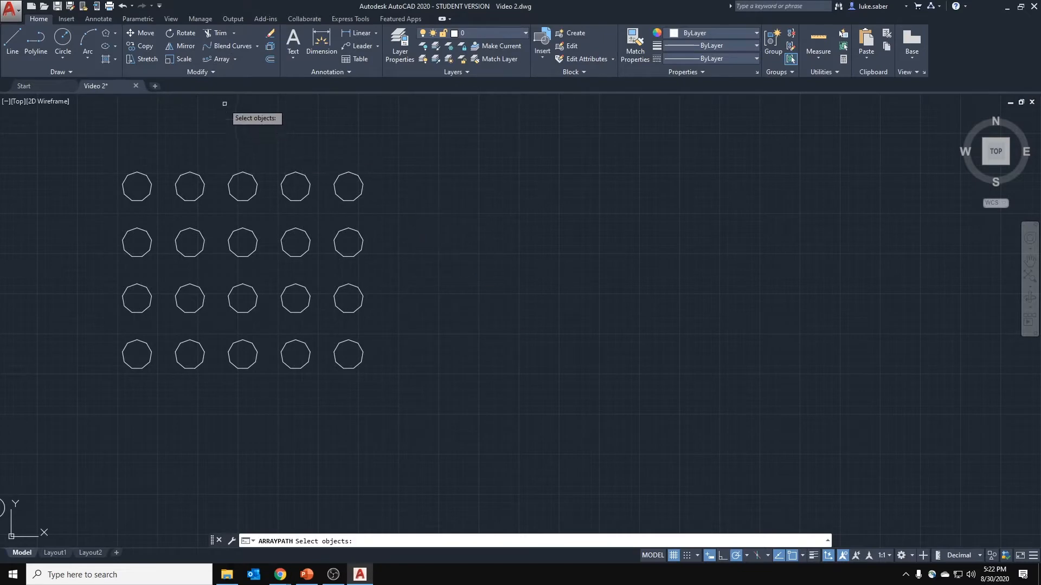
Draw an open S-shaped spline in the empty area to the right of the polygon array, with its far end curling back inward.
left_click(37, 70)
left_click(11, 87)
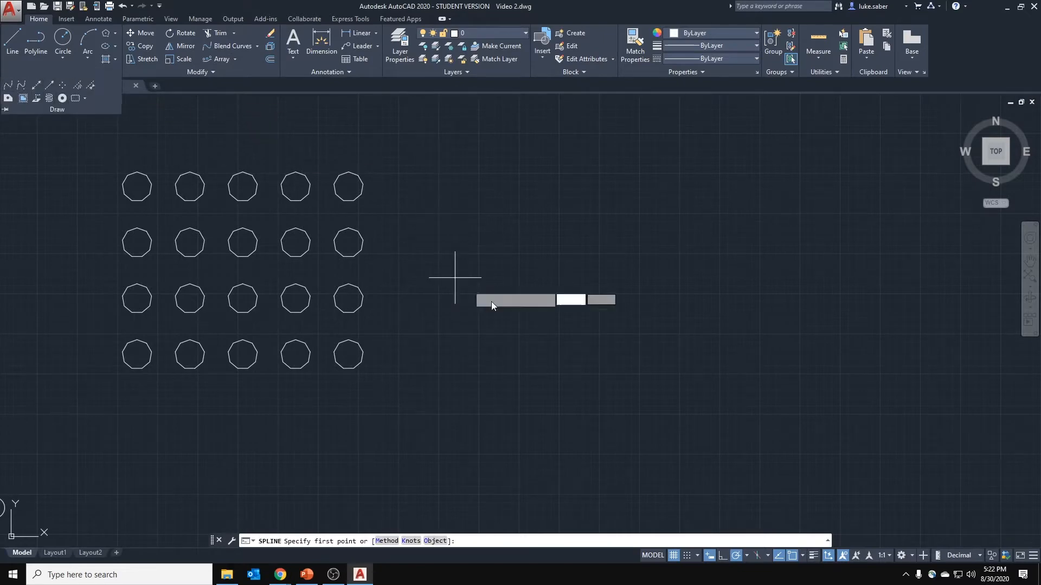
left_click(471, 301)
left_click(636, 347)
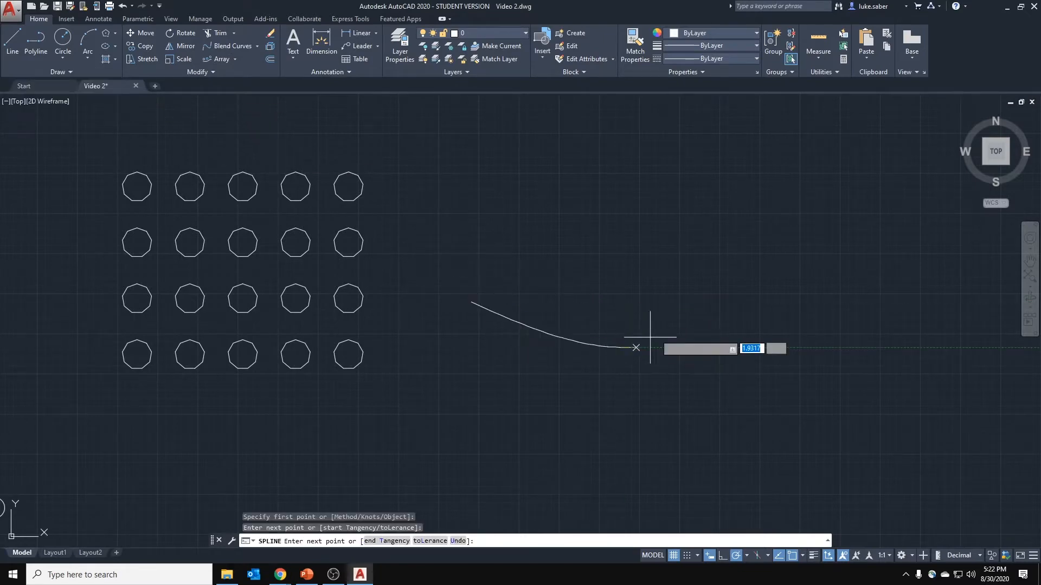
left_click(699, 276)
left_click(778, 209)
left_click(915, 263)
left_click(935, 328)
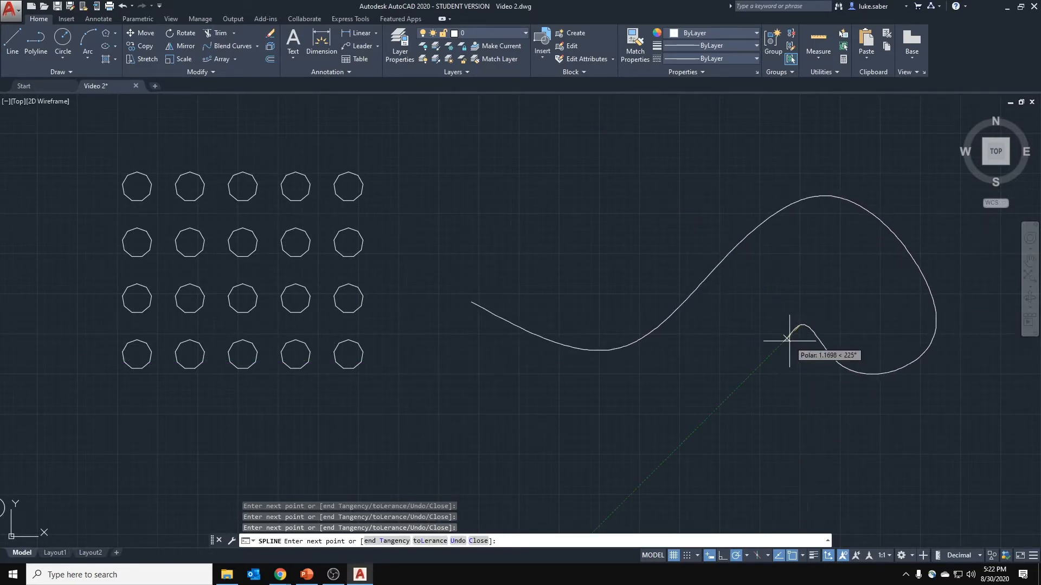
right_click(799, 343)
left_click(816, 351)
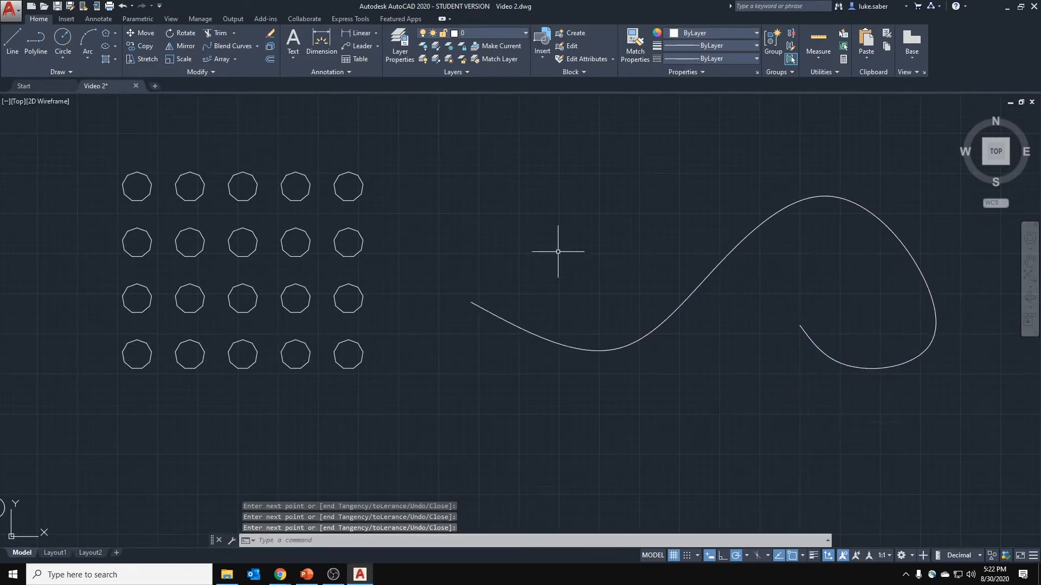
Draw a circle of about 1.92 radius above the spline's left end, with a concentric circle about half its size inside.
left_click(66, 42)
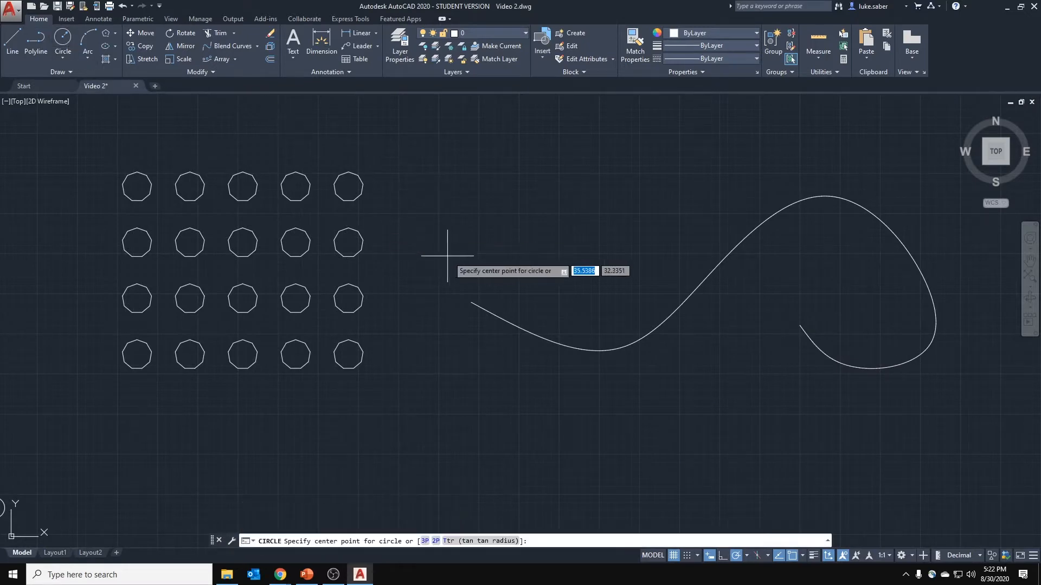
left_click(512, 254)
left_click(543, 254)
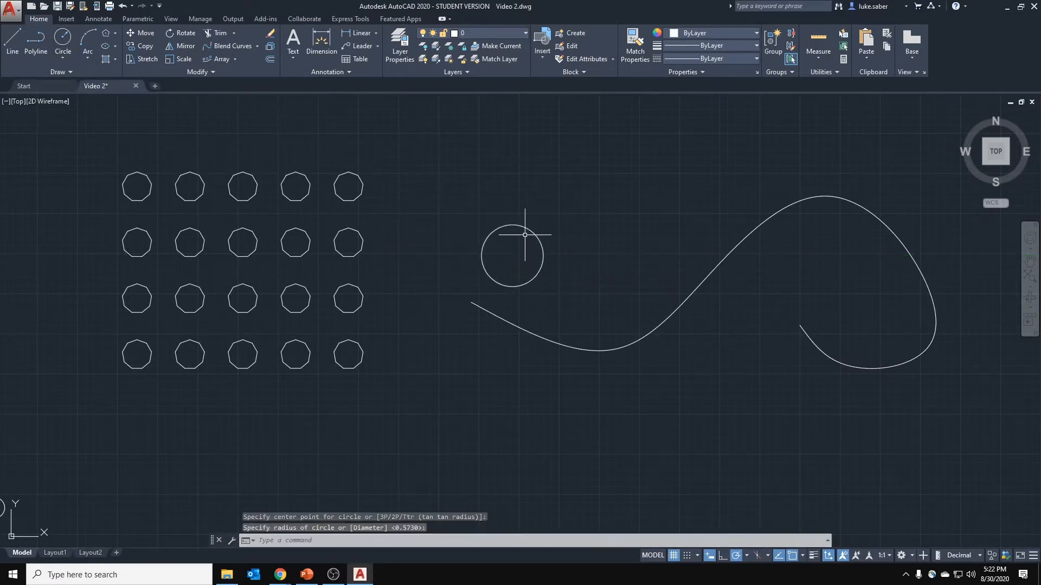
right_click(513, 256)
left_click(541, 263)
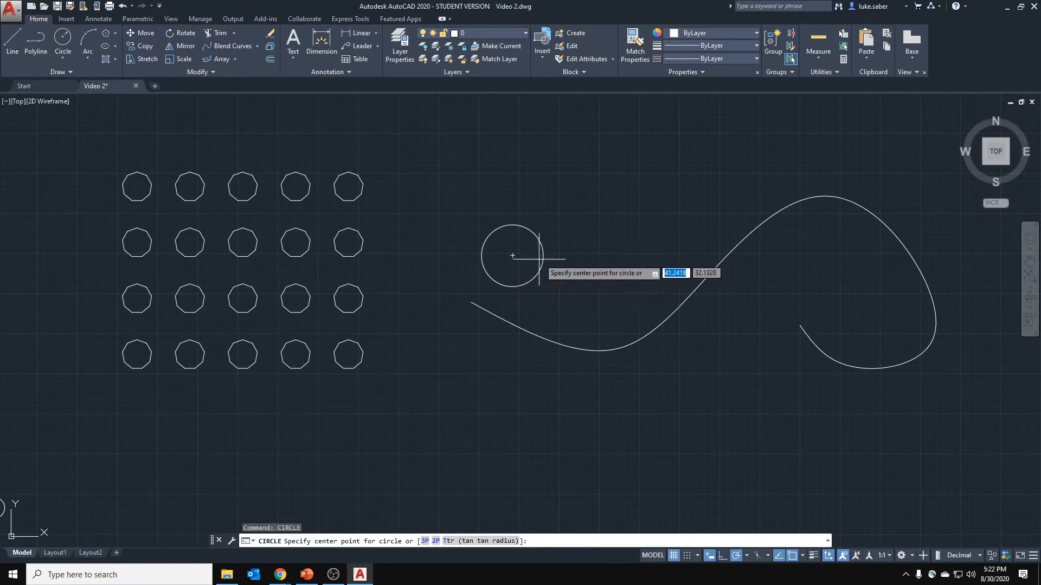
left_click(512, 256)
left_click(528, 257)
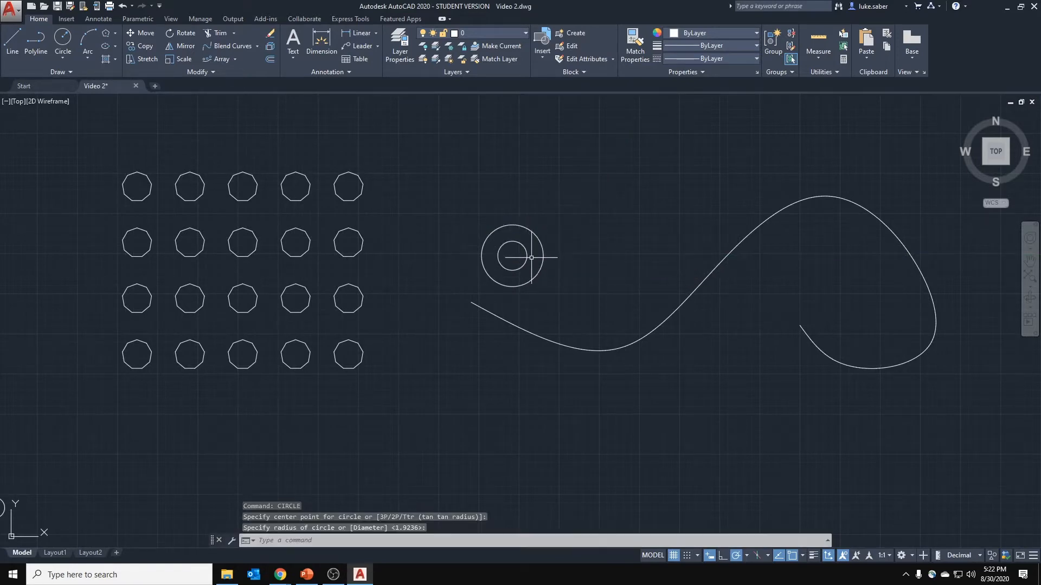
Scale both concentric circles down about their shared centre to roughly two-thirds of their size.
scroll(531, 258, "up", 2)
key("Escape")
key("Escape")
left_click(579, 193)
left_click(406, 336)
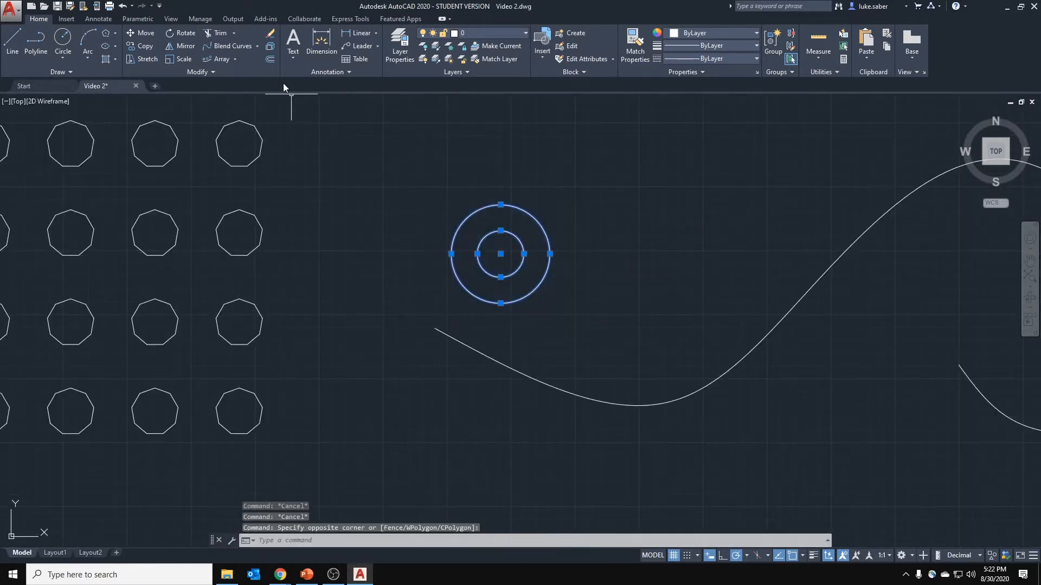
right_click(367, 162)
left_click(415, 269)
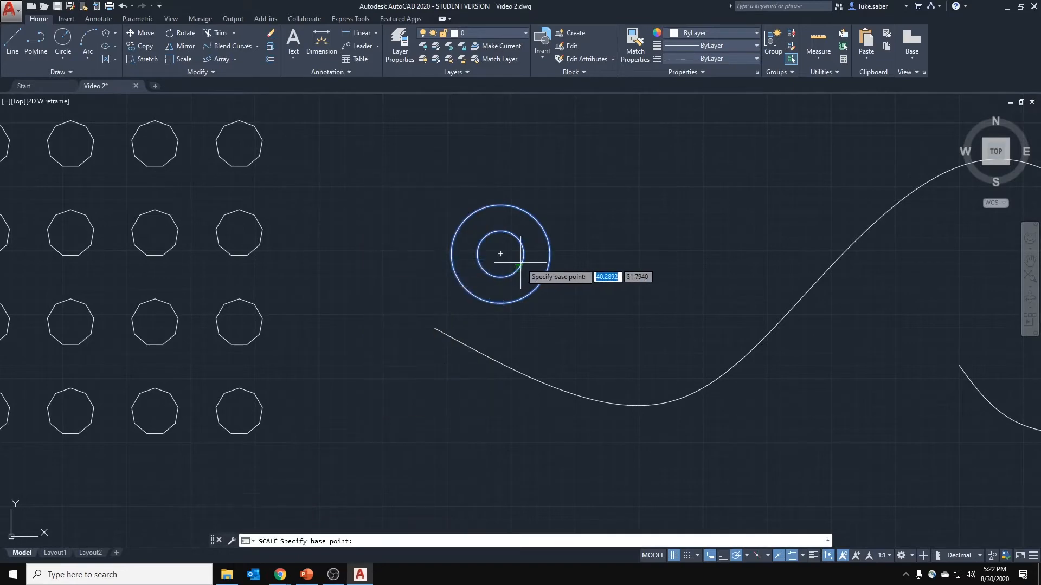
left_click(500, 253)
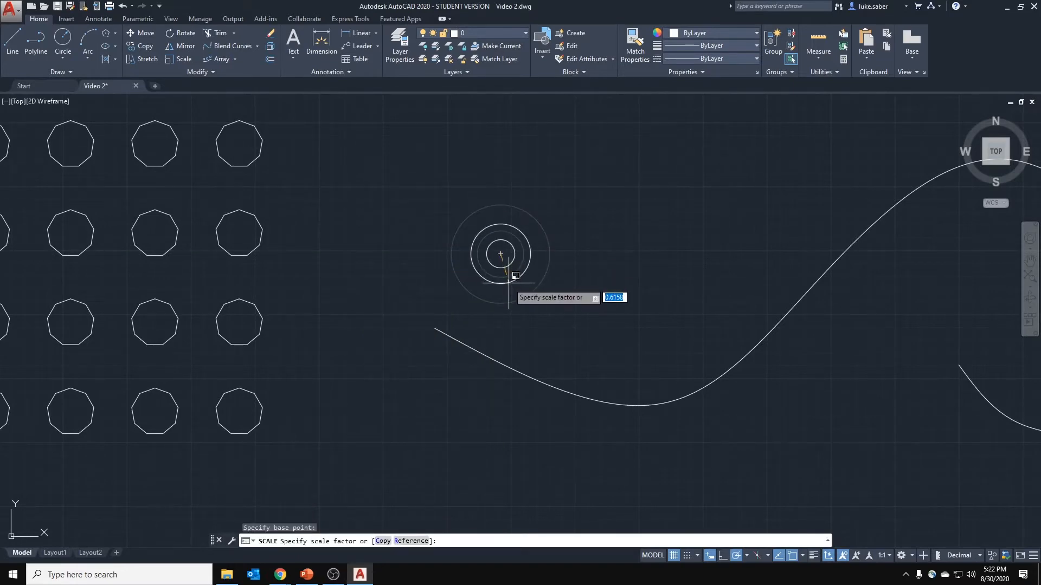
left_click(506, 287)
scroll(496, 279, "down", 2)
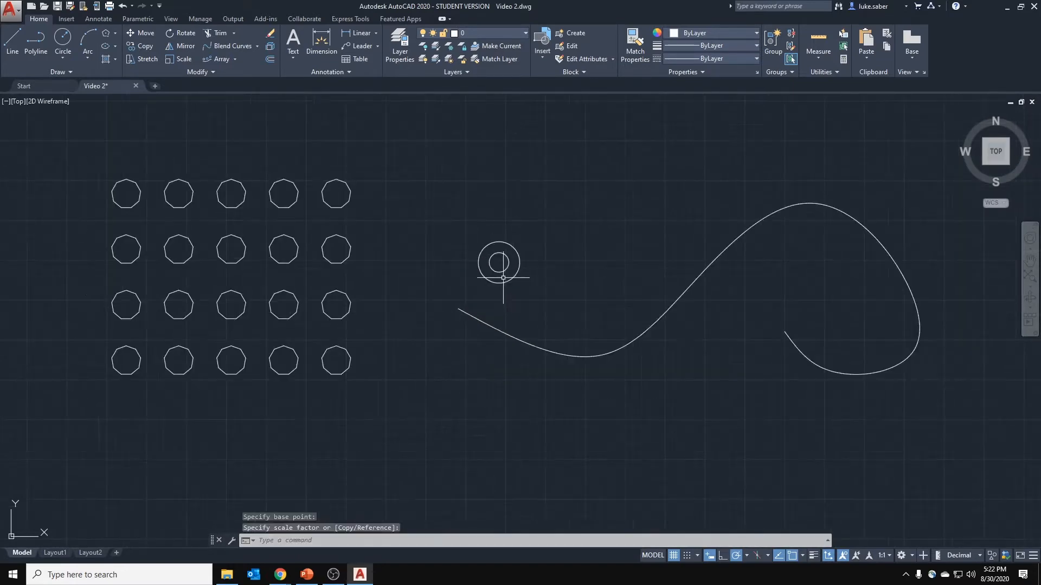
key("Escape")
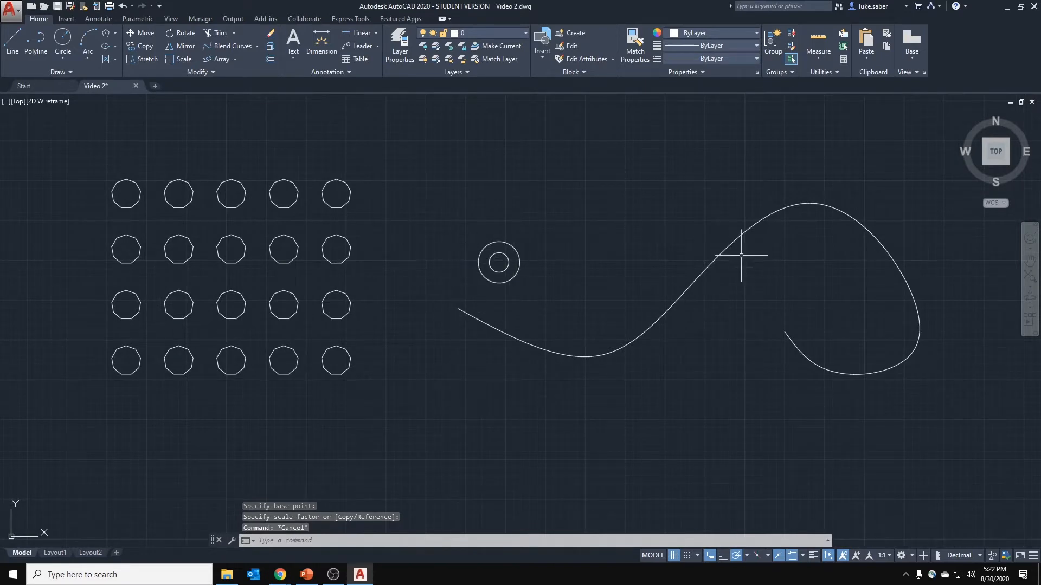
Create a path array of the two concentric circles using the S-shaped spline as the path curve.
left_click(221, 59)
left_click(235, 61)
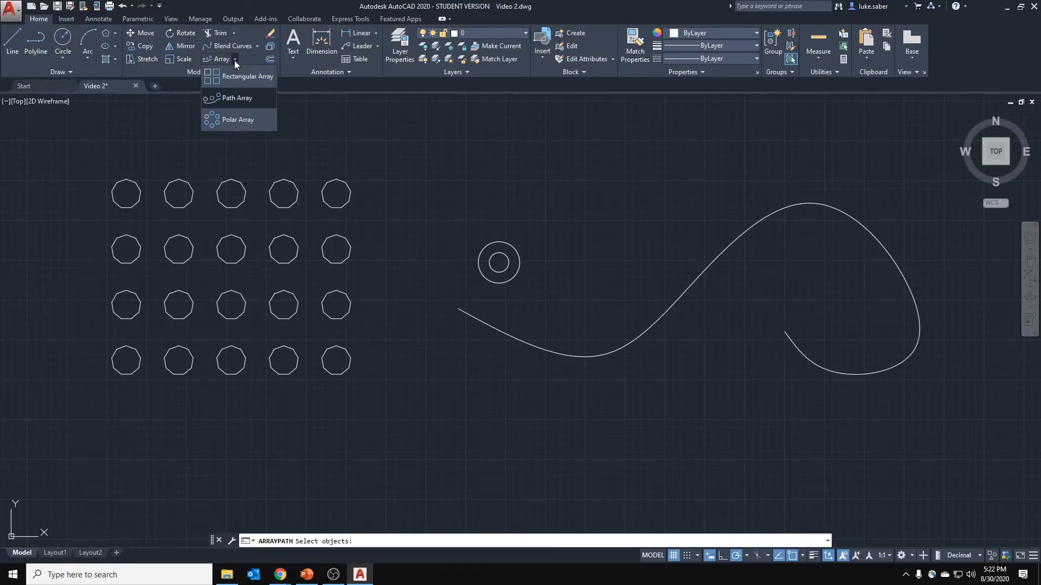
left_click(235, 100)
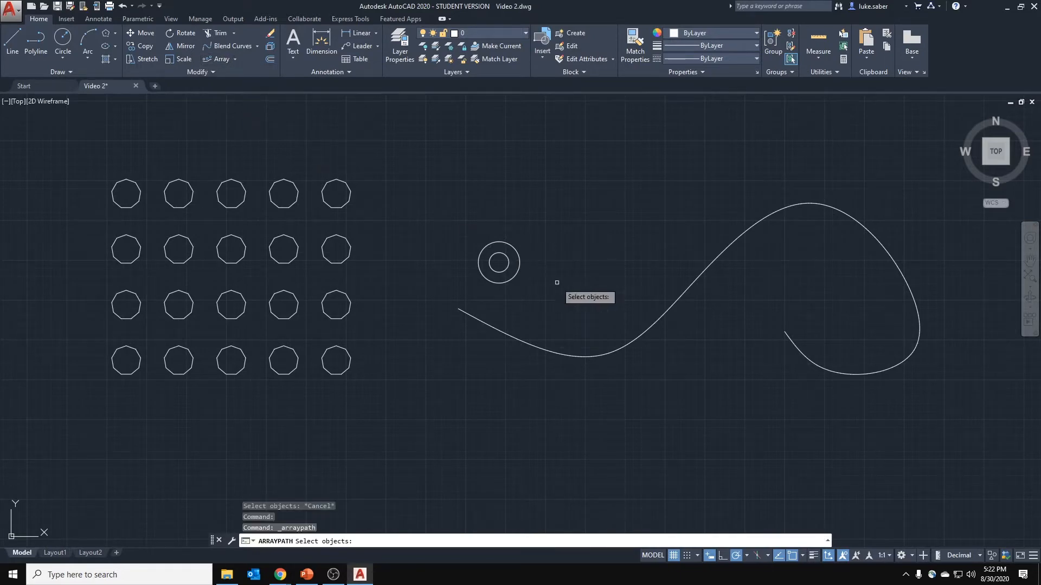
left_click(542, 223)
left_click(461, 302)
key("Return")
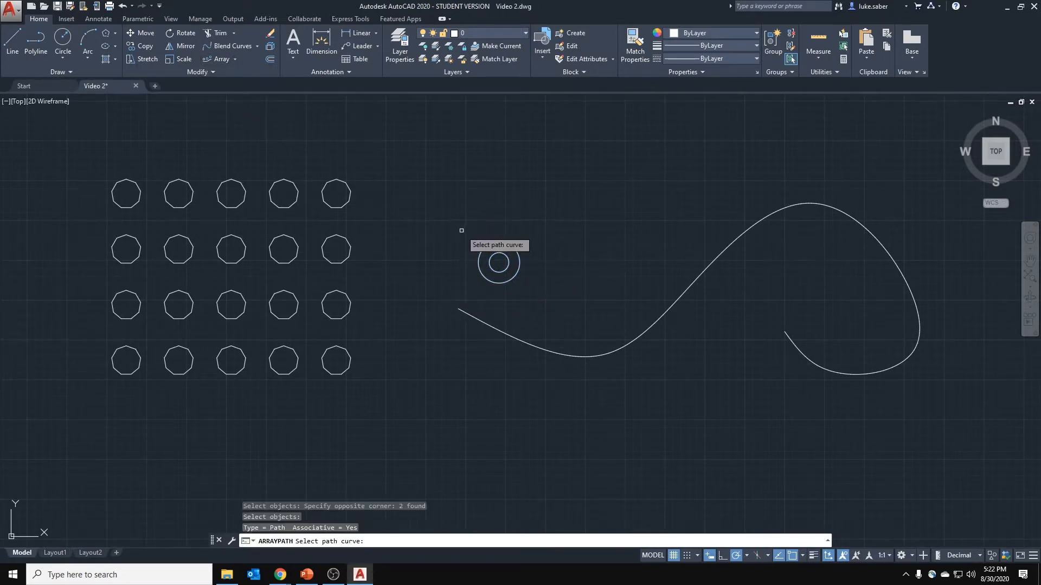
left_click(485, 323)
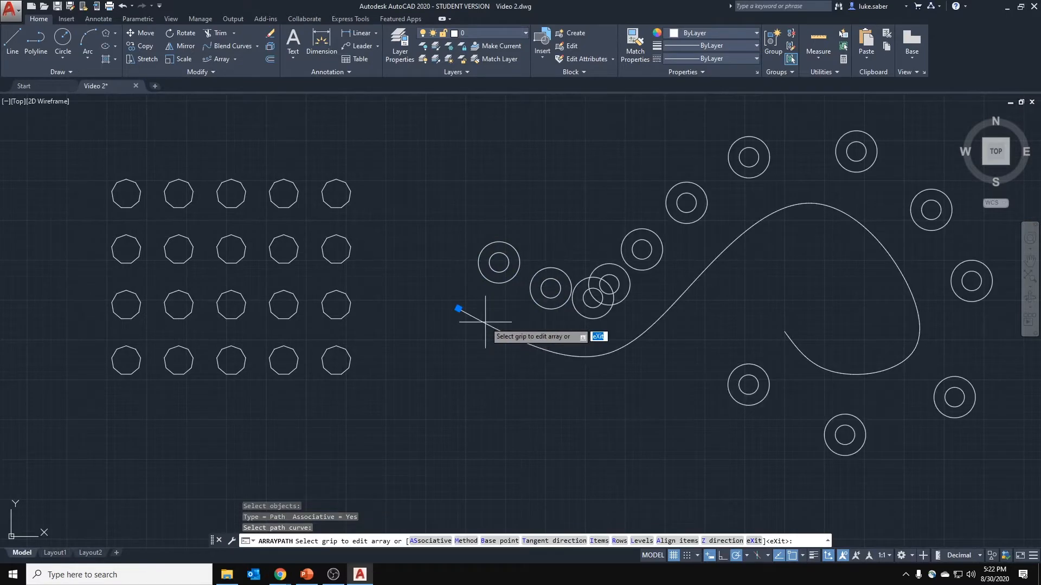
Set the path array's base point to the first circles' centre so the items sit on the spline, and finish the array.
middle_click_drag(634, 283, 597, 240)
scroll(597, 240, "down", 3)
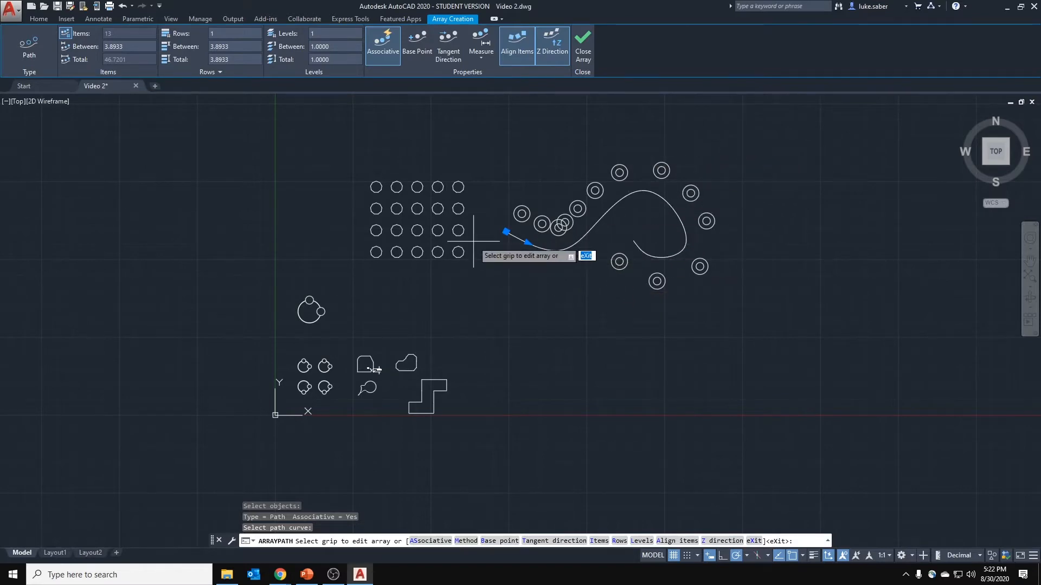
scroll(521, 214, "up", 4)
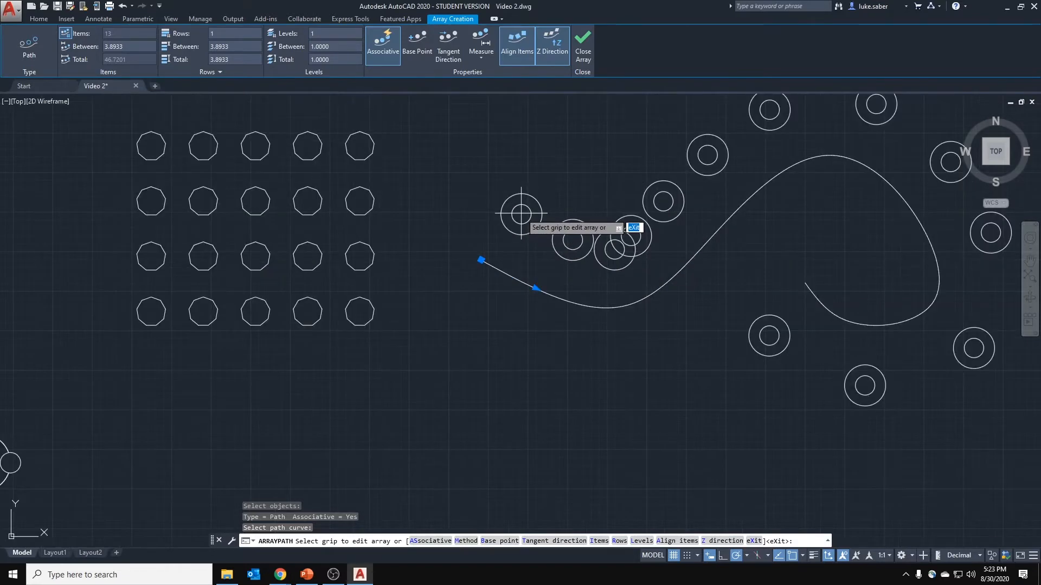
scroll(469, 147, "down", 2)
scroll(443, 106, "up", 2)
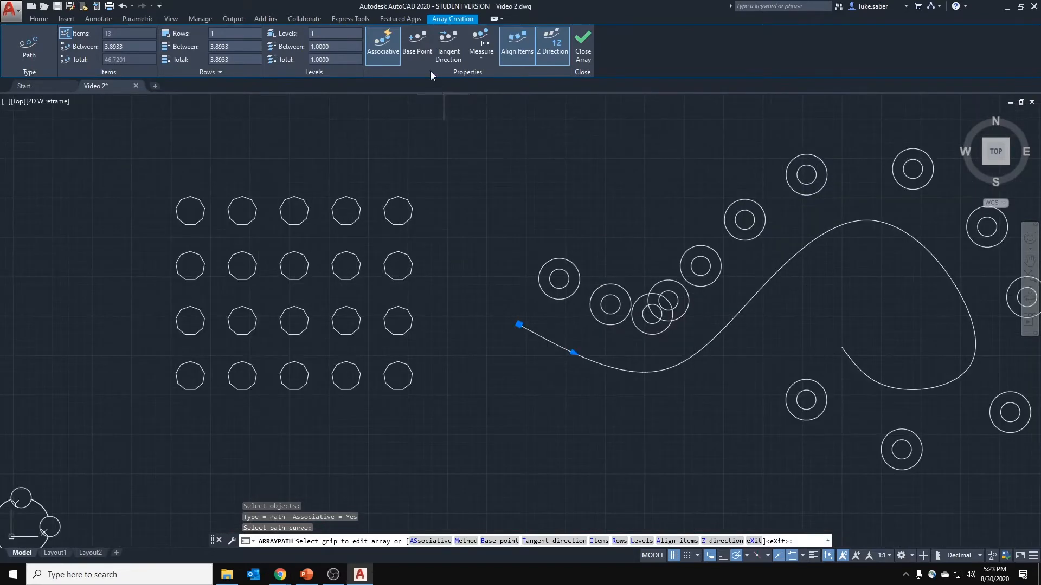
left_click(418, 44)
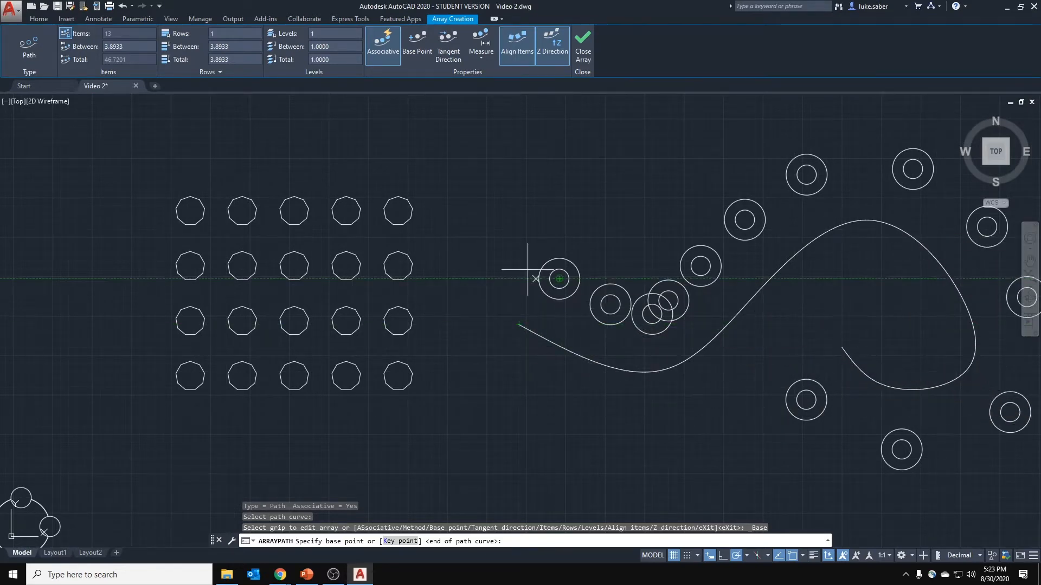
left_click(558, 277)
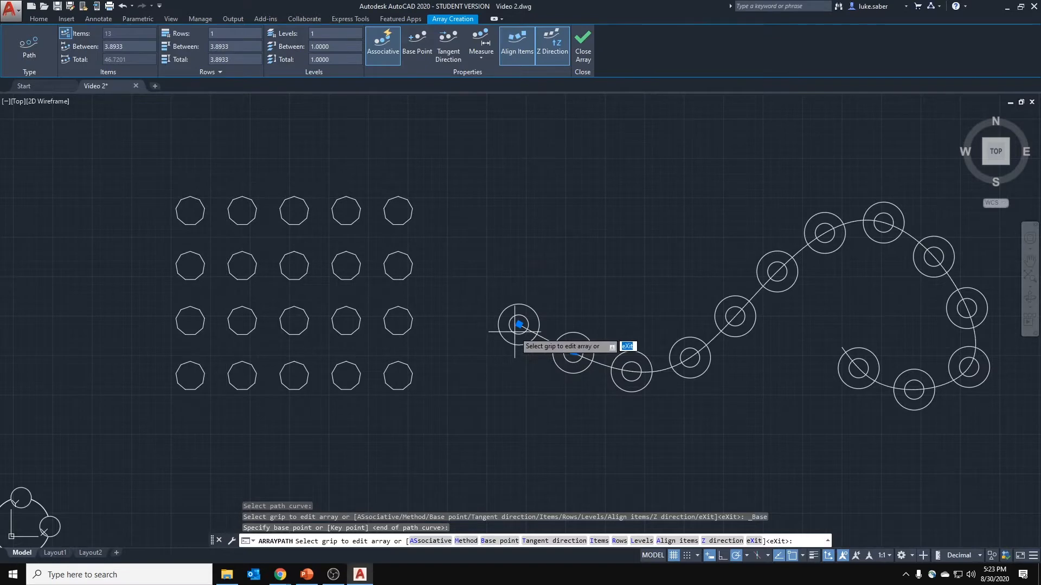
key("Escape")
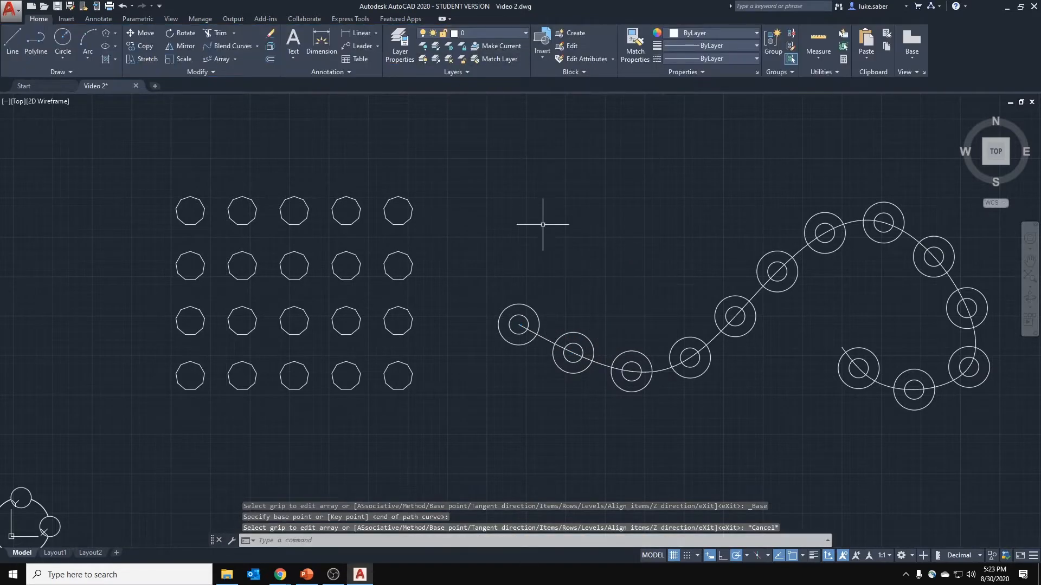
Try a base point on the upper edge of the path array's first outer circle, and undo that change.
left_click(533, 314)
left_click(515, 305)
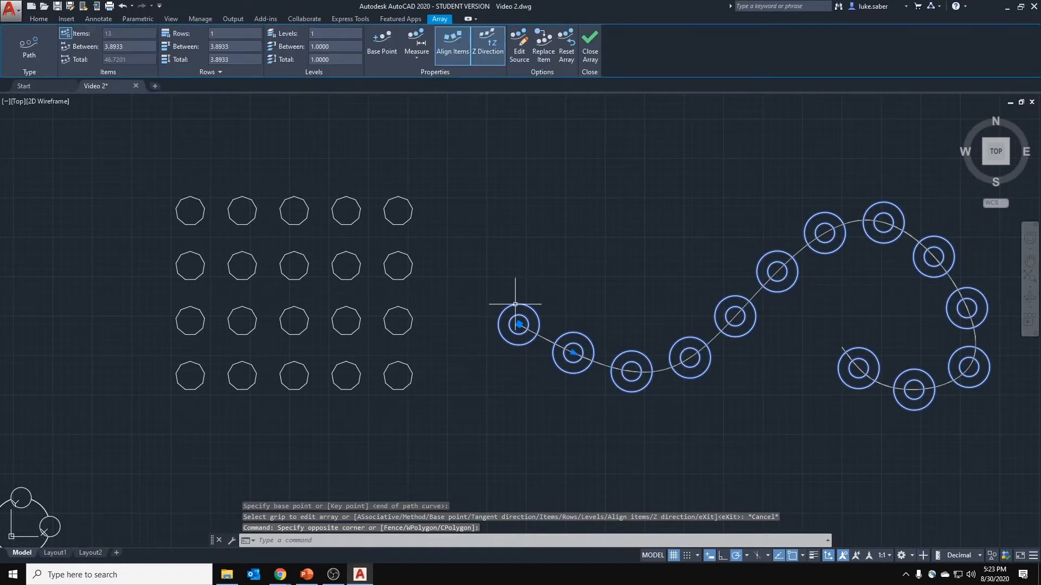
left_click(388, 40)
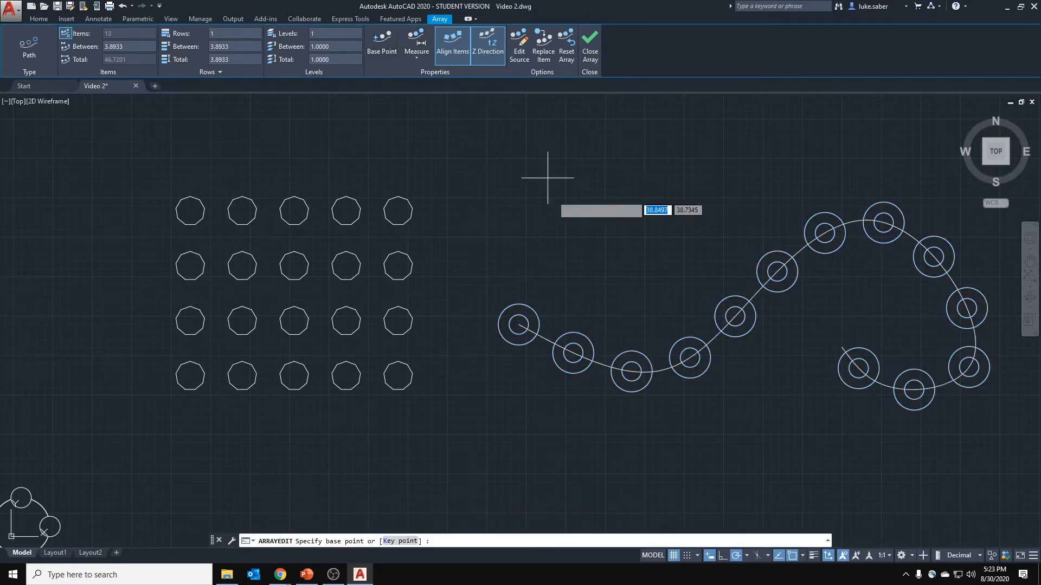
left_click(529, 307)
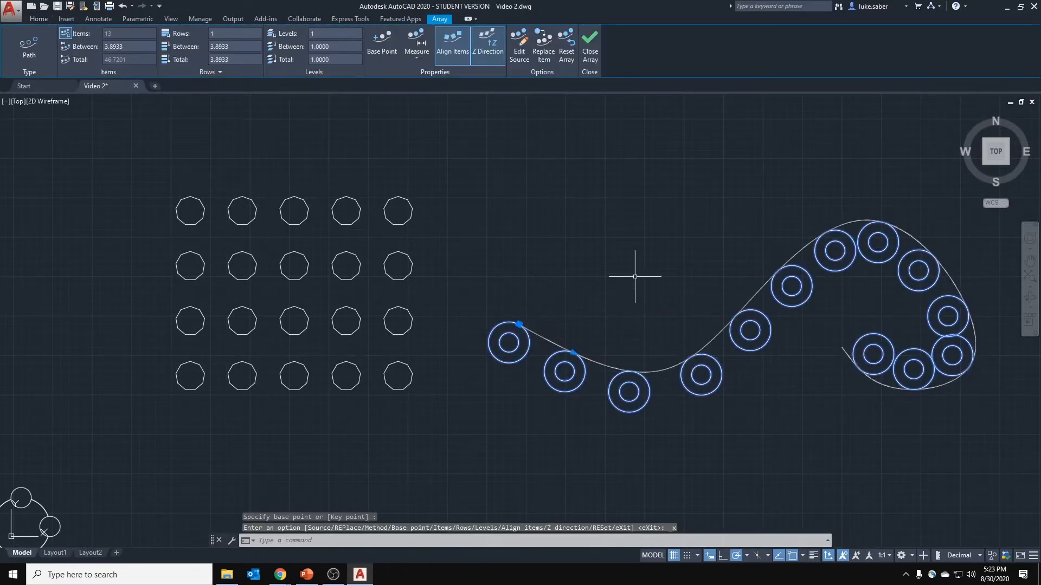
key("ctrl+z")
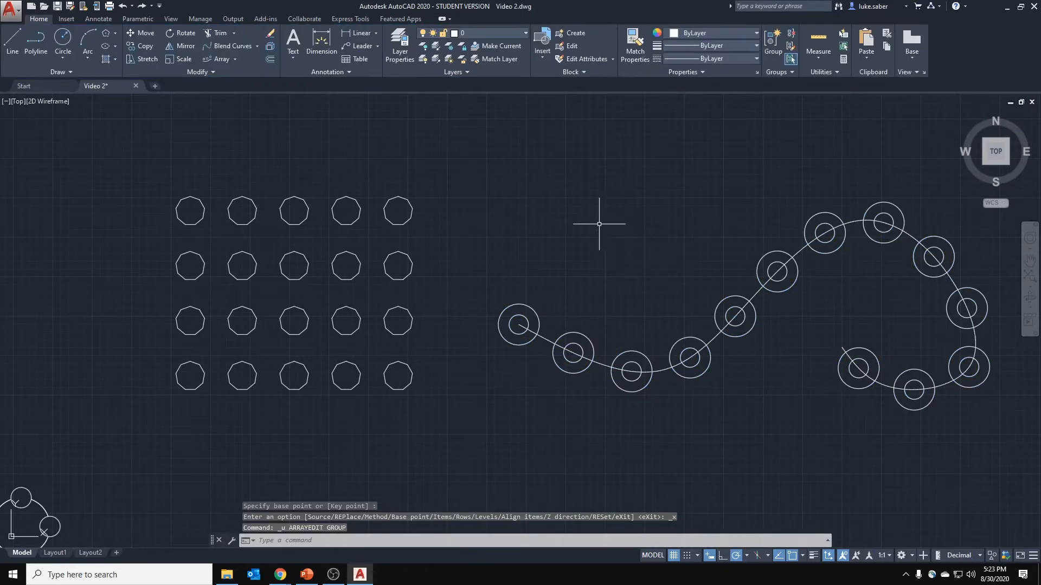
Save the drawing, and stretch the path array's item spacing along the spline to about 15.57.
key("ctrl+s")
left_click(519, 325)
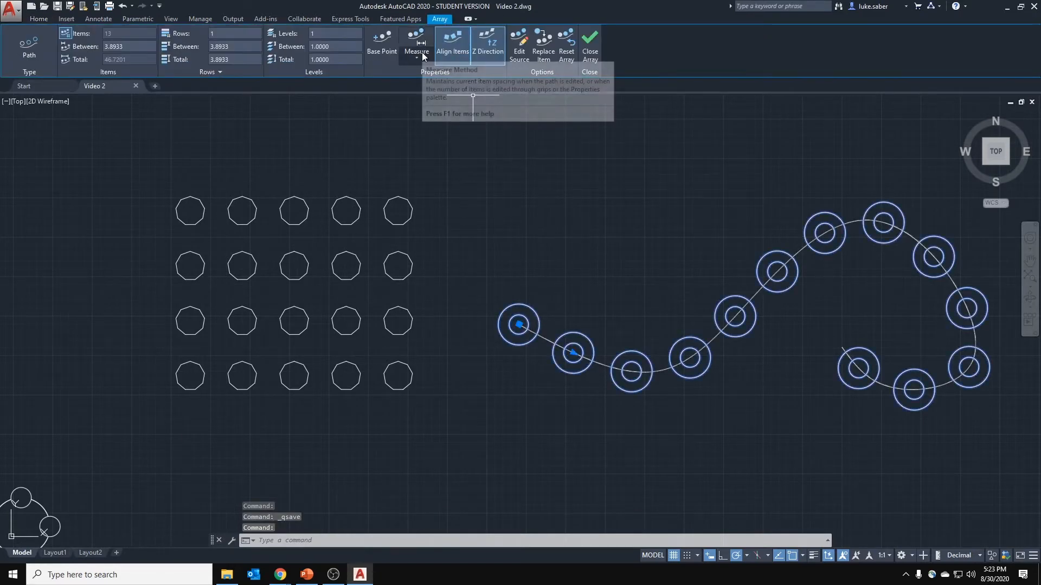
left_click(583, 363)
left_click(572, 352)
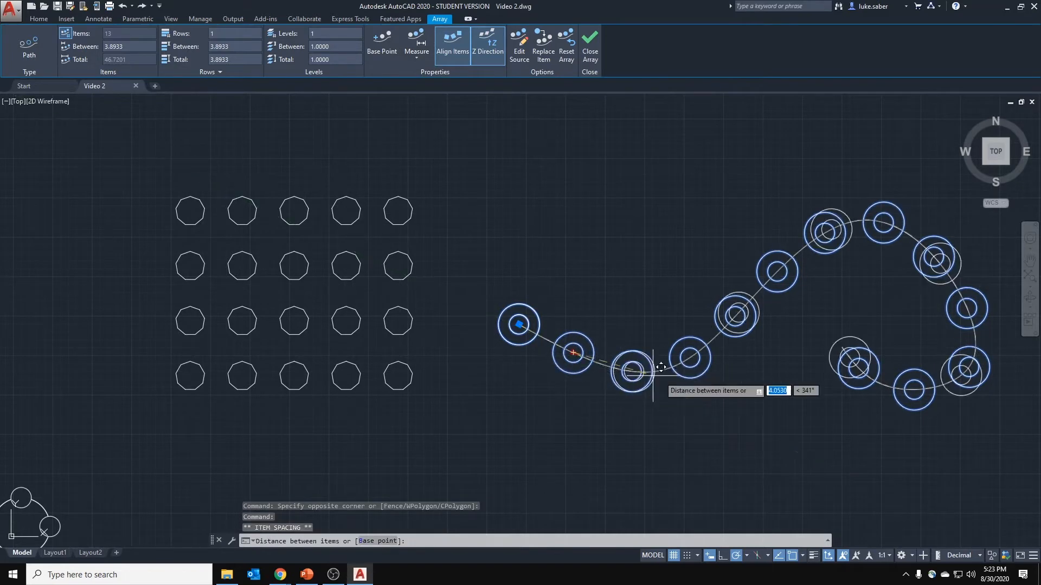
left_click(736, 316)
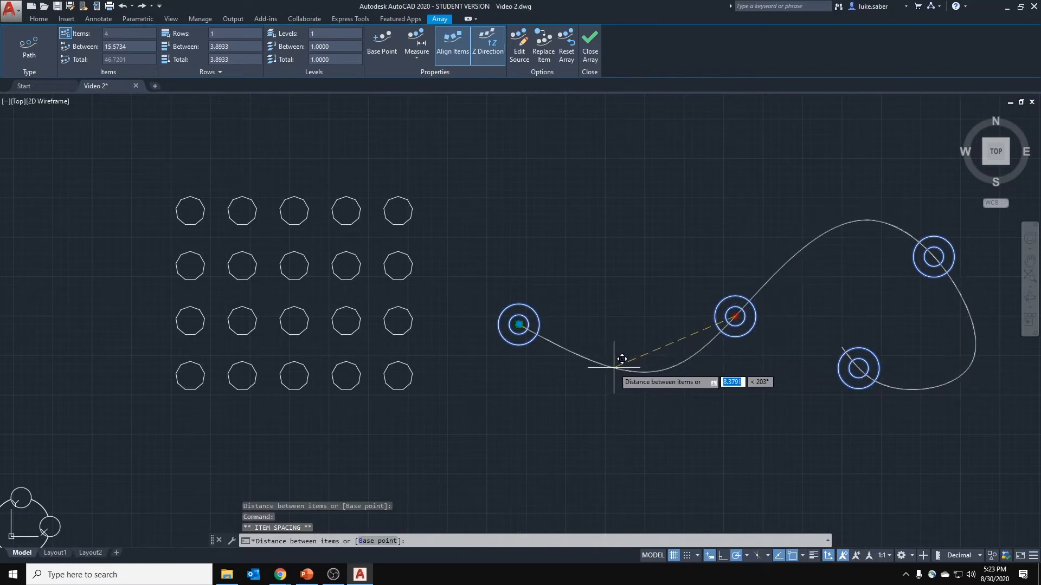
key("Escape")
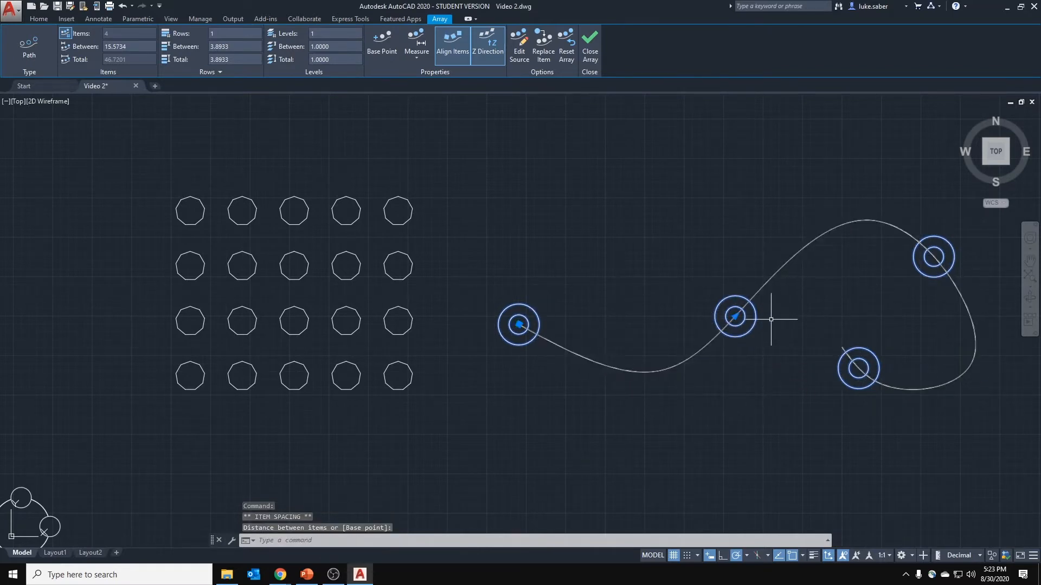
Stretch the path array's item spacing to about 16.87, and shorten it to about 12.44.
left_click(735, 316)
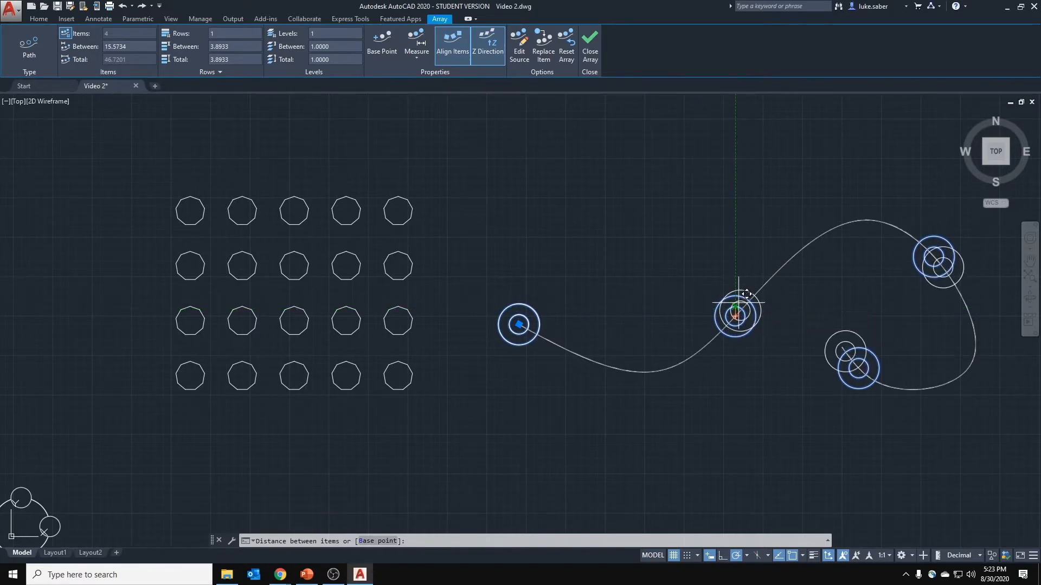
left_click(745, 301)
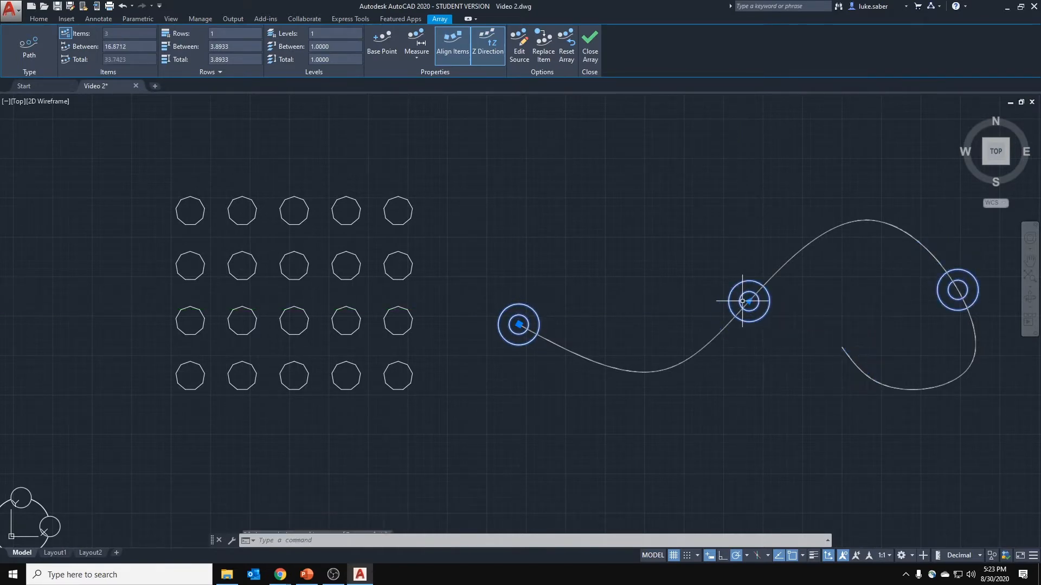
left_click(749, 301)
left_click(719, 351)
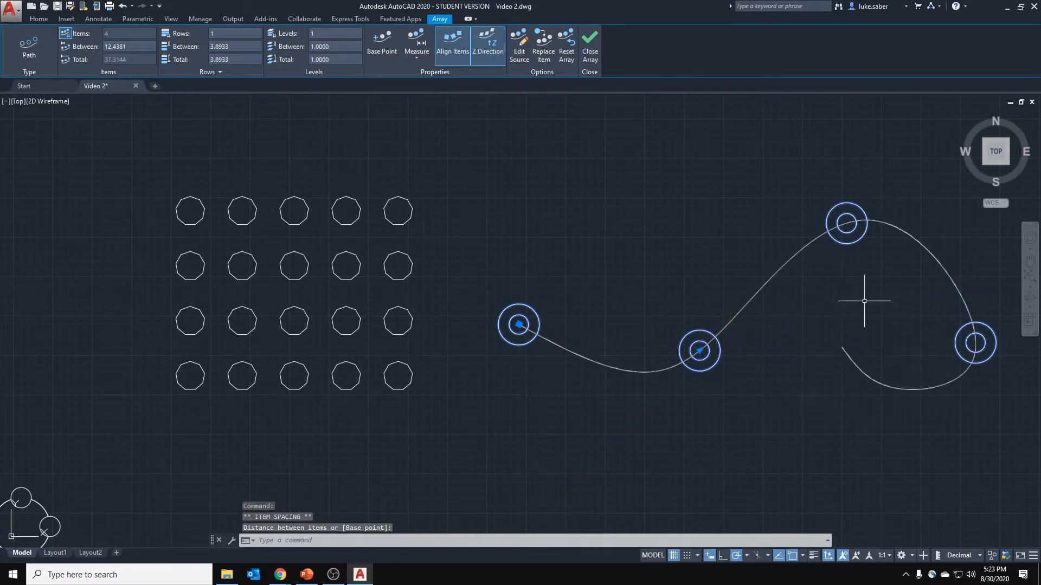
Switch the path array to the Divide method and set its item count to 8.
left_click(416, 57)
left_click(418, 85)
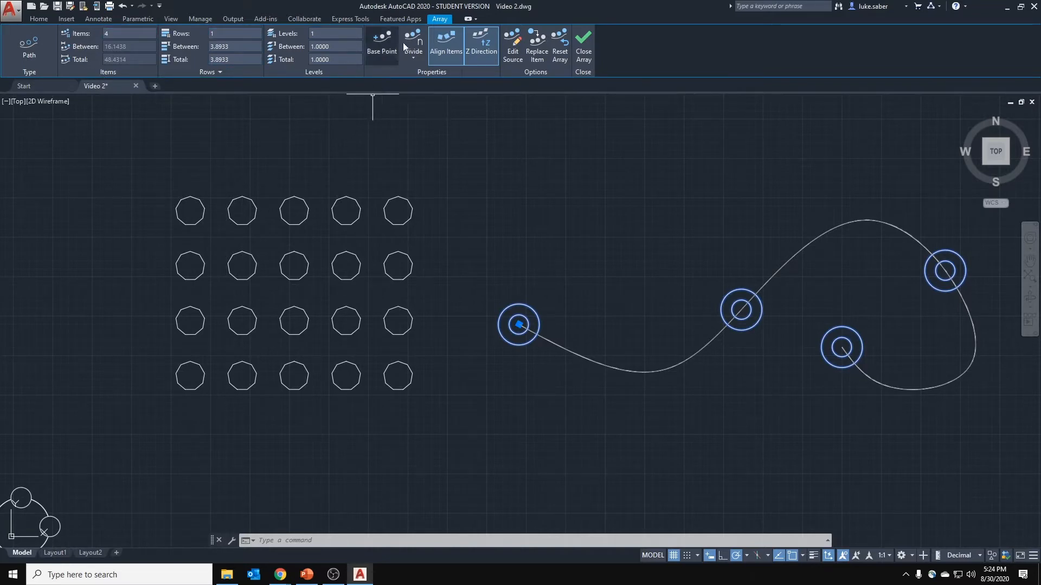
left_click(415, 56)
left_click(418, 78)
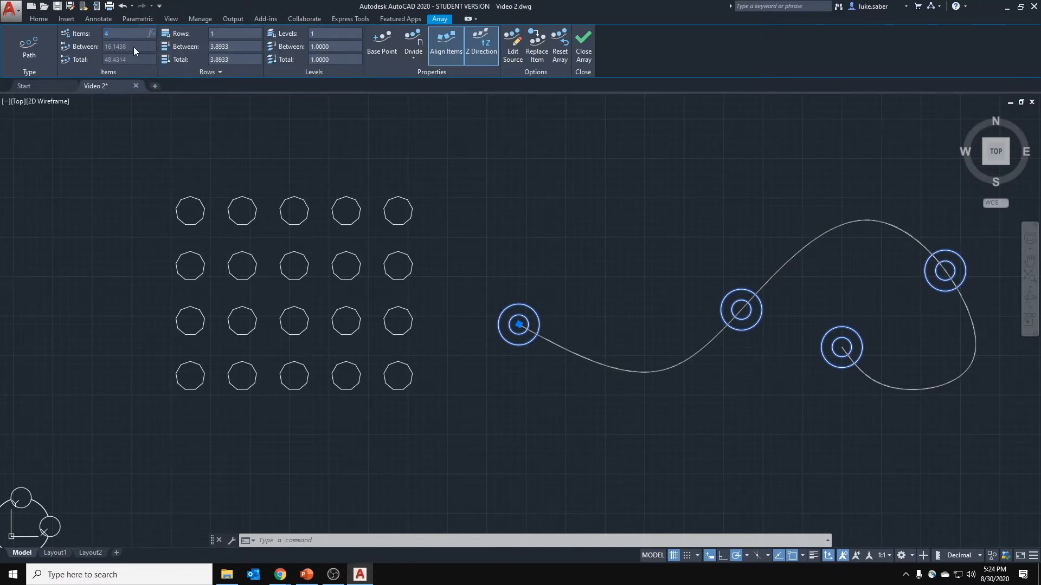
type("8")
key("Return")
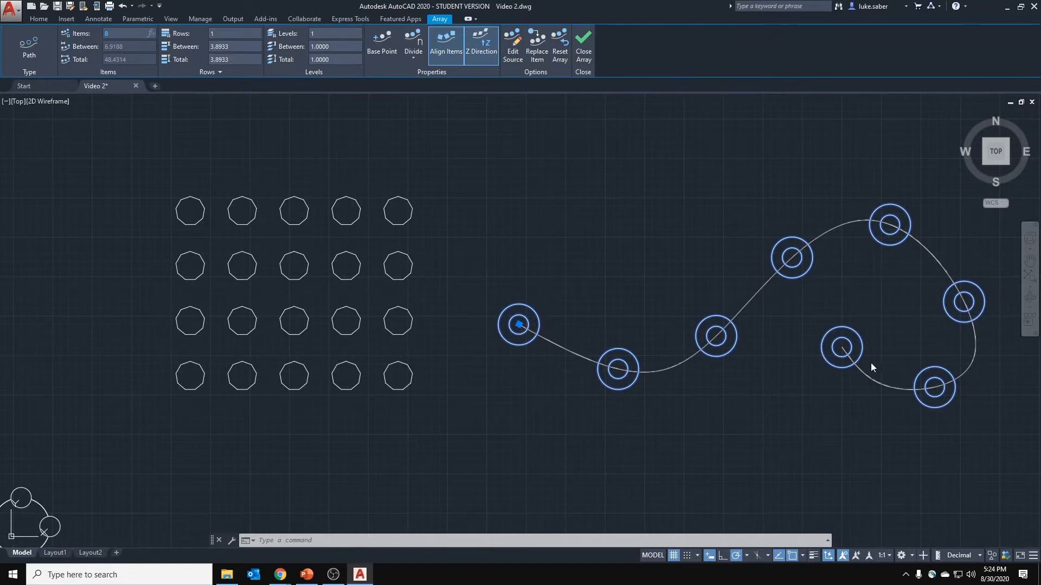
Set the divided path array's item count to 10.
left_click(125, 33)
type("10")
key("Return")
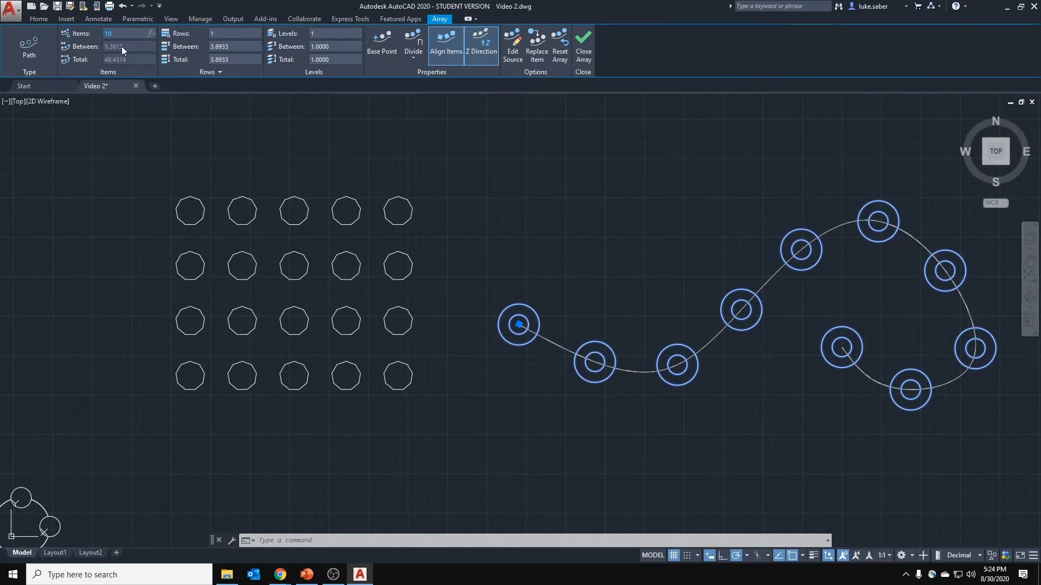
Switch the path array back to the Measure method and set the distance between items to 8.
left_click(414, 60)
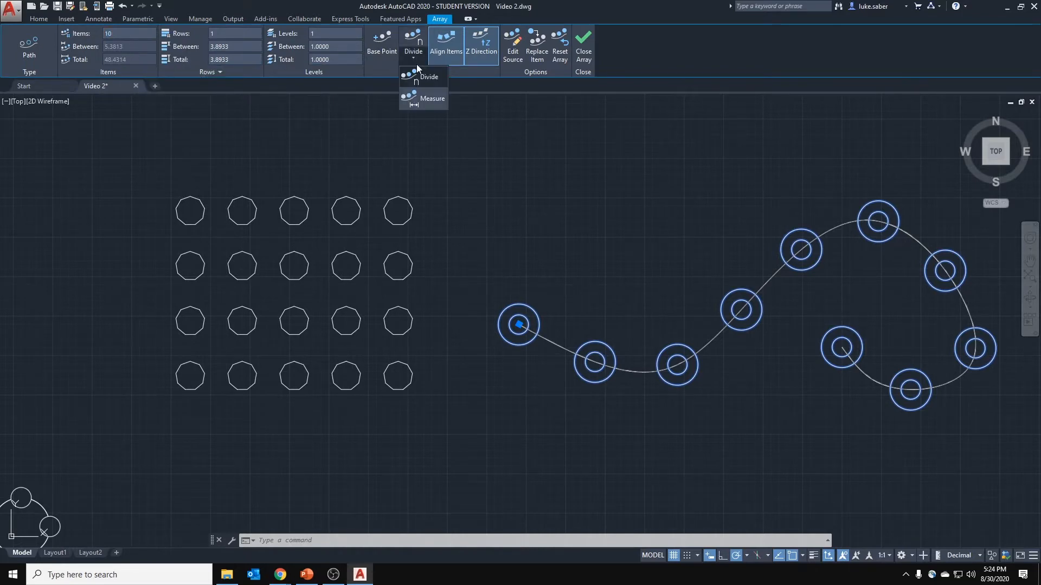
left_click(427, 99)
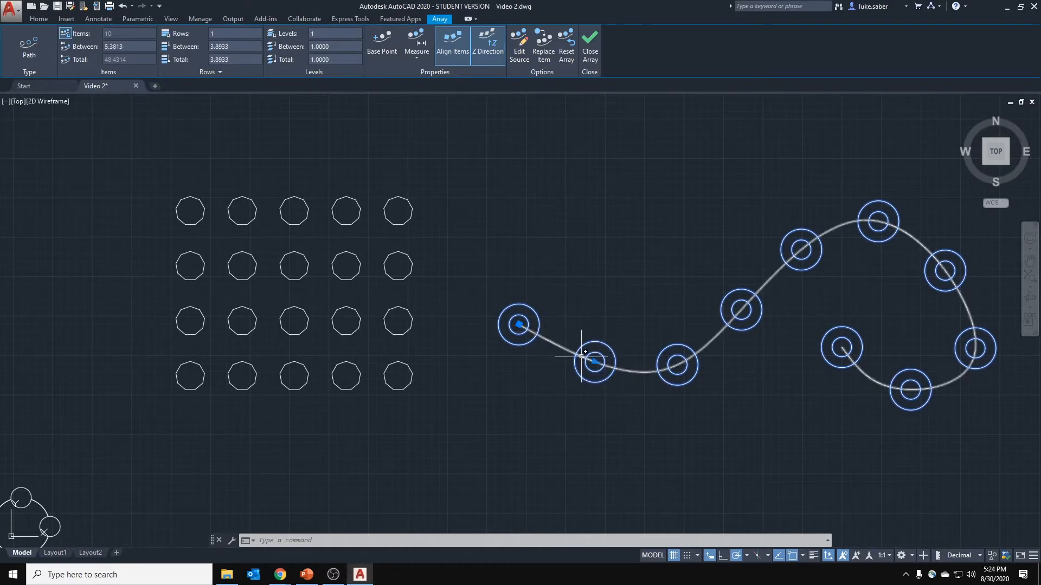
left_click(136, 47)
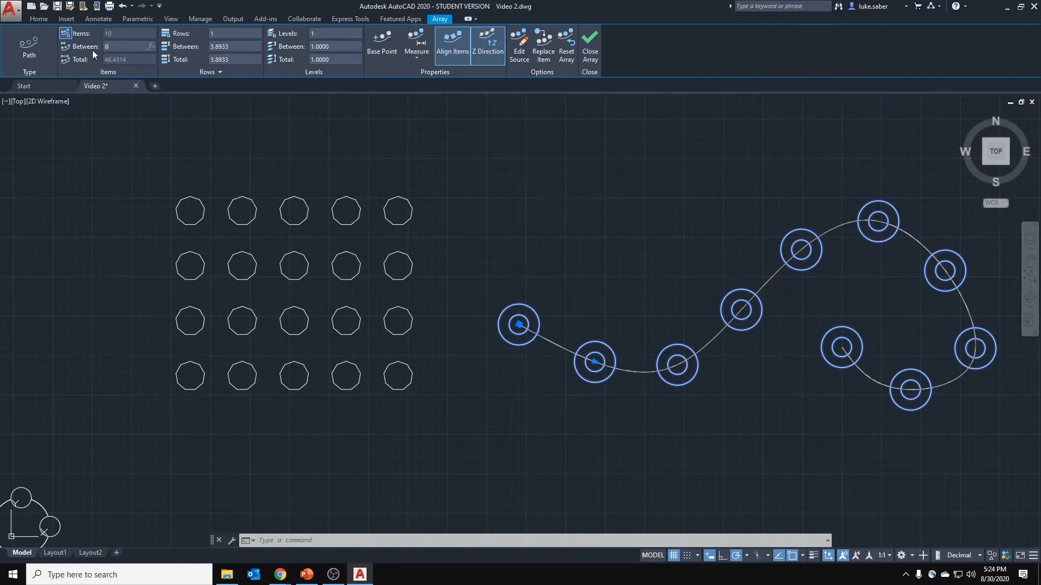
type("8")
key("Return")
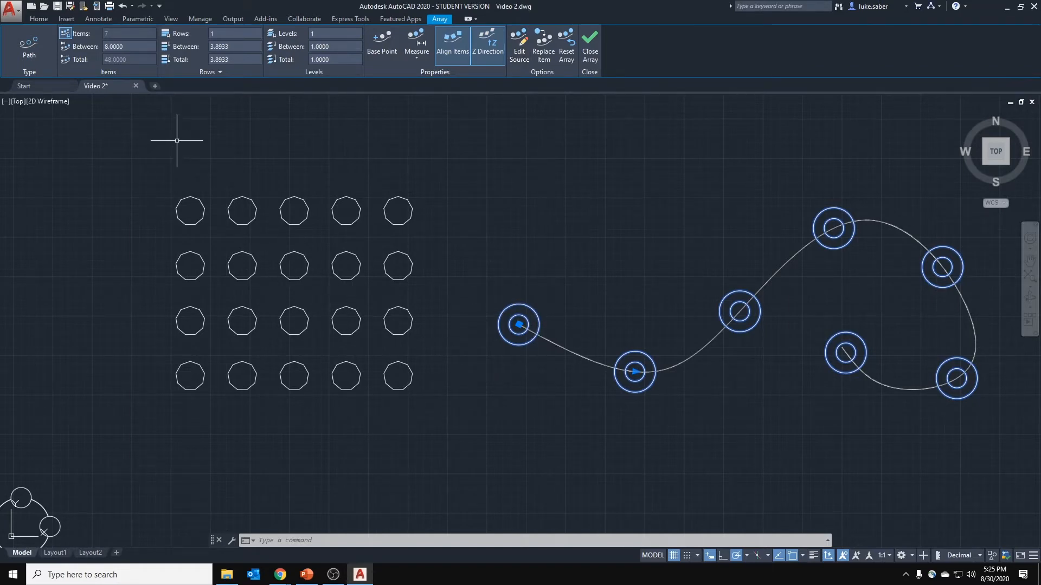
Set the path array's number of rows to 2.
left_click(226, 32)
type("2")
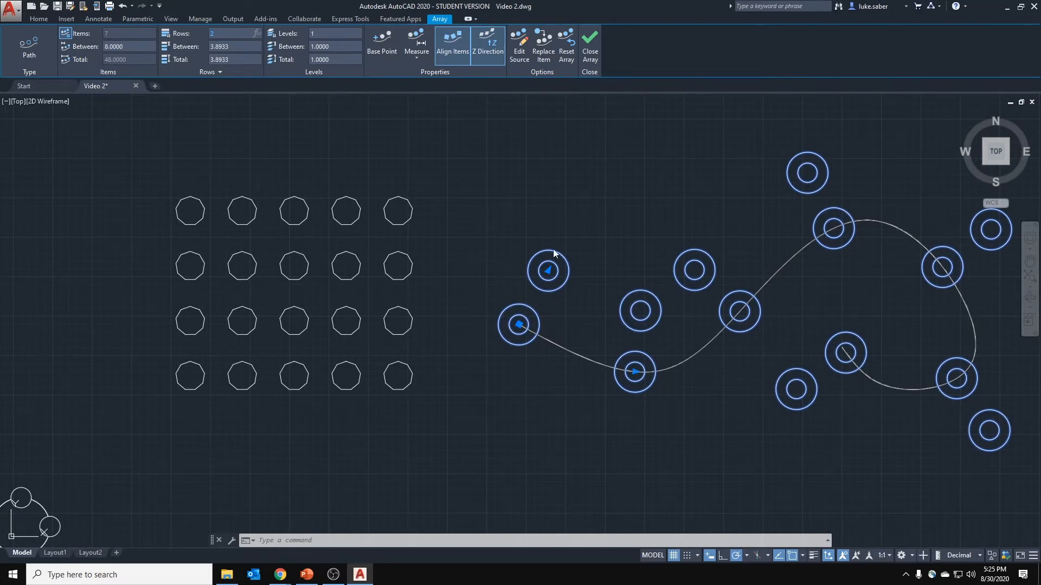
Try flipping the path array's second row to the opposite side of the spline with its row grip, and undo the change.
left_click(548, 271)
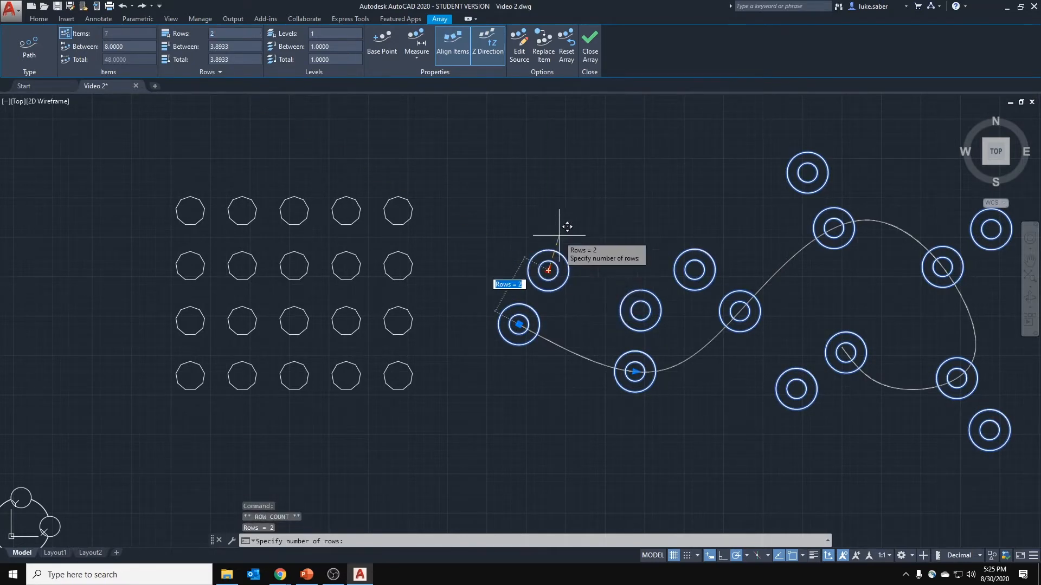
key("Escape")
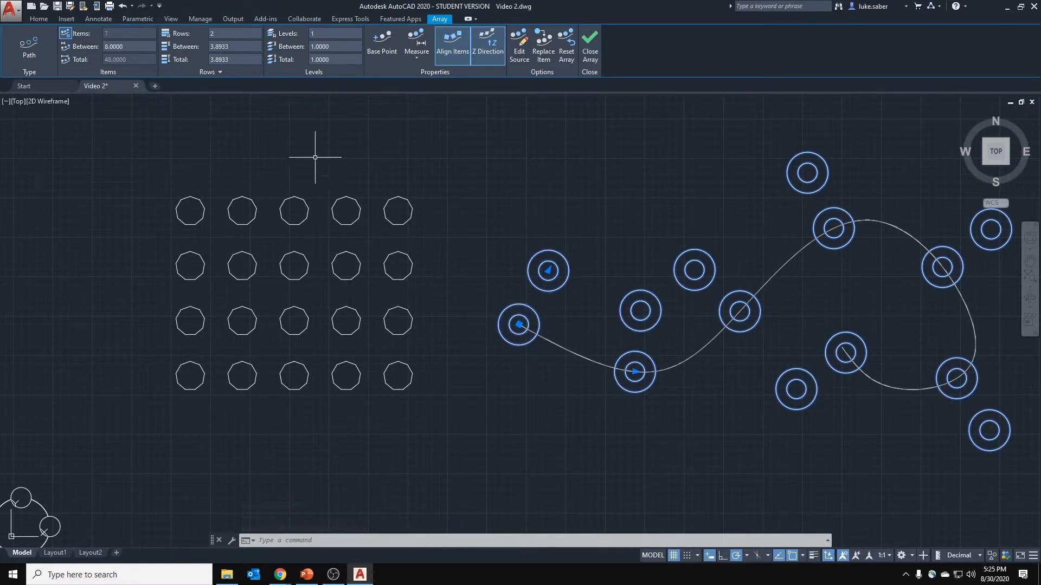
left_click(549, 271)
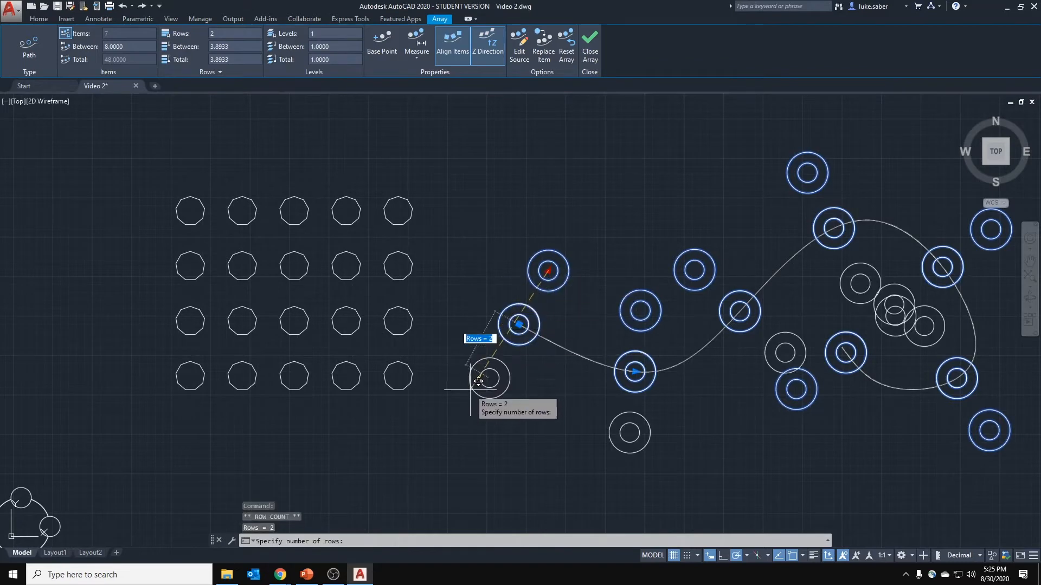
key("ctrl+z")
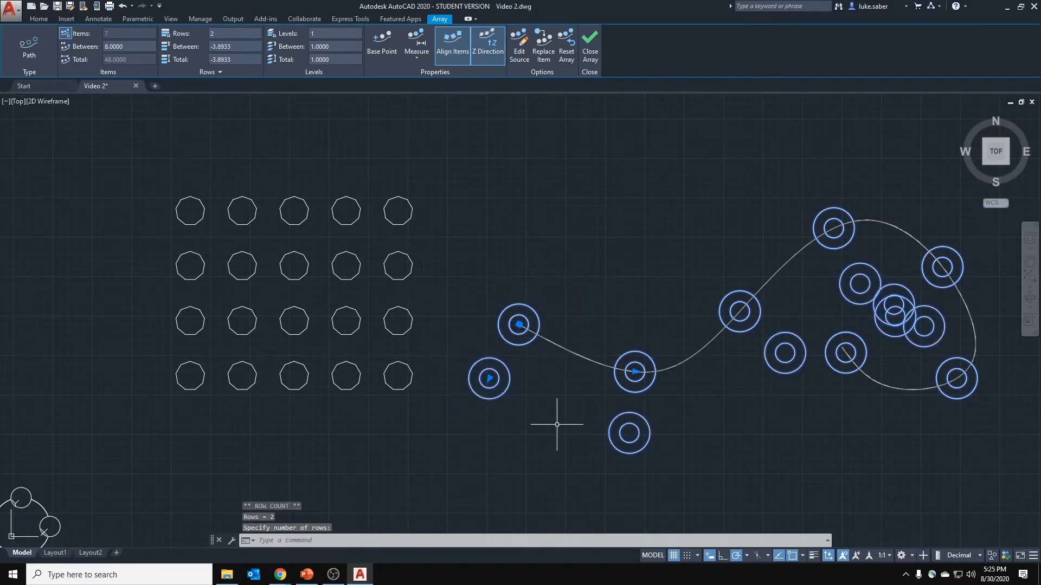
key("Escape")
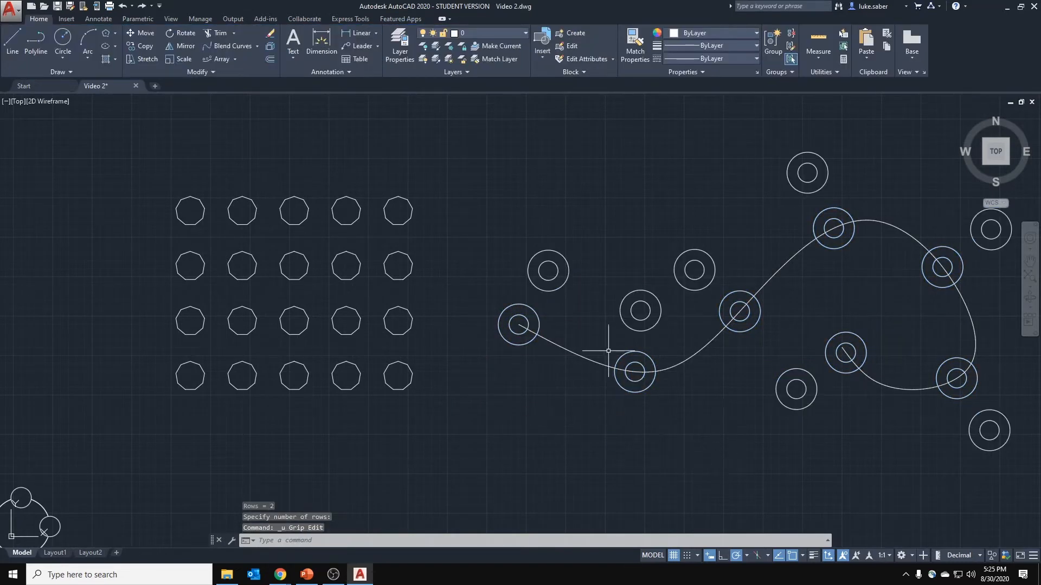
key("ctrl+z")
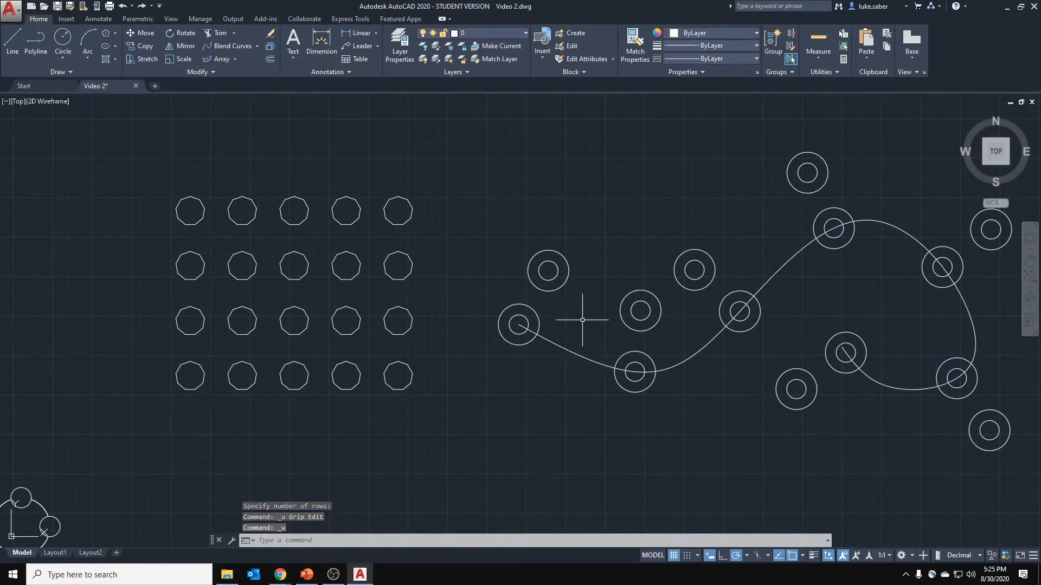
Reduce the path array along the spline to 1 row and finish editing the array.
left_click(532, 312)
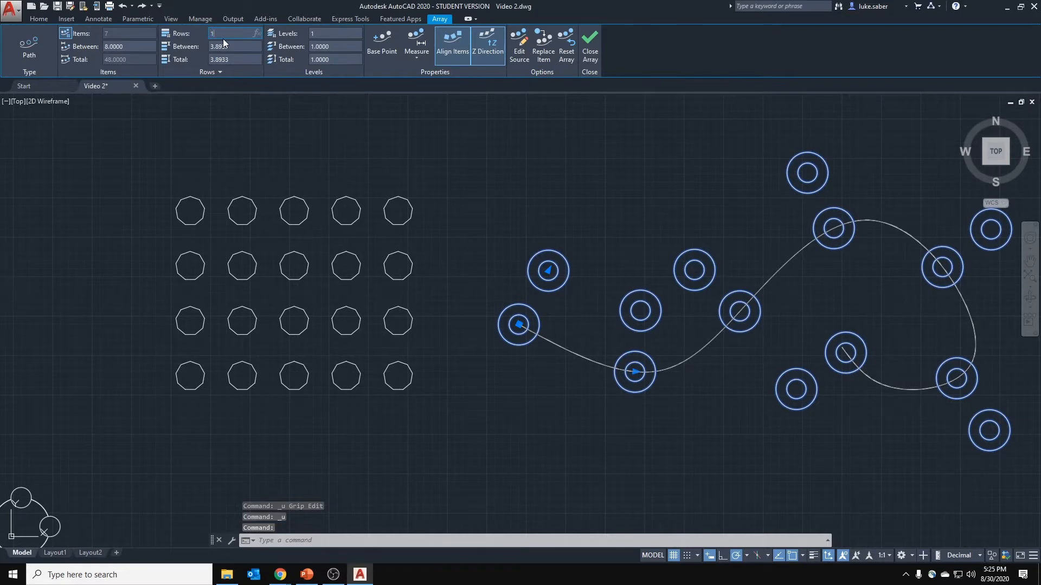
left_click(223, 33)
type("1")
key("Return")
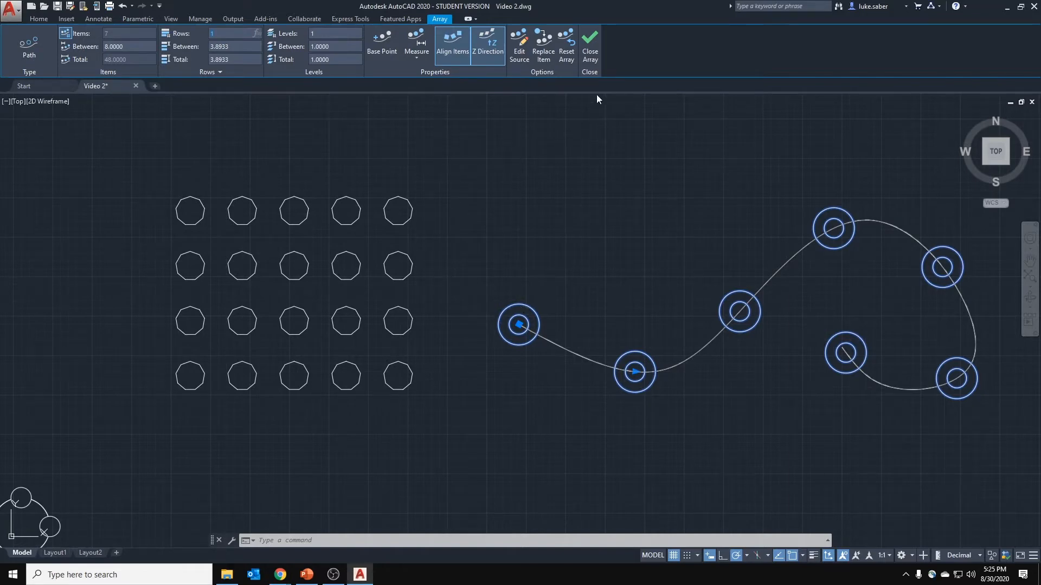
left_click(589, 43)
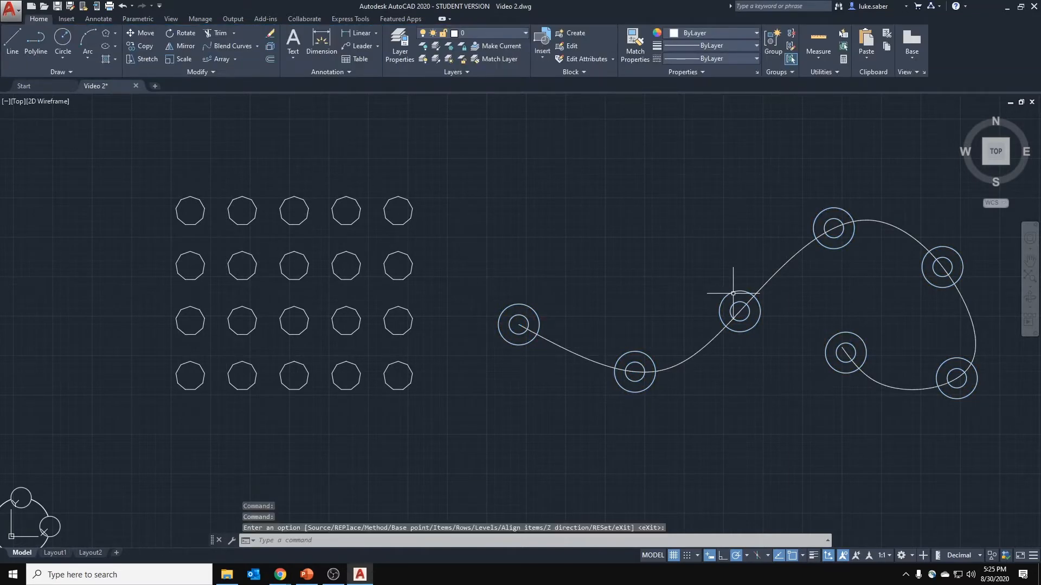
mouse_move(436, 426)
middle_mouse_down()
mouse_move(511, 256)
mouse_move(648, 163)
middle_mouse_up()
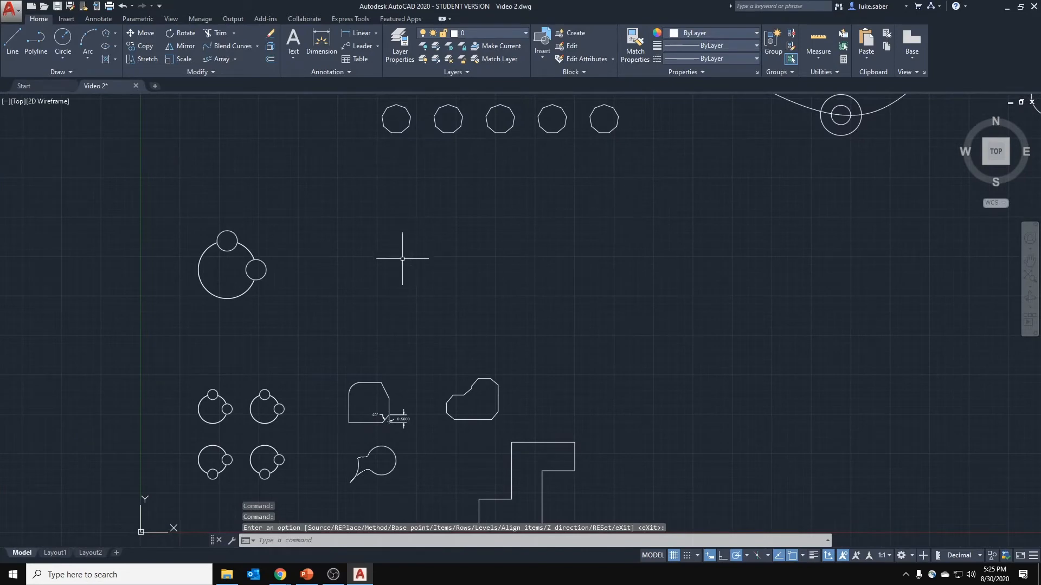
scroll(420, 224, "up", 2)
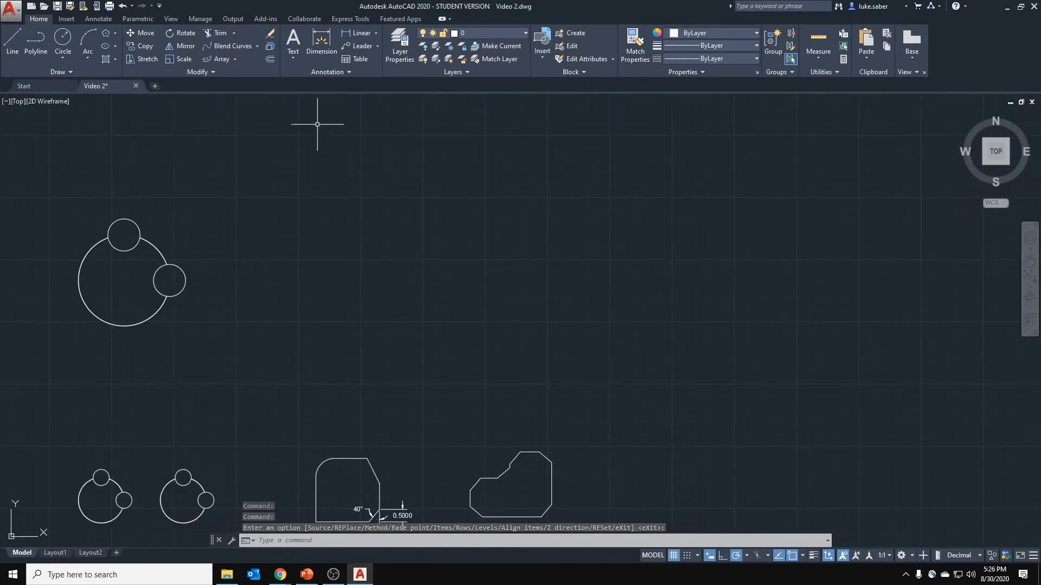
left_click(257, 46)
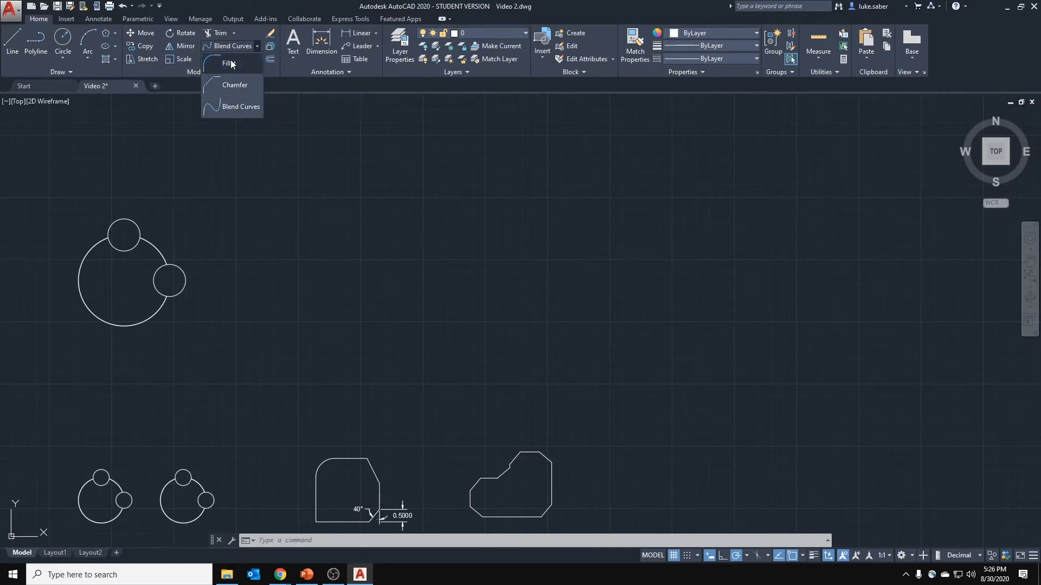
left_click(256, 45)
left_click(235, 58)
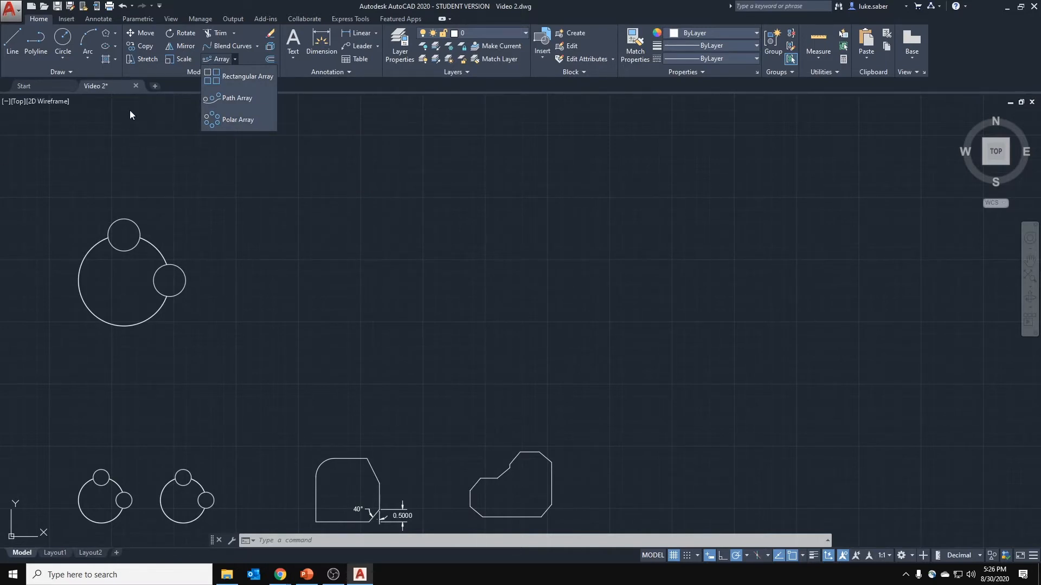
Draw a small 6-sided polygon, inscribed in a circle, in the empty area beside the large circle with two small circles.
left_click(65, 38)
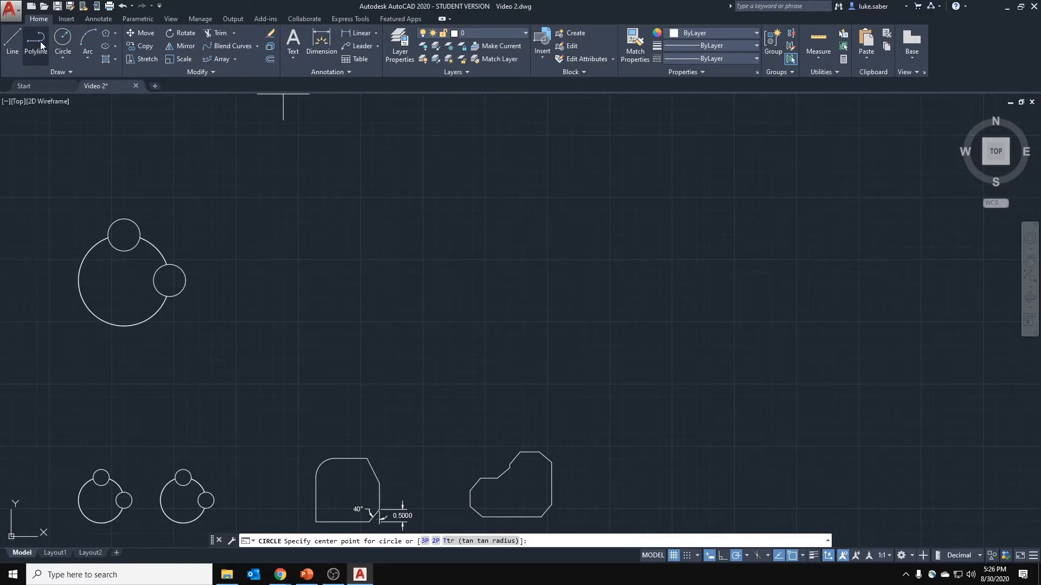
left_click(115, 32)
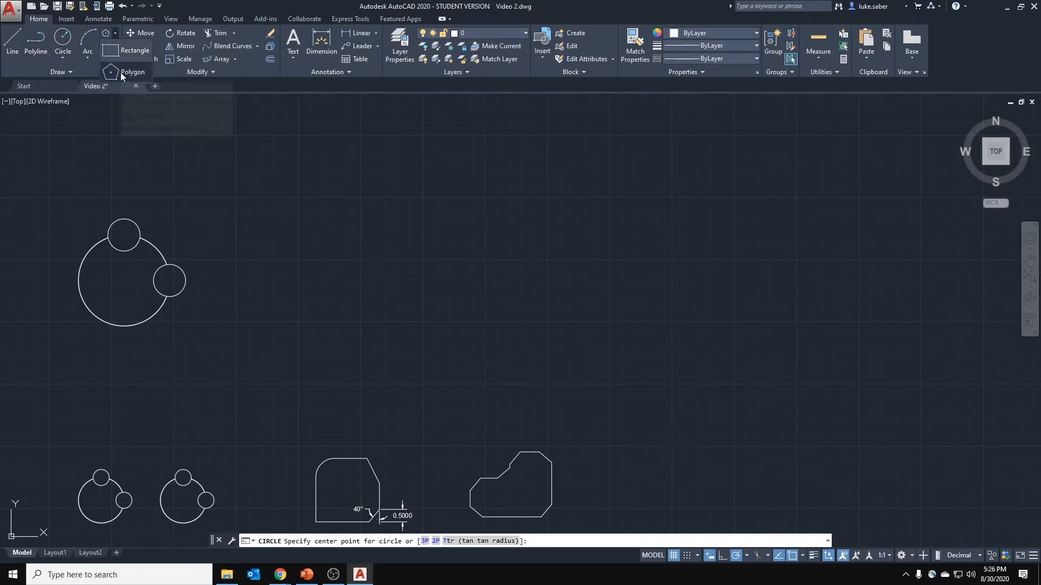
left_click(123, 72)
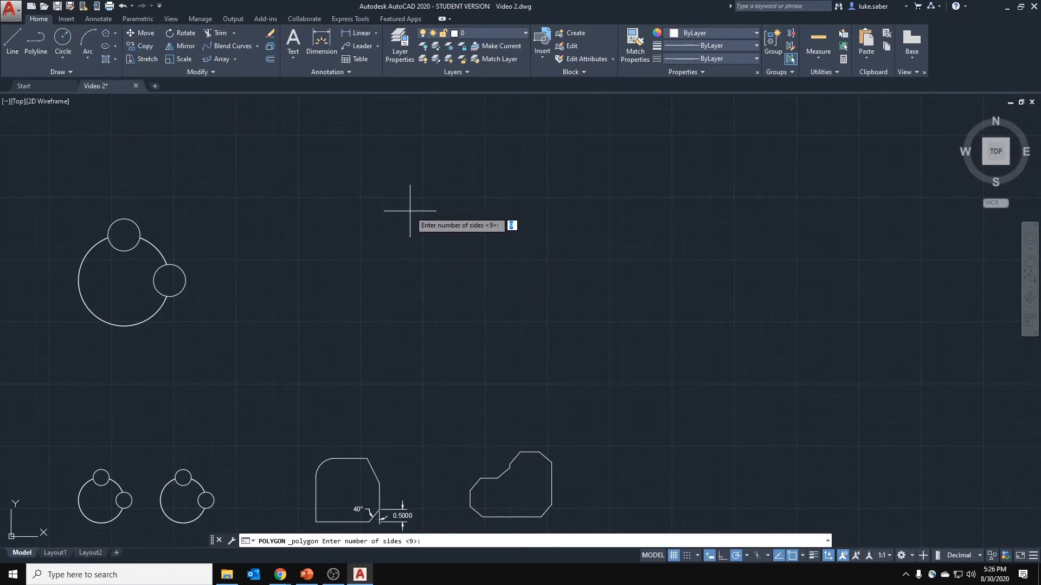
type("6")
key("Return")
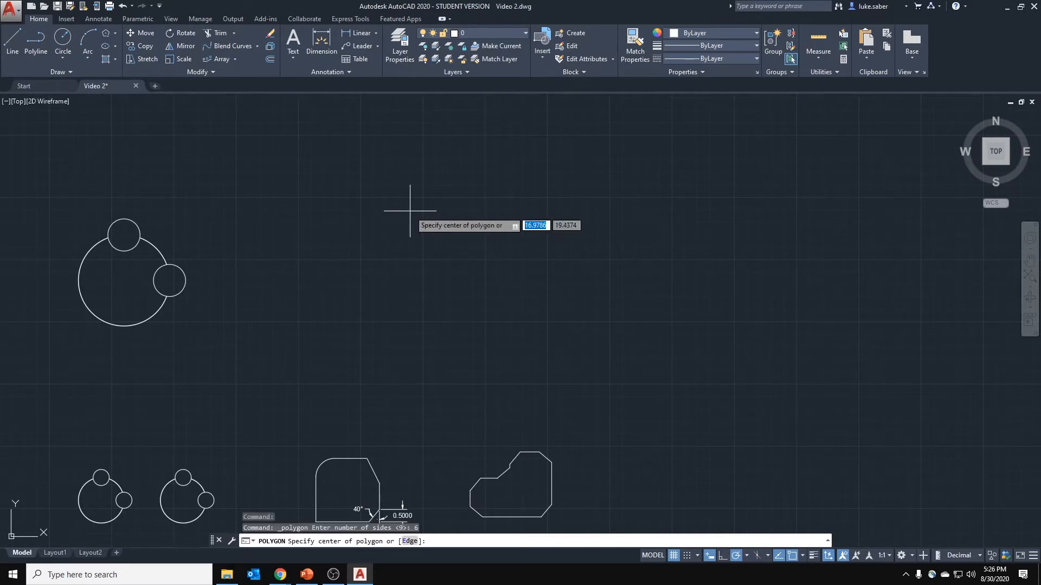
left_click(392, 229)
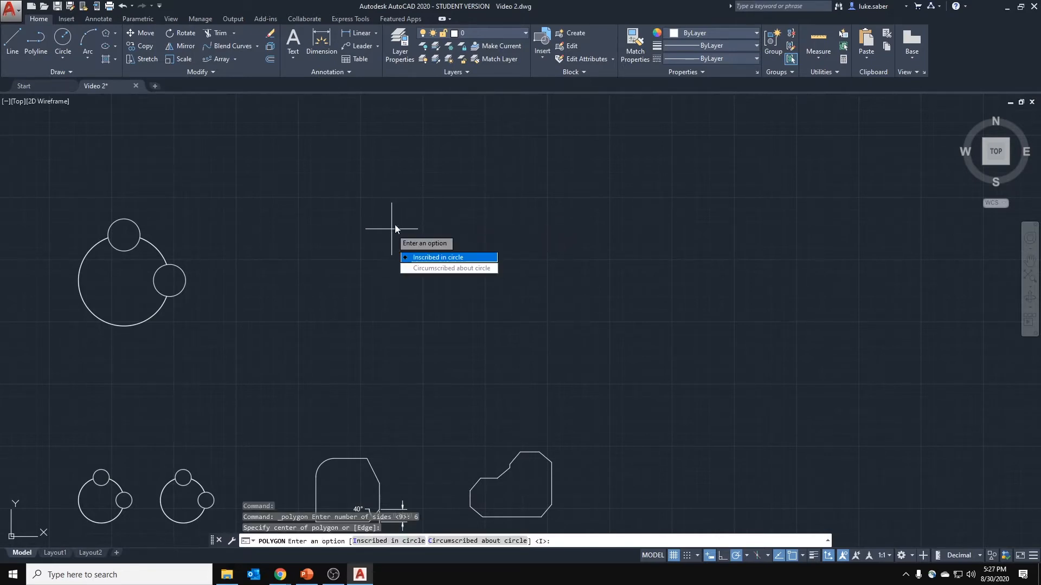
left_click(432, 259)
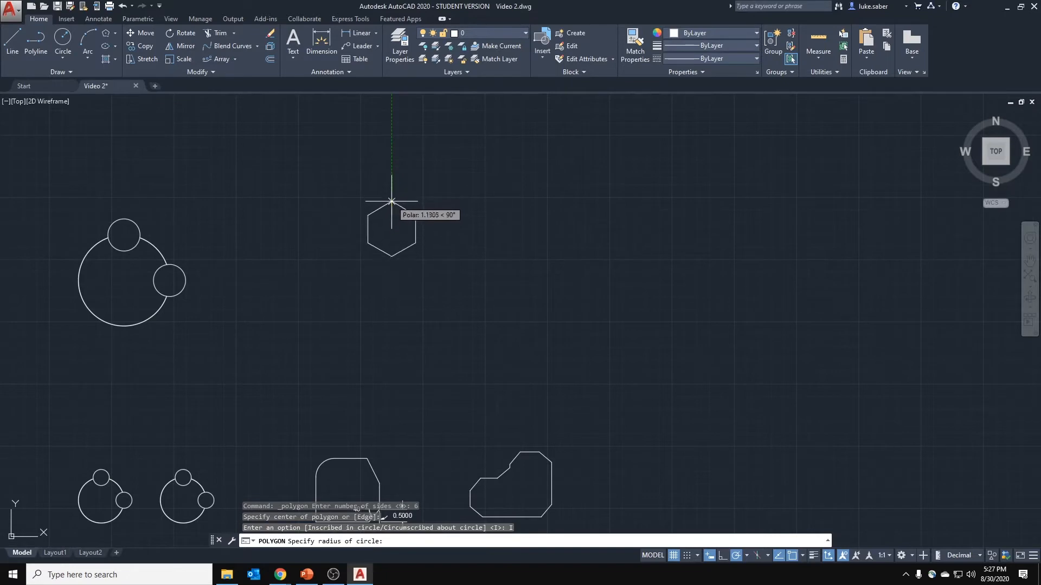
left_click(391, 216)
scroll(391, 215, "up", 4)
middle_click_drag(390, 216, 371, 231)
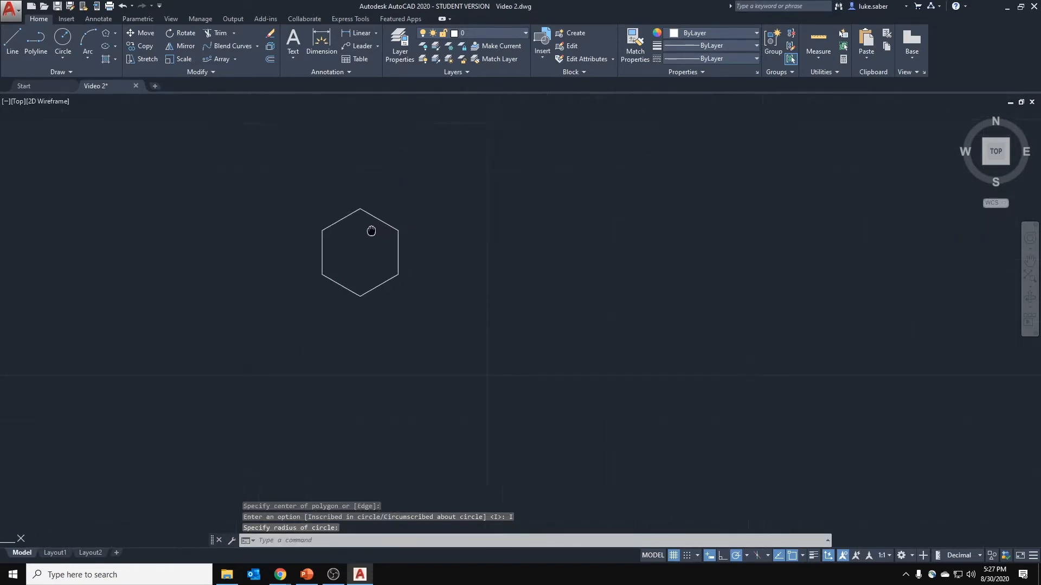
scroll(371, 230, "down", 4)
scroll(400, 246, "up", 2)
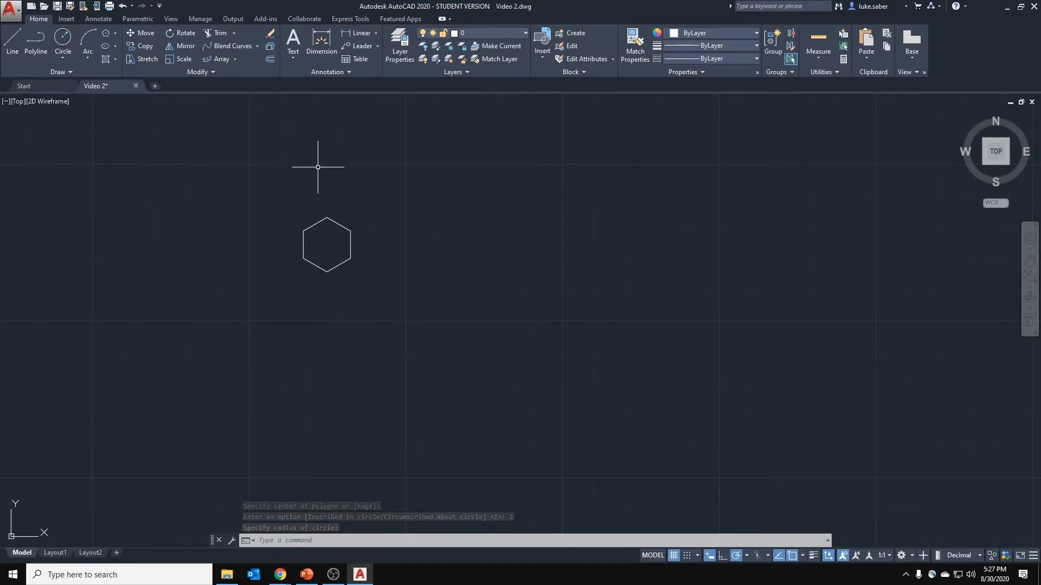
left_click(376, 181)
left_click(238, 335)
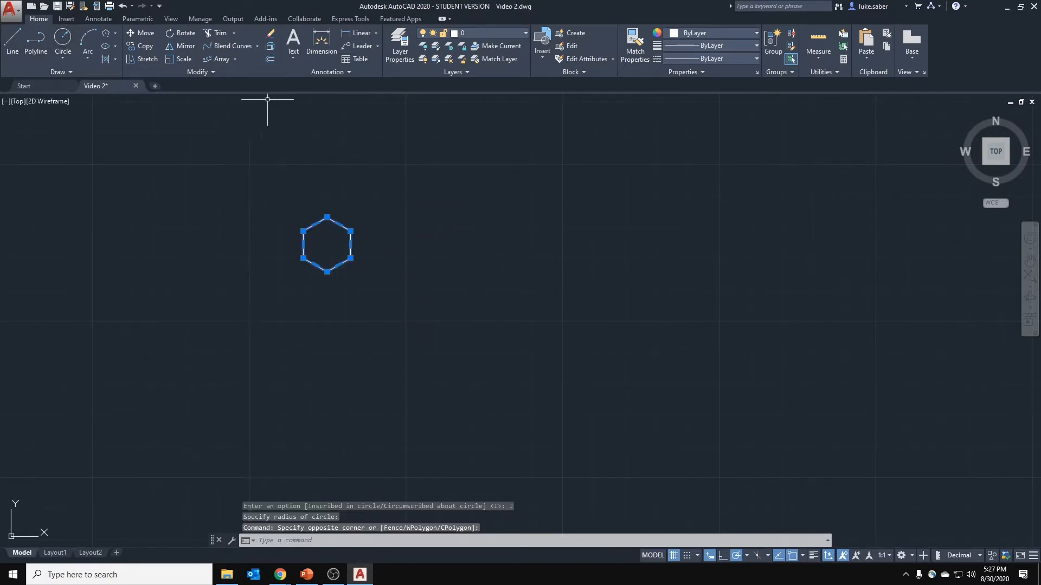
key("Escape")
Create a polar array of the hexagon around a center point a short distance to its right, level with its middle.
left_click(234, 59)
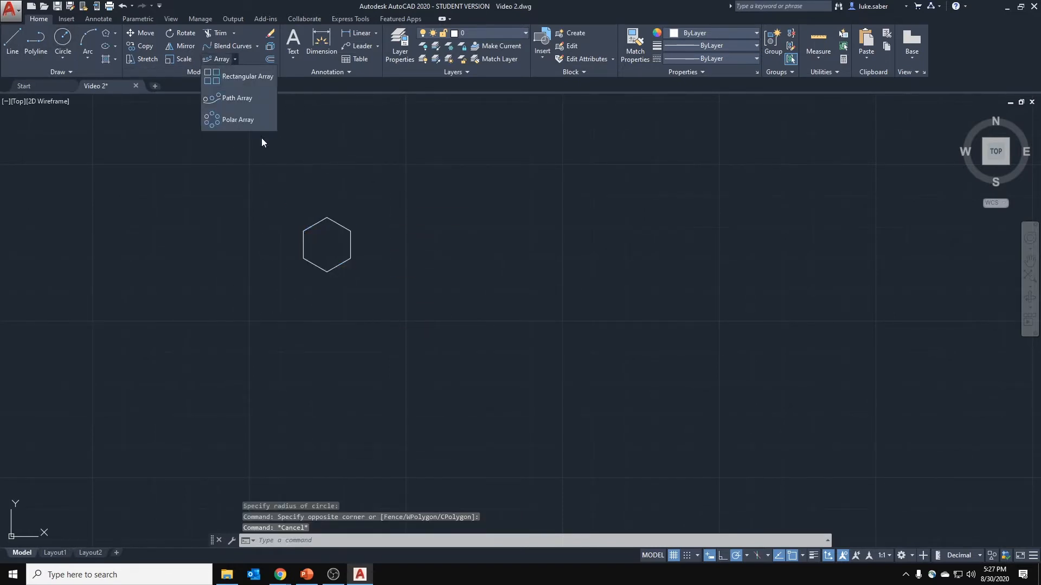
left_click(239, 116)
left_click(387, 187)
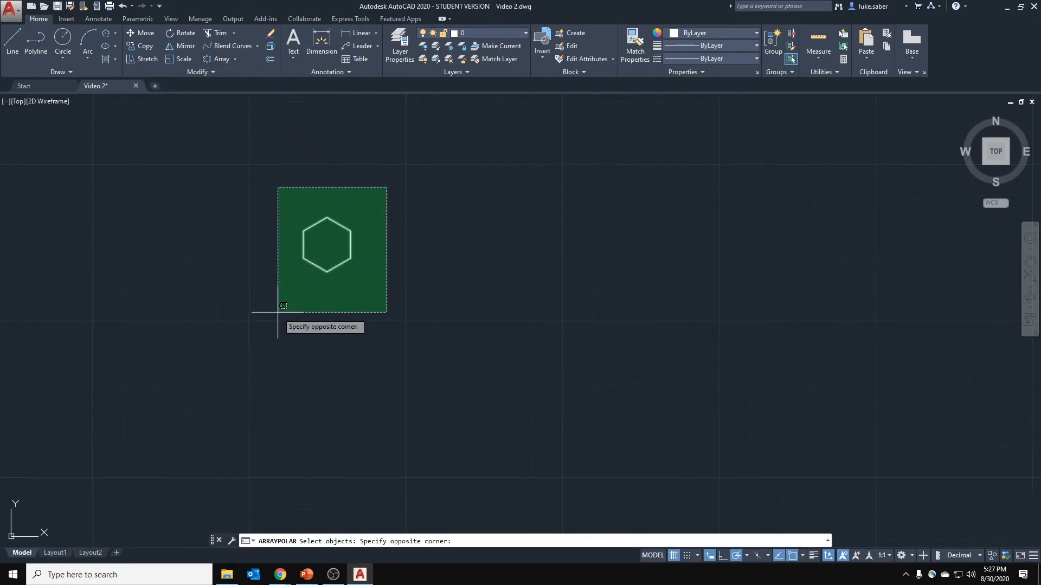
left_click(251, 319)
key("Return")
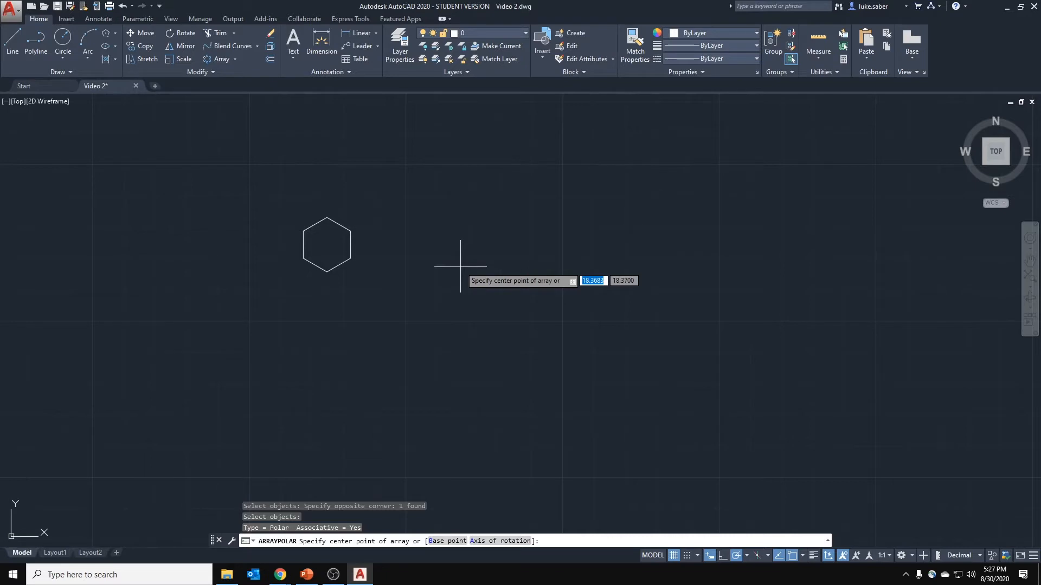
left_click(420, 244)
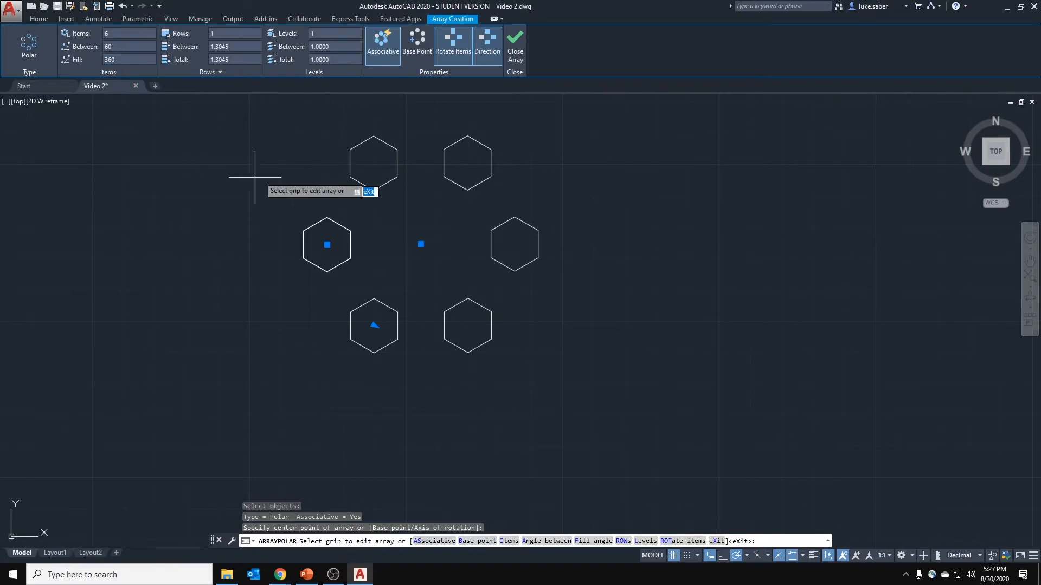
Try item counts of 4 and 7 for the hexagon polar array.
left_click(152, 34)
type("4")
key("Return")
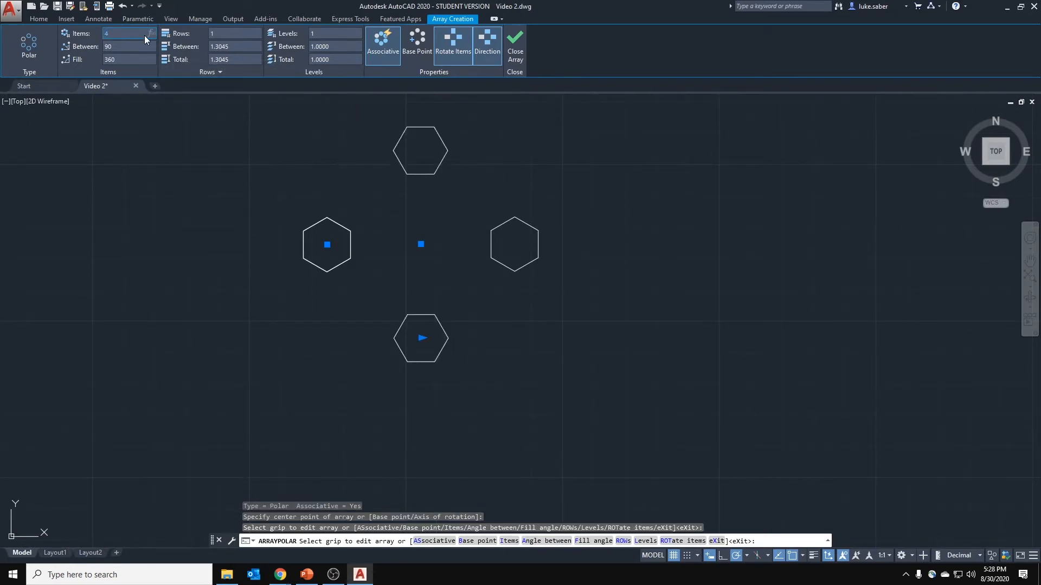
type("7")
key("Return")
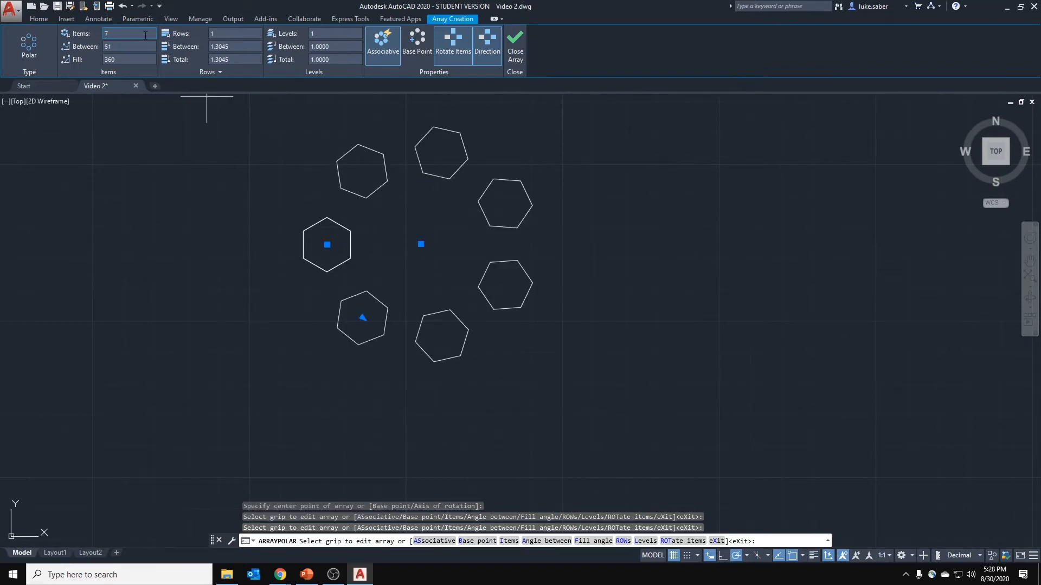
Set the hexagon polar array's item count to 6.
left_click(123, 47)
left_click(120, 35)
left_click(122, 35)
key("BackSpace")
type("6")
key("Return")
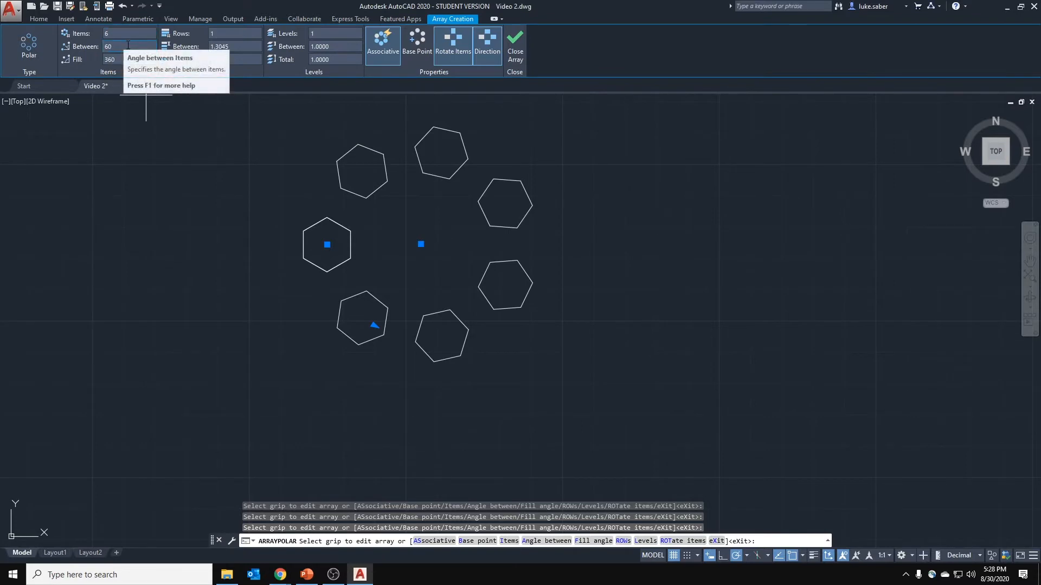
key("Return")
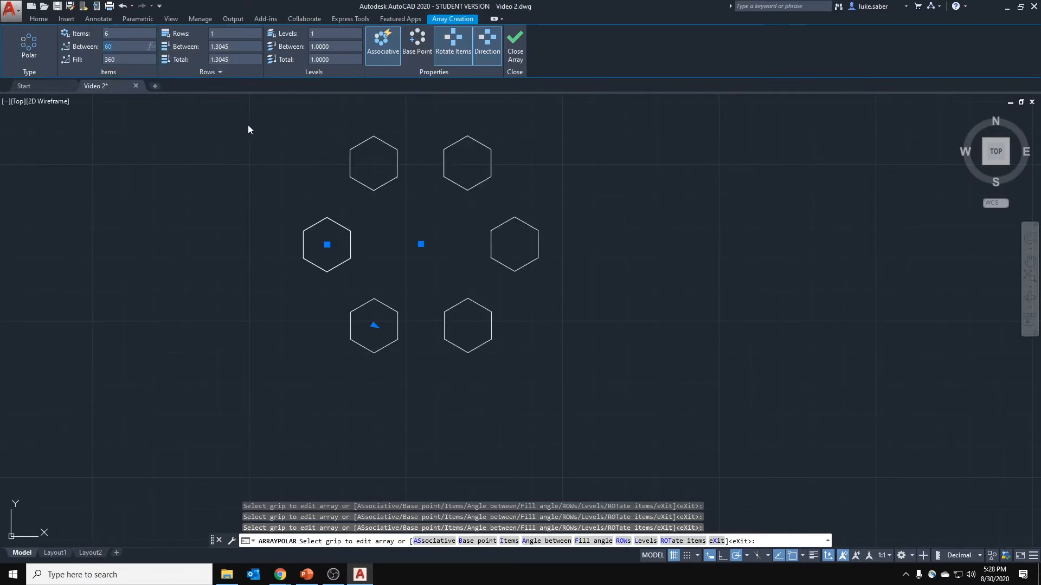
Try angles of 70 and 50 degrees between the items of the polar array.
type("70")
key("Return")
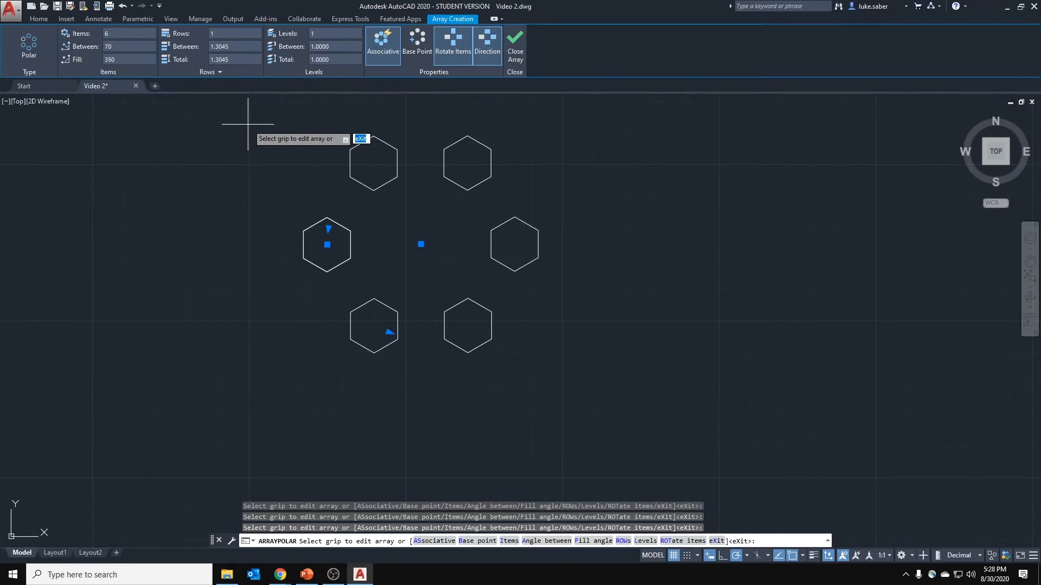
left_click(137, 44)
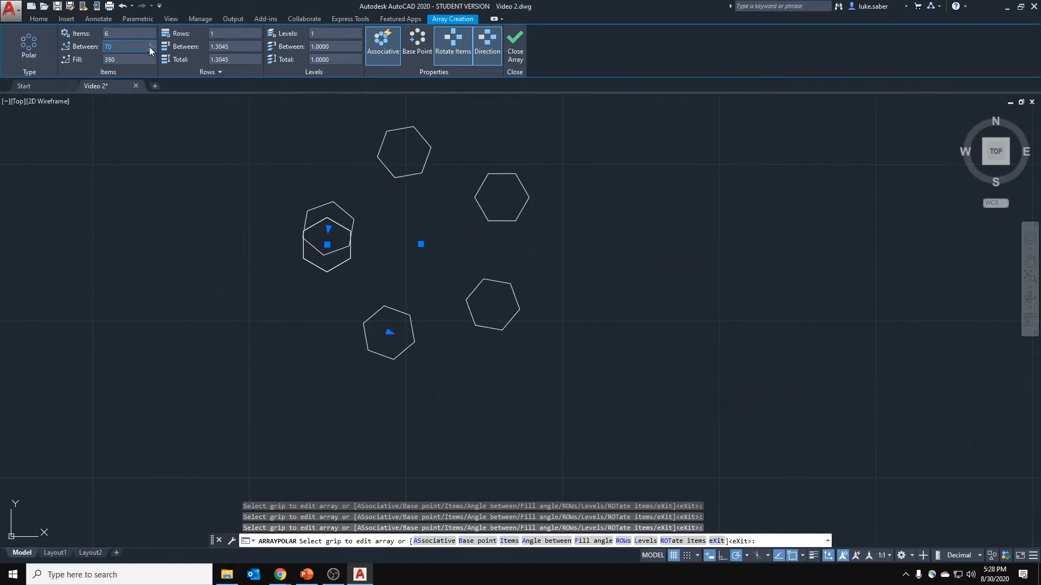
type("5")
key("Return")
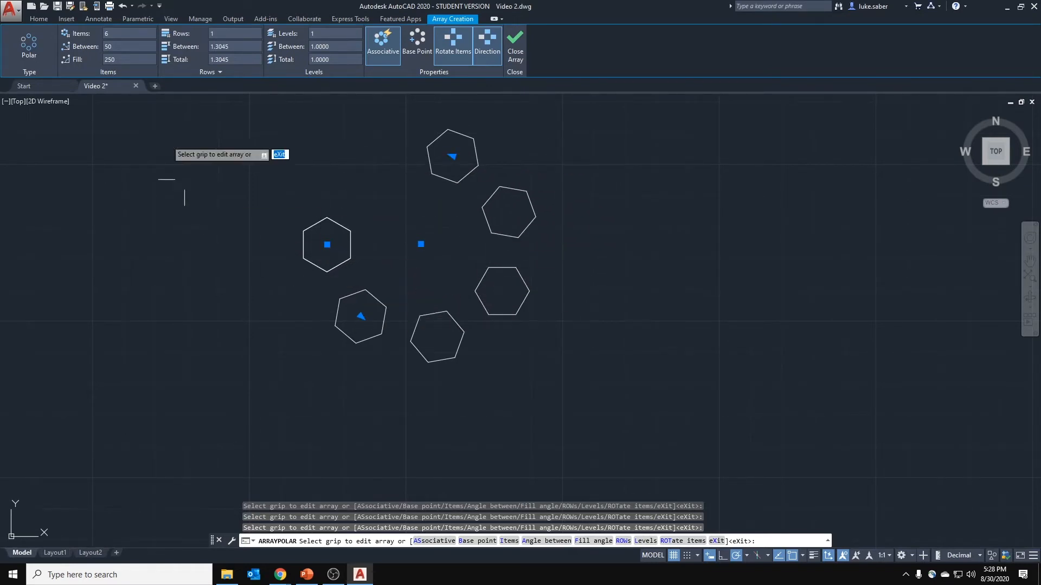
Set the polar array's fill angle to 140 degrees.
left_click(127, 58)
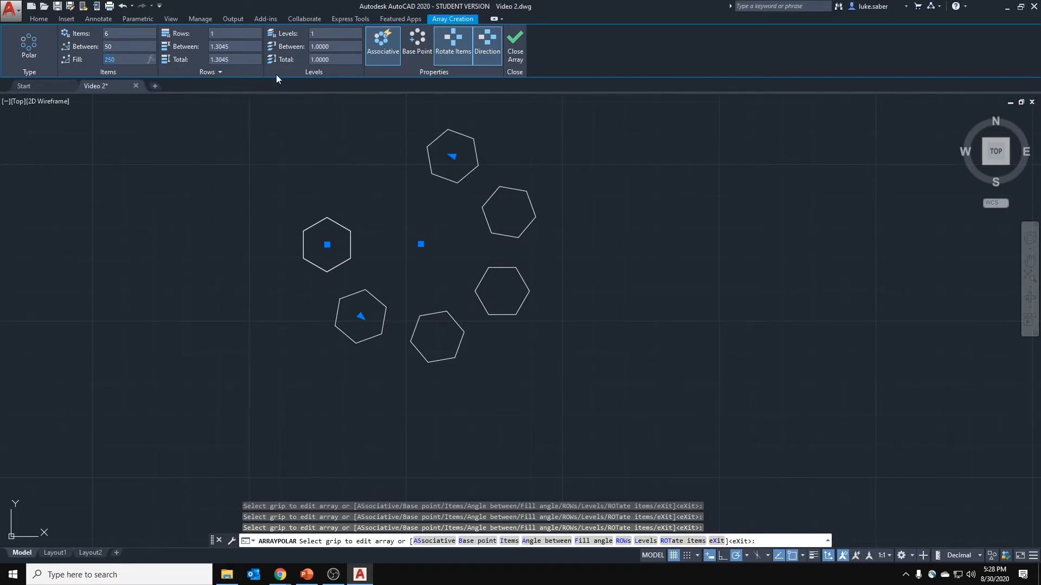
left_click(130, 60)
key("BackSpace")
key("BackSpace")
type("300")
key("Return")
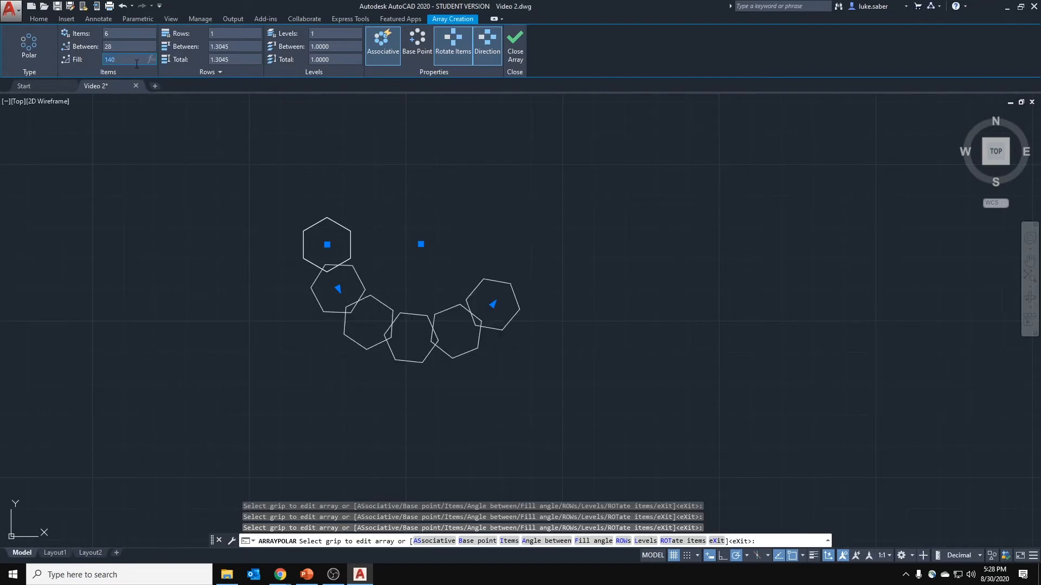
Try a fill angle of 300 degrees with an item count of 3 for the hexagon polar array.
type("300")
key("Return")
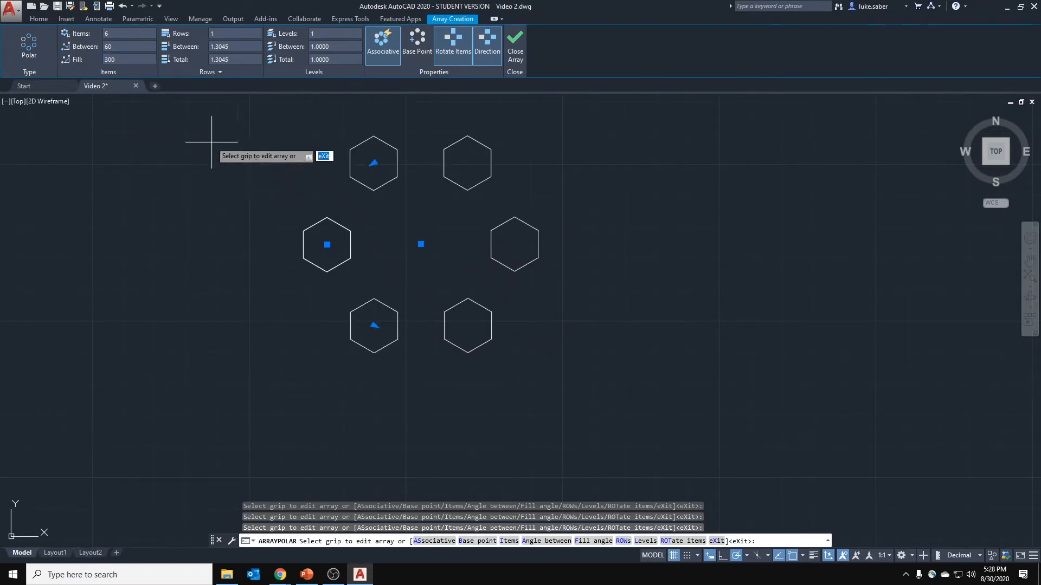
left_click(123, 34)
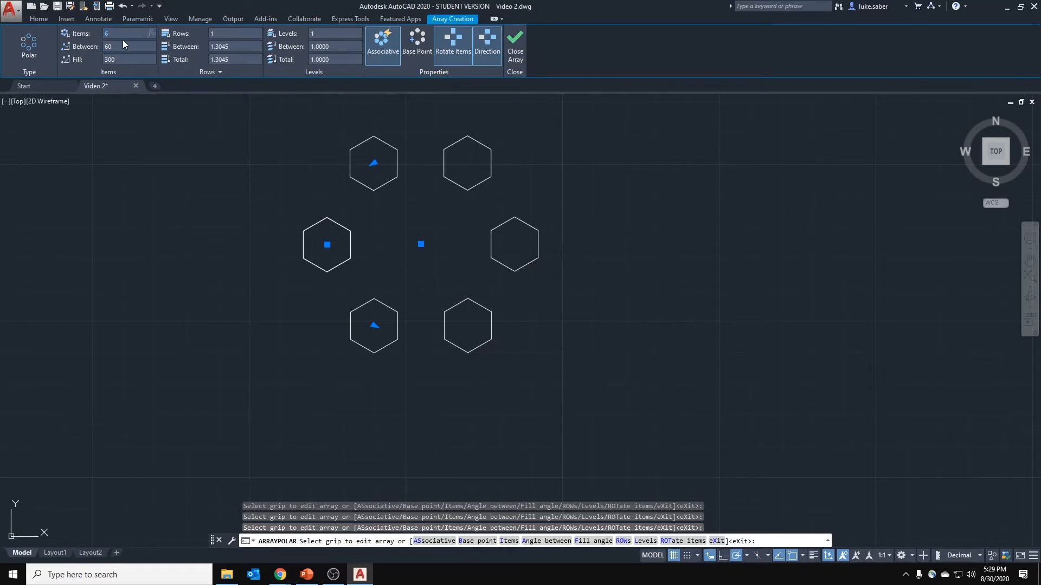
type("3")
key("Return")
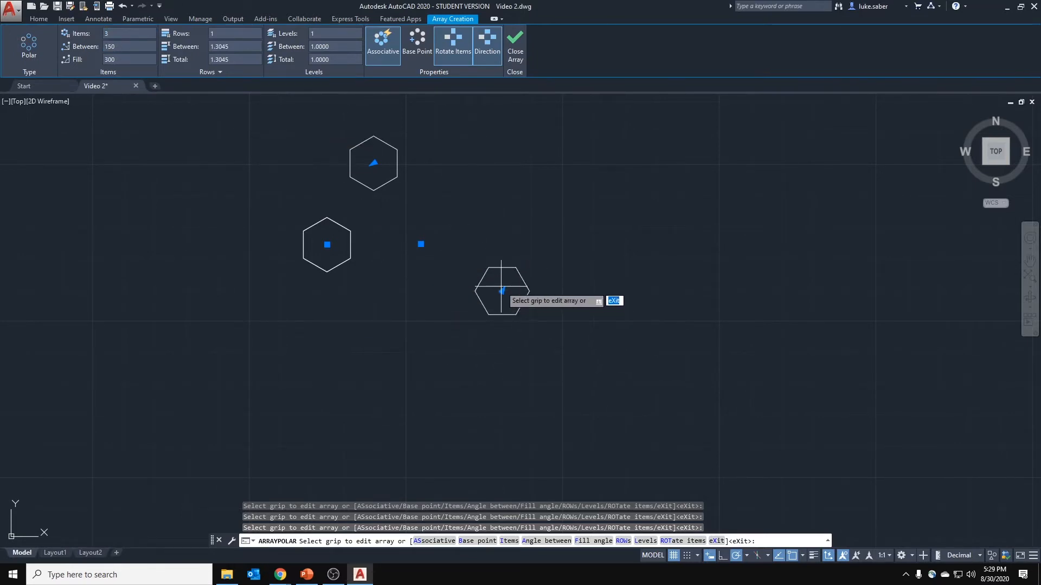
Finish creating the hexagon polar array and reselect it for editing.
key("Escape")
left_click(542, 253)
left_click(488, 326)
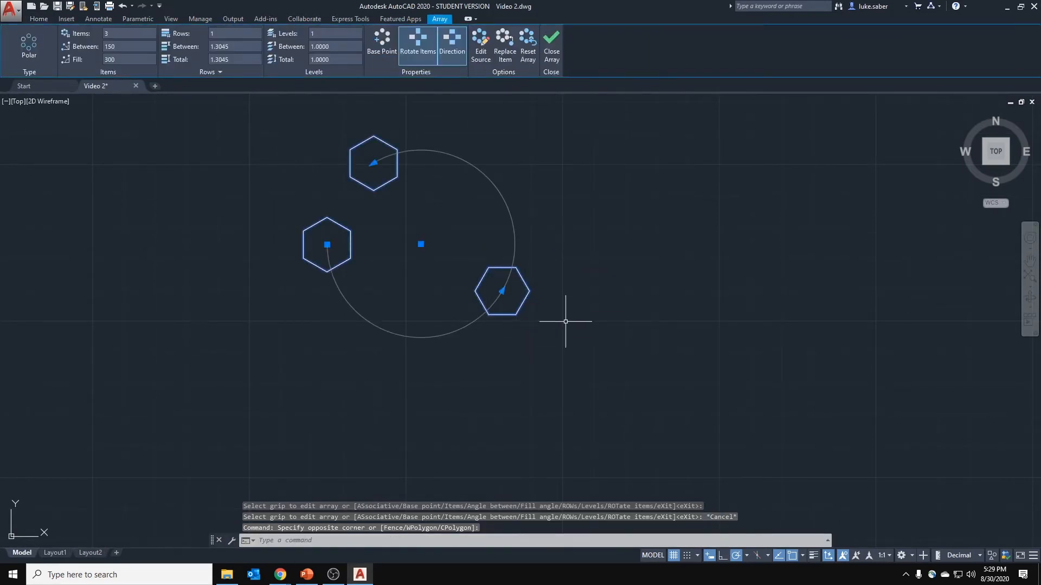
key("Escape")
left_click(558, 244)
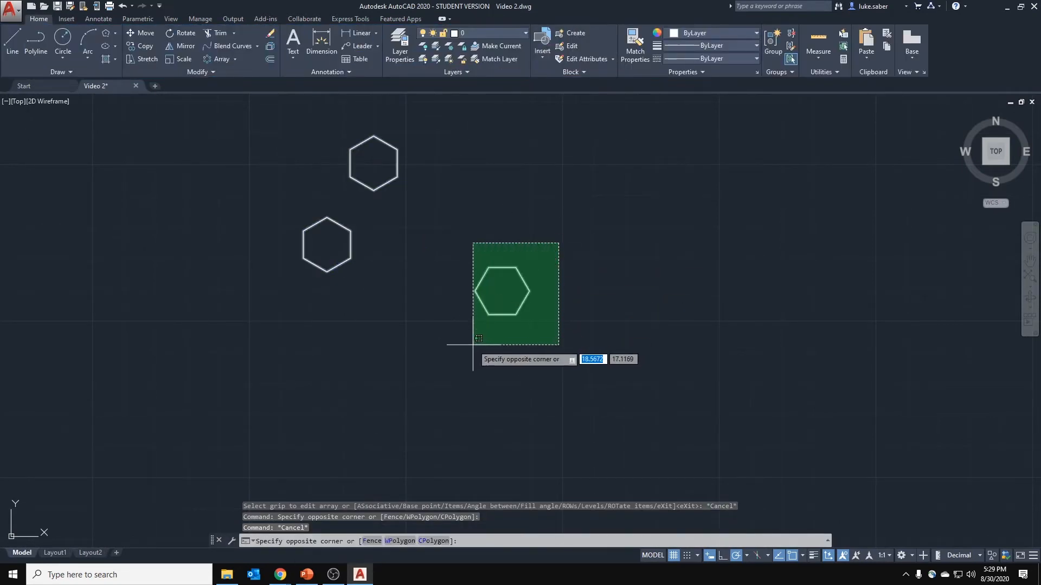
left_click(471, 344)
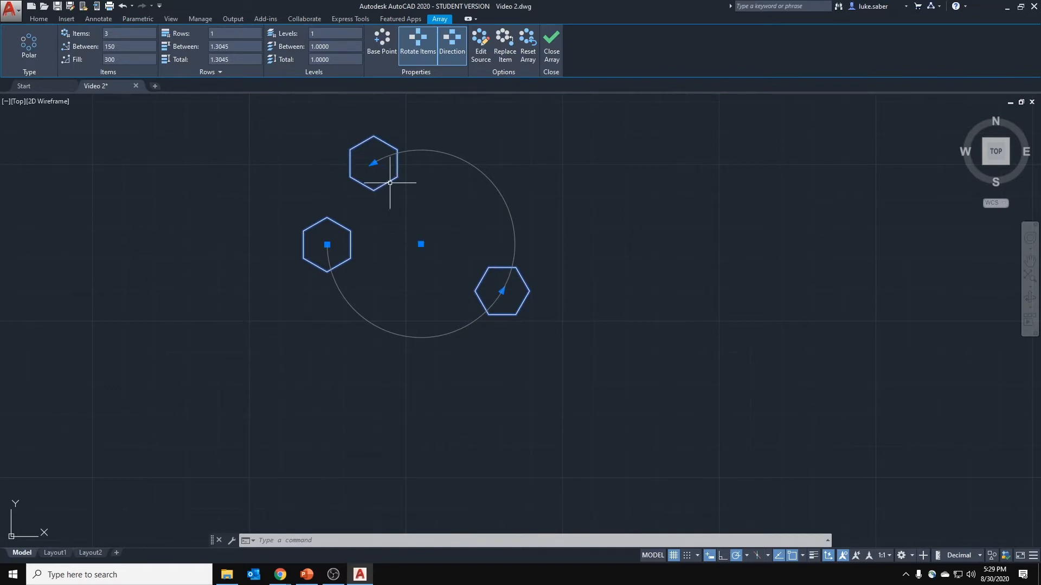
Try 100 degrees between the array's items, followed by a fill angle of 300 degrees.
left_click(123, 48)
type("100")
key("Return")
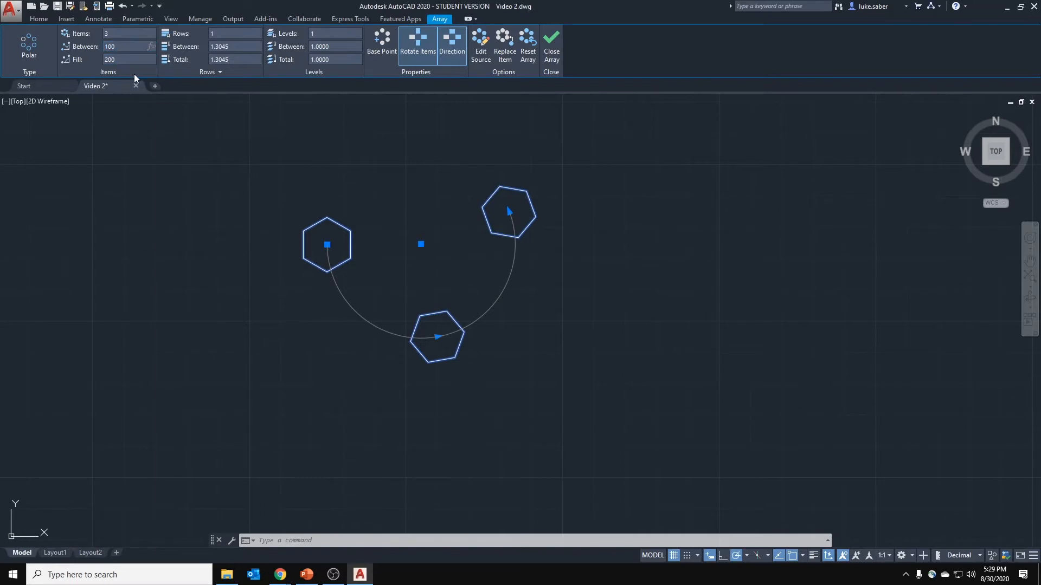
key("Tab")
type("300")
key("Tab")
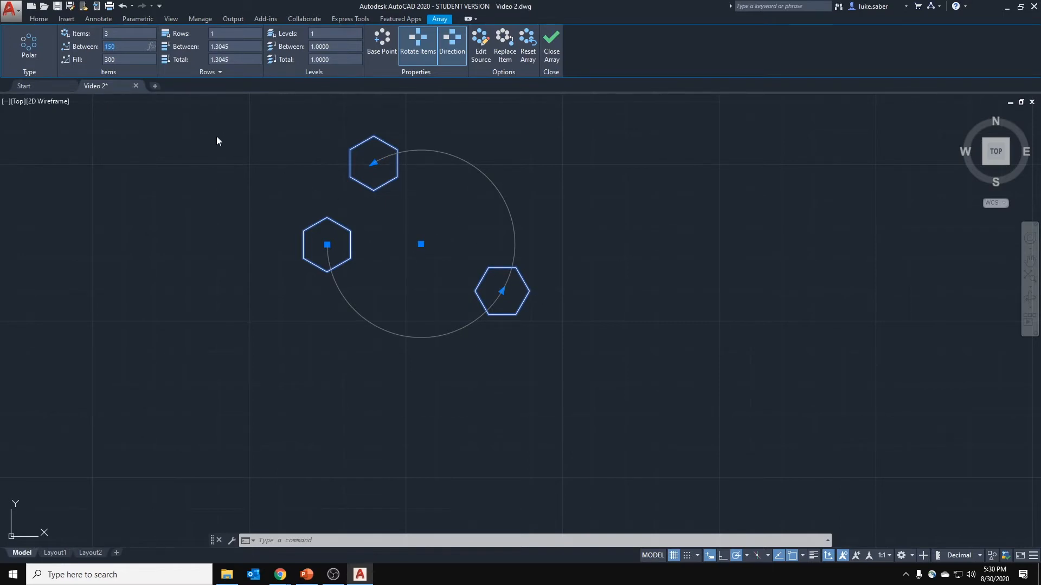
Set the selected polar array's item count to 6.
scroll(313, 141, "down", 2)
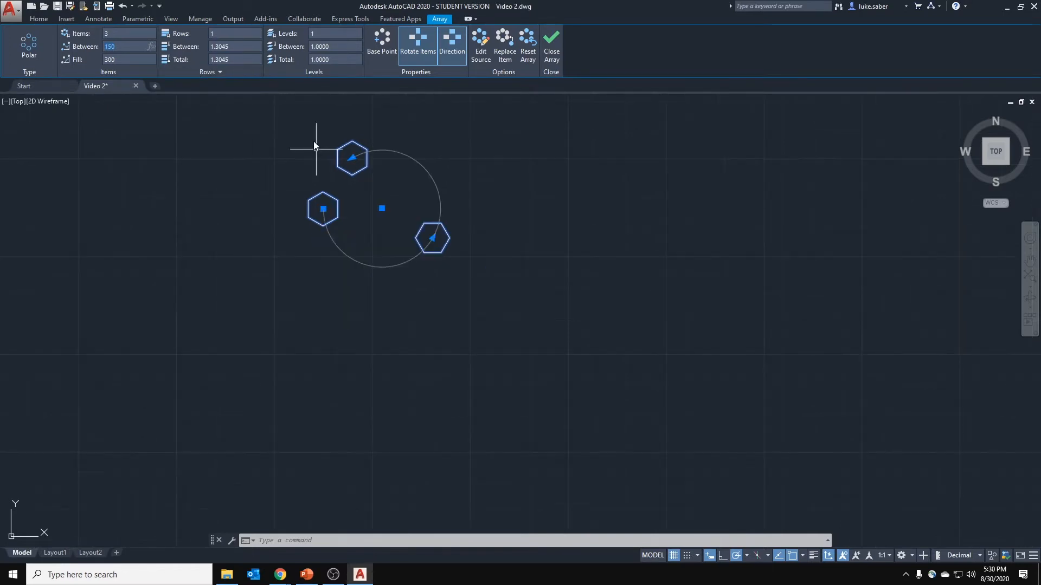
middle_click_drag(313, 141, 314, 214)
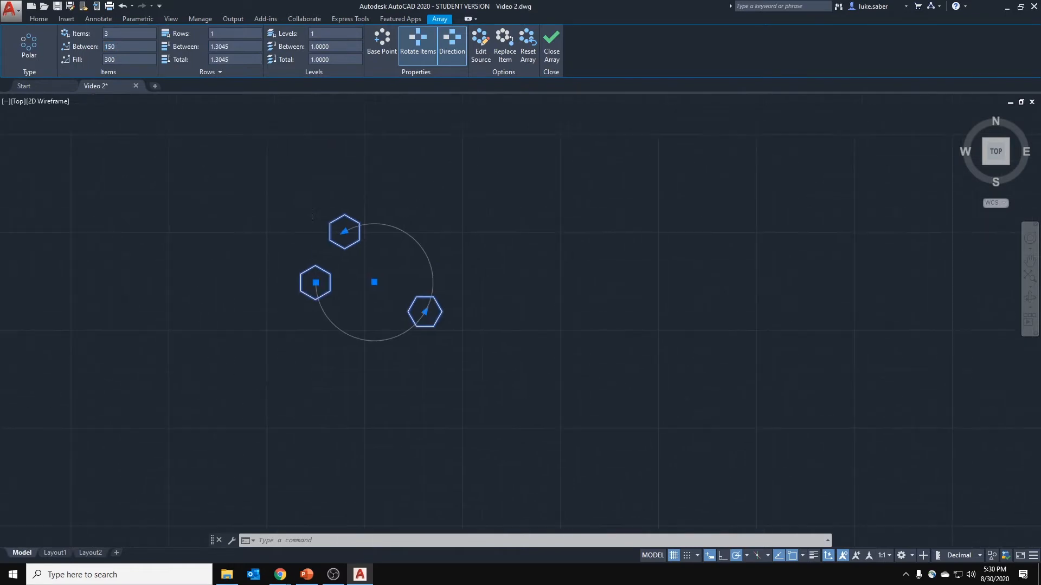
left_click(123, 33)
type("6")
key("Return")
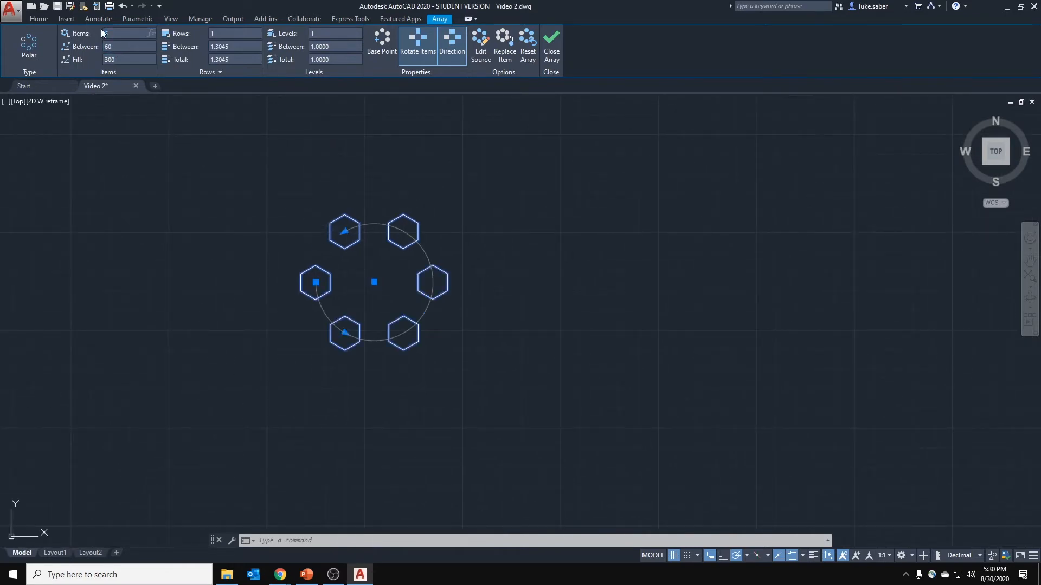
Try a fill angle of 60 degrees, and set 60 degrees between the items for a full 360-degree fill.
left_click(125, 62)
type("60")
key("Return")
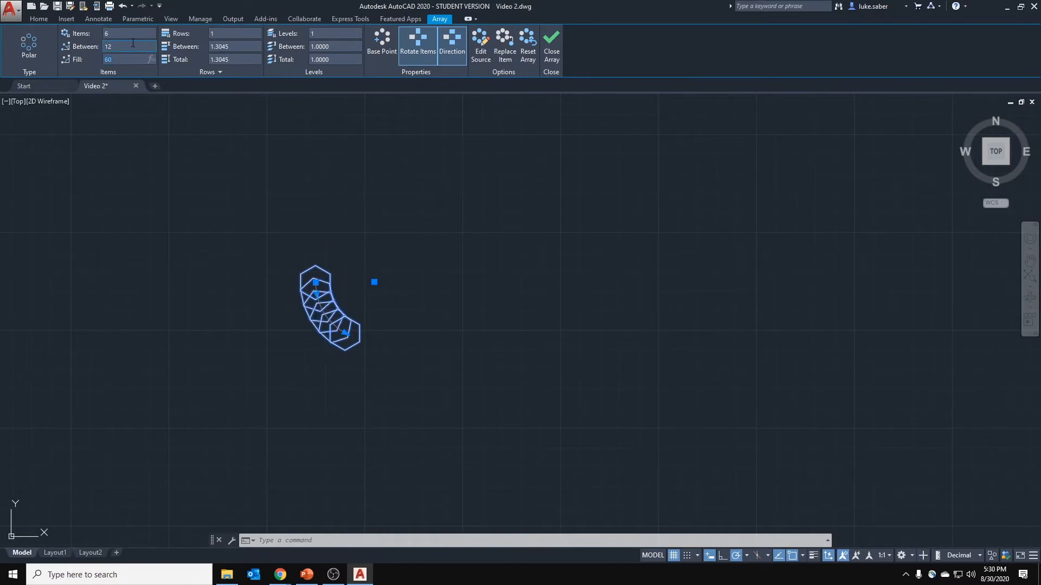
left_click(135, 45)
type("60")
key("Return")
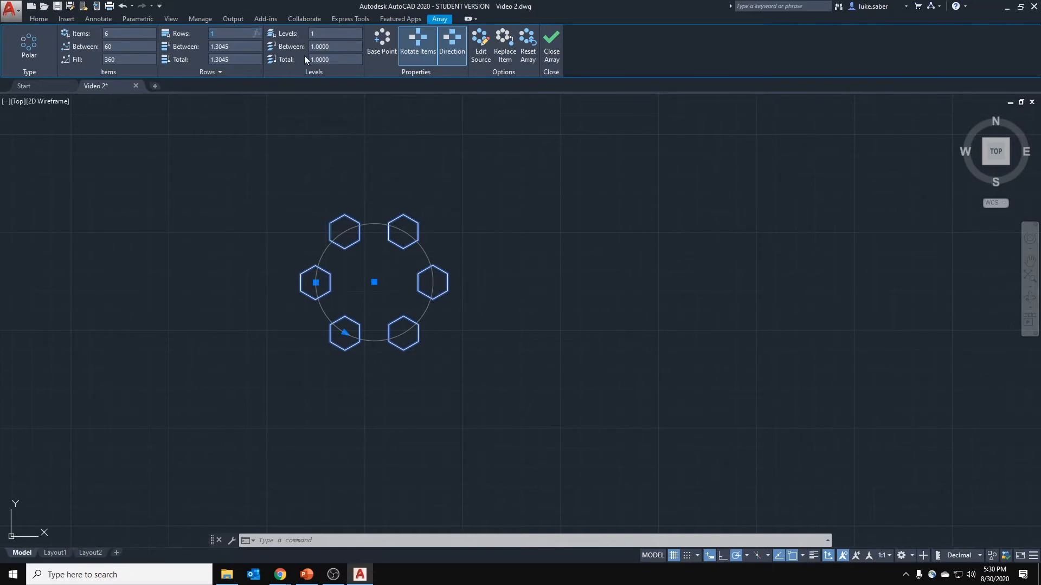
Set the polar array to 3 rows and try out its row spacing and row count grips.
key("Return")
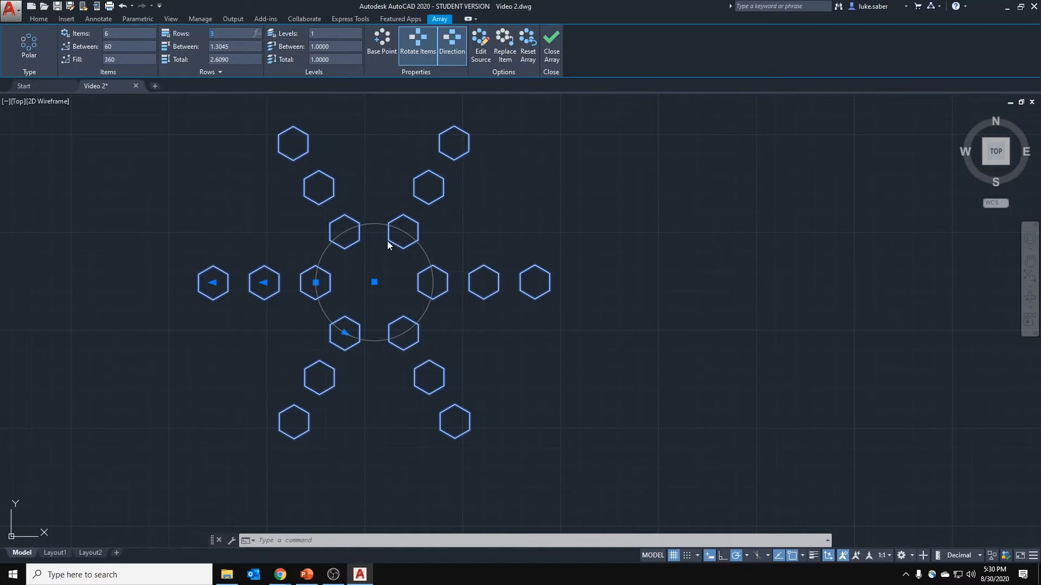
left_click(264, 283)
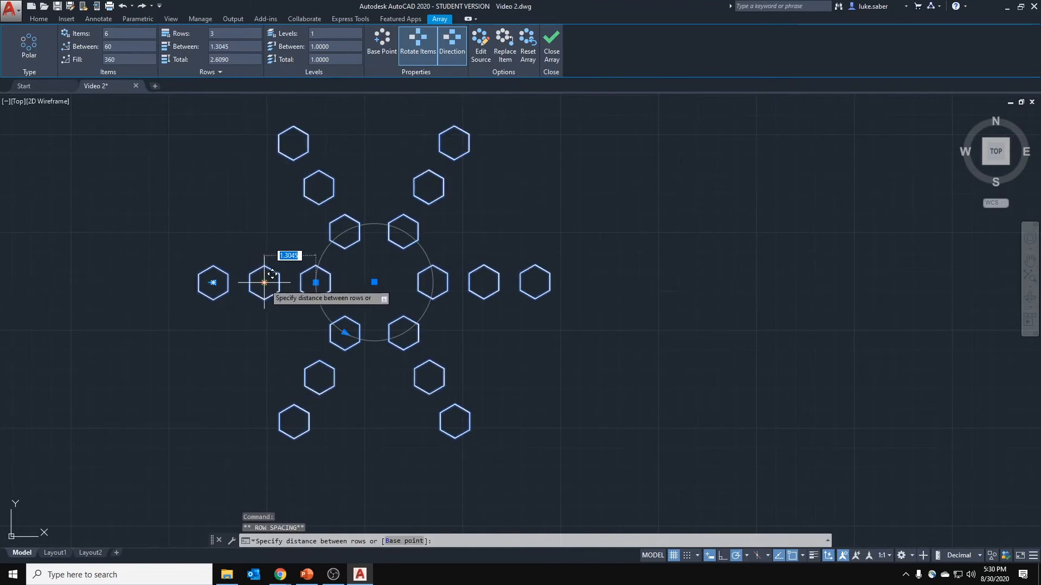
key("Escape")
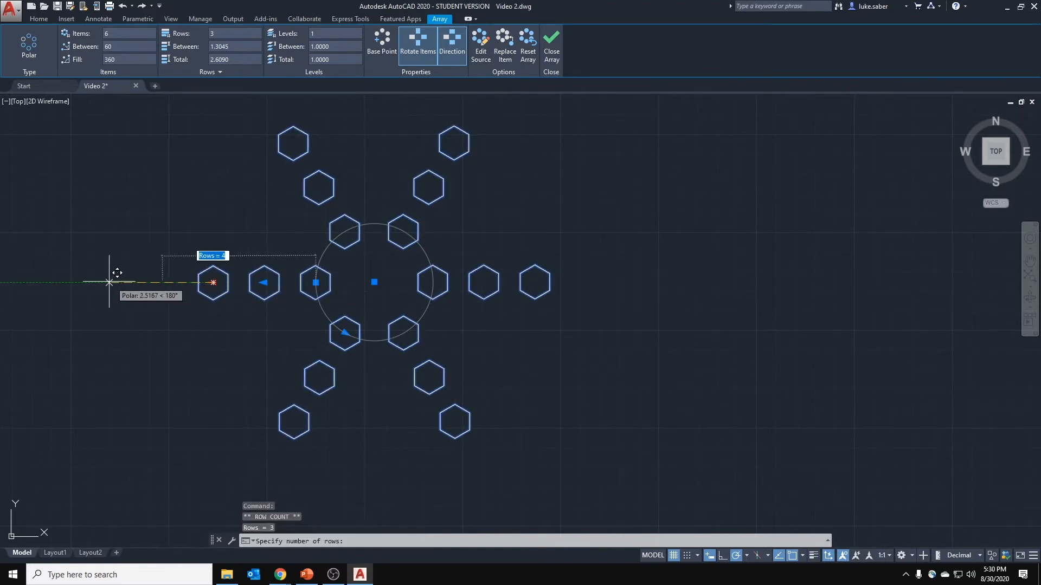
left_click(213, 282)
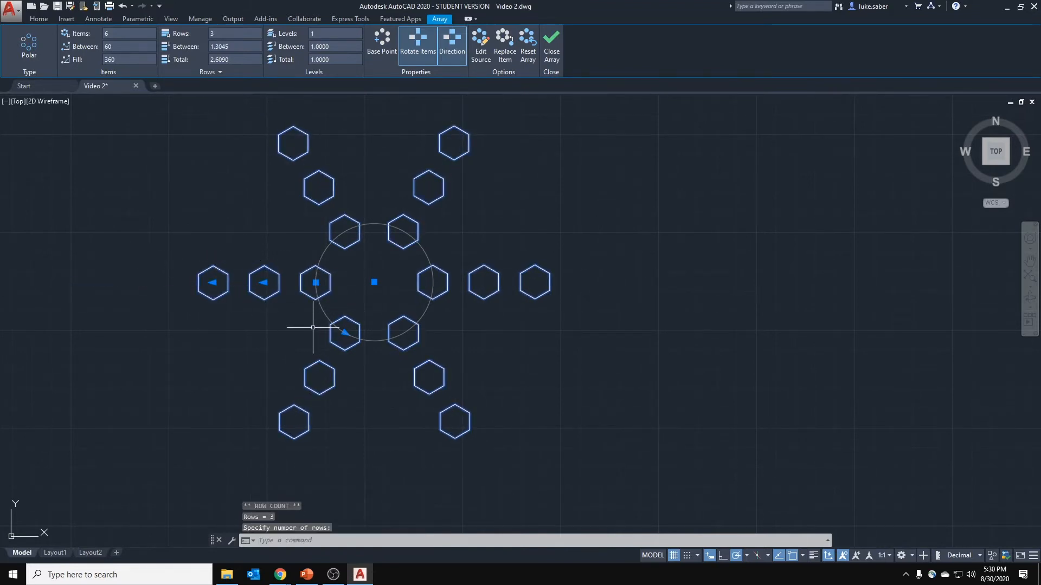
Try to change the angle between the array's items with its grip.
left_click(345, 333)
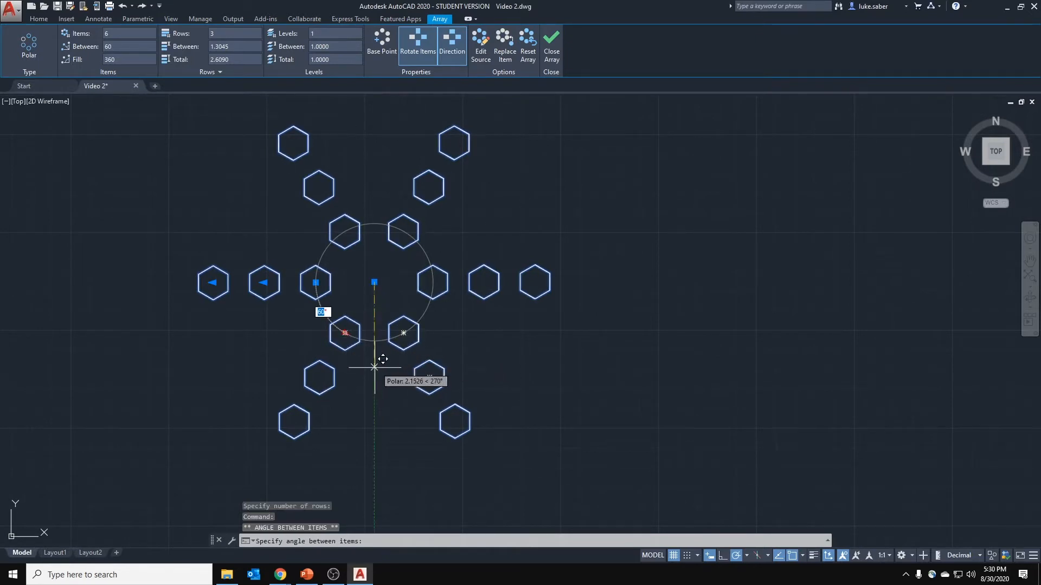
middle_click_drag(388, 461, 386, 309)
scroll(385, 309, "down", 5)
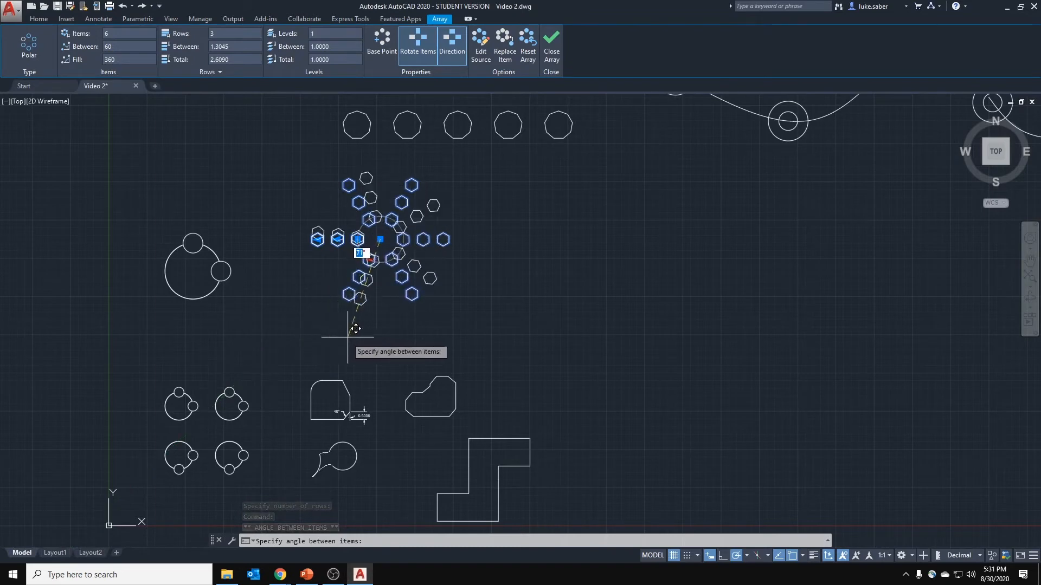
key("Escape")
scroll(305, 334, "up", 4)
left_click(210, 342)
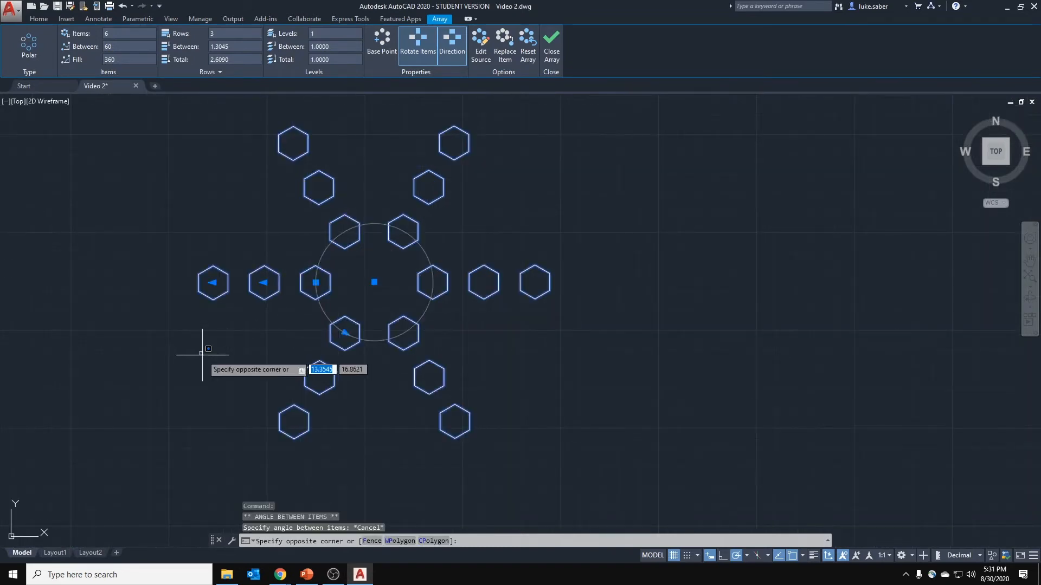
key("Escape")
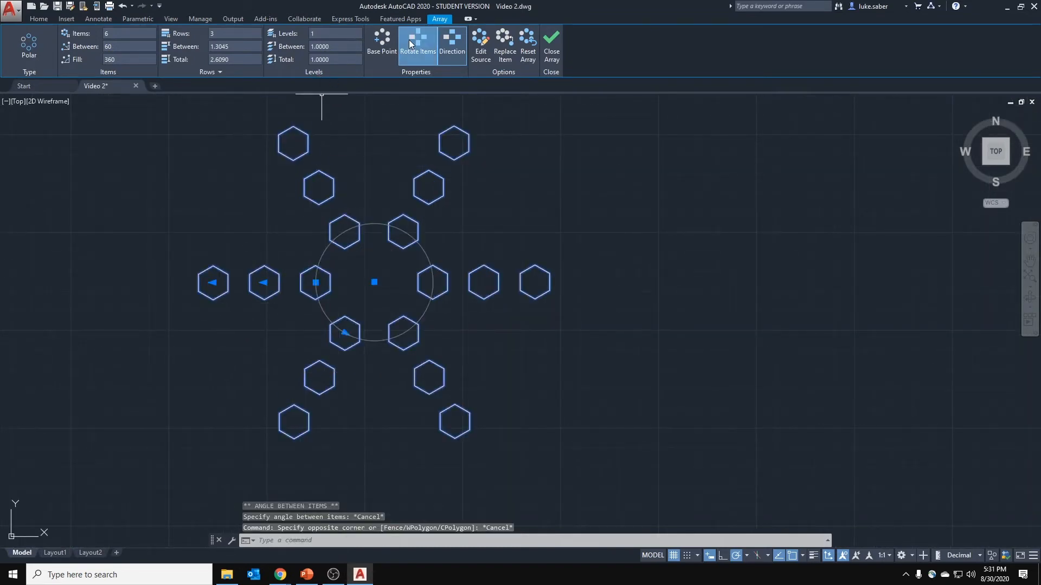
Try moving the array's base point to the source hexagon's upper vertex and to a point outside the hexagon.
left_click(382, 50)
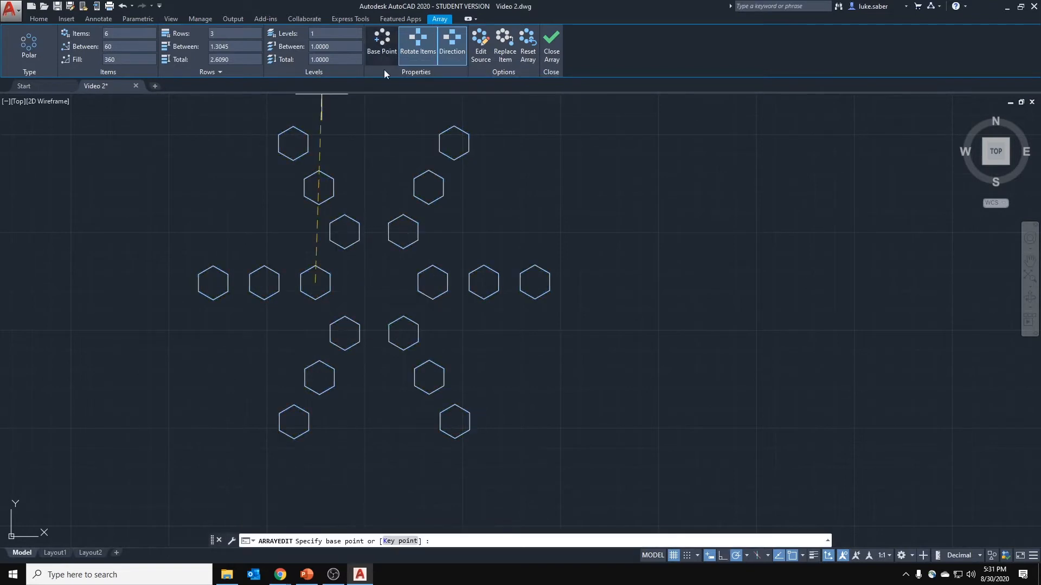
left_click(314, 282)
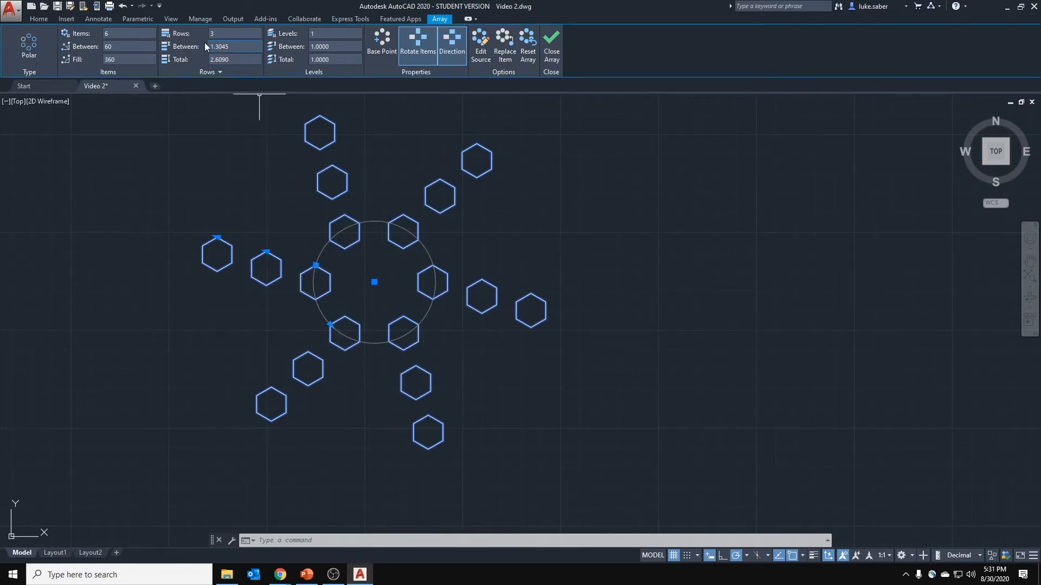
left_click(383, 45)
left_click(328, 254)
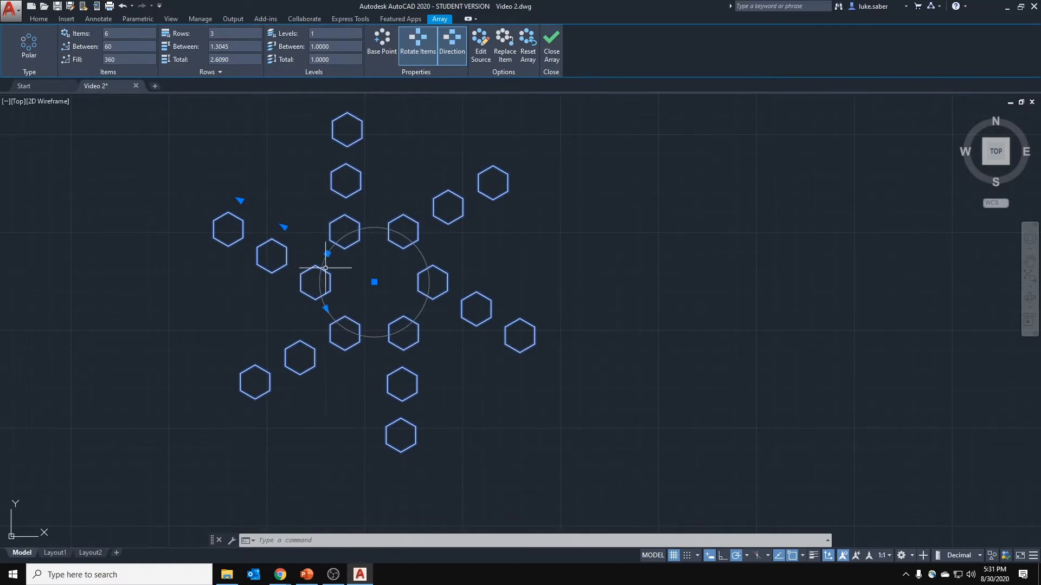
Set the polar array's base point to the centre of the source hexagon.
scroll(329, 269, "up", 6)
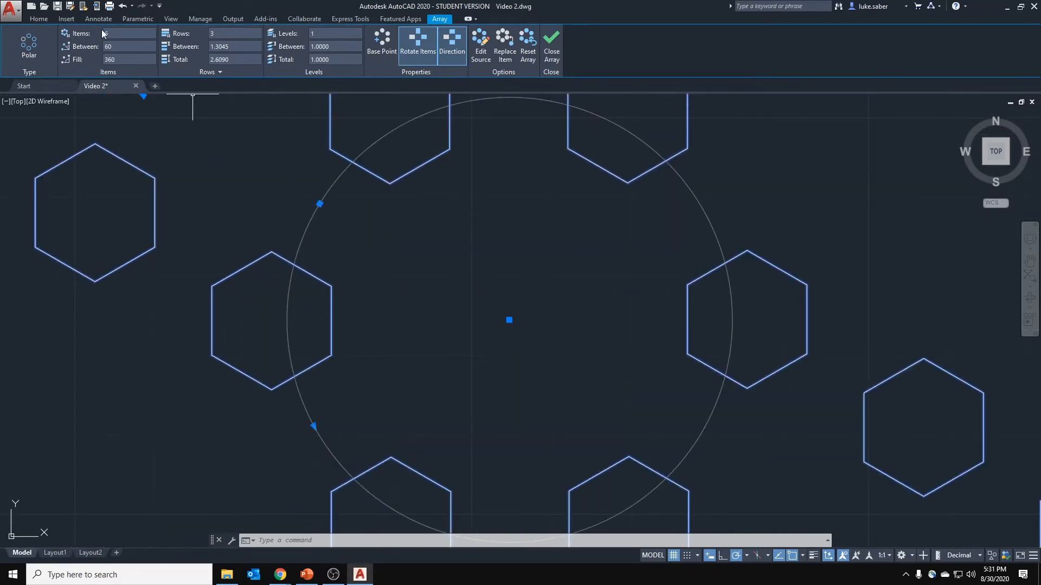
scroll(258, 156, "down", 4)
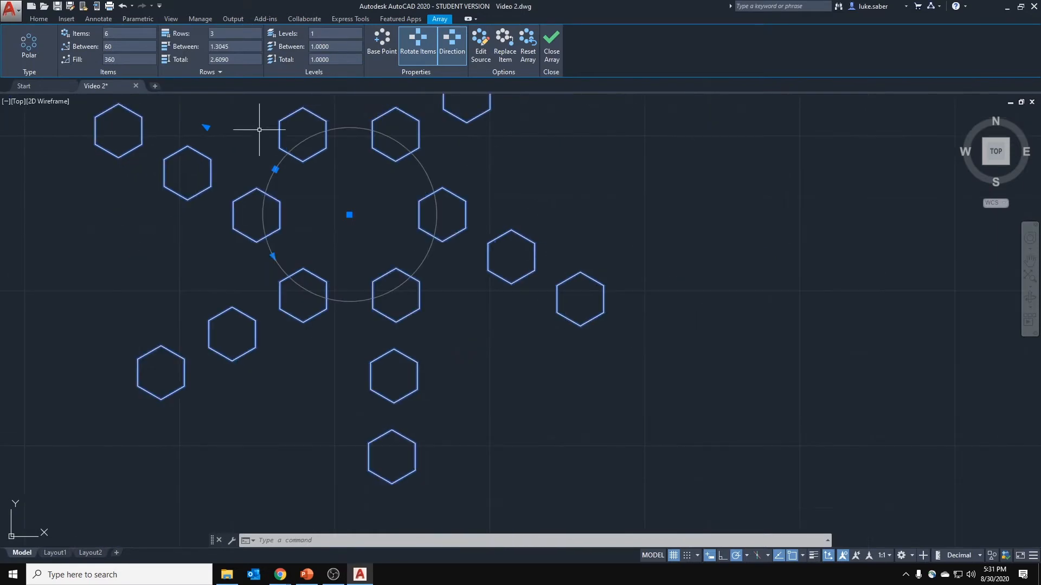
left_click(390, 42)
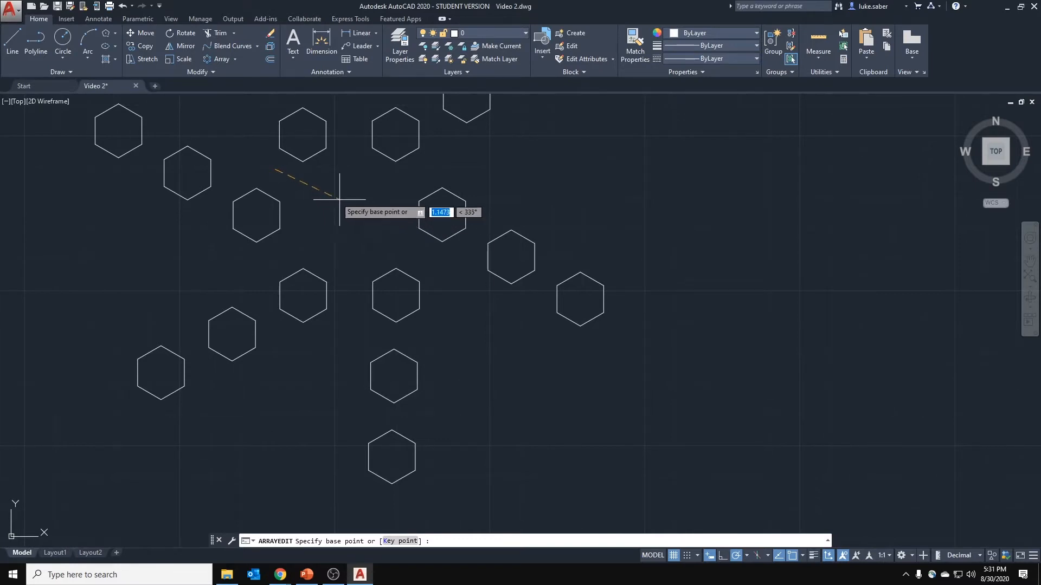
middle_click_drag(256, 159, 329, 203)
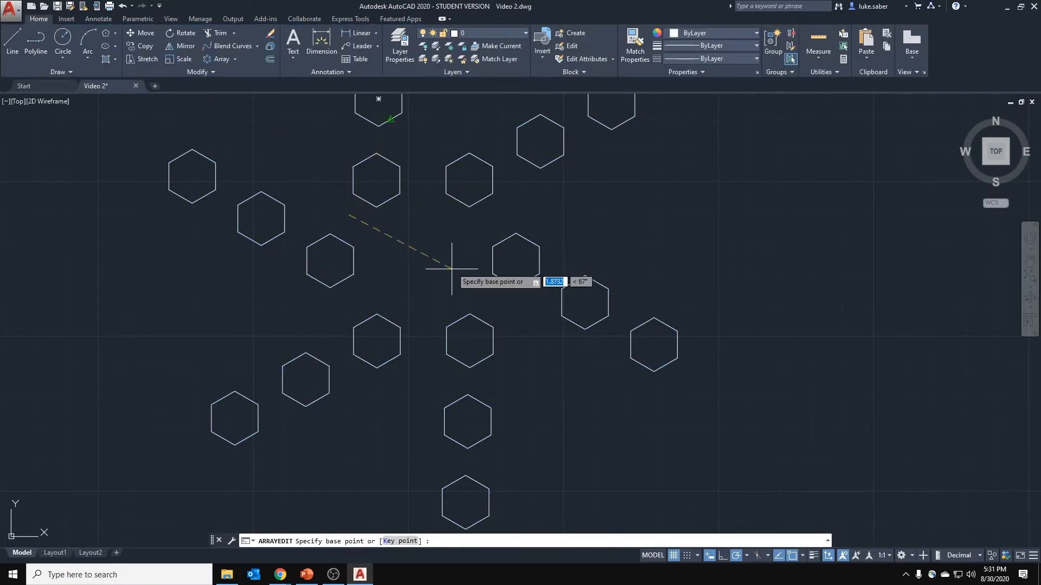
left_click(328, 259)
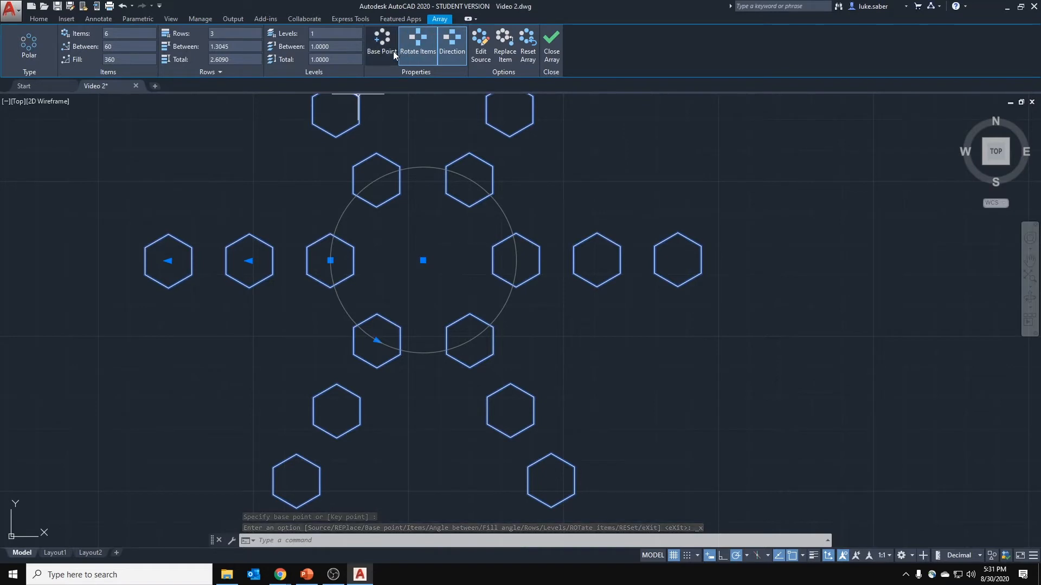
Try switching the polar array's direction and restore it.
left_click(446, 296)
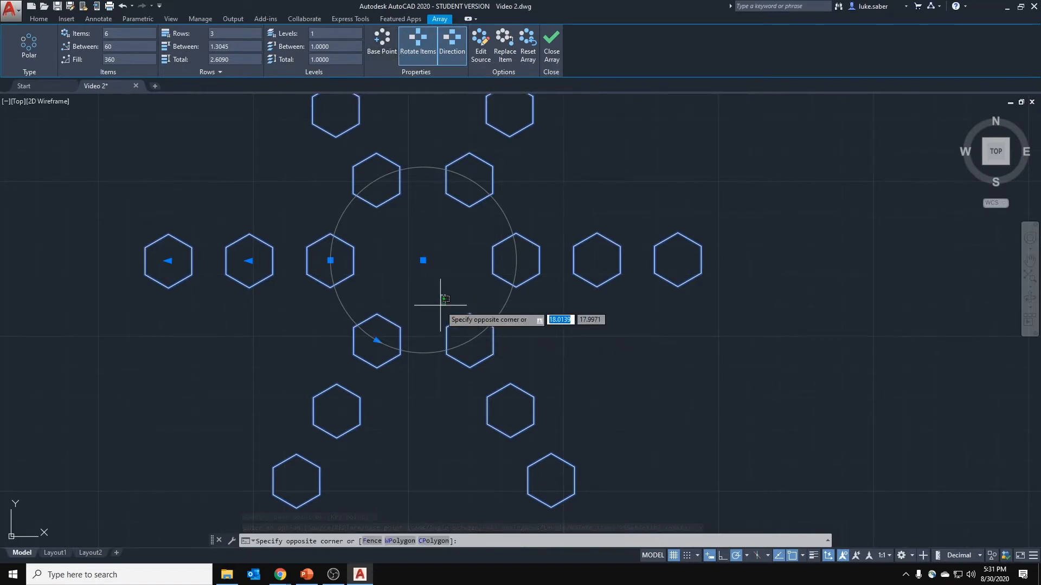
left_click(429, 276)
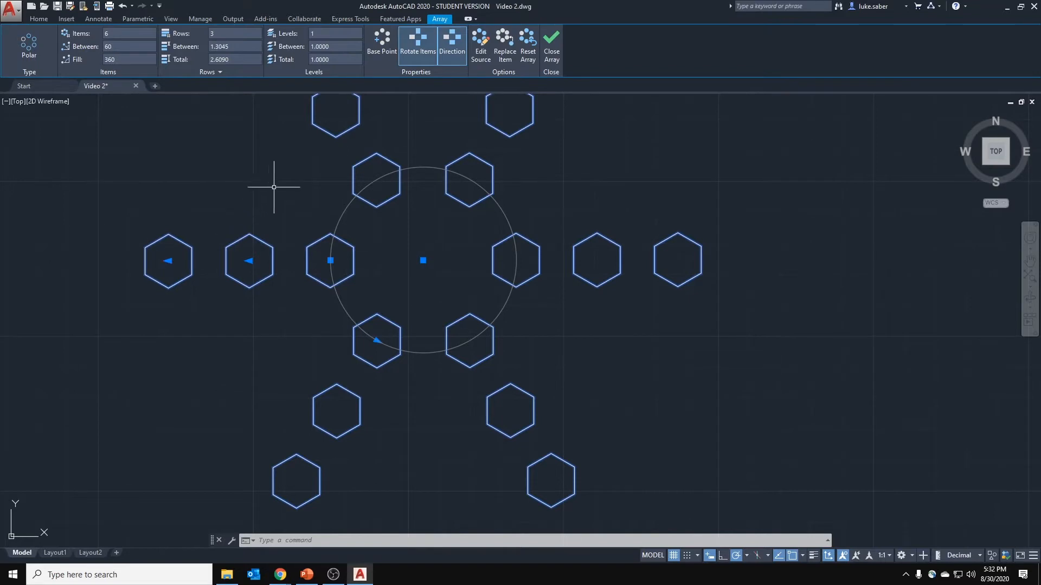
left_click(450, 41)
left_click(450, 40)
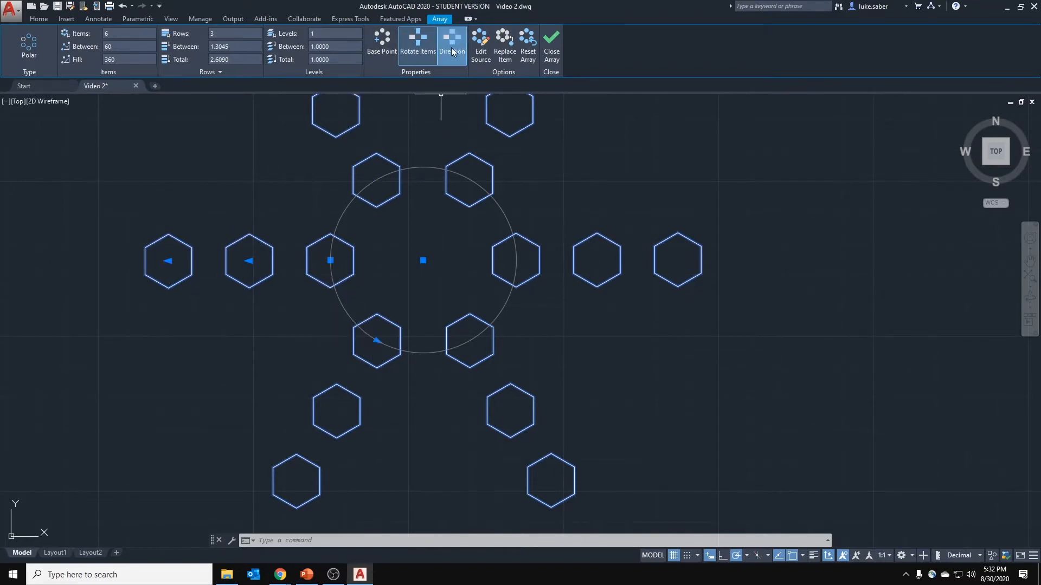
left_click(452, 51)
left_click(452, 51)
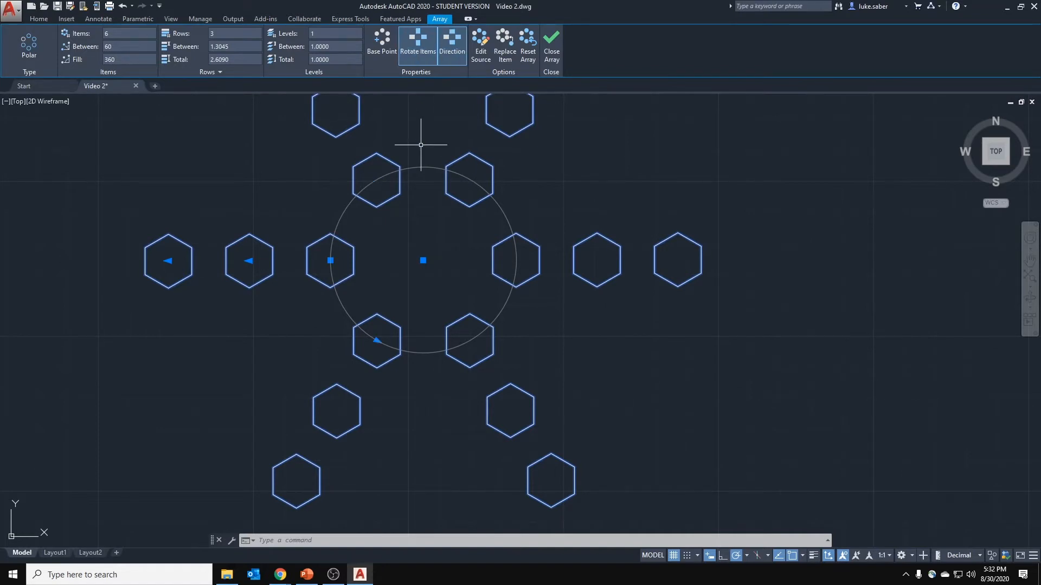
Close the array editing and save the drawing.
left_click(550, 51)
scroll(561, 192, "down", 4)
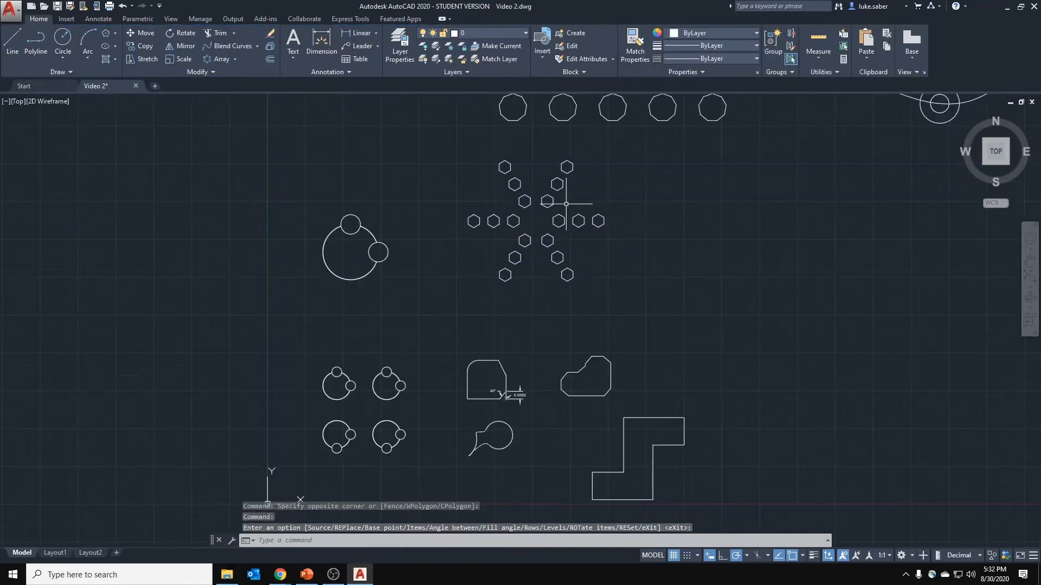
key("ctrl+s")
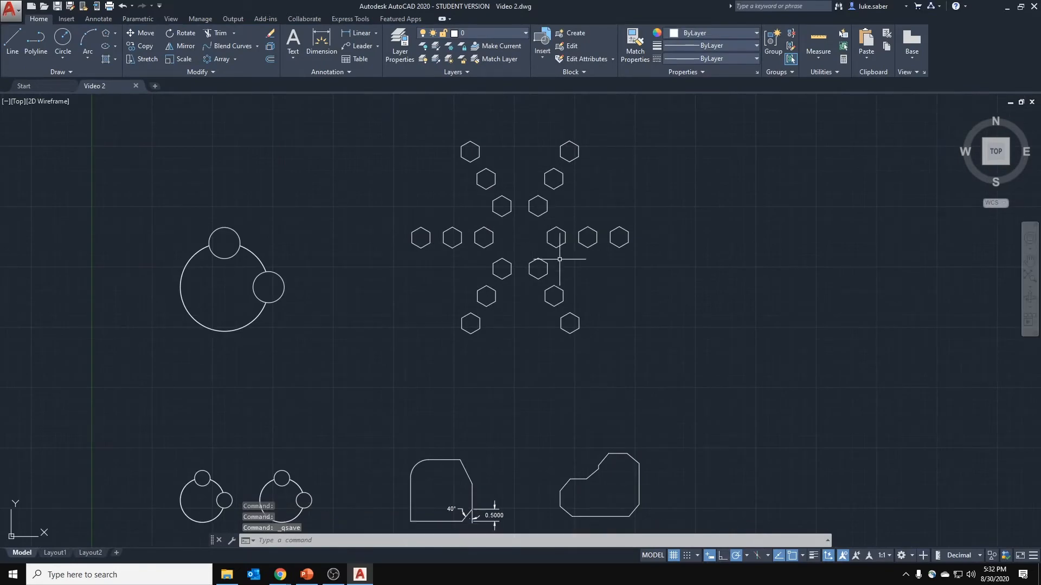
Clear all pending Windows notifications and close the notification centre.
scroll(560, 260, "down", 4)
mouse_move(741, 267)
middle_mouse_down()
mouse_move(594, 265)
mouse_move(611, 235)
middle_mouse_up()
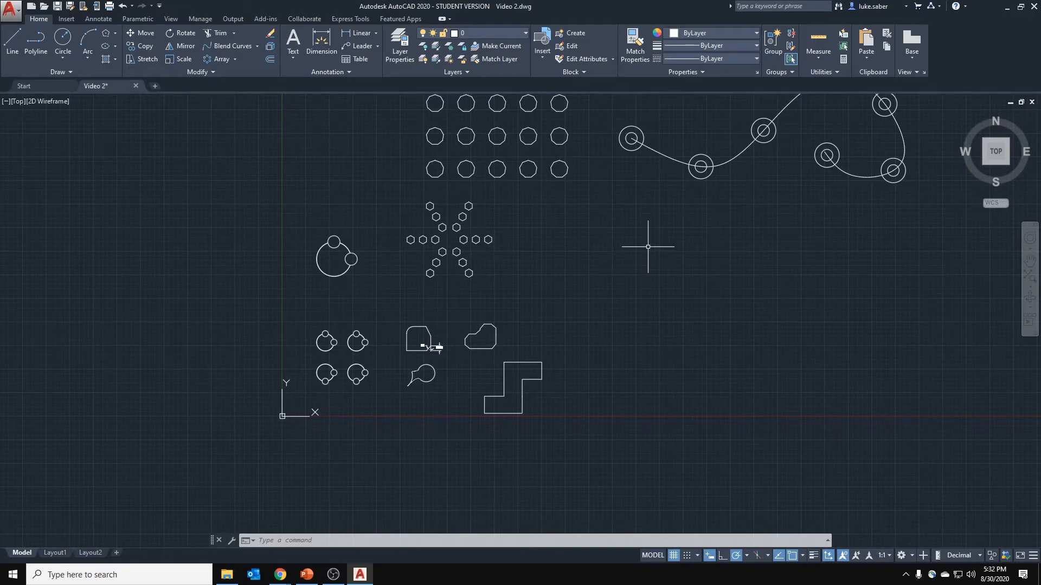
left_click(1023, 574)
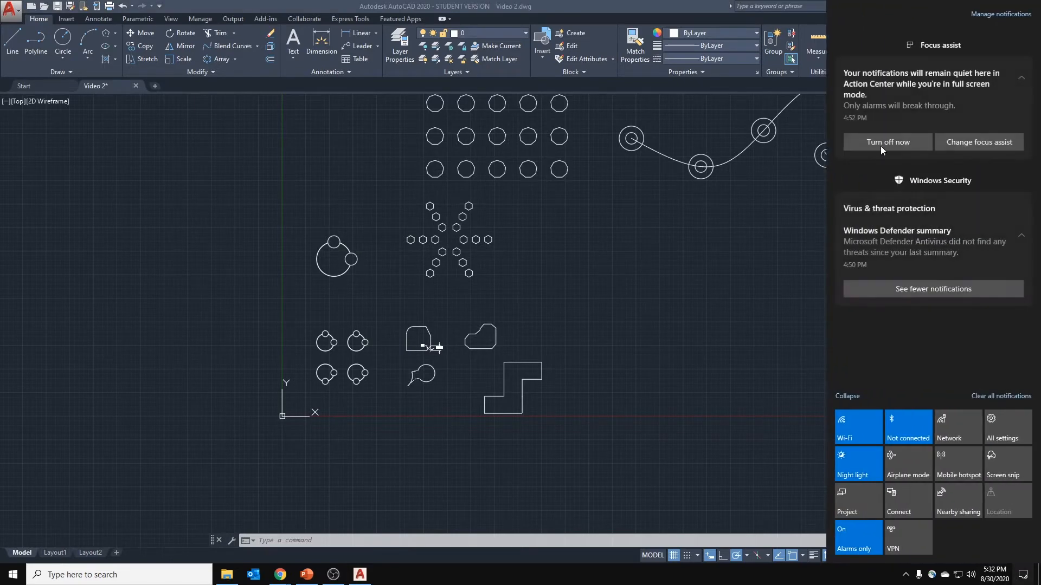
left_click_drag(880, 145, 1011, 106)
left_click_drag(863, 92, 1011, 110)
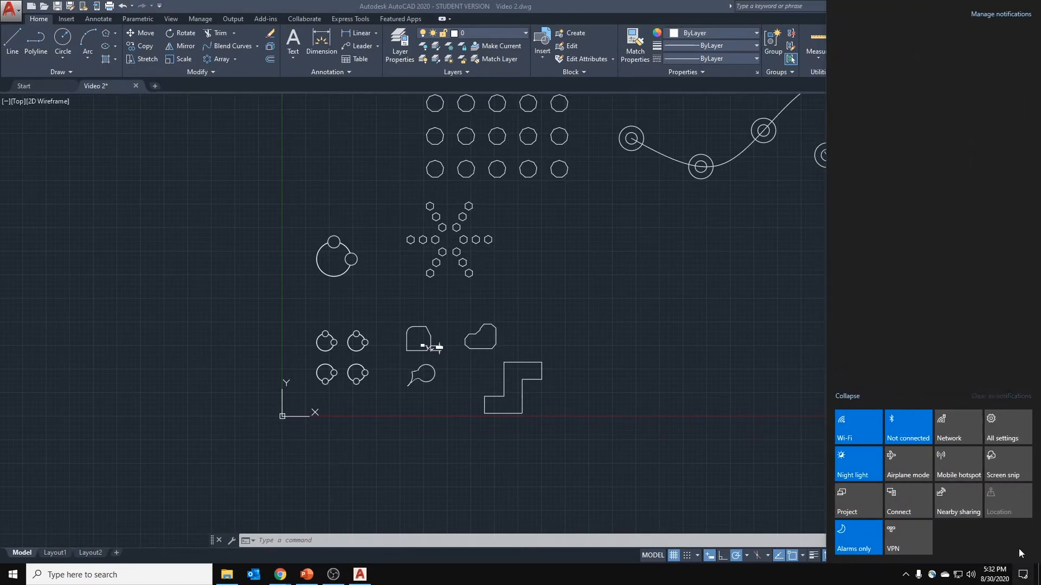
left_click(1023, 575)
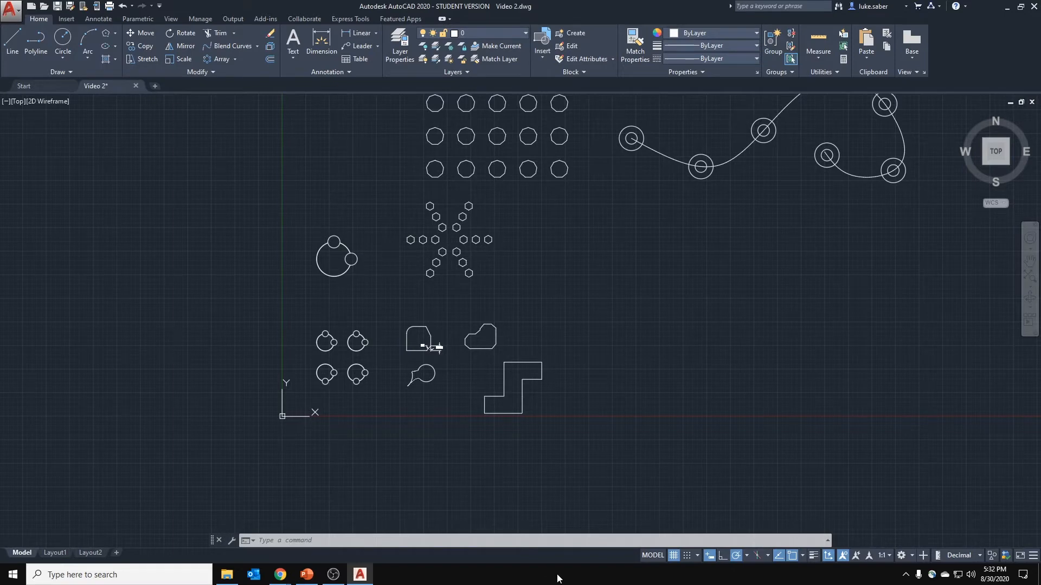
Draw a rectangle about 7.70 by 4.65 in the empty area to the right of the hexagon polar array.
scroll(594, 277, "up", 4)
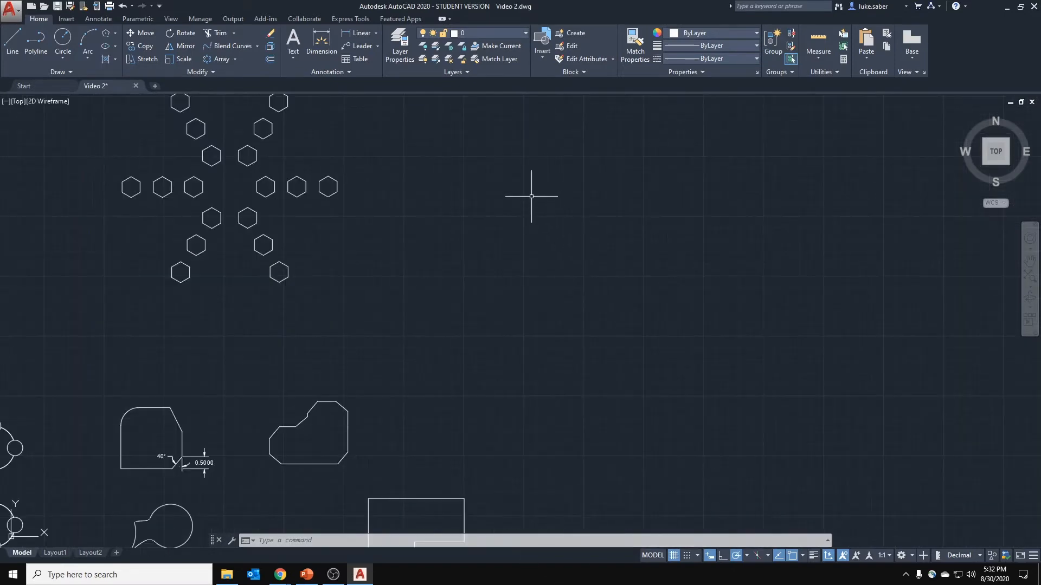
middle_click_drag(531, 196, 413, 245)
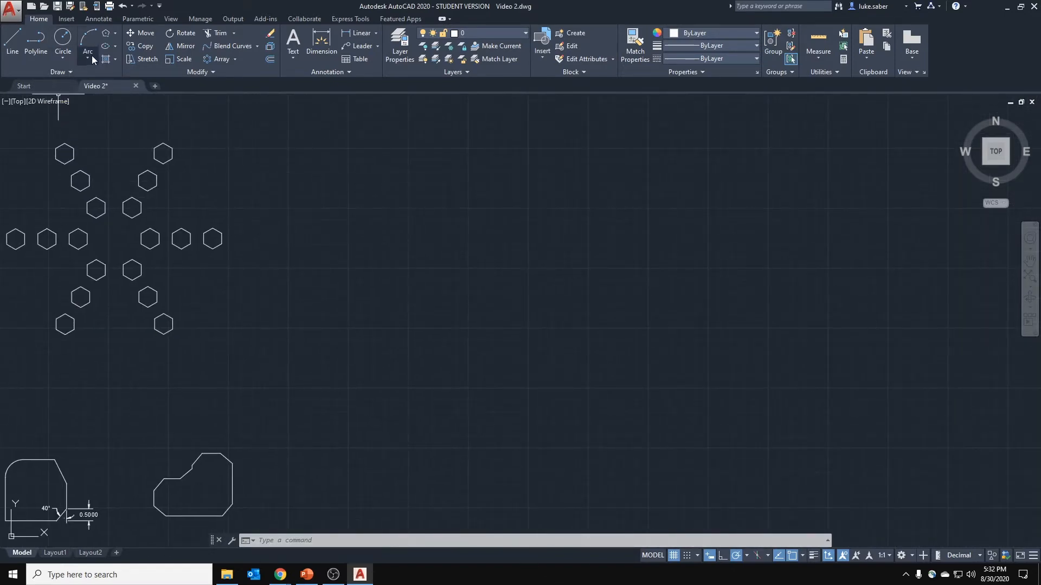
left_click(115, 33)
left_click(127, 48)
left_click(405, 201)
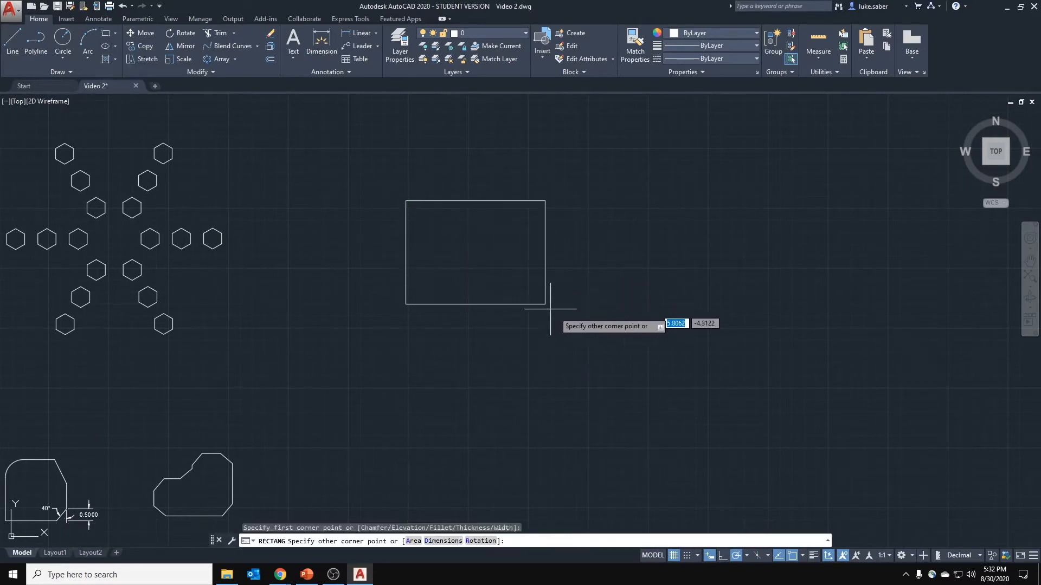
left_click(590, 313)
key("Escape")
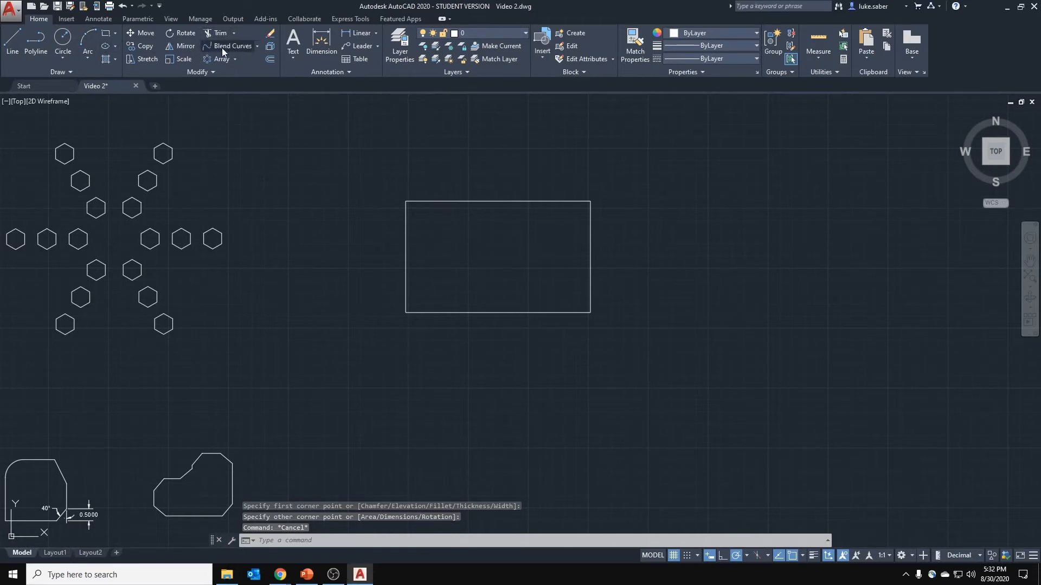
left_click(255, 48)
left_click(239, 60)
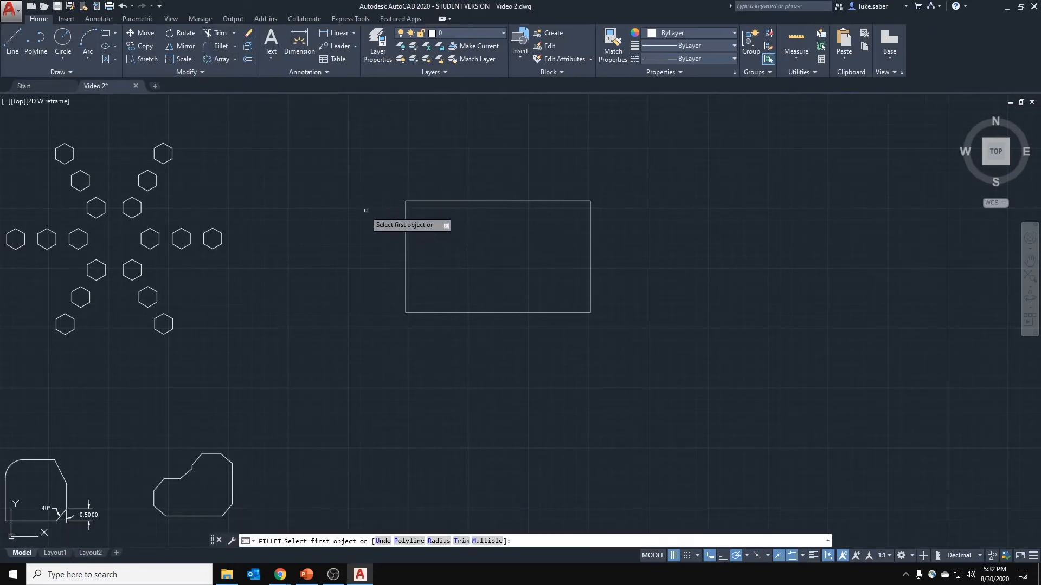
right_click(341, 197)
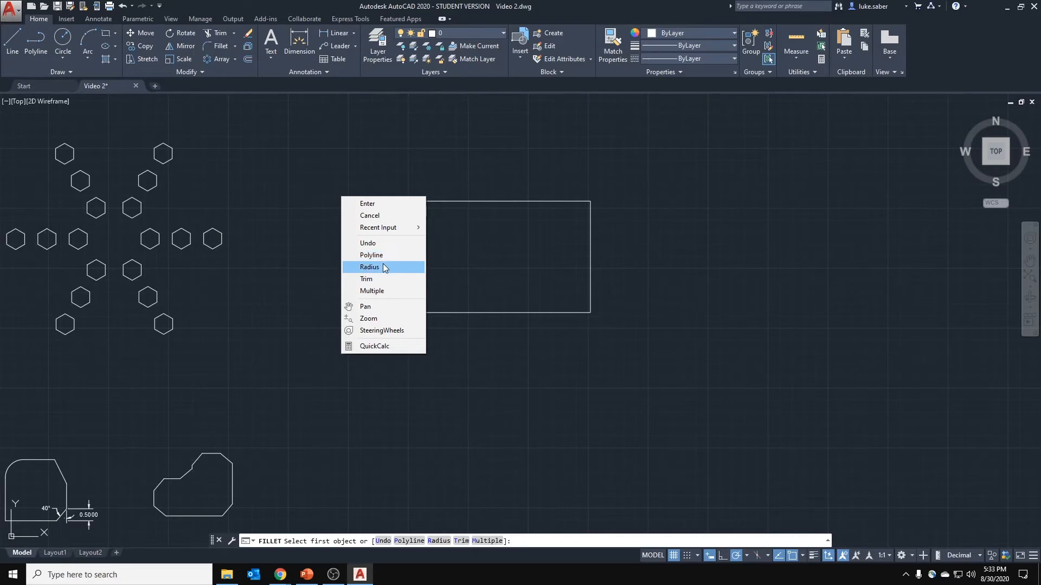
left_click(608, 98)
Quick-measure the new rectangle's width and height.
left_click(796, 40)
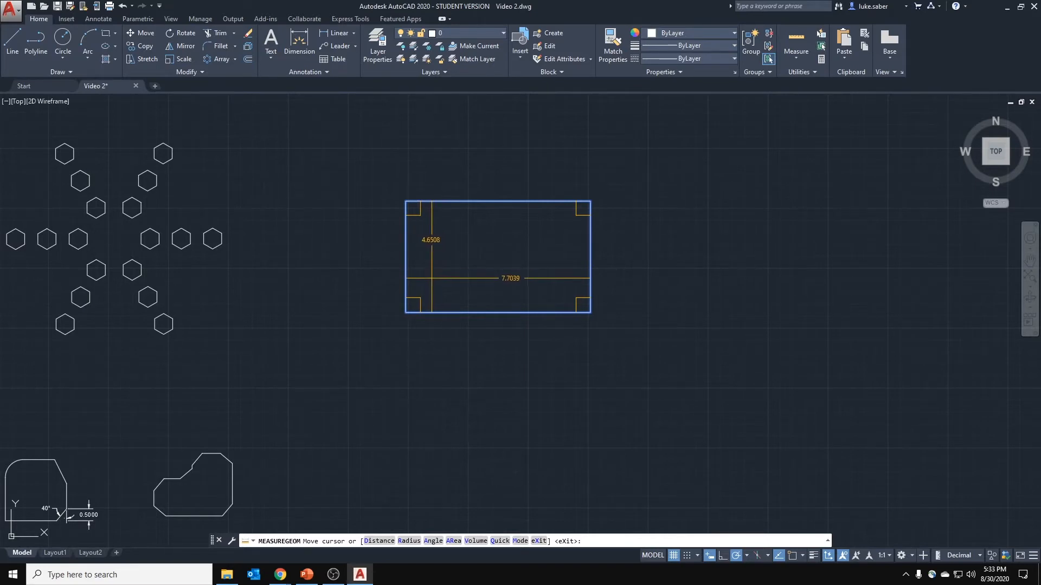
key("Escape")
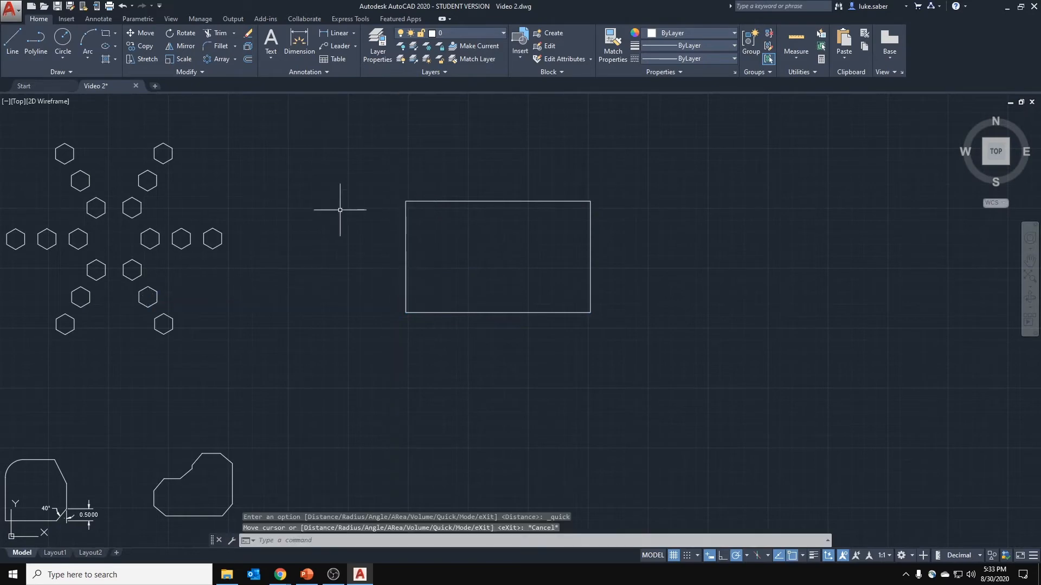
Fillet all four corners of the rectangle at once with the Polyline option and a 0.75 radius.
left_click(221, 45)
right_click(325, 236)
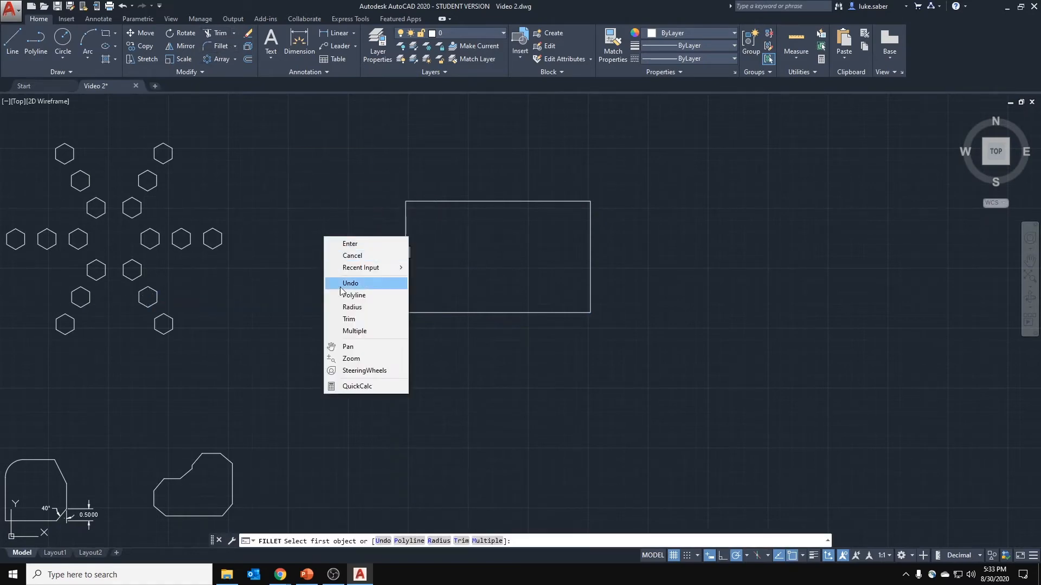
left_click(352, 307)
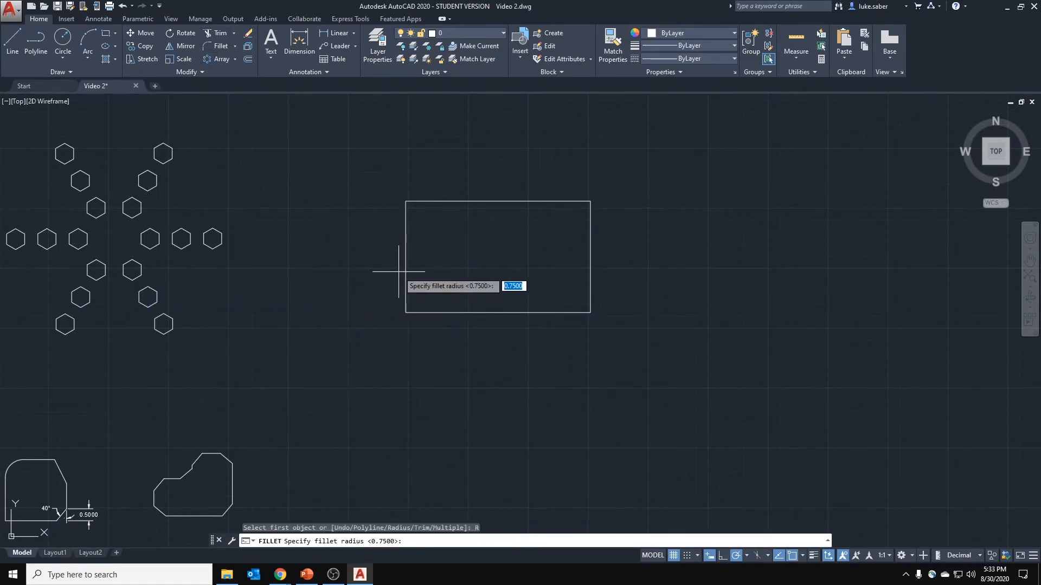
key("Return")
right_click(363, 267)
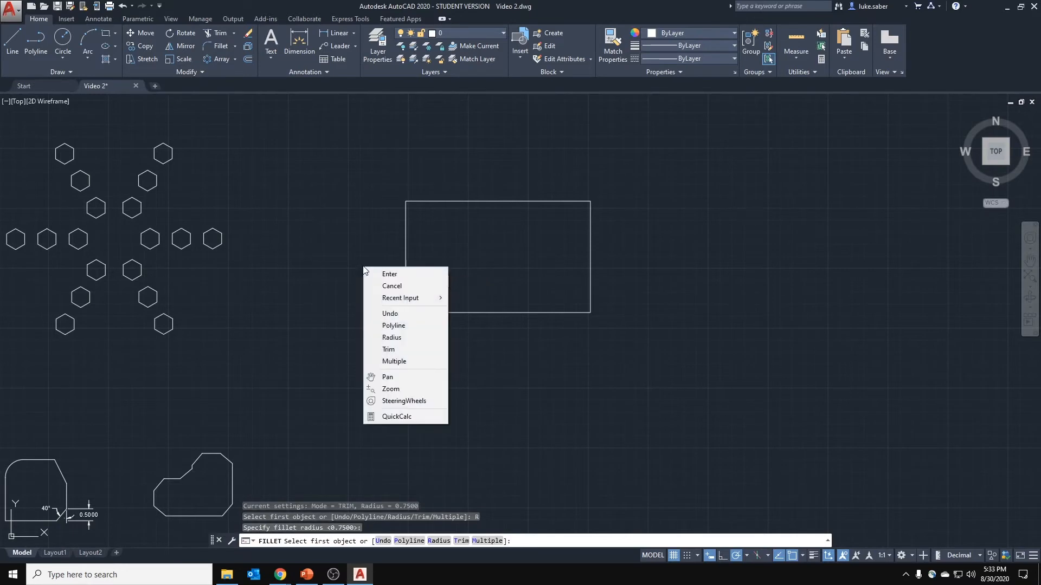
left_click(394, 325)
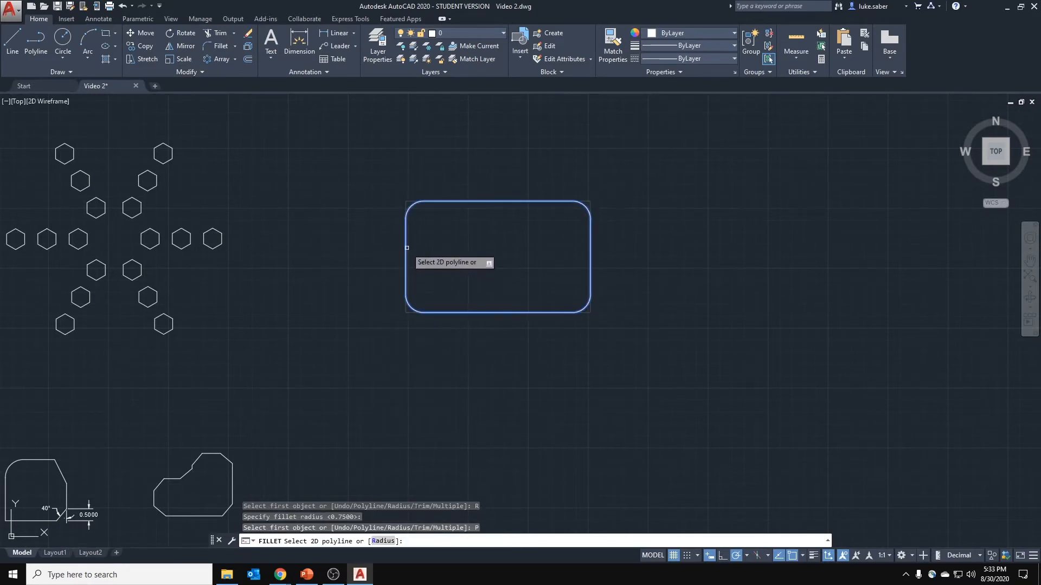
left_click(406, 265)
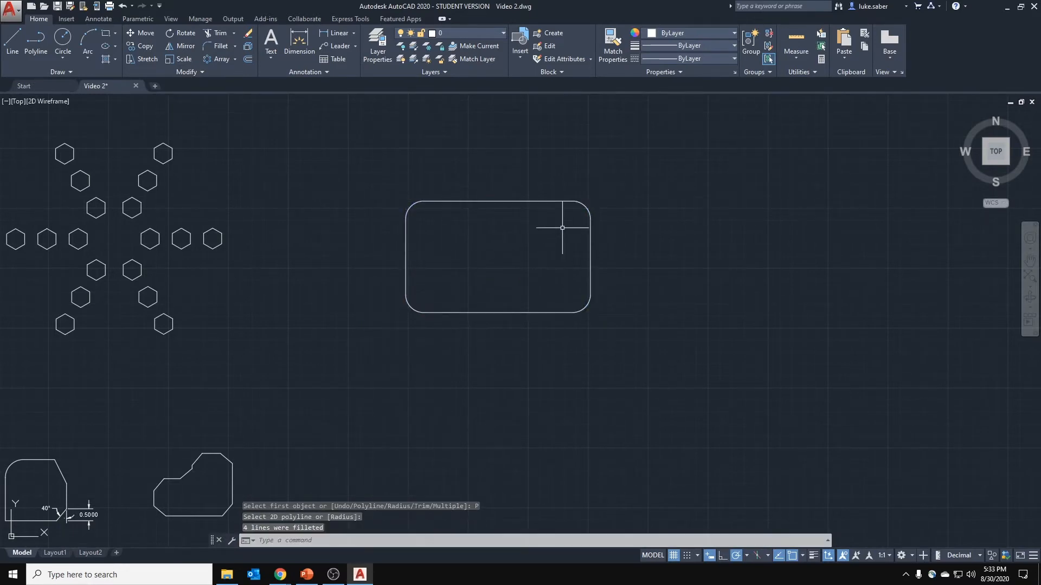
Offset the rounded rectangle outward by a distance of 0.5.
scroll(562, 227, "up", 2)
middle_click_drag(550, 187, 565, 187)
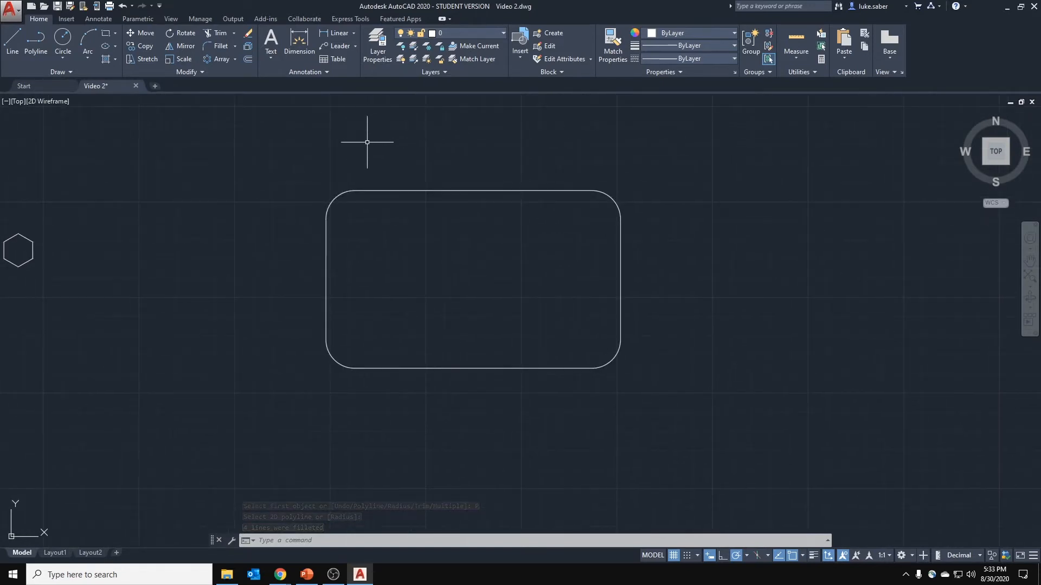
key("Escape")
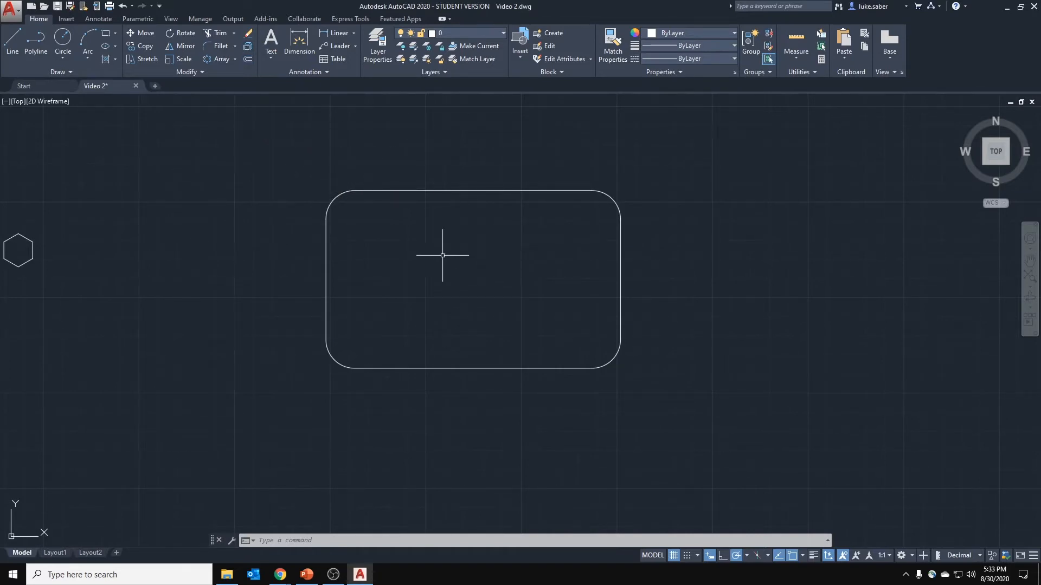
left_click(247, 60)
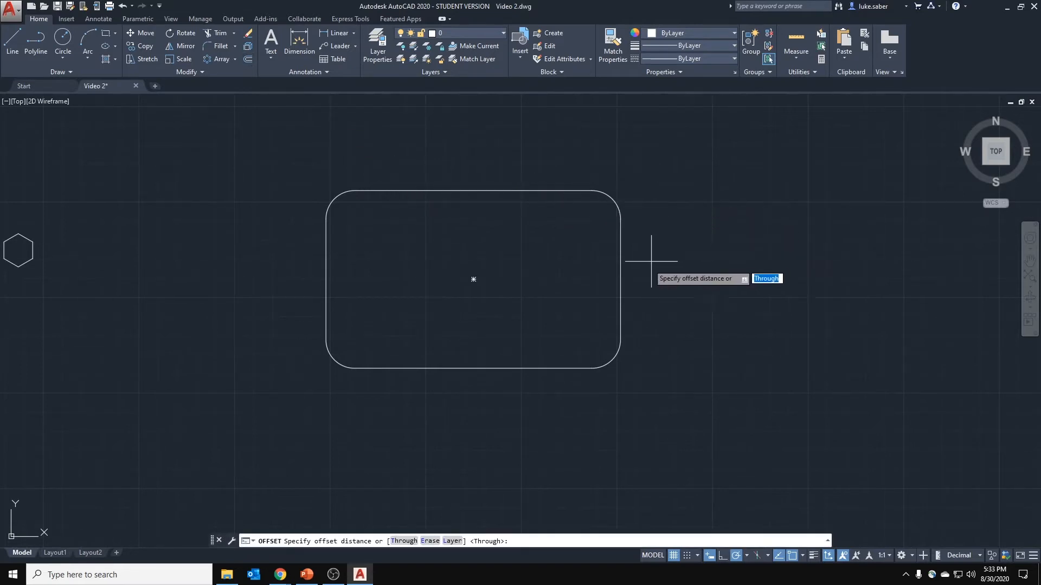
middle_click_drag(649, 233, 578, 247)
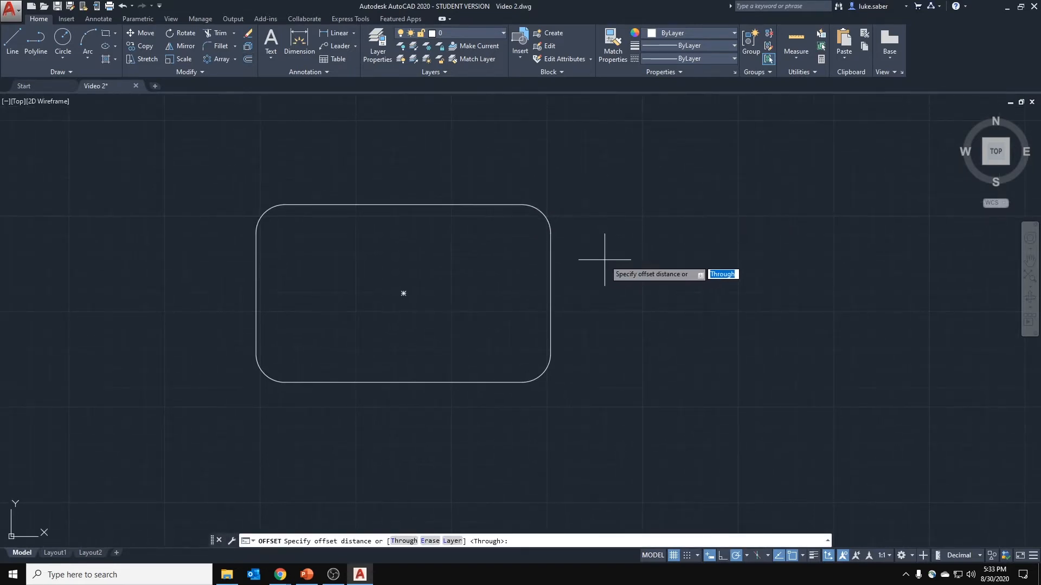
right_click(598, 249)
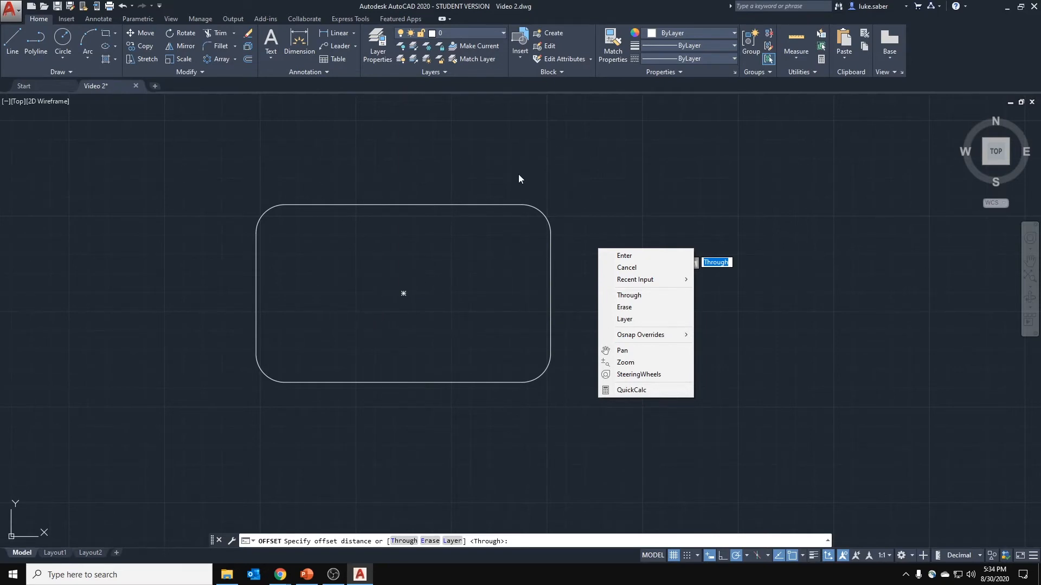
left_click(466, 173)
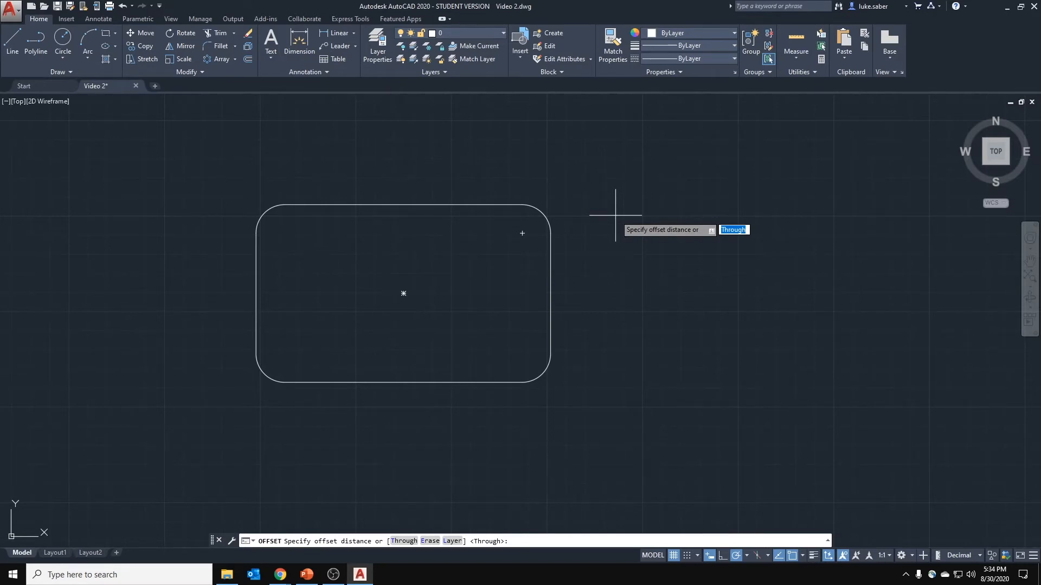
type(".5")
key("BackSpace")
key("BackSpace")
key("Return")
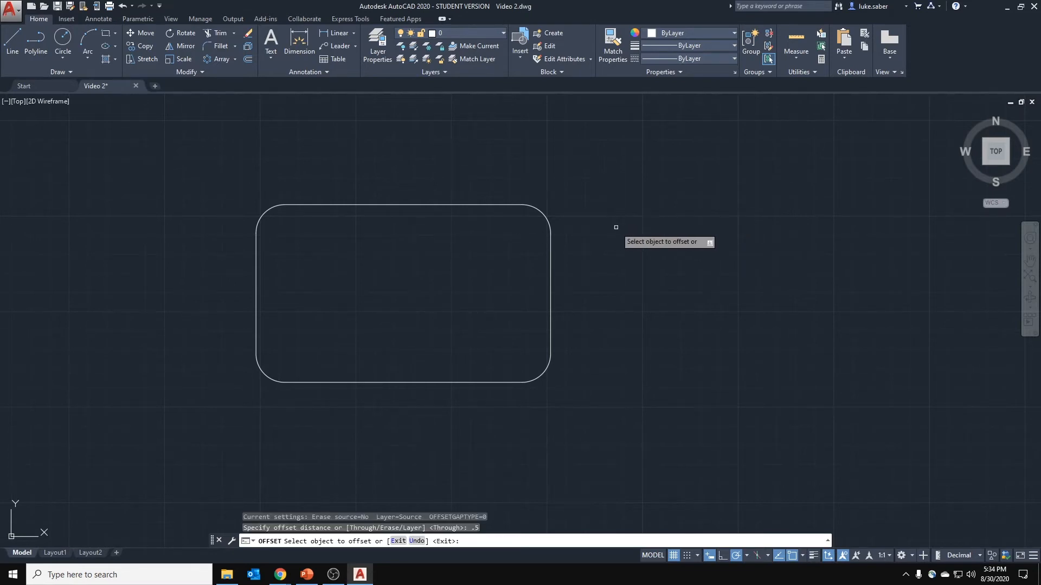
left_click(491, 206)
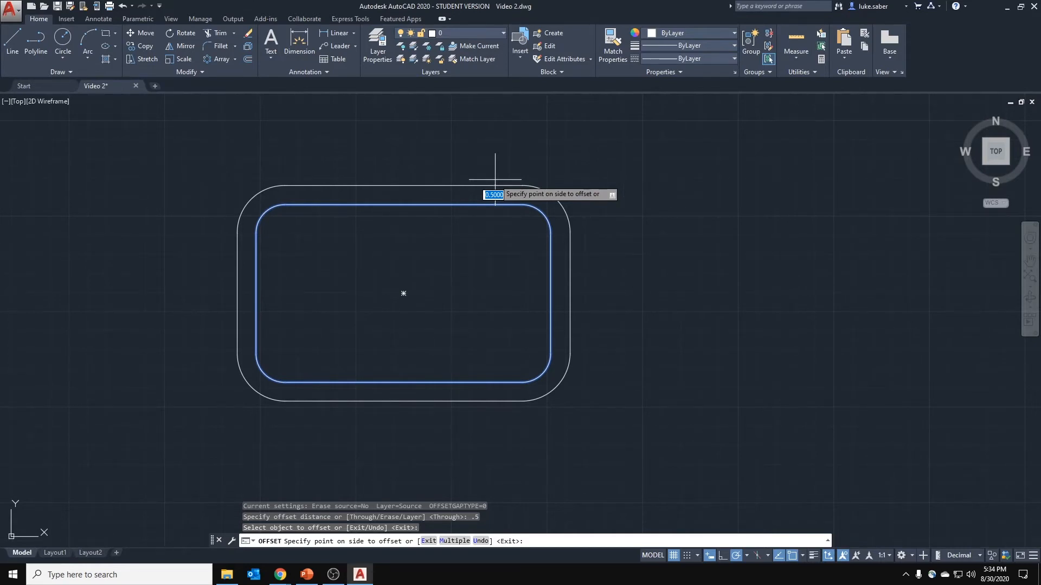
left_click(404, 168)
Add two more outward offsets at the same 0.5 distance, each from the current outermost outline, and exit Offset.
left_click(406, 186)
left_click(407, 166)
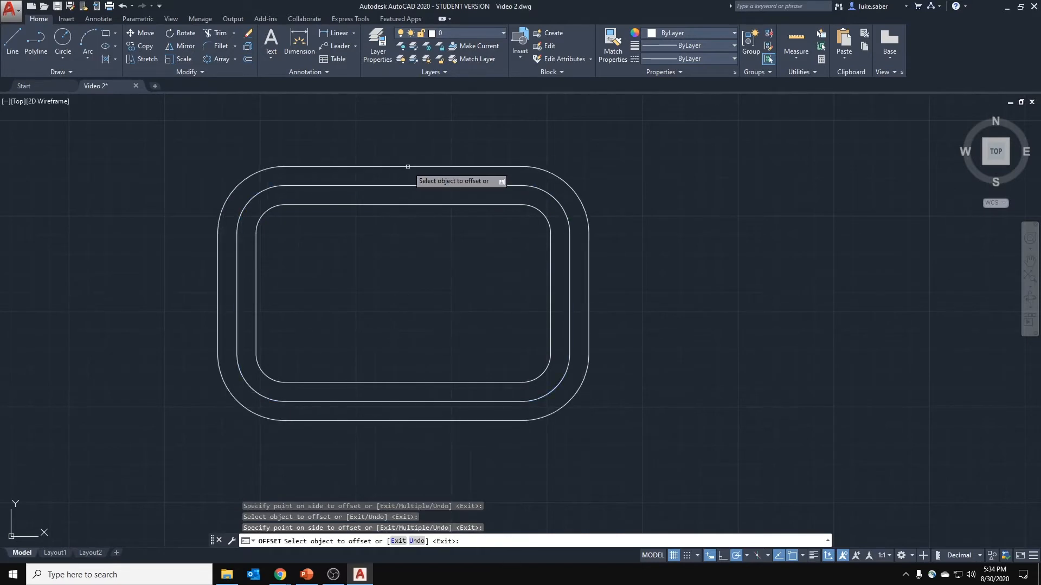
left_click(407, 167)
left_click(412, 153)
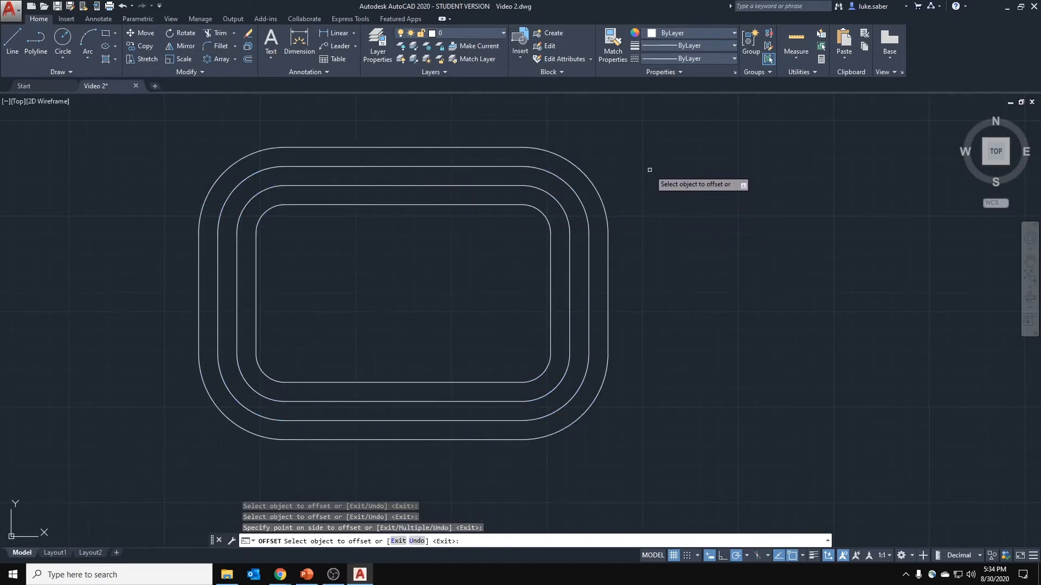
right_click(647, 206)
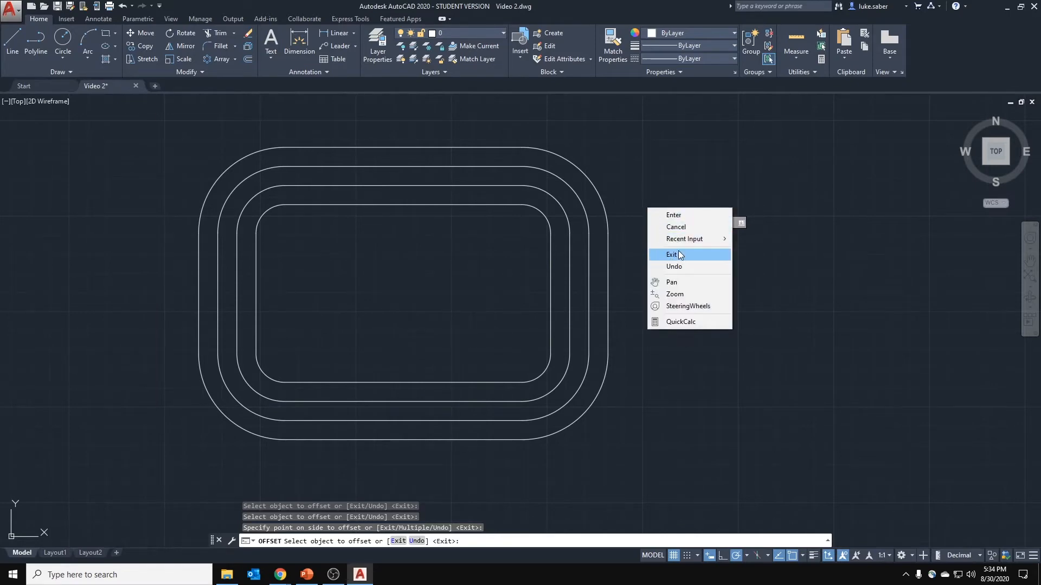
left_click(675, 256)
Try to offset the outermost rounded outline using the Through option with Multiple, without placing a copy.
right_click(657, 213)
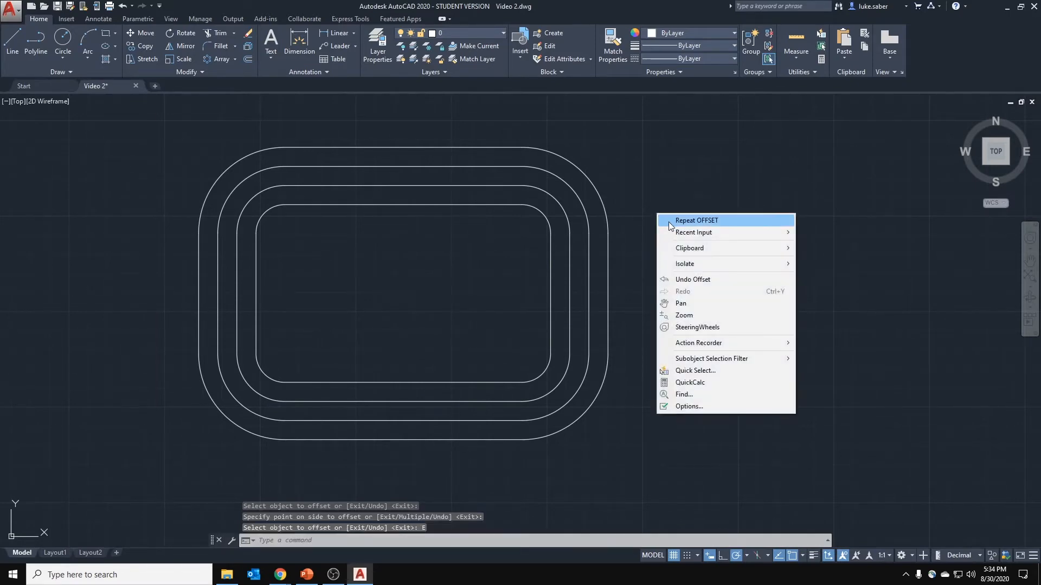
left_click(672, 223)
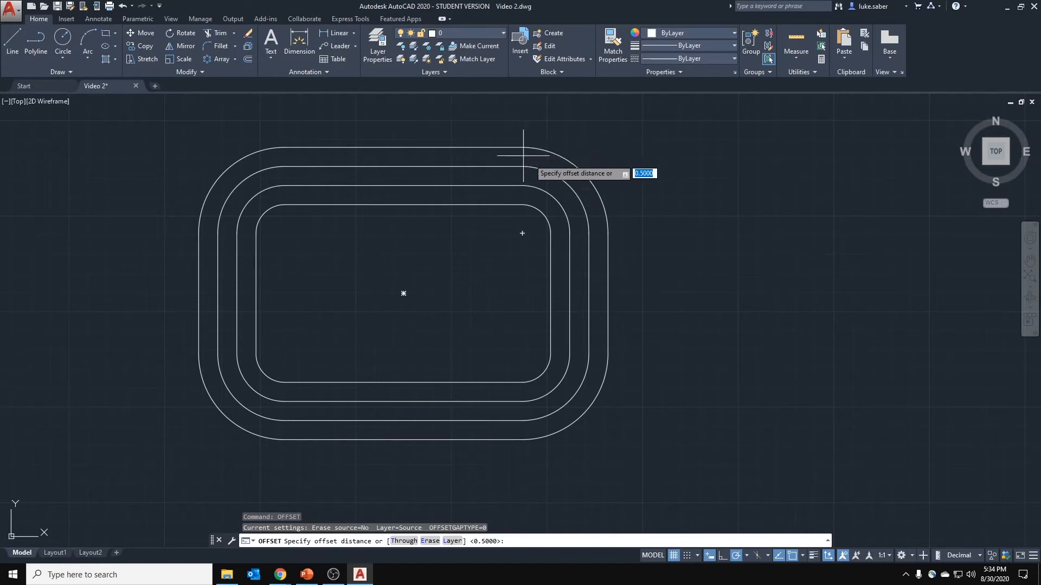
right_click(657, 182)
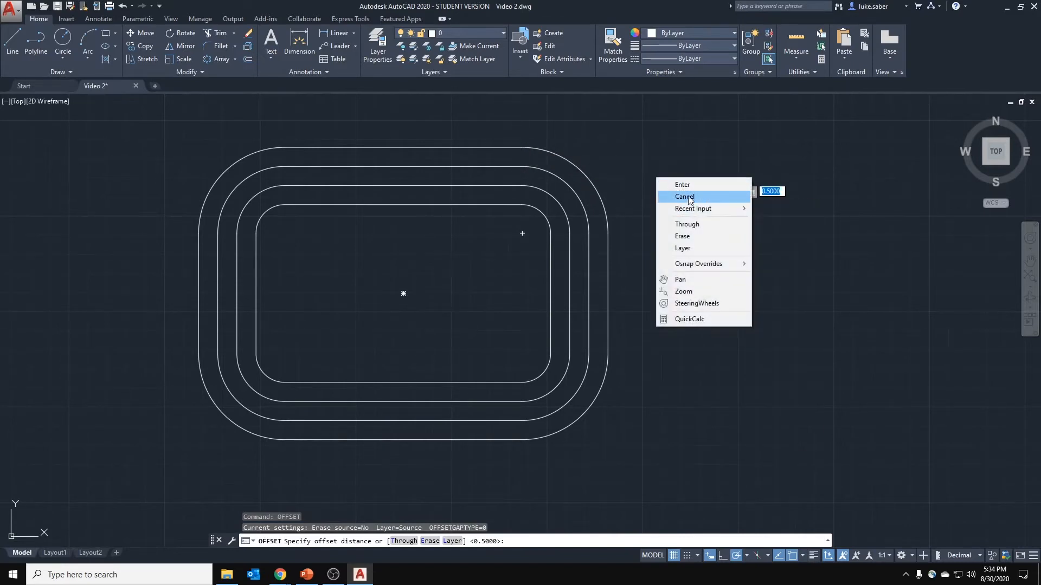
key("Escape")
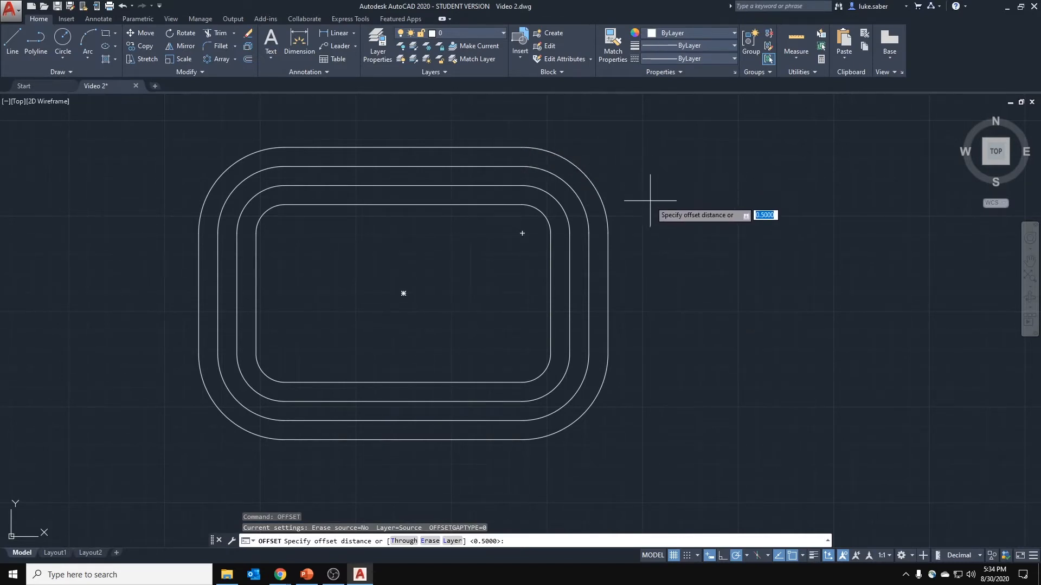
right_click(665, 189)
left_click(680, 236)
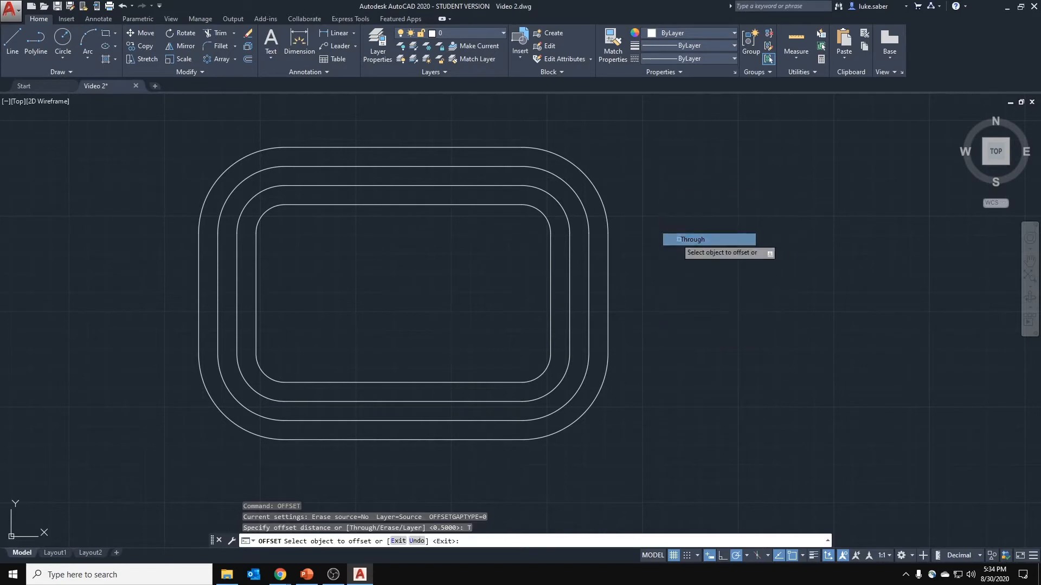
left_click(495, 148)
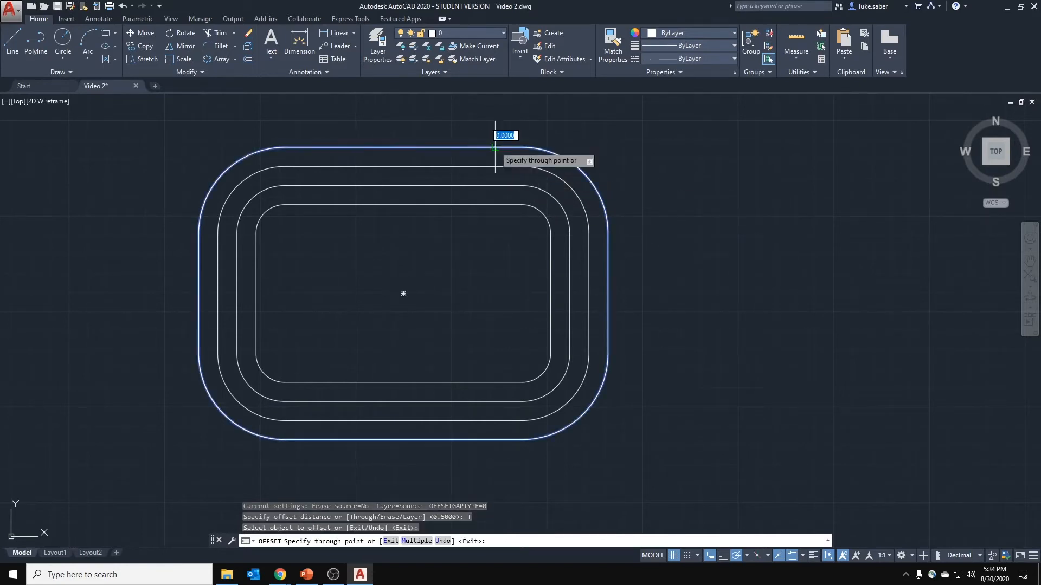
middle_click_drag(531, 139, 529, 242)
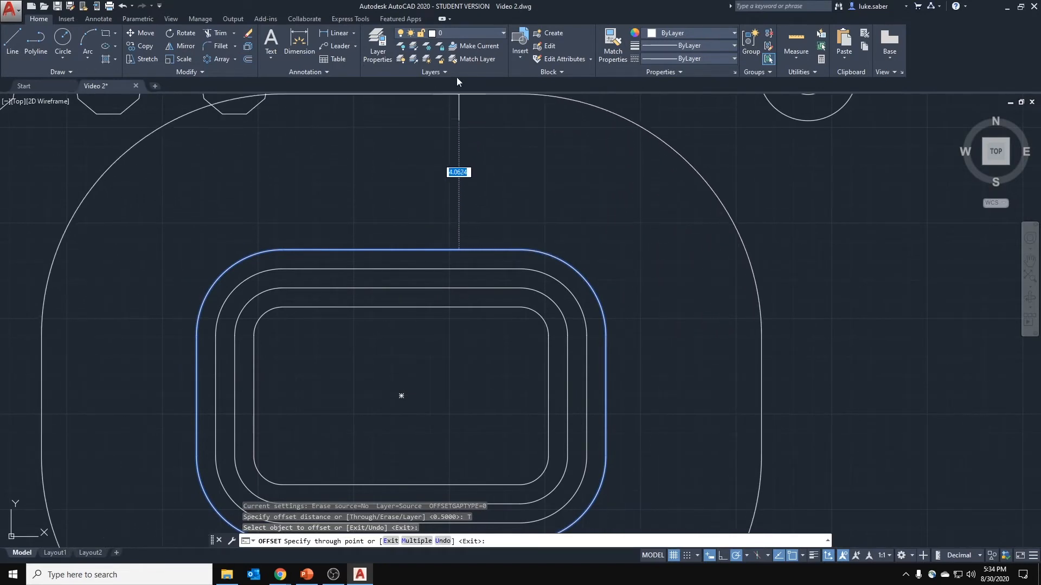
right_click(633, 194)
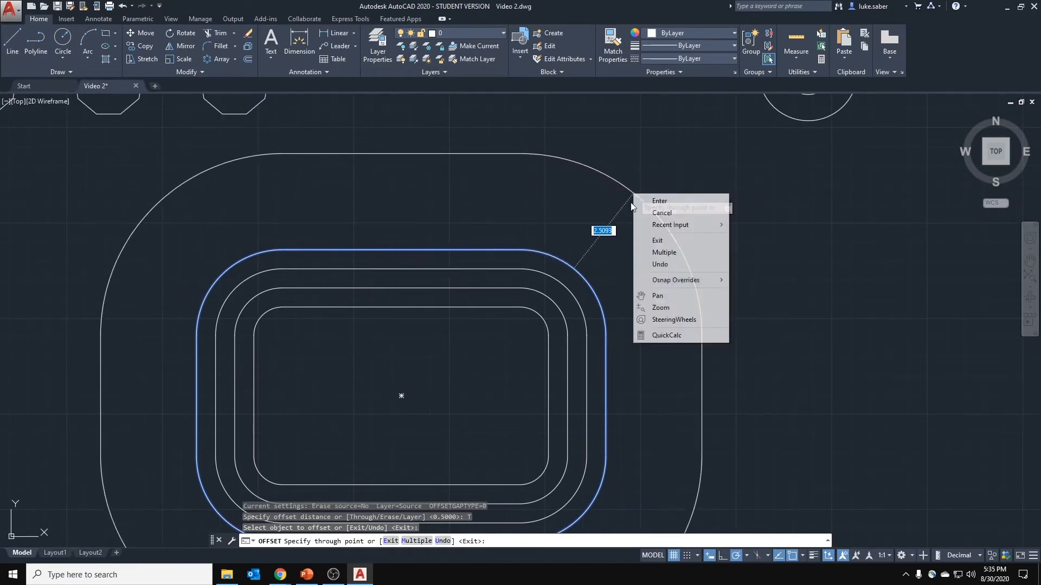
left_click(677, 257)
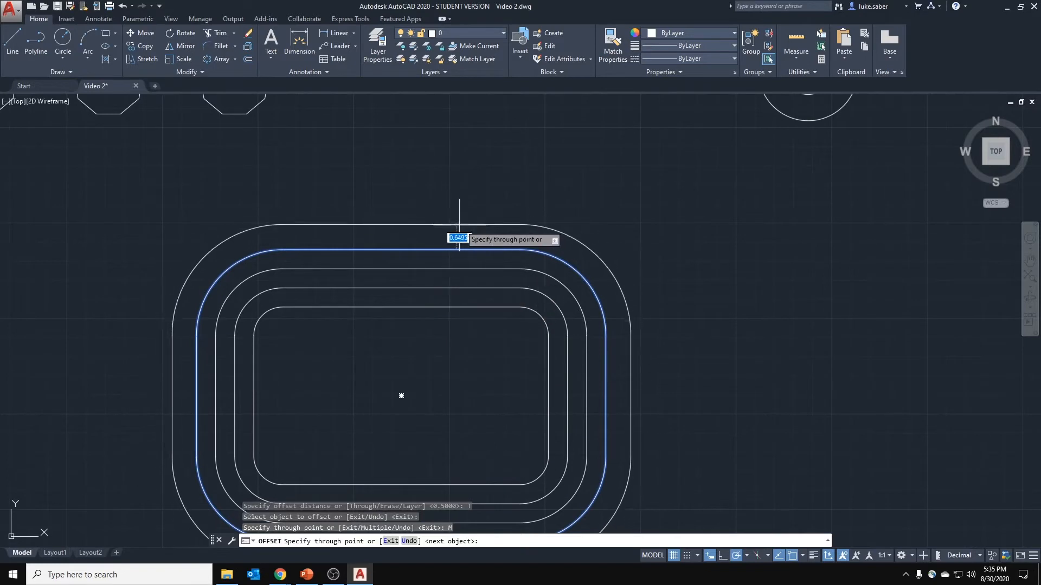
right_click(594, 201)
left_click(645, 247)
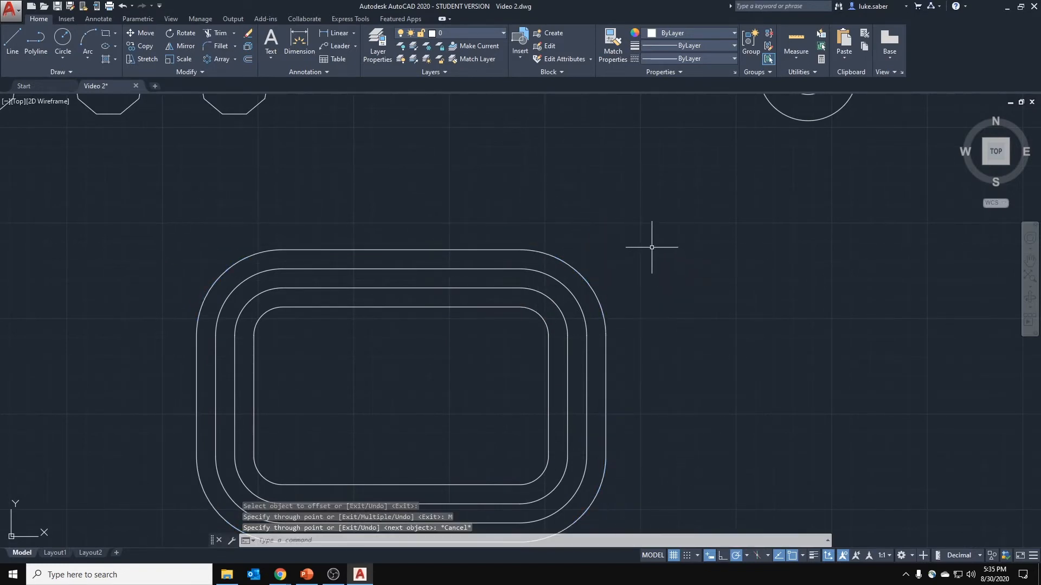
Repeat Offset and open its Layer option to view the Current and Source choices, then cancel.
right_click(650, 231)
left_click(664, 235)
right_click(630, 239)
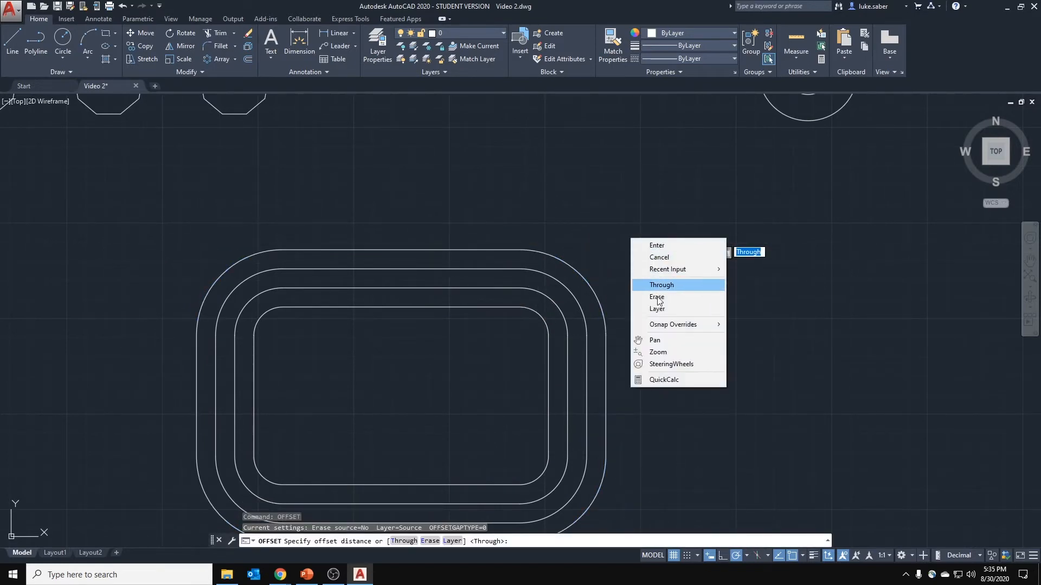
left_click(652, 308)
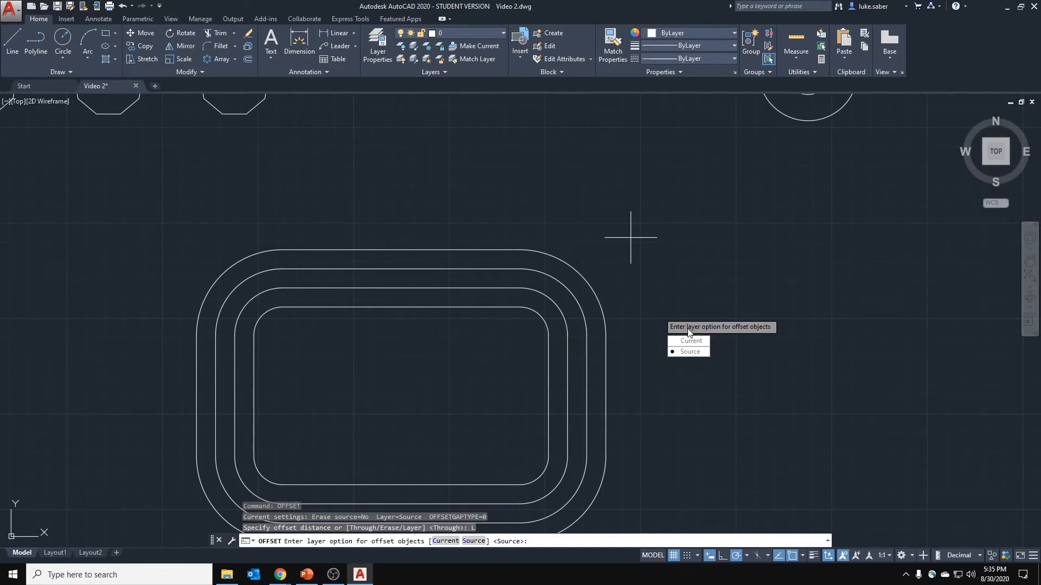
key("Escape")
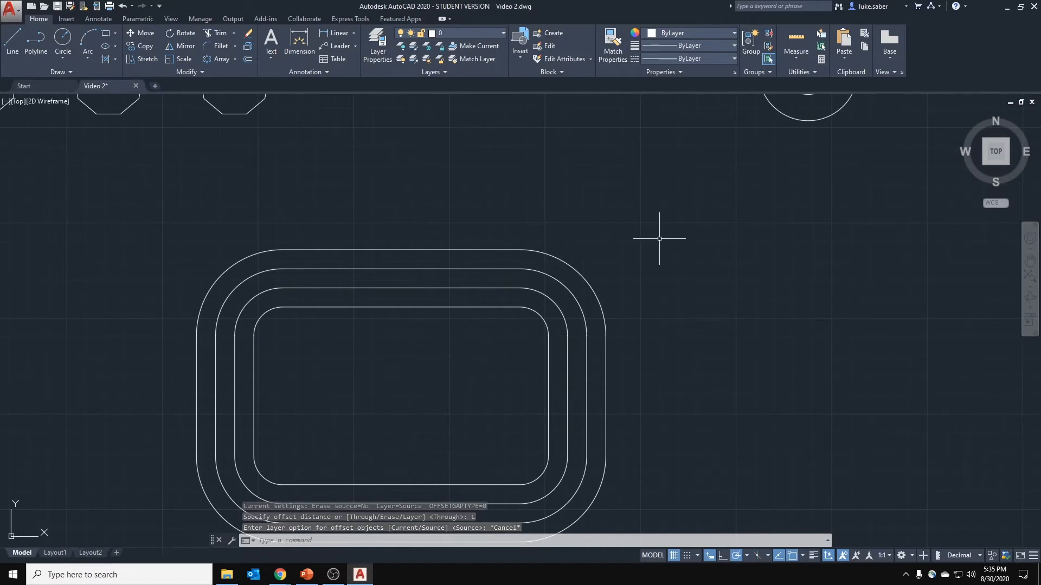
left_click(662, 276)
key("Escape")
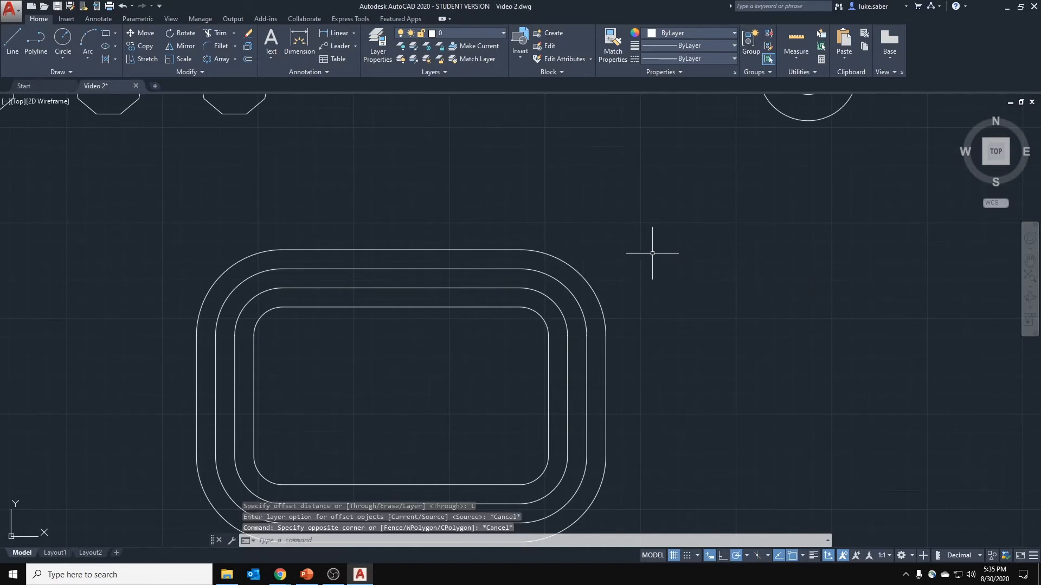
Save the drawing and look up the Lengthen tool's description.
key("ctrl+s")
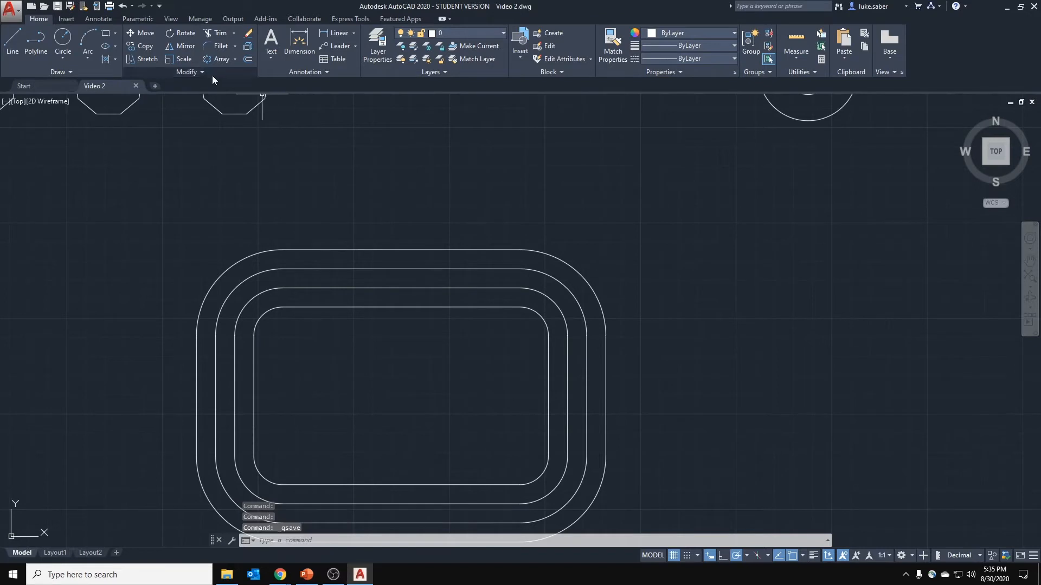
left_click(198, 72)
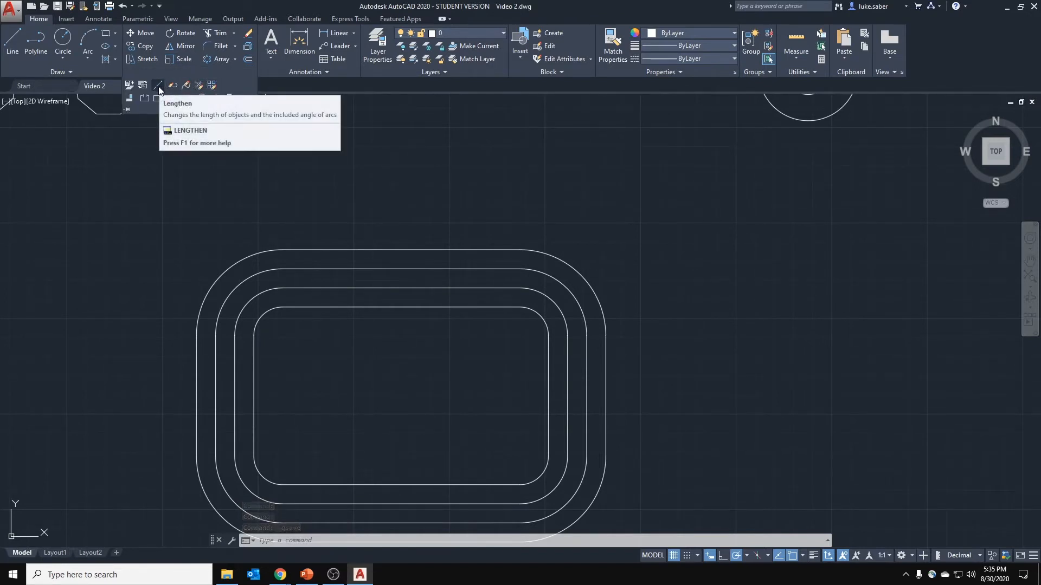
key("Escape")
Draw a single horizontal line in the empty area to the right of the offset rounded rectangles.
left_click(14, 42)
middle_click_drag(697, 298, 260, 293)
left_click(451, 289)
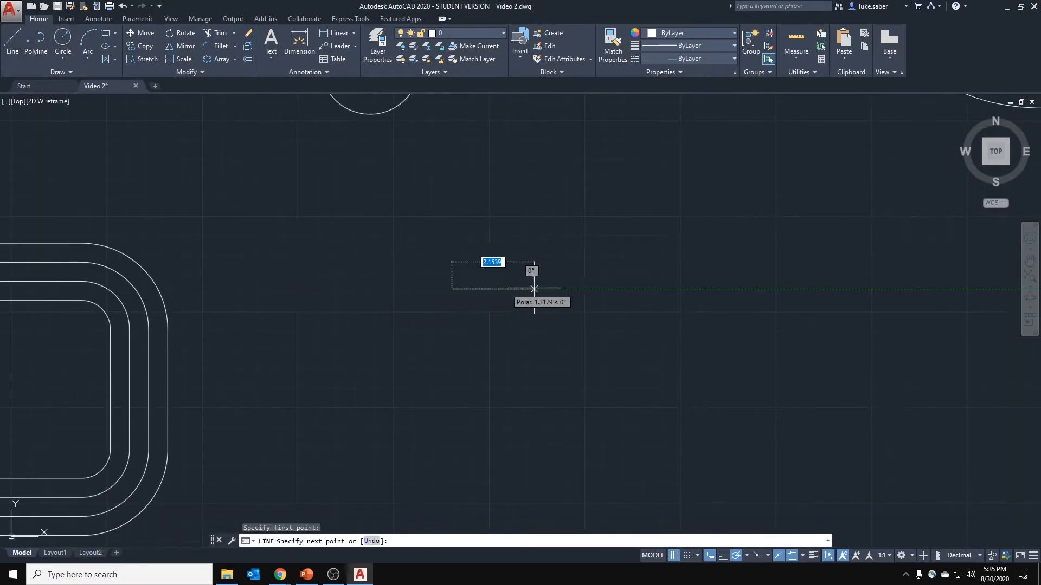
left_click(626, 289)
key("Escape")
key("Escape")
key("Escape")
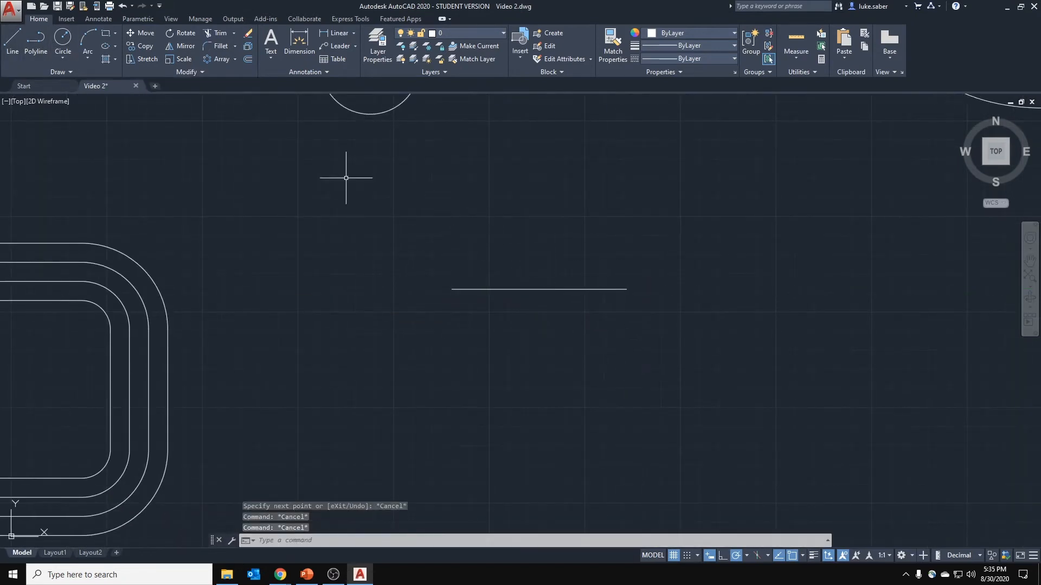
Try Lengthen's DYnamic option on the horizontal line by picking a new end point for its right end.
left_click(144, 75)
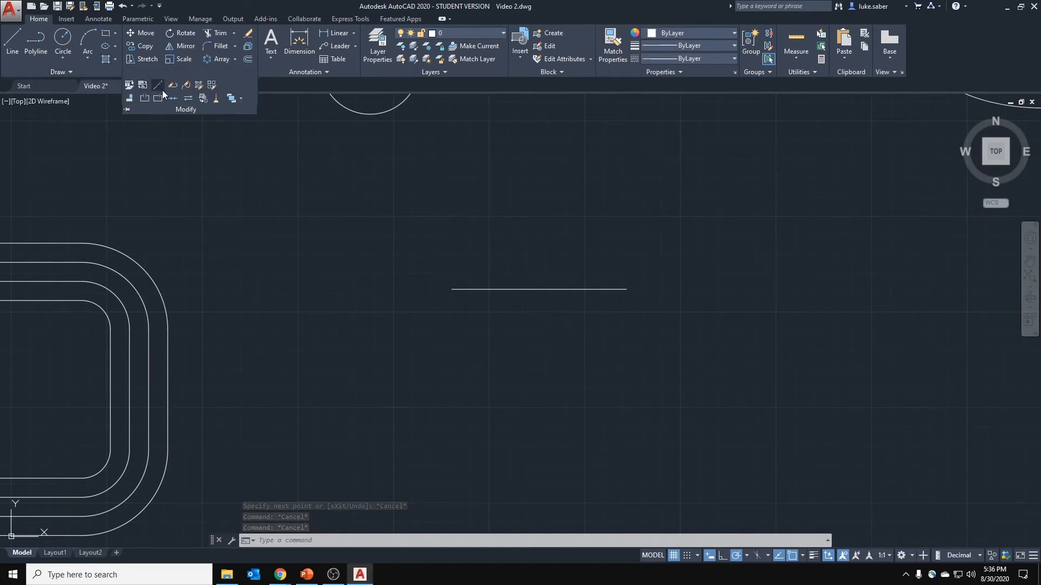
left_click(157, 85)
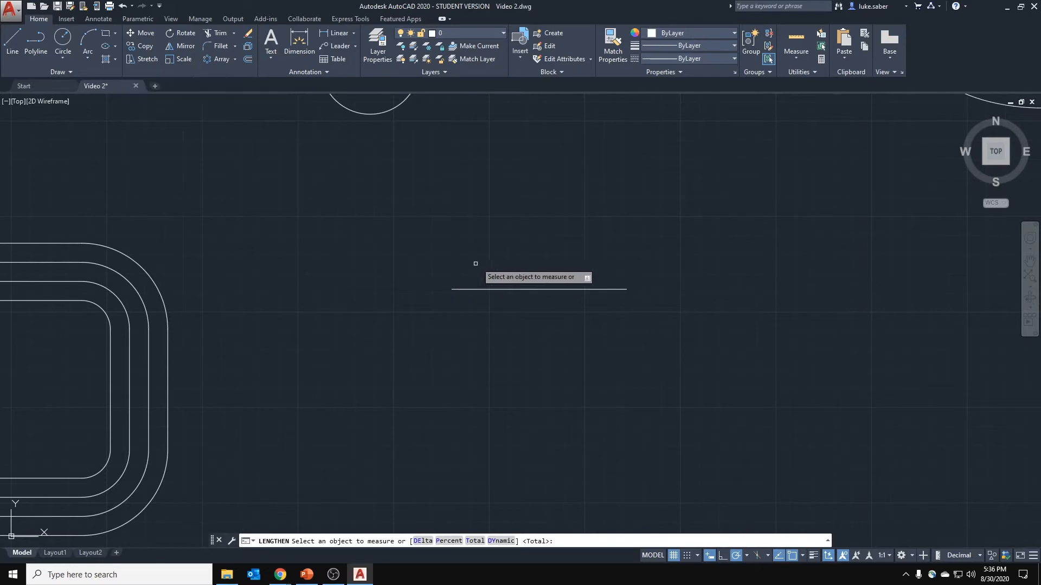
right_click(516, 217)
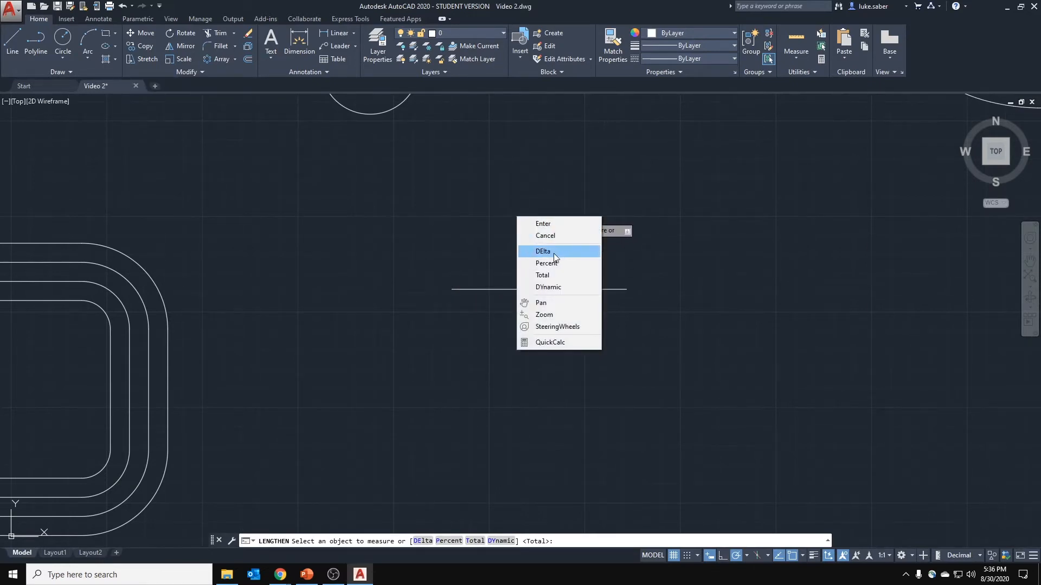
left_click(552, 287)
left_click(558, 289)
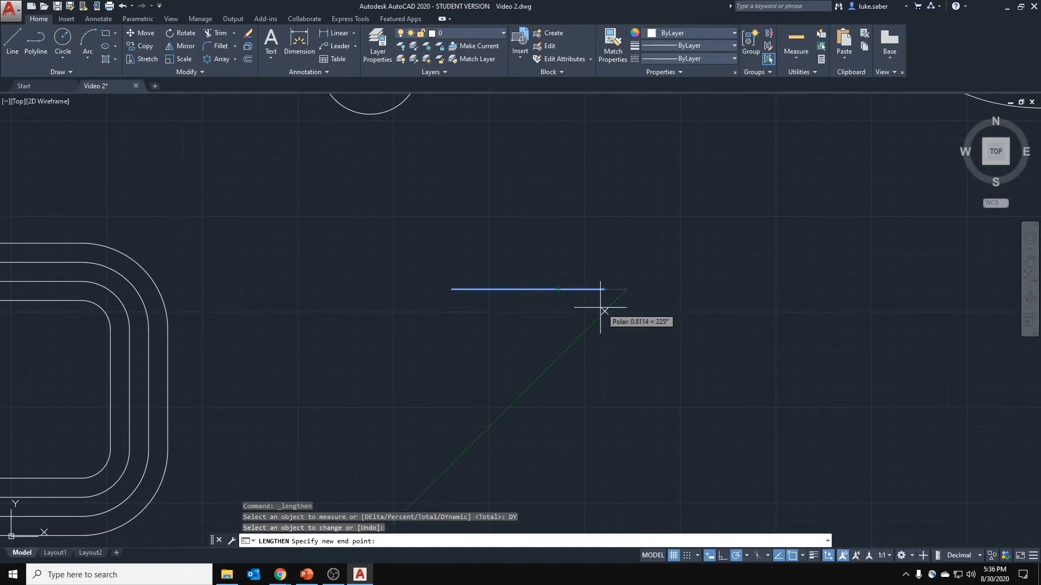
left_click(597, 306)
right_click(589, 313)
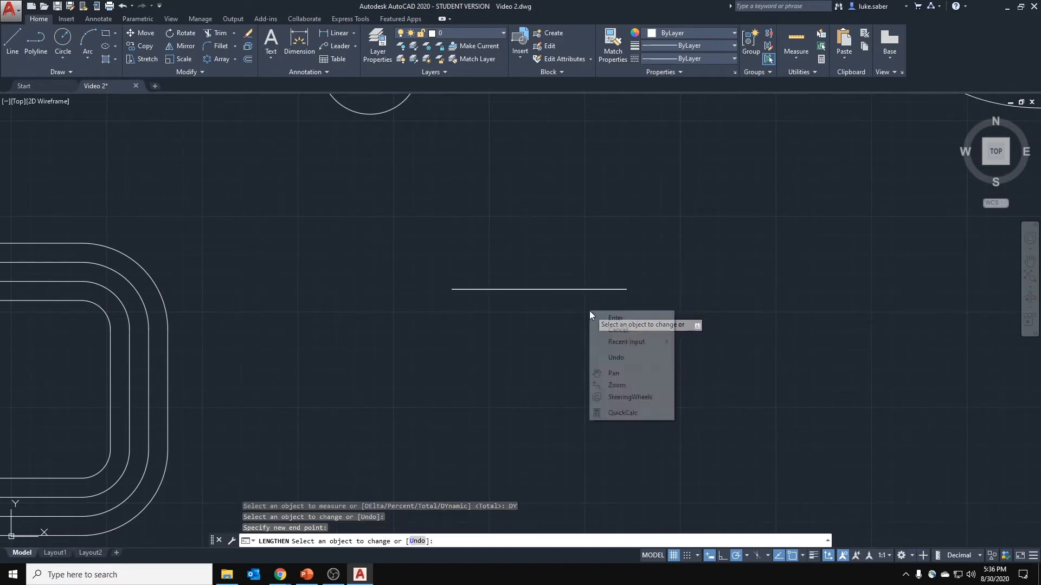
left_click(592, 331)
Lengthen the horizontal line by 1 at its right end using the DElta option.
right_click(574, 330)
left_click(594, 333)
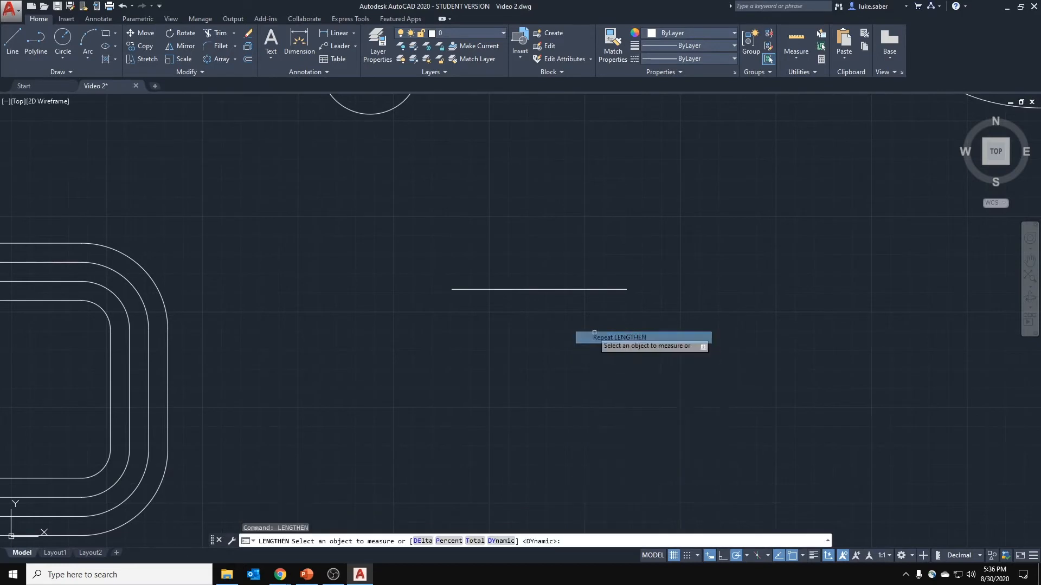
right_click(582, 325)
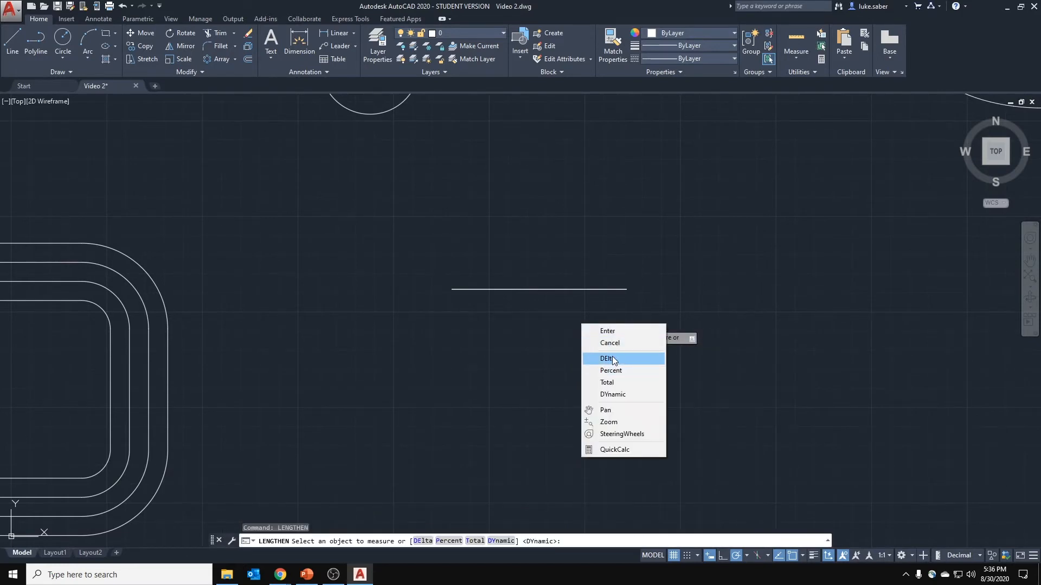
left_click(614, 359)
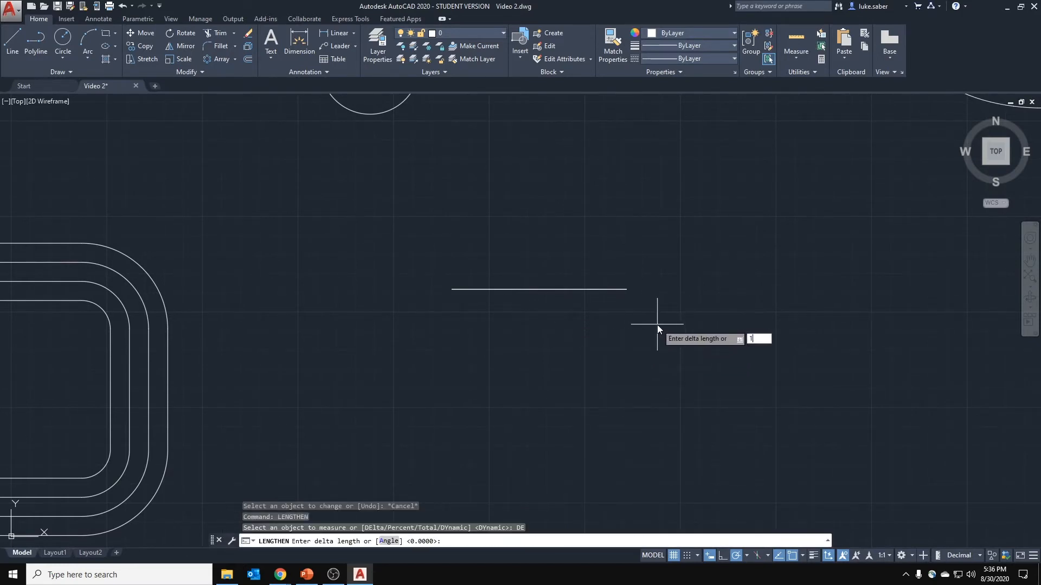
key("Return")
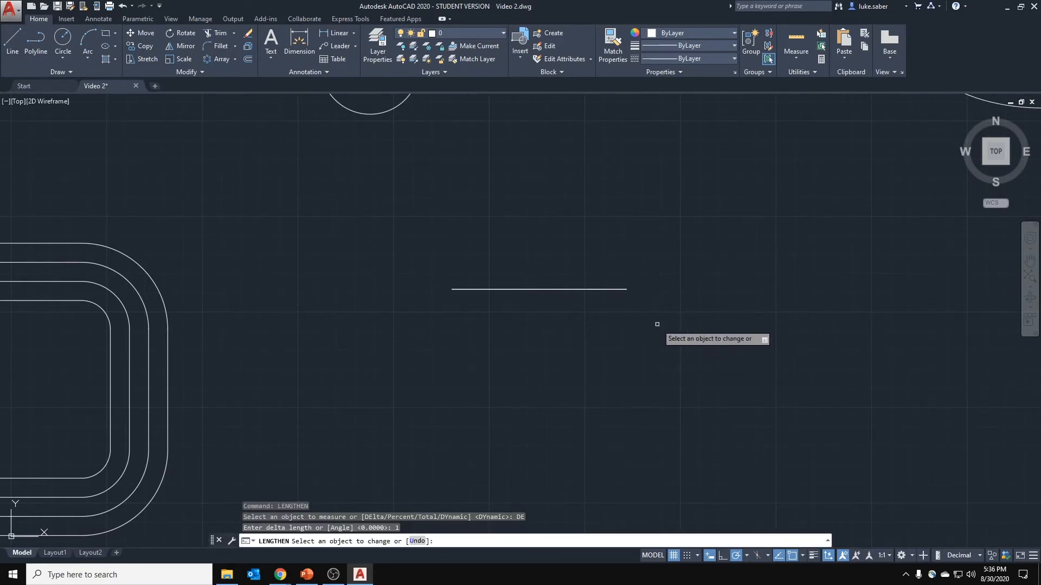
left_click(619, 289)
key("Escape")
Shorten the line from its right end to 75 percent of its length with Lengthen's Percent option, and save the drawing.
right_click(681, 344)
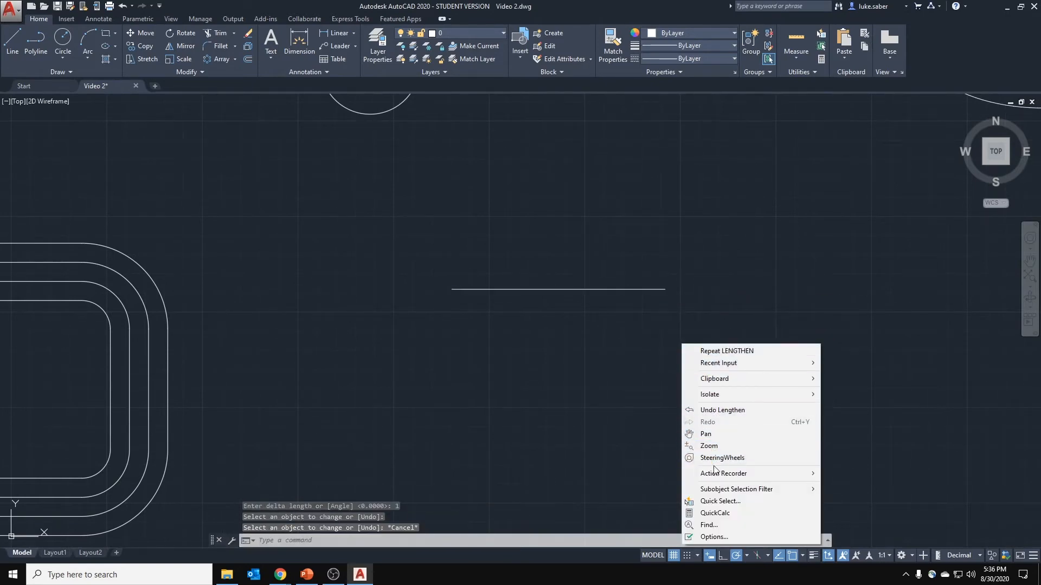
left_click(710, 352)
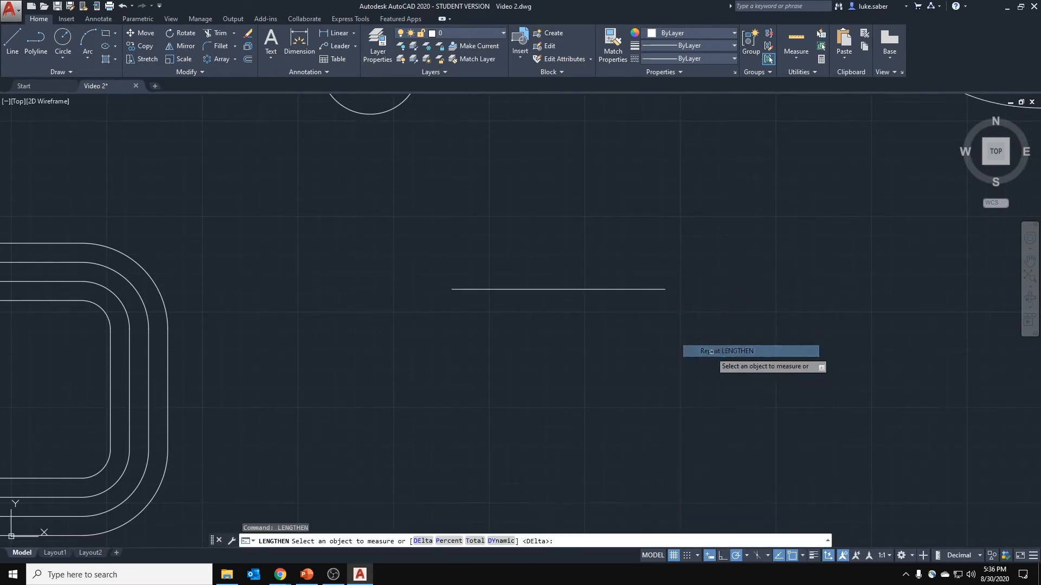
right_click(612, 326)
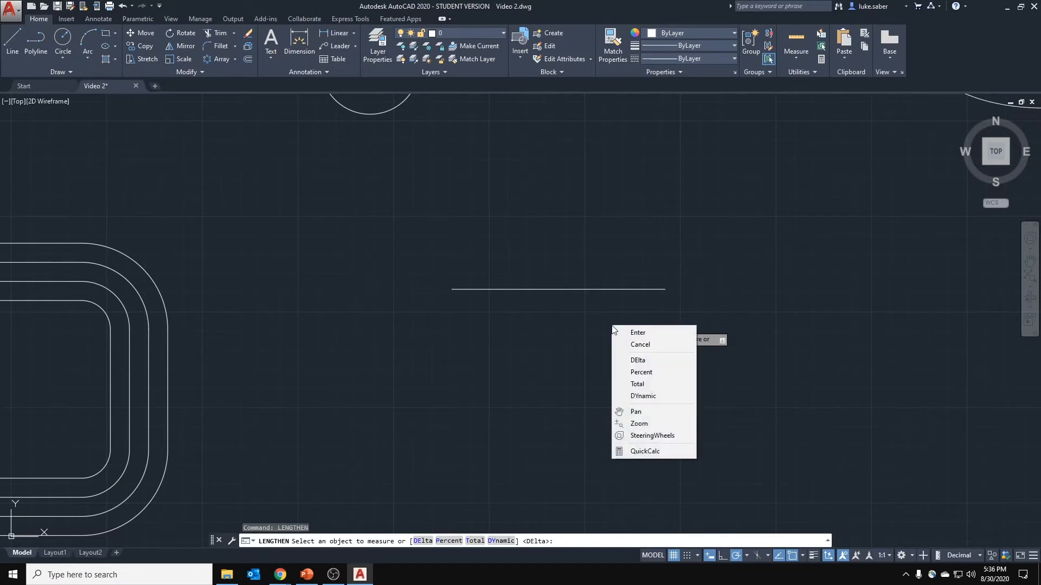
left_click(648, 372)
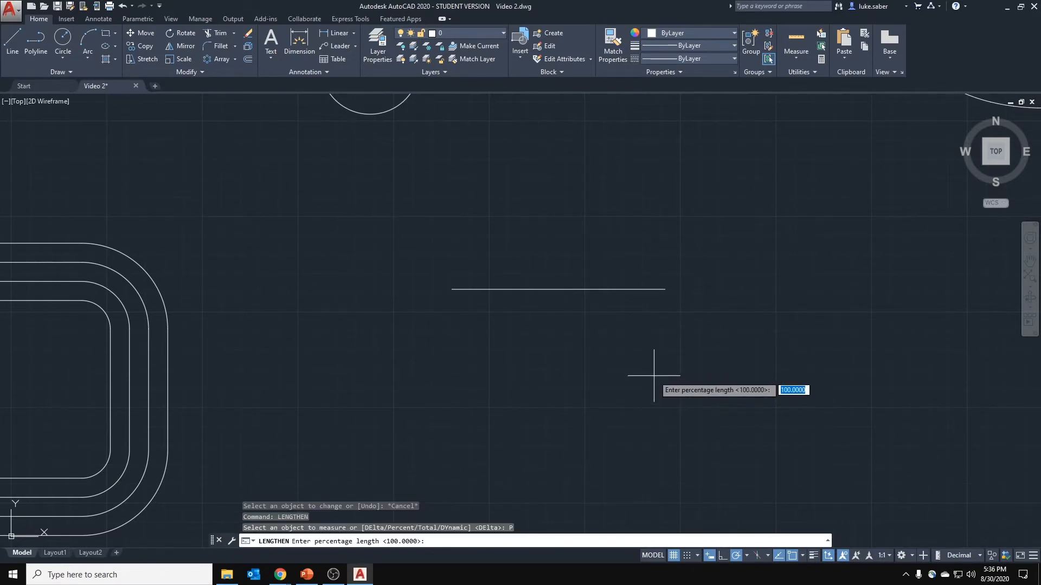
type("75")
key("Return")
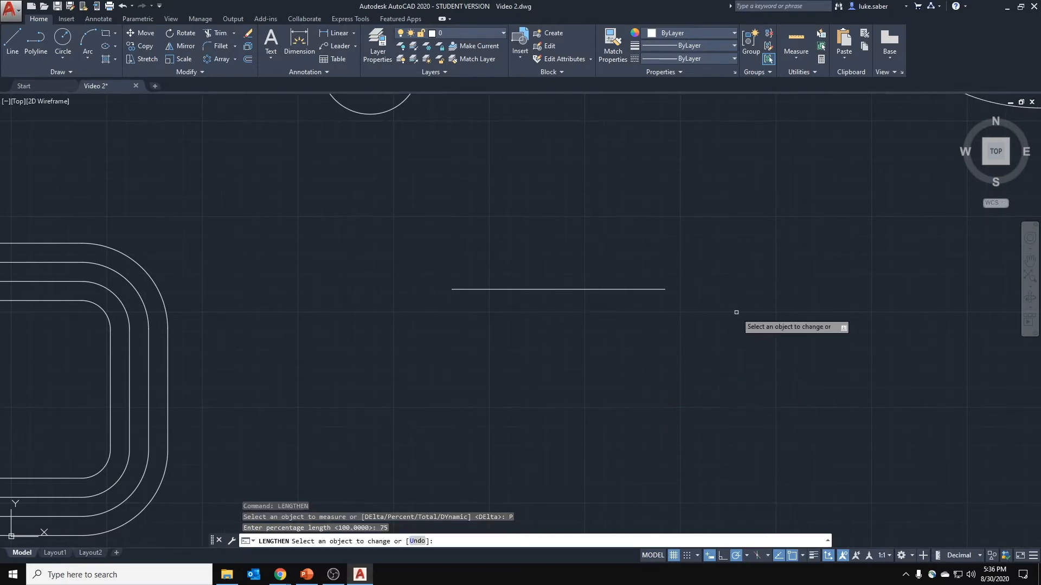
left_click(637, 290)
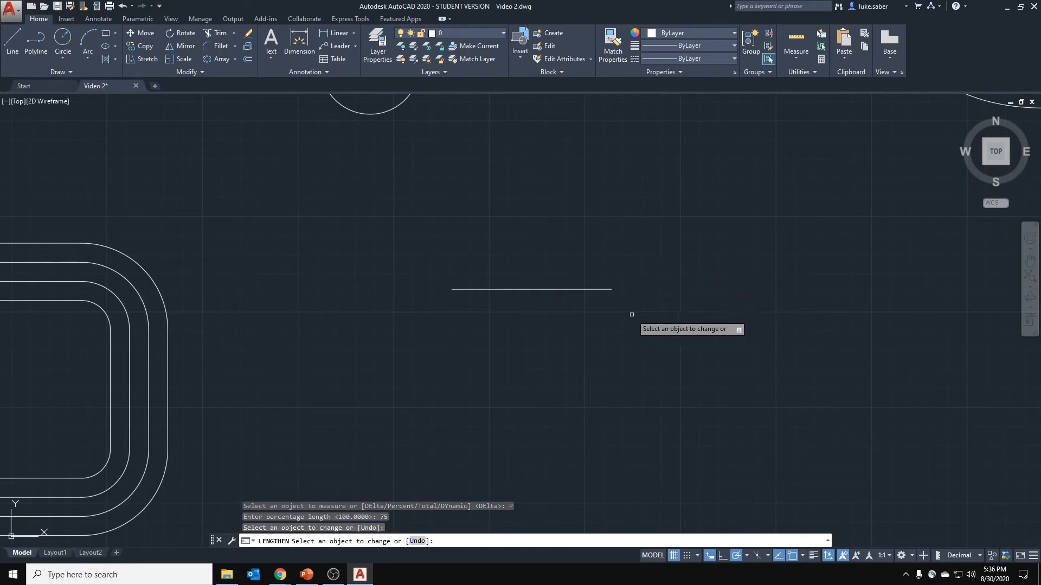
key("Return")
key("ctrl+s")
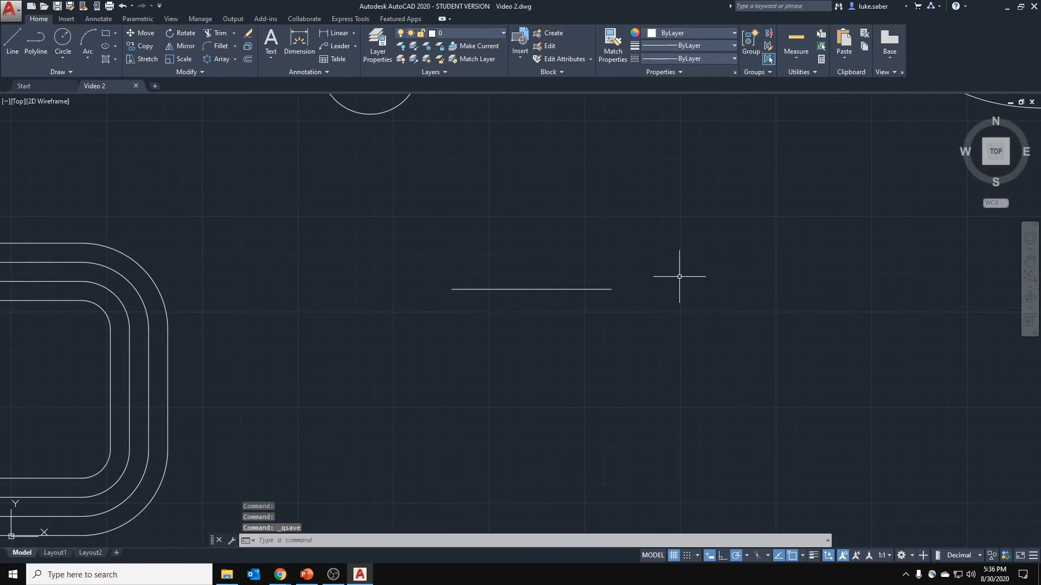
Extend the horizontal line at its right end by grip editing with the Lengthen option, and save the drawing.
left_click(577, 289)
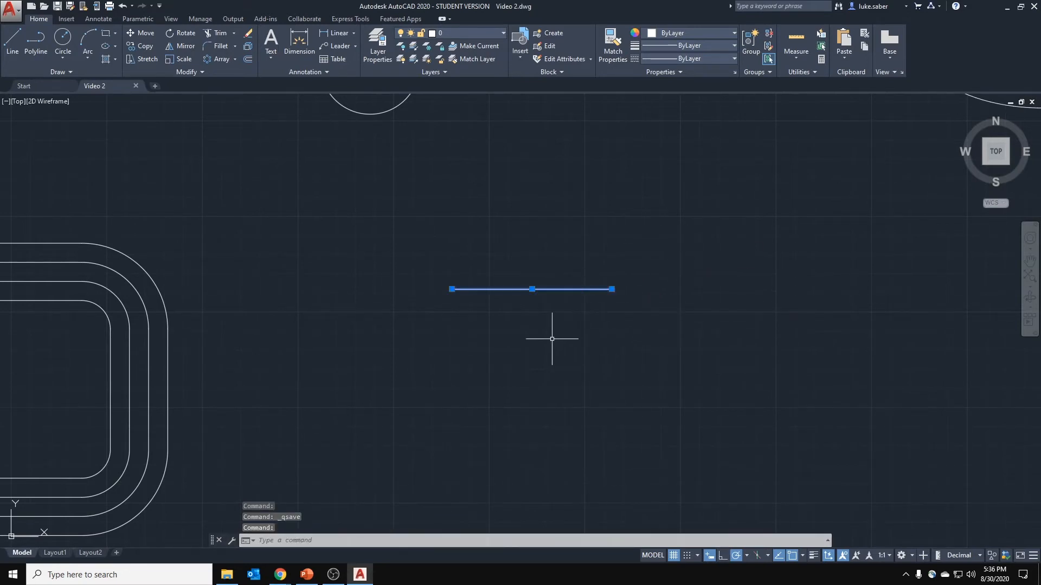
left_click(611, 289)
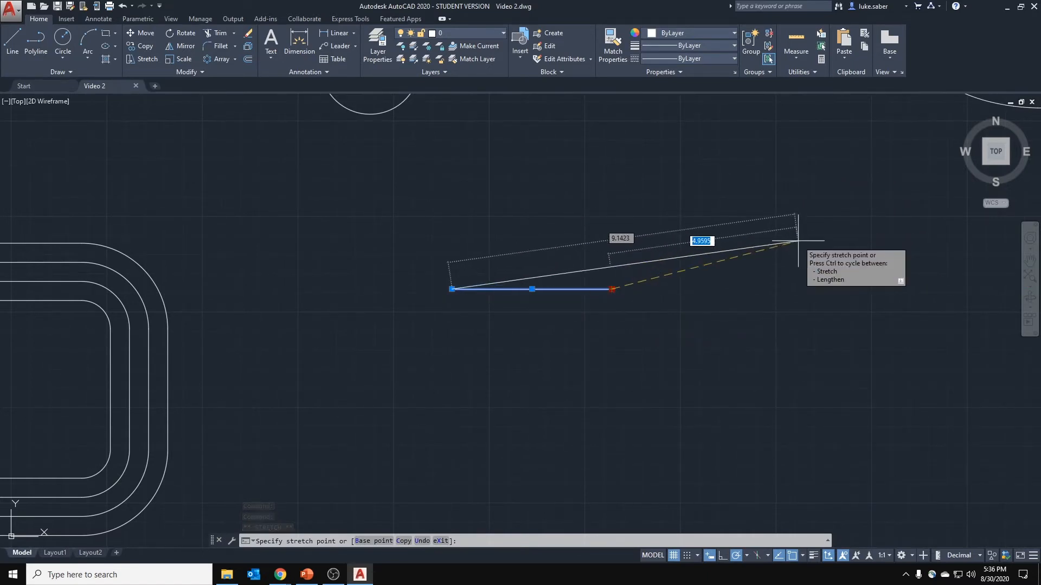
right_click(798, 240)
left_click(831, 290)
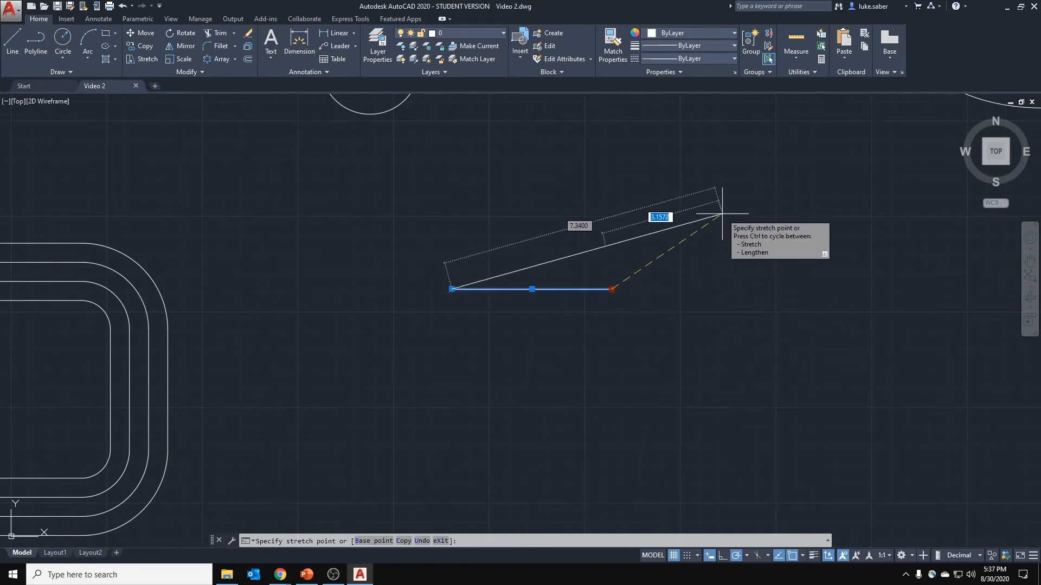
right_click(721, 215)
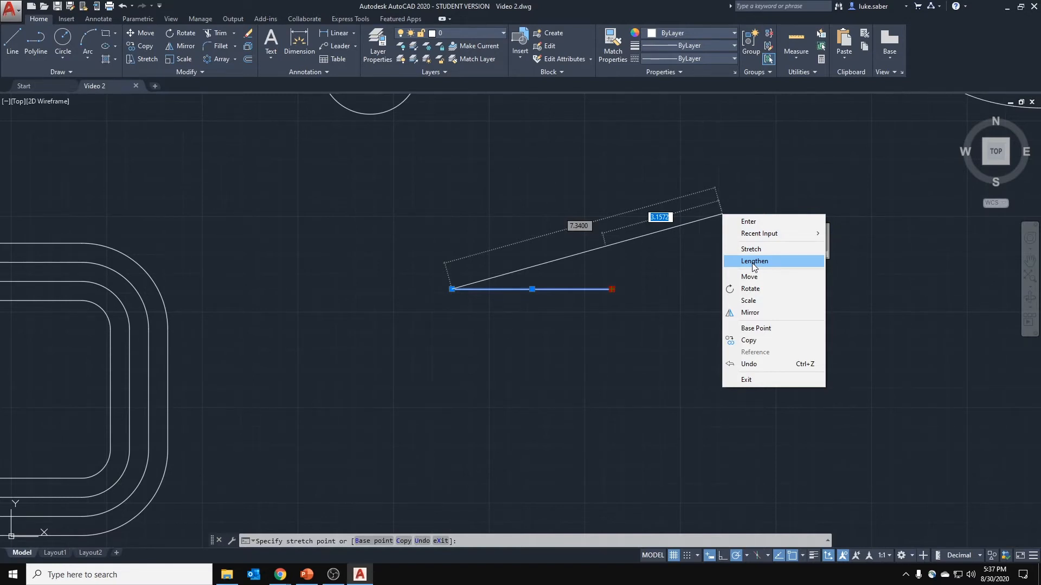
left_click(849, 227)
left_click(663, 289)
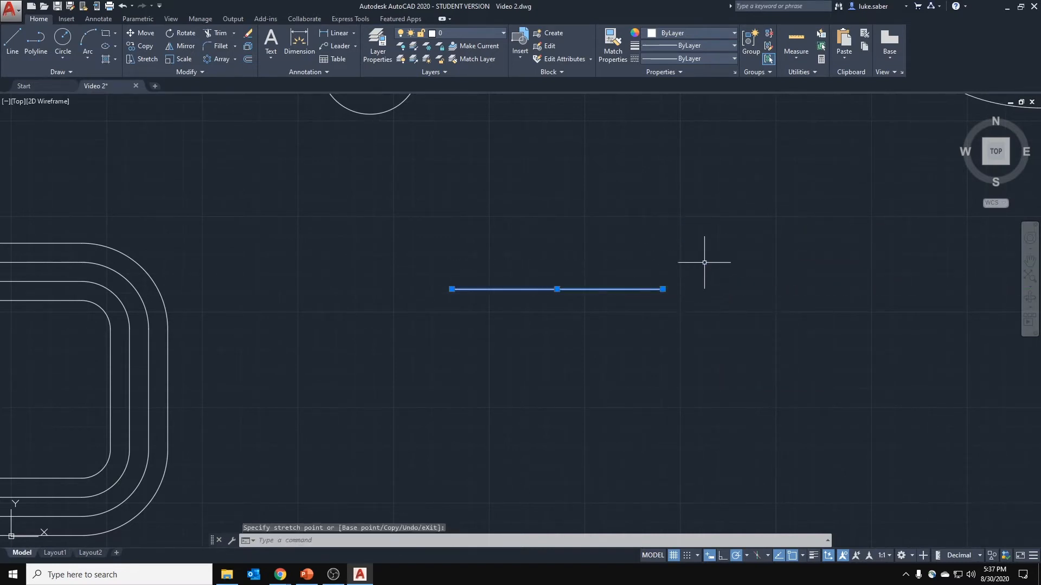
key("Escape")
key("ctrl+s")
Select the rectangular polygon array to view its row and column settings, and clear the selection.
left_click(178, 72)
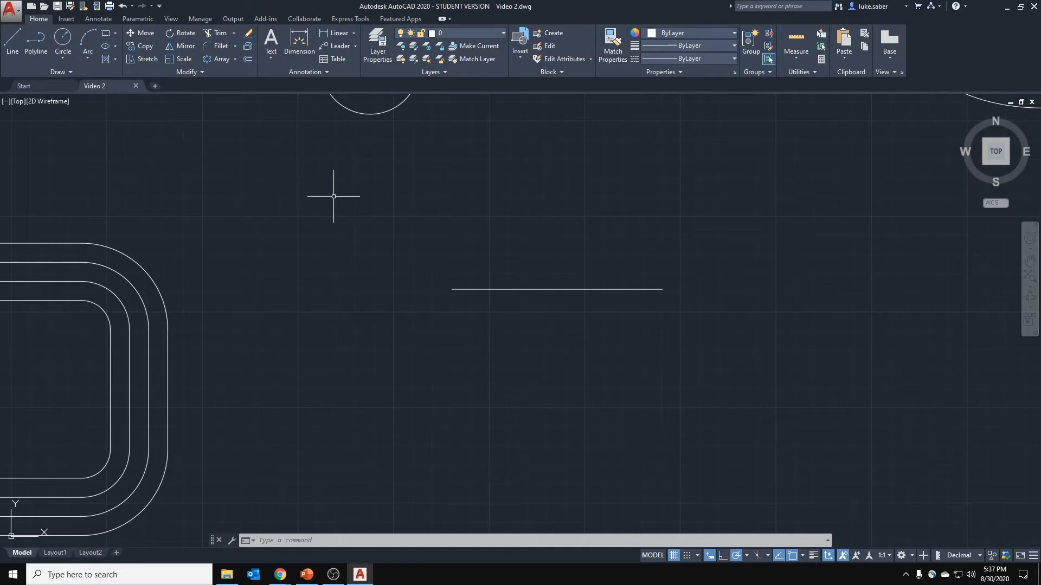
scroll(264, 257, "down", 4)
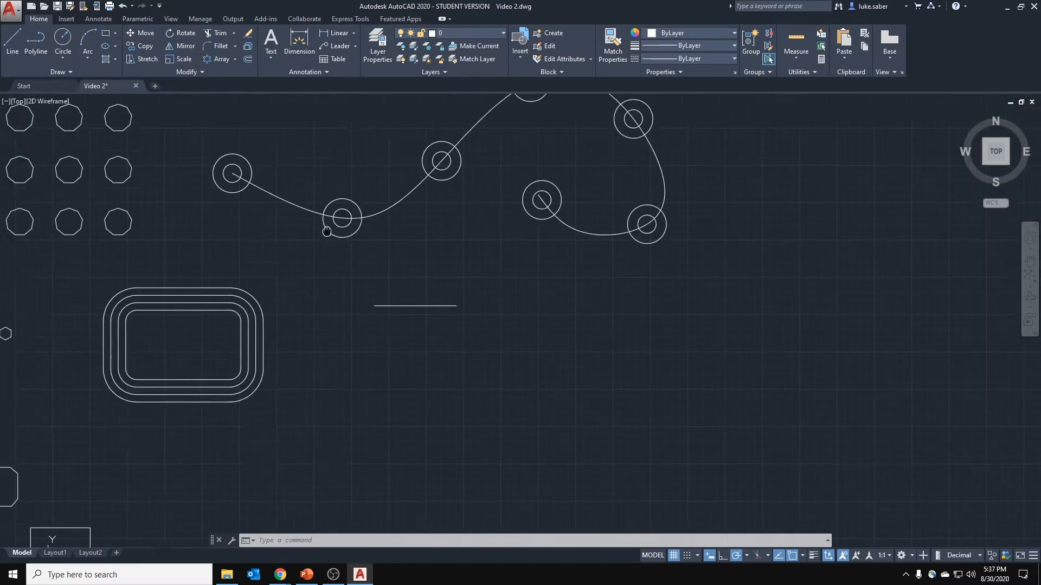
scroll(374, 306, "up", 1)
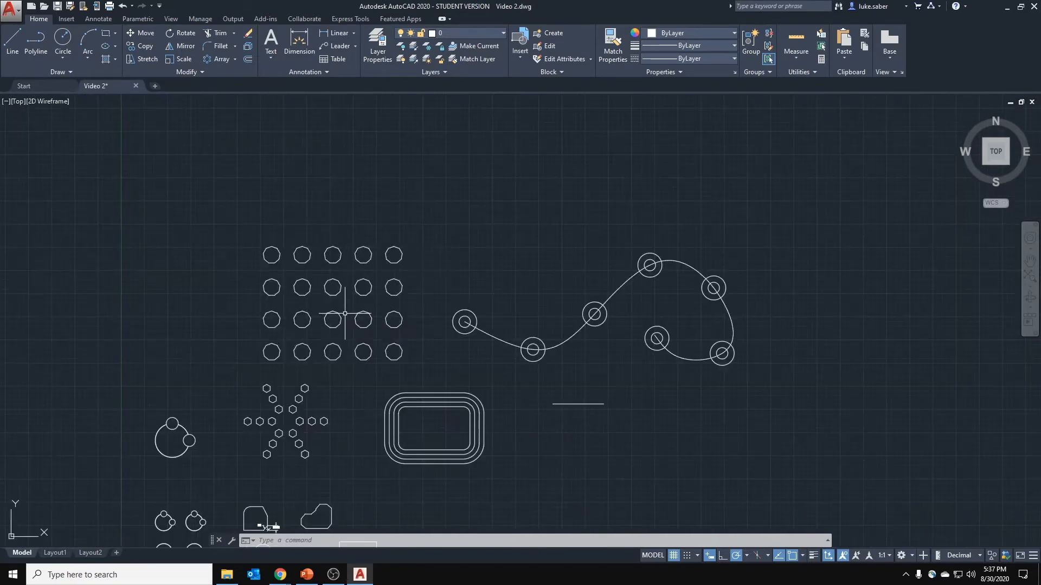
left_click(287, 349)
left_click(263, 344)
scroll(269, 340, "up", 5)
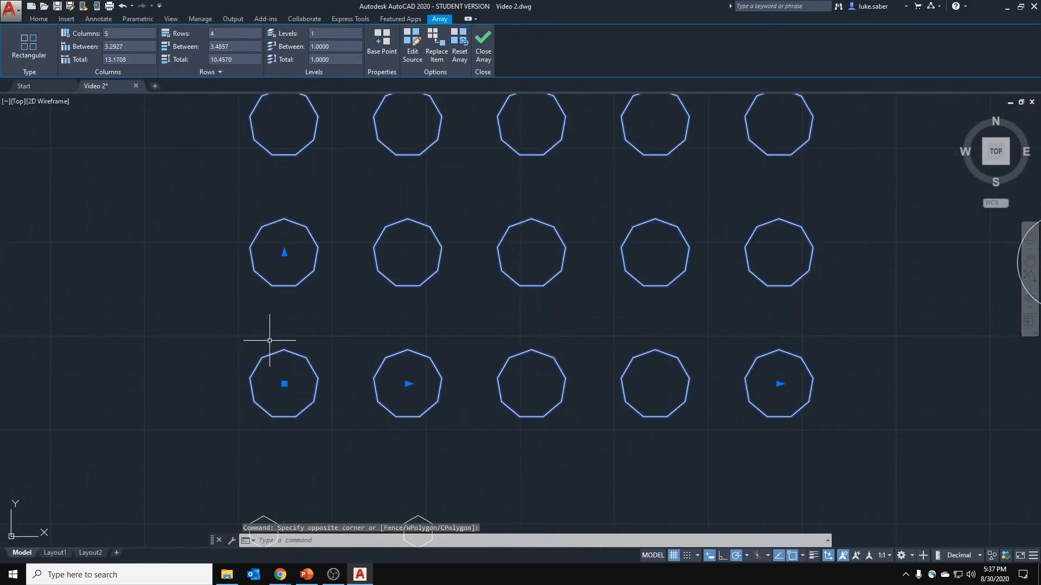
key("Escape")
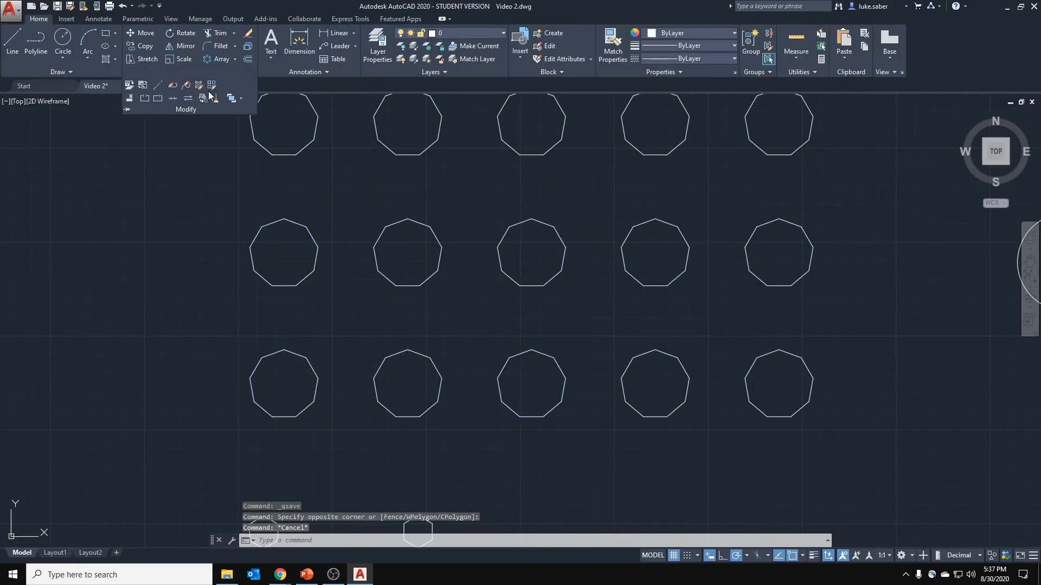
Open the row count of the rectangular polygon array for editing with the Edit Array command, and cancel the command.
left_click(219, 71)
left_click(211, 84)
left_click(311, 364)
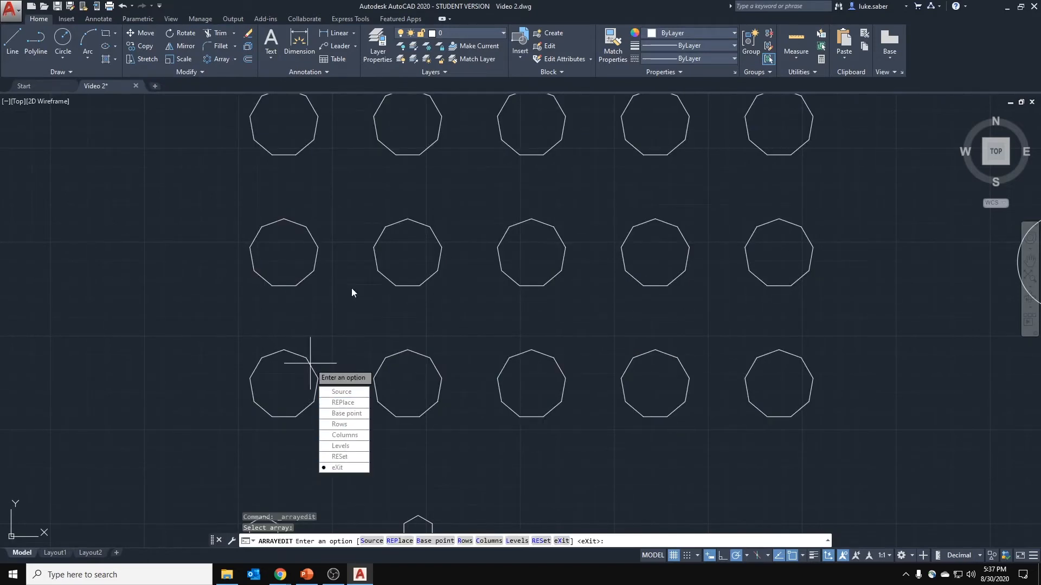
left_click(340, 424)
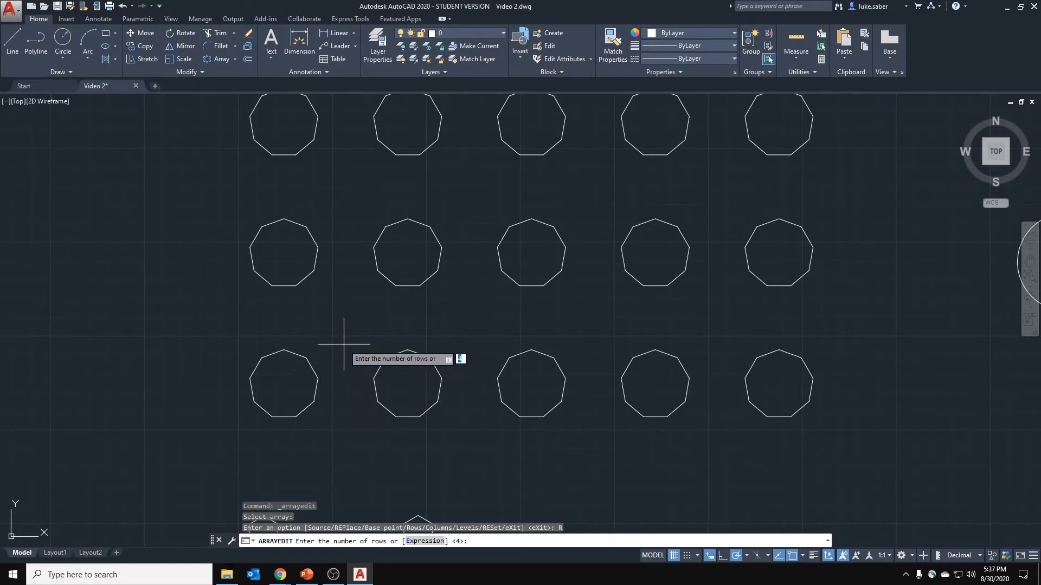
scroll(624, 282, "down", 5)
middle_click_drag(673, 302, 539, 289)
scroll(581, 325, "up", 6)
key("Escape")
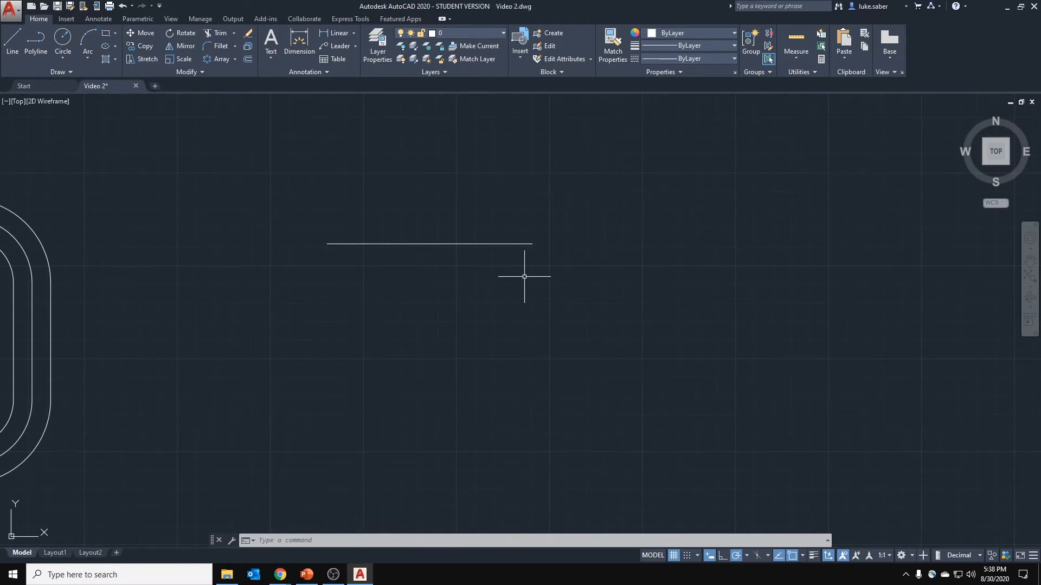
Save the drawing.
key("ctrl+s")
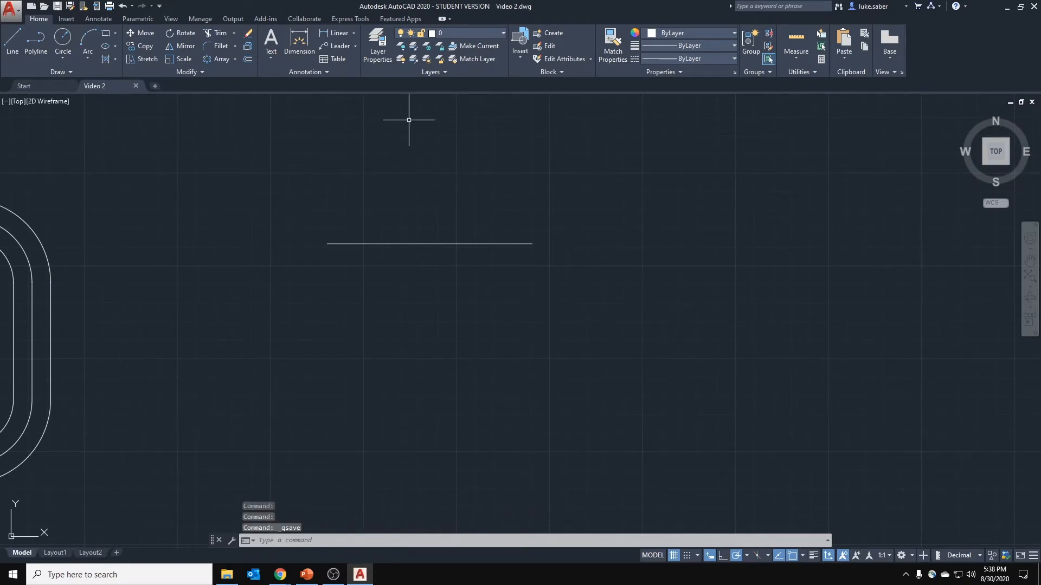
left_click(194, 74)
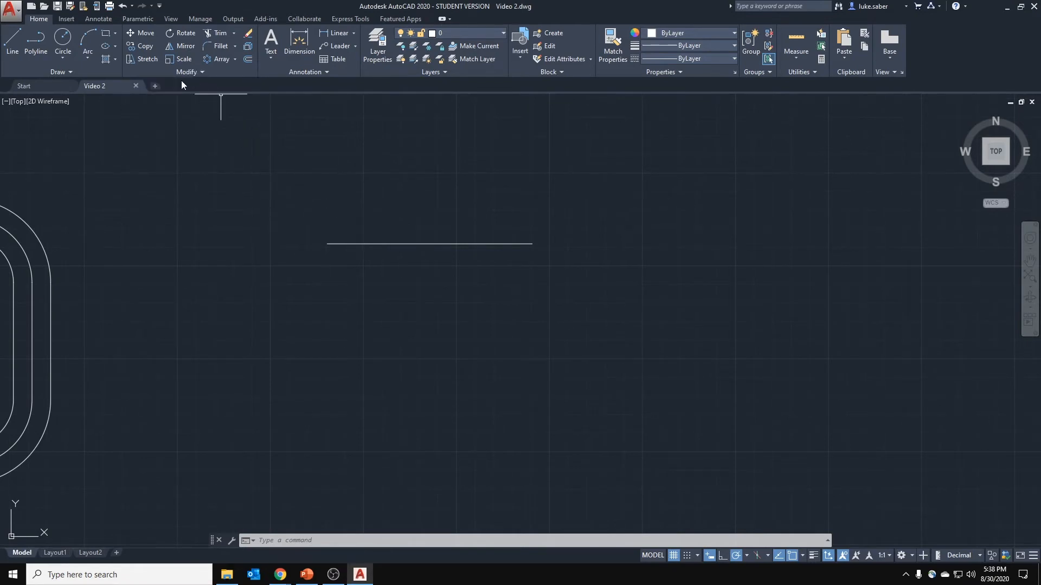
left_click(164, 71)
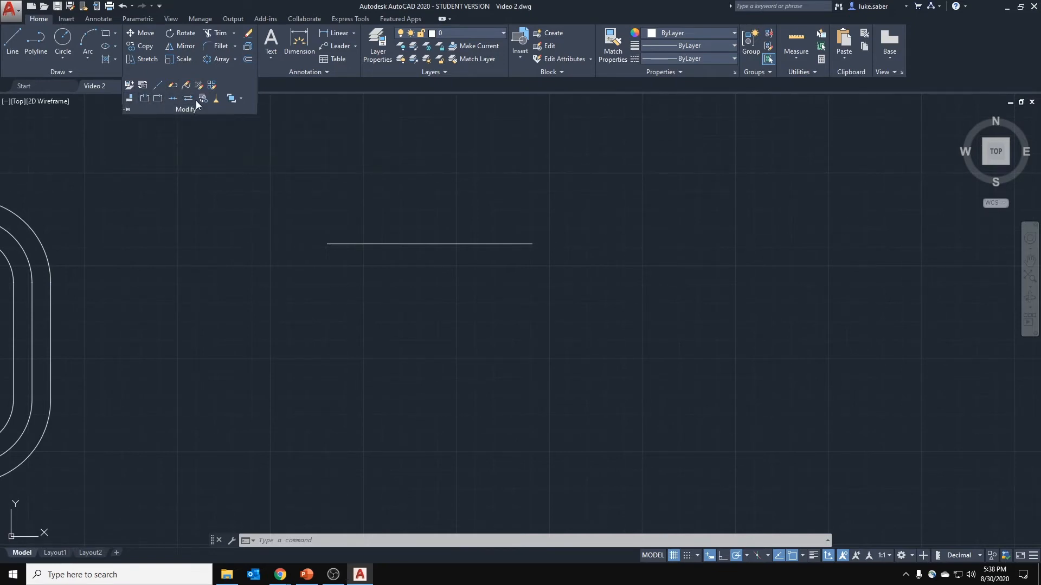
key("Escape")
Draw a wide horizontal rectangle in the empty area to the right of the existing line.
middle_click_drag(390, 162, 181, 186)
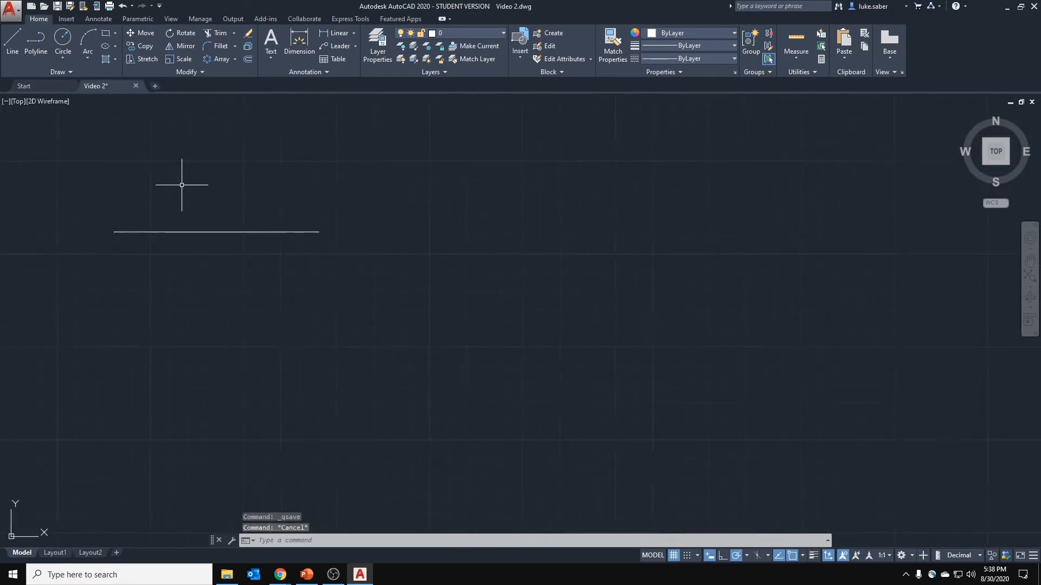
scroll(181, 186, "down", 4)
middle_click_drag(379, 222, 348, 274)
middle_click_drag(286, 202, 240, 125)
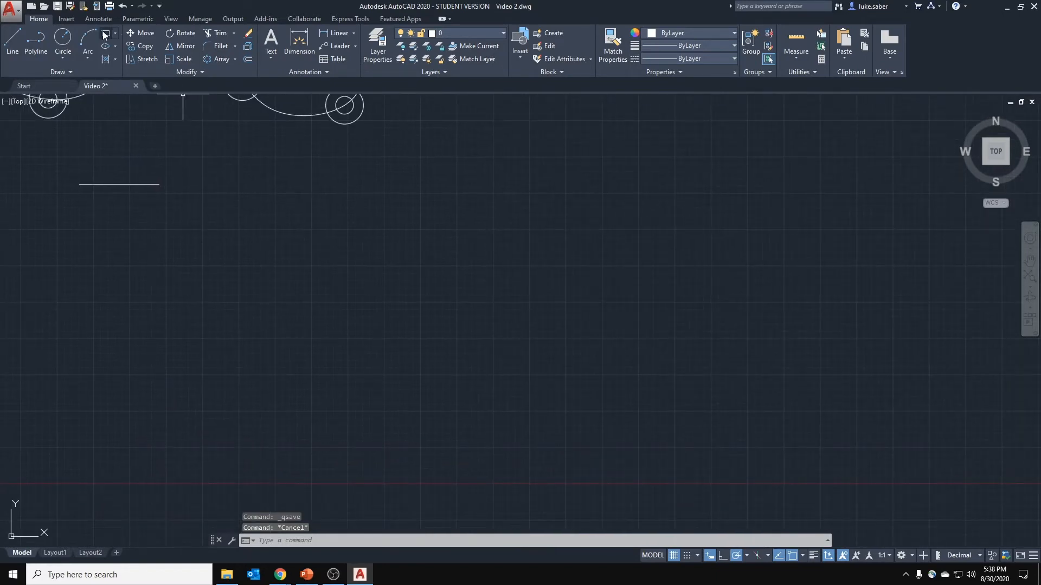
left_click(106, 33)
left_click(403, 193)
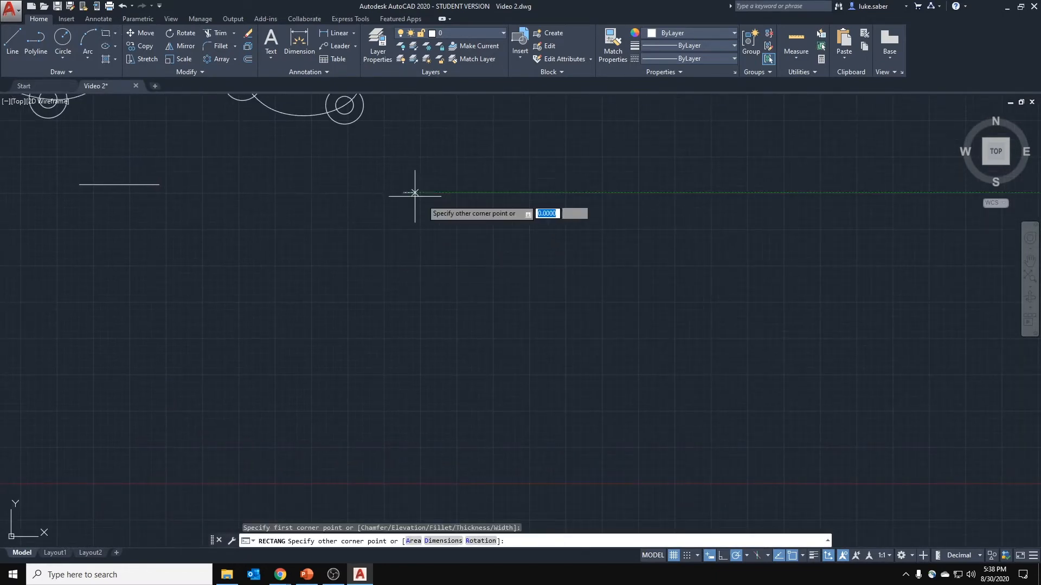
left_click(600, 252)
Draw a second, taller rectangle between the existing line and the wide rectangle.
key("space")
left_click(339, 175)
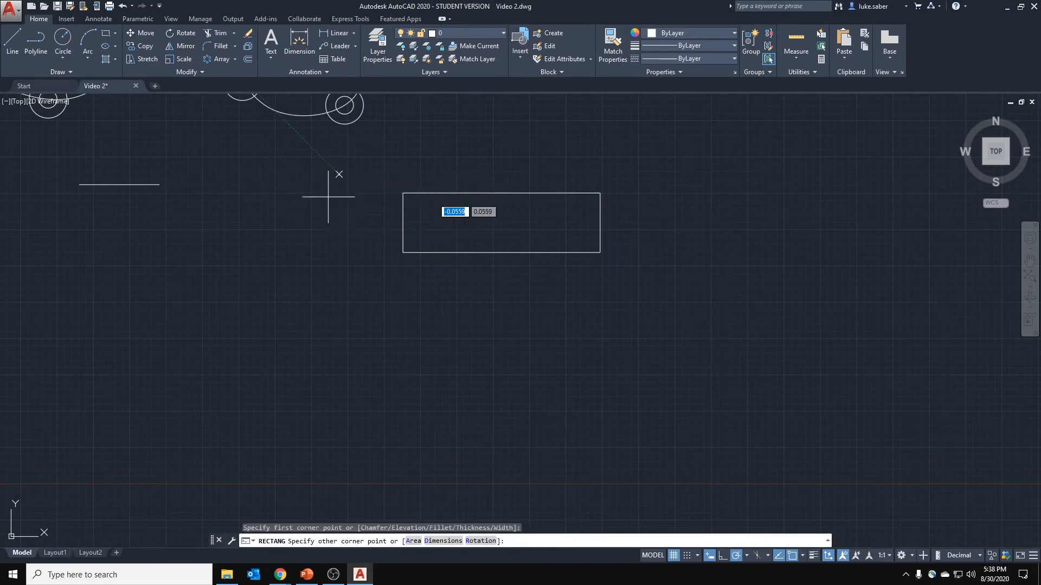
left_click(231, 308)
scroll(316, 255, "up", 2)
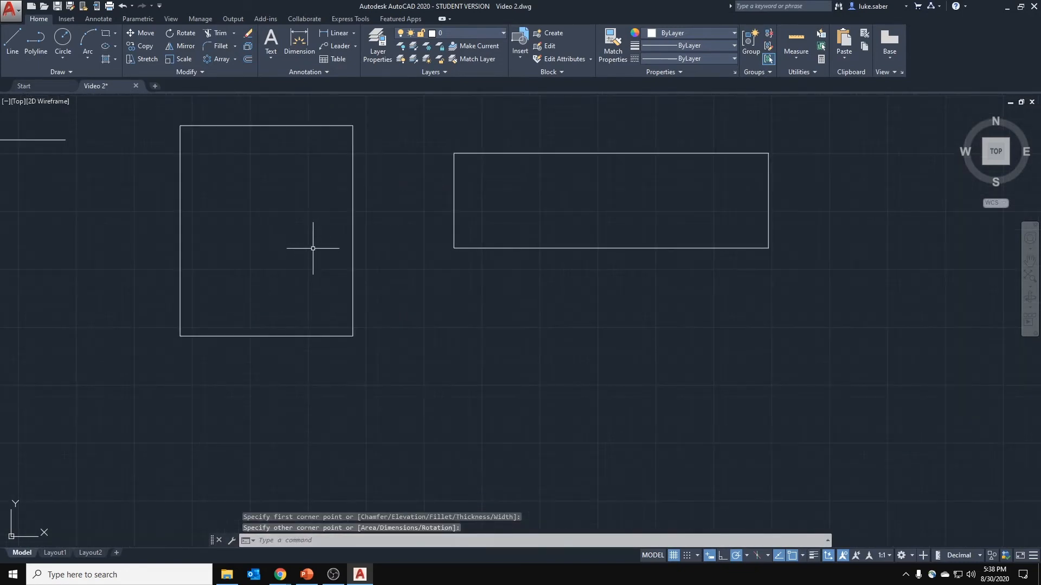
key("Escape")
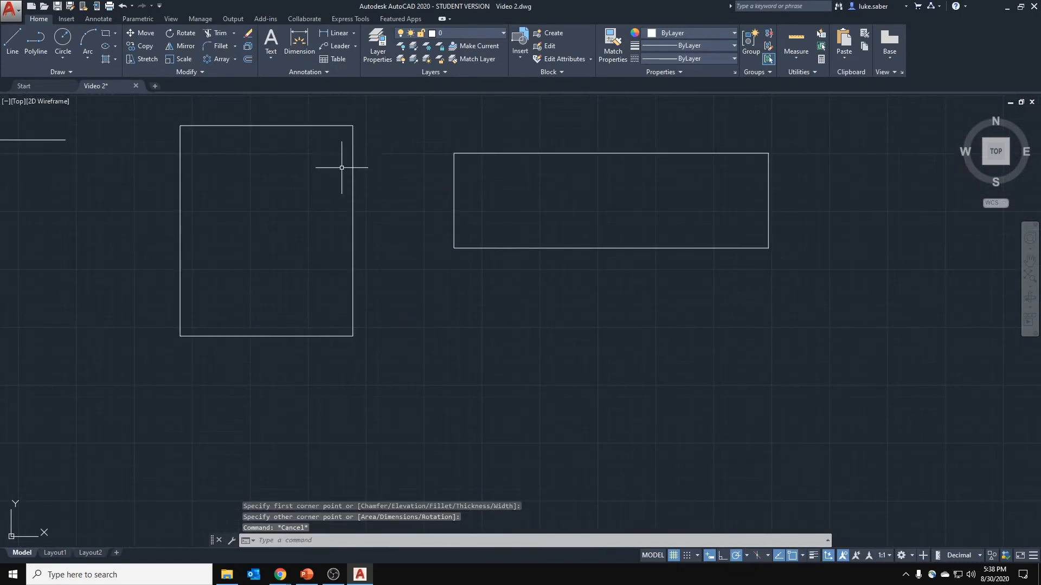
Align both rectangles with one point pair, from the tall rectangle's lower-right corner to the wide rectangle's lower-left corner.
left_click(225, 71)
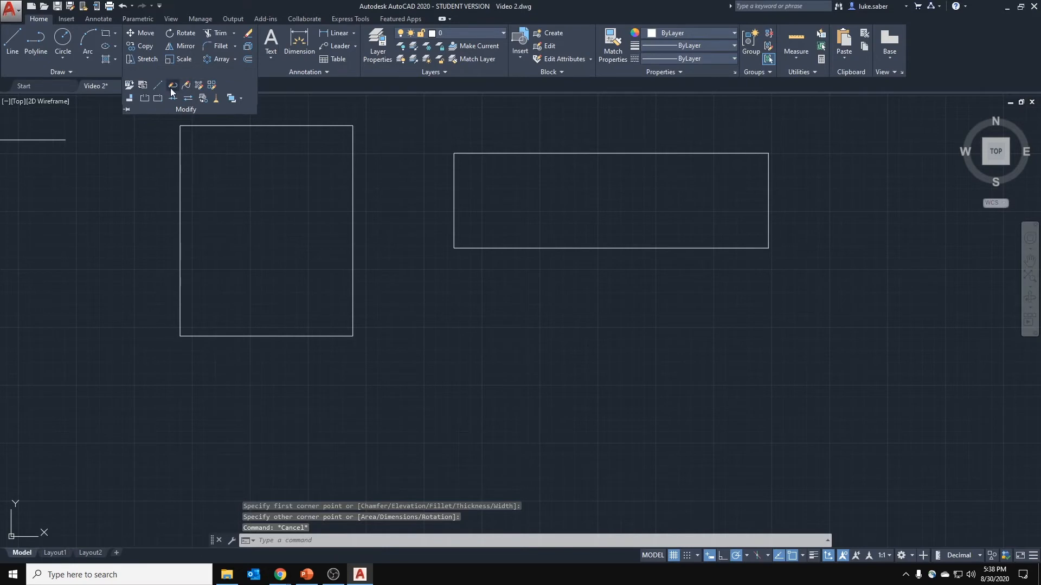
left_click(128, 100)
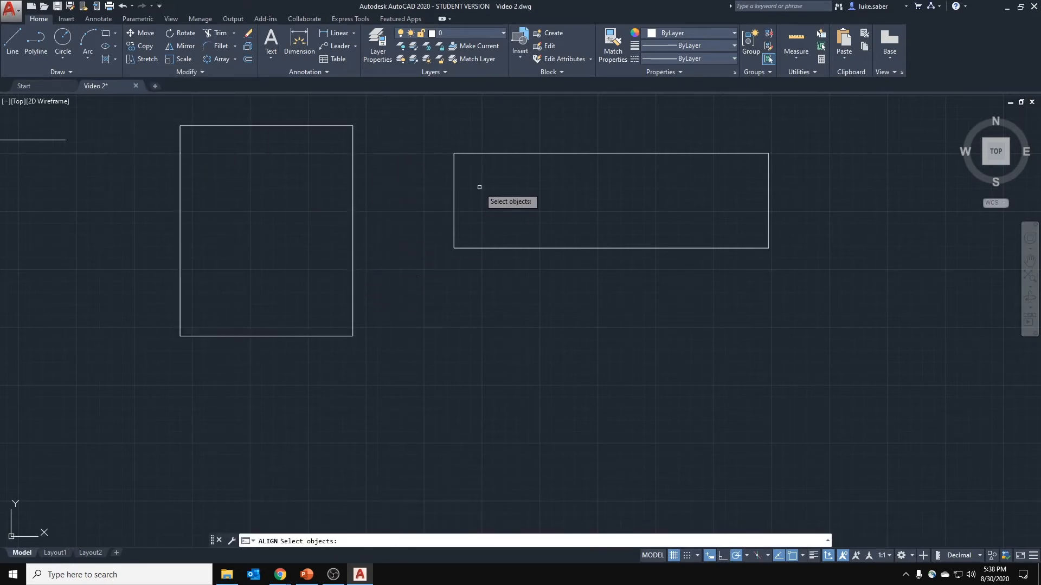
left_click(385, 103)
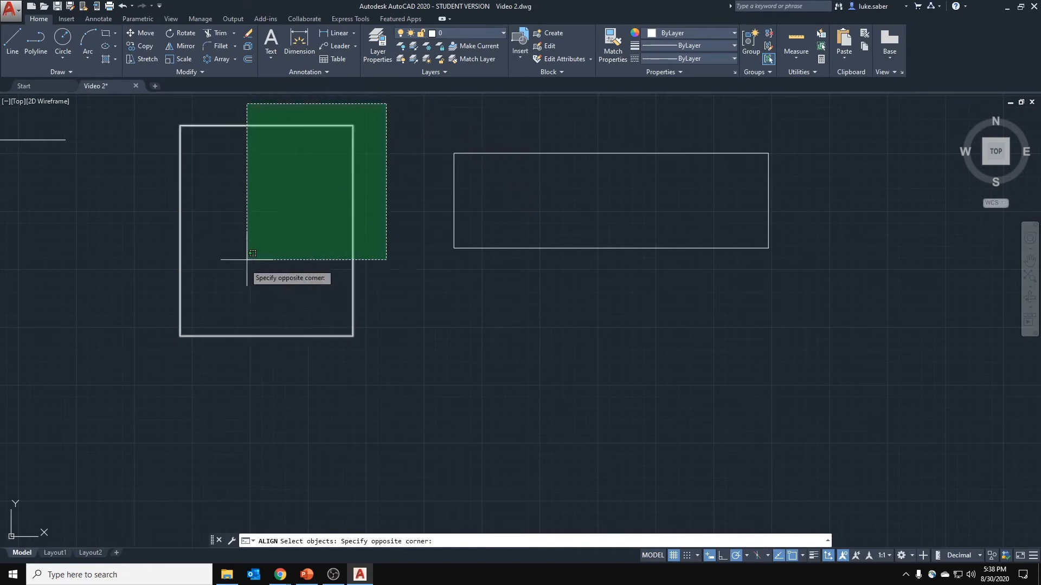
left_click(160, 353)
left_click(848, 138)
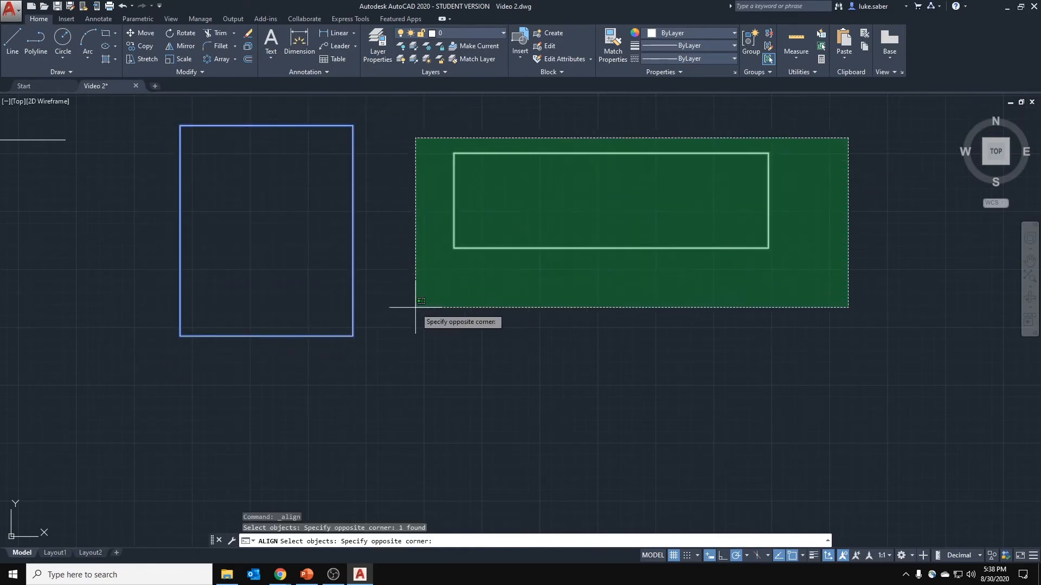
left_click(415, 298)
key("Return")
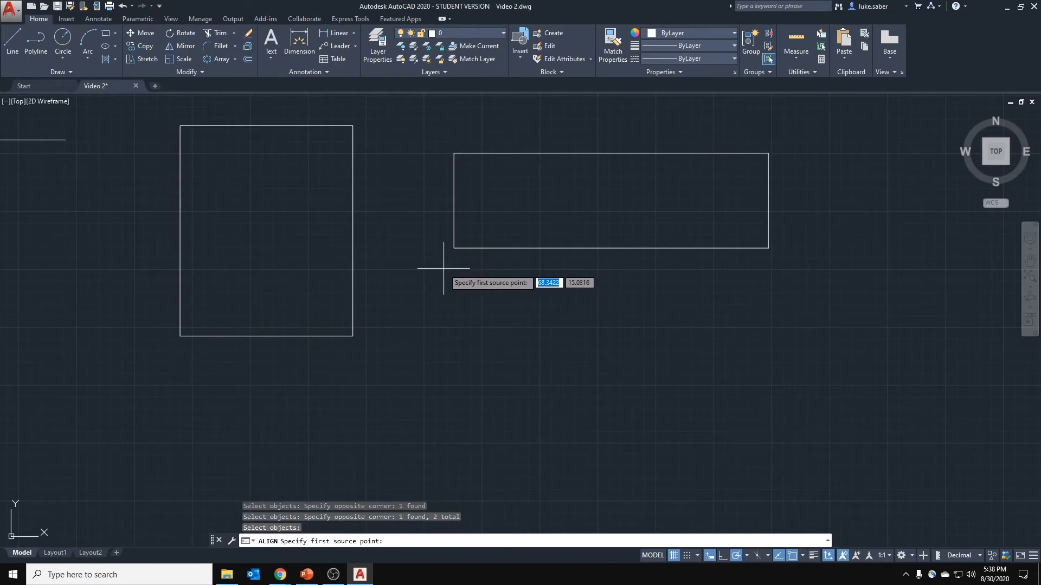
left_click(353, 336)
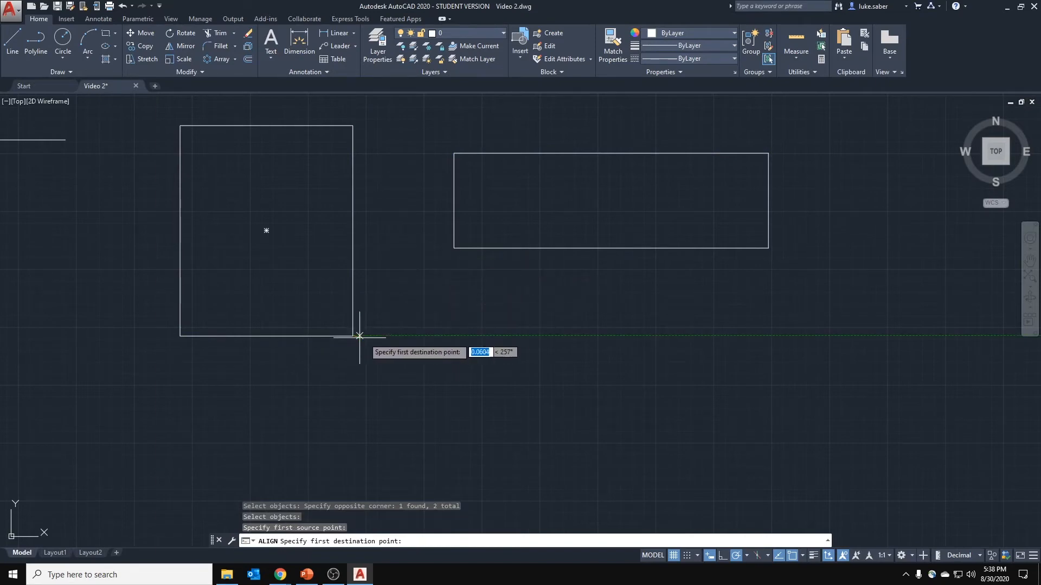
left_click(454, 248)
key("Return")
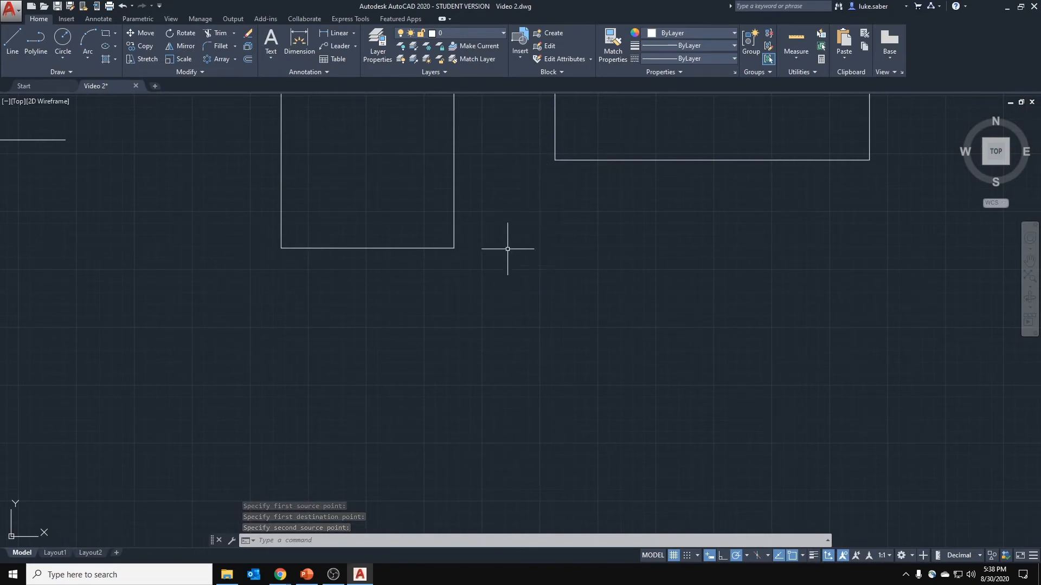
Undo the alignment of both rectangles.
key("ctrl+z")
key("Escape")
key("Escape")
Align only the tall rectangle by its lower-right corner to the wide rectangle's lower-left corner with one point pair, and undo it.
left_click(394, 110)
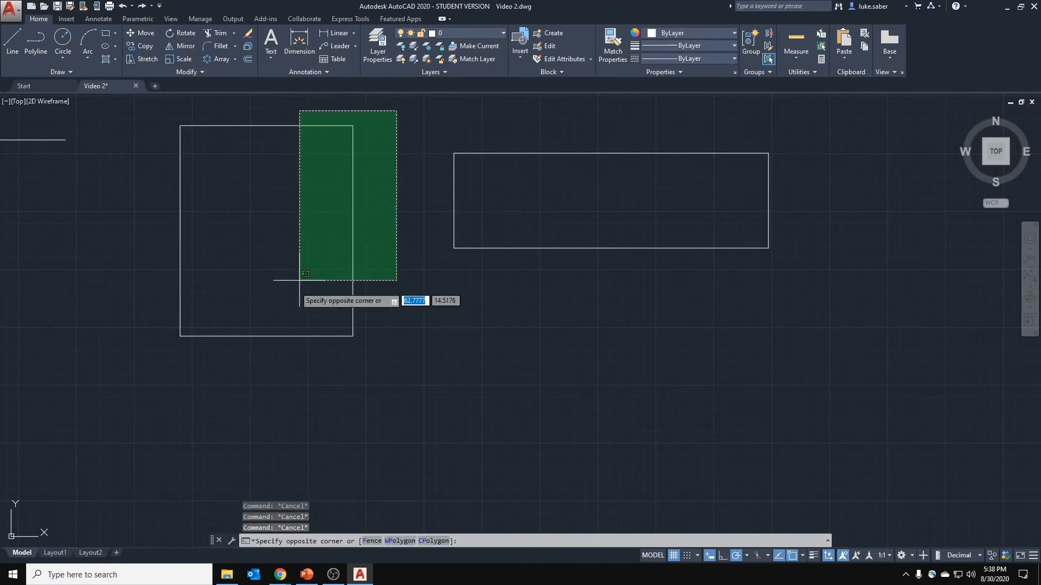
left_click(298, 278)
right_click(128, 303)
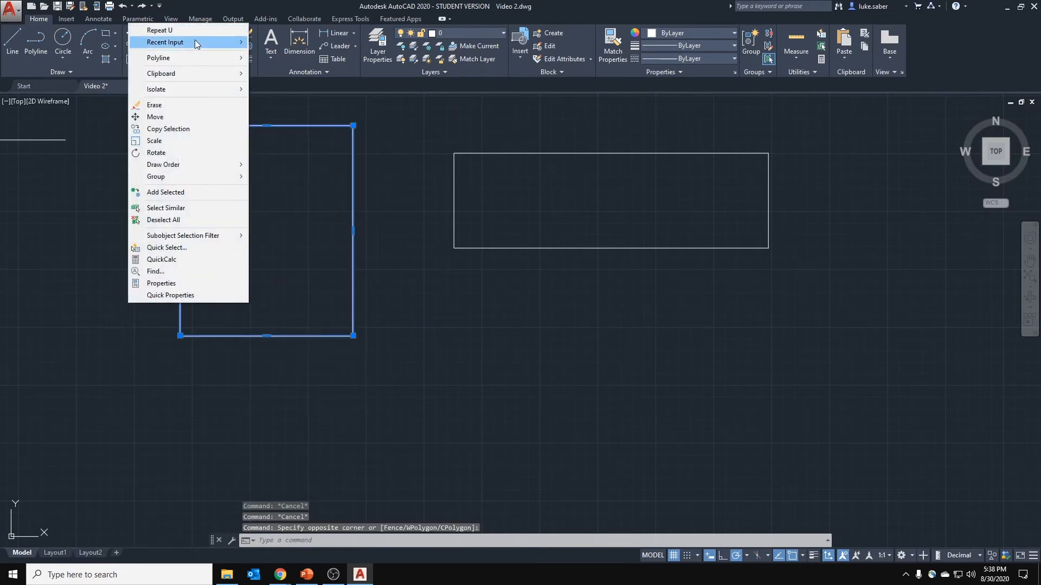
mouse_move(194, 41)
left_click(291, 55)
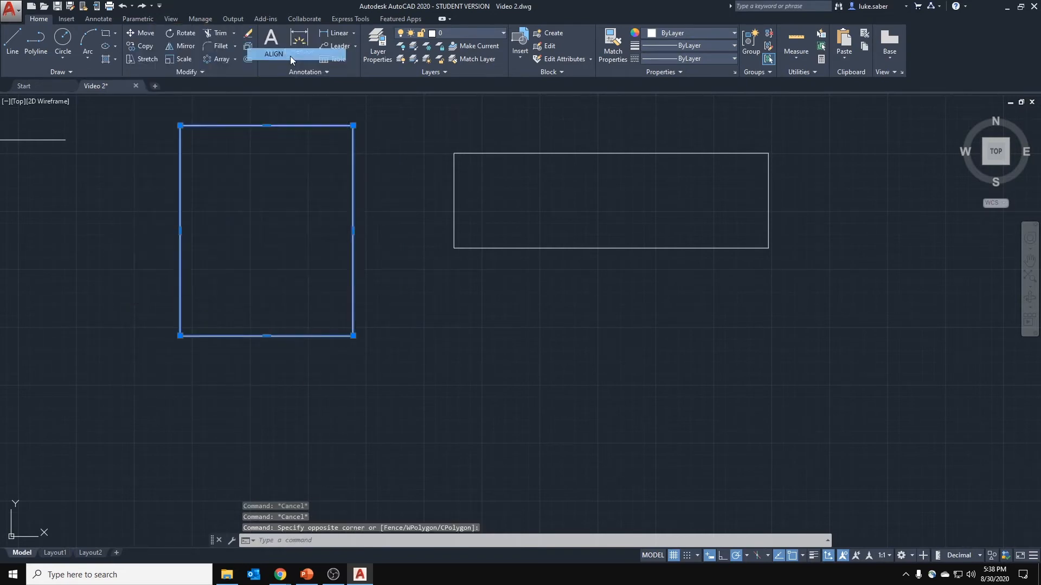
left_click(353, 336)
left_click(453, 248)
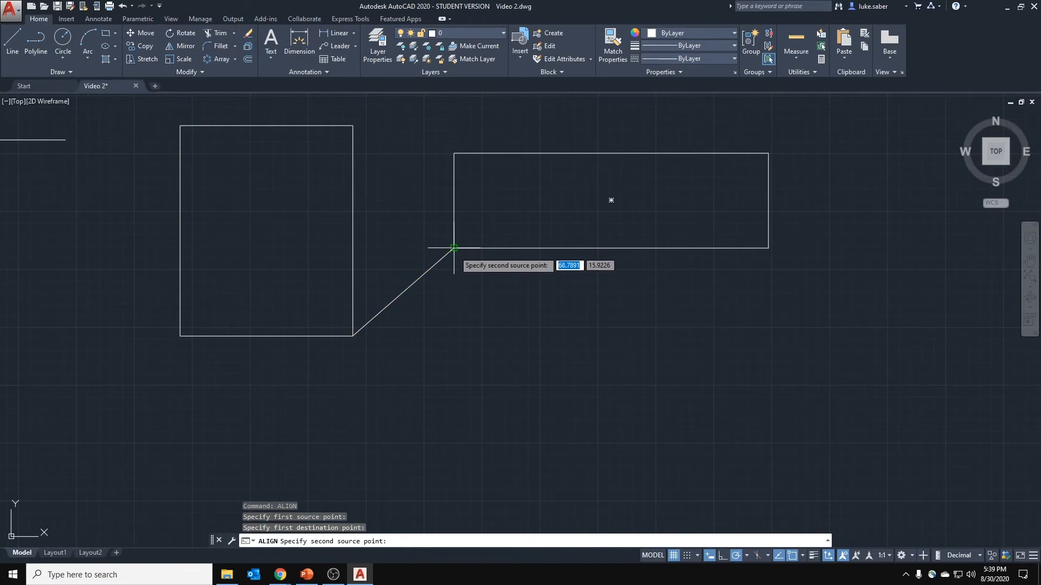
key("Return")
key("ctrl+z")
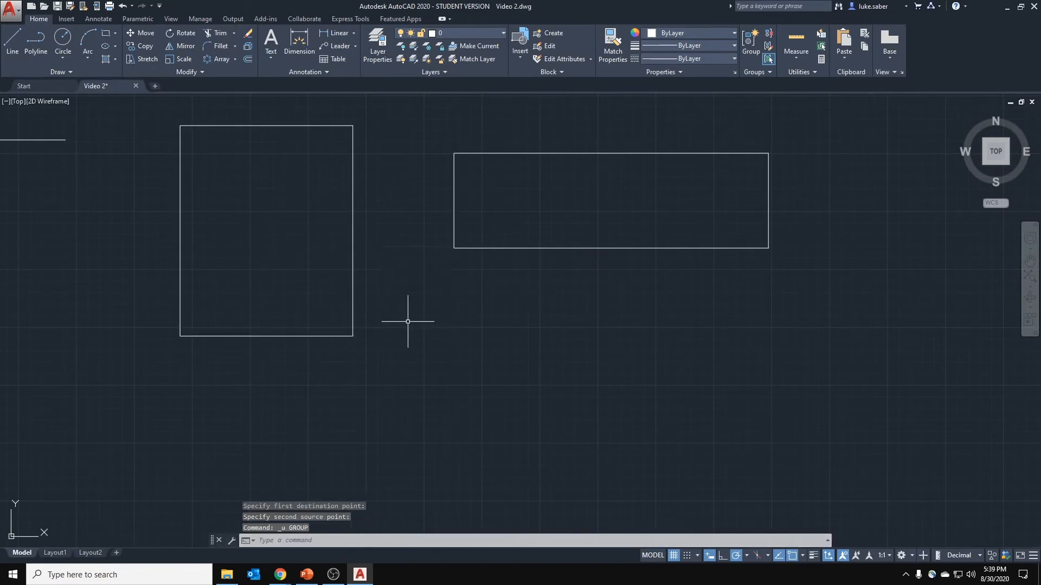
Align the tall rectangle's bottom corners to the wide rectangle's lower-left corner and bottom-edge midpoint without scaling, and undo it.
left_click(375, 117)
left_click(157, 362)
right_click(157, 362)
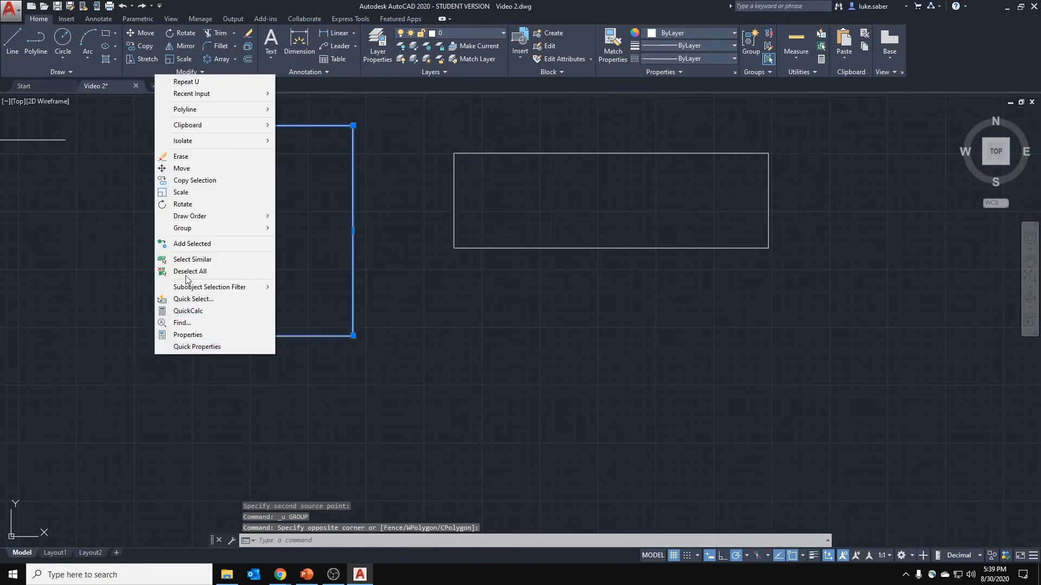
mouse_move(233, 93)
left_click(316, 105)
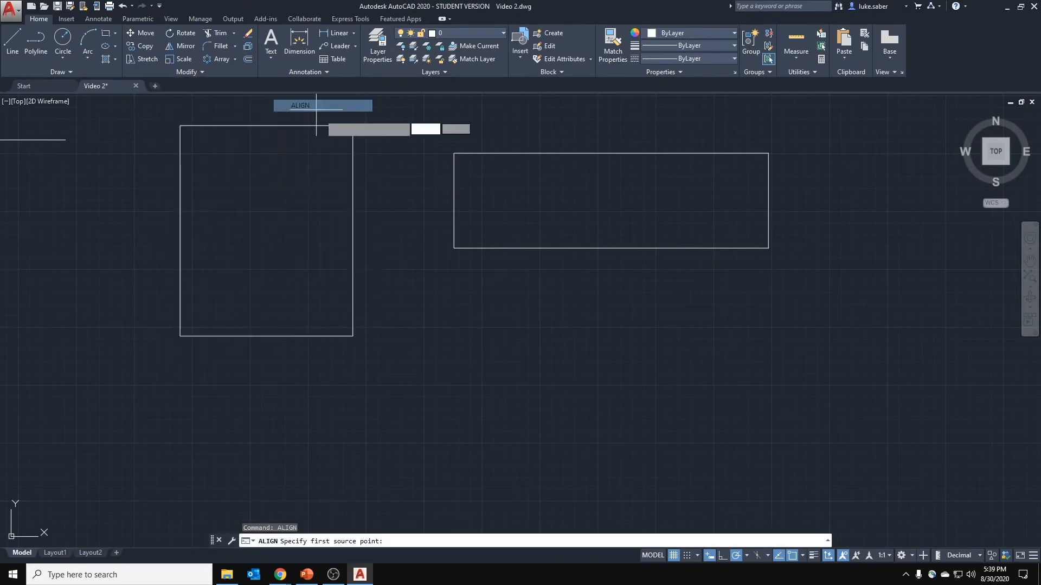
left_click(352, 336)
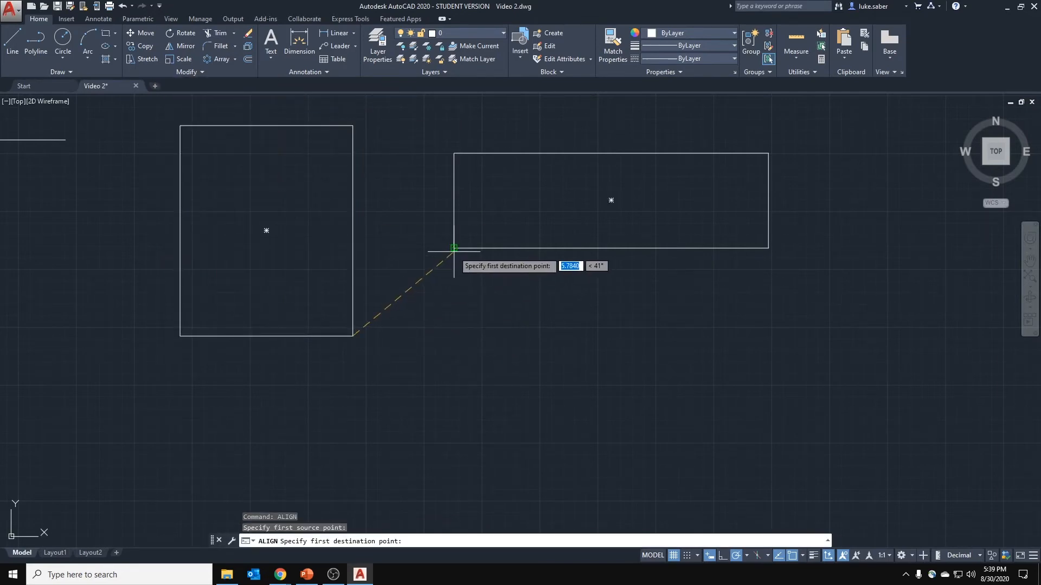
left_click(453, 250)
left_click(179, 336)
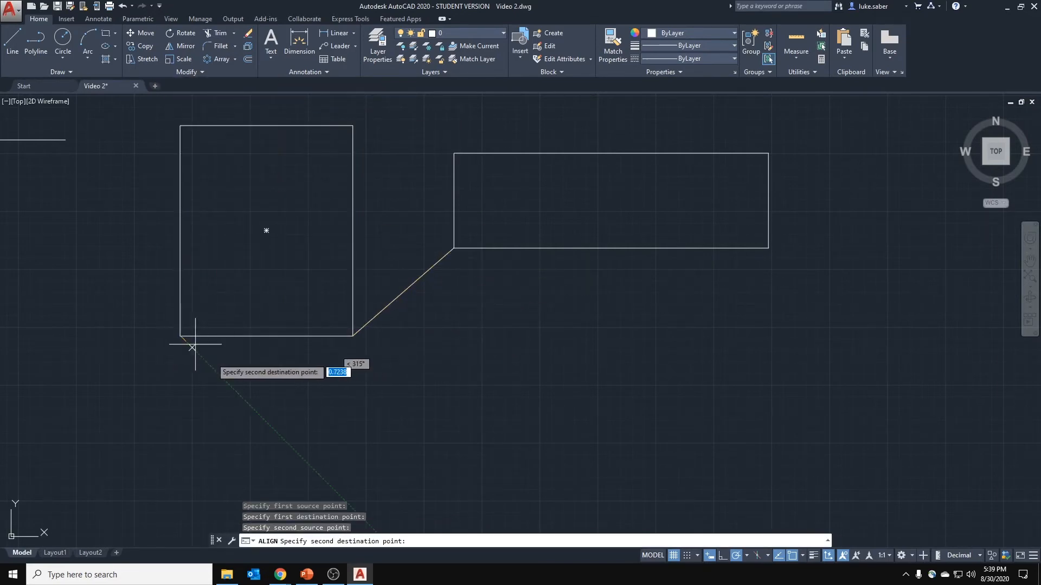
left_click(628, 249)
key("Return")
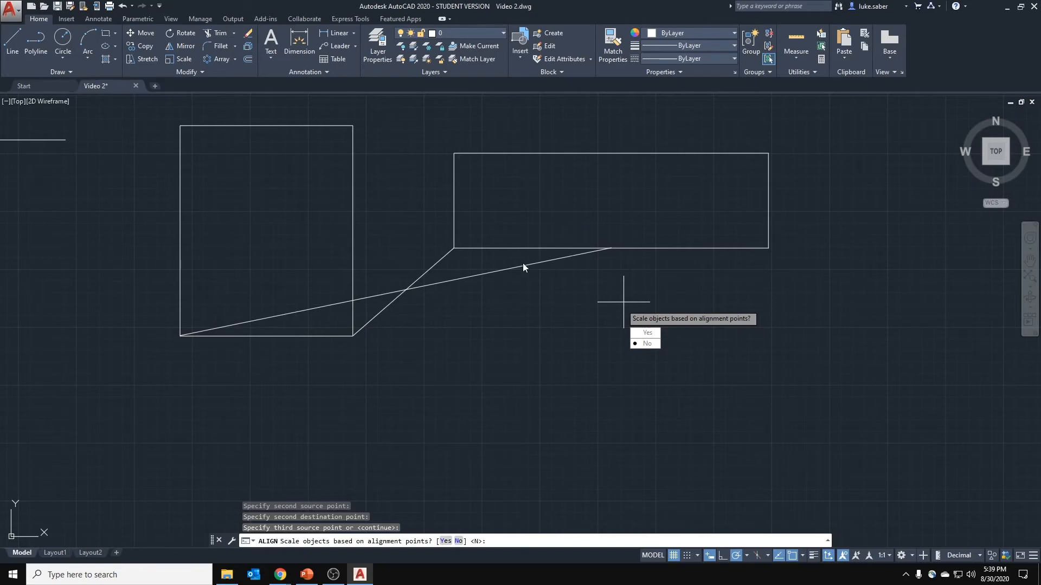
left_click(652, 347)
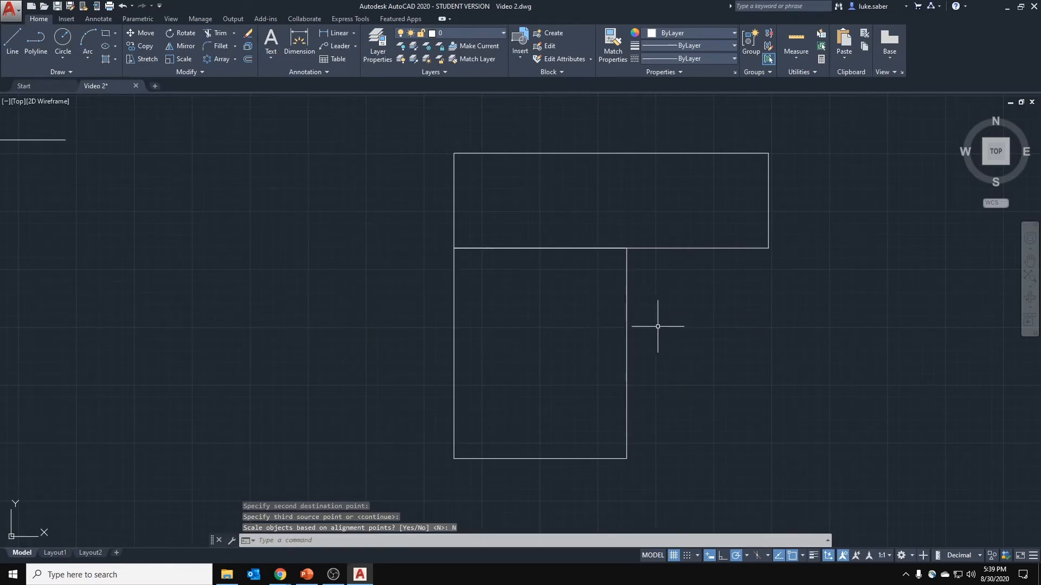
key("ctrl+z")
left_click(370, 129)
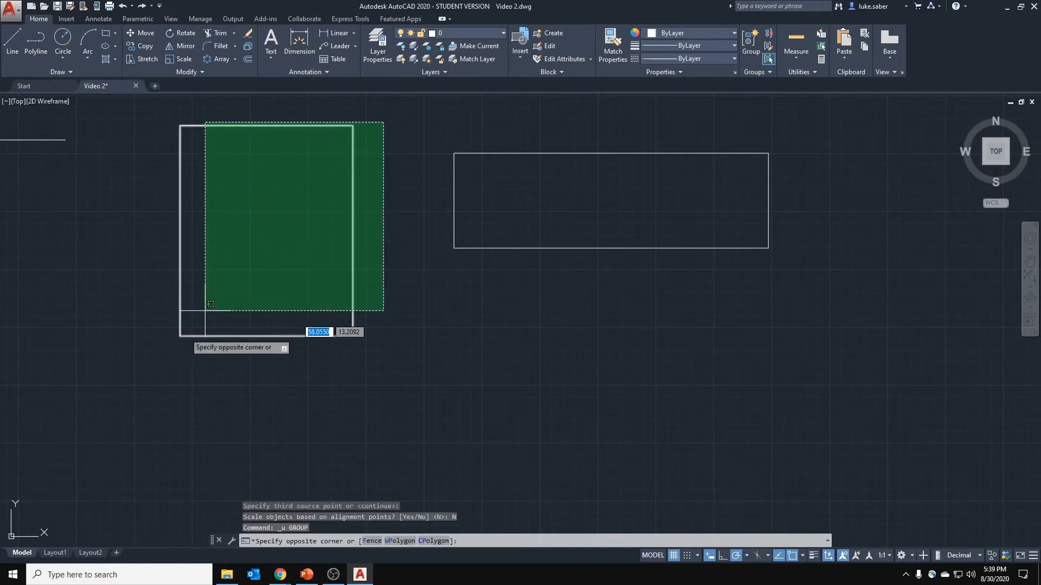
left_click(100, 379)
right_click(121, 332)
mouse_move(156, 71)
left_click(272, 94)
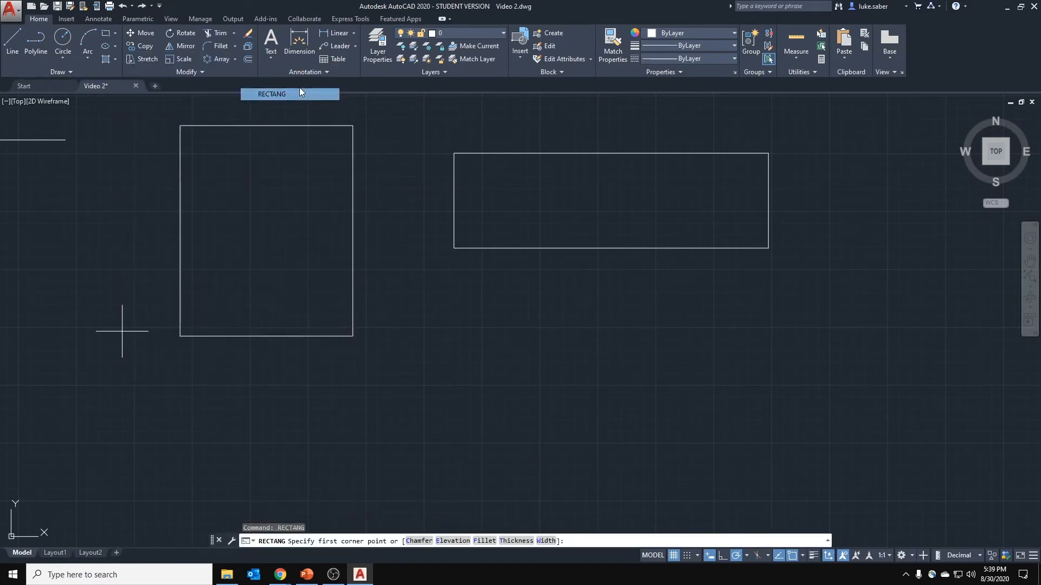
right_click(152, 166)
left_click(168, 187)
Align the tall rectangle's bottom corners to the wide rectangle's lower-left corner and a nearby point on its bottom edge, scaling to the alignment points.
left_click(166, 71)
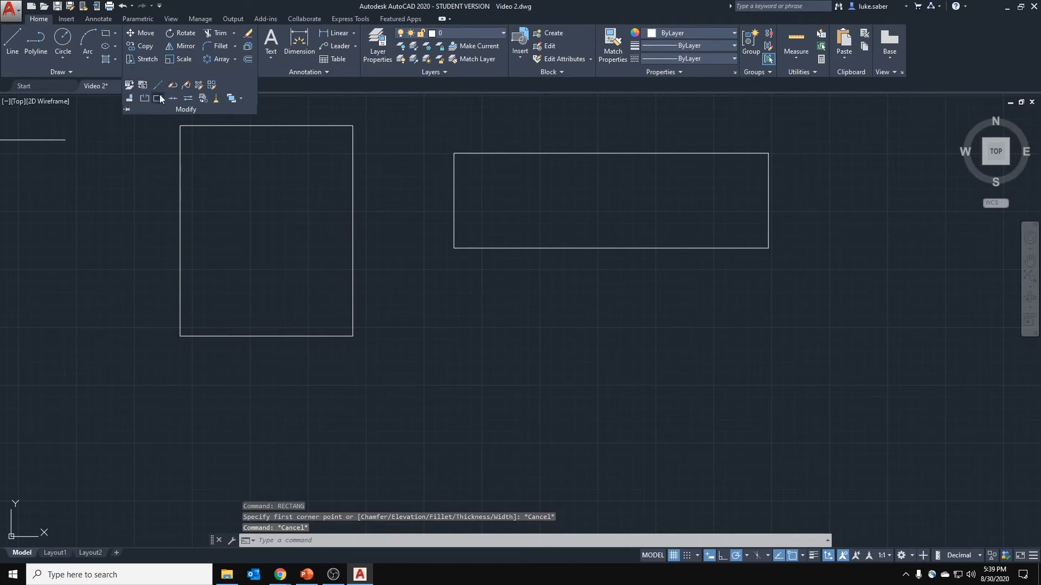
left_click(130, 99)
left_click(384, 113)
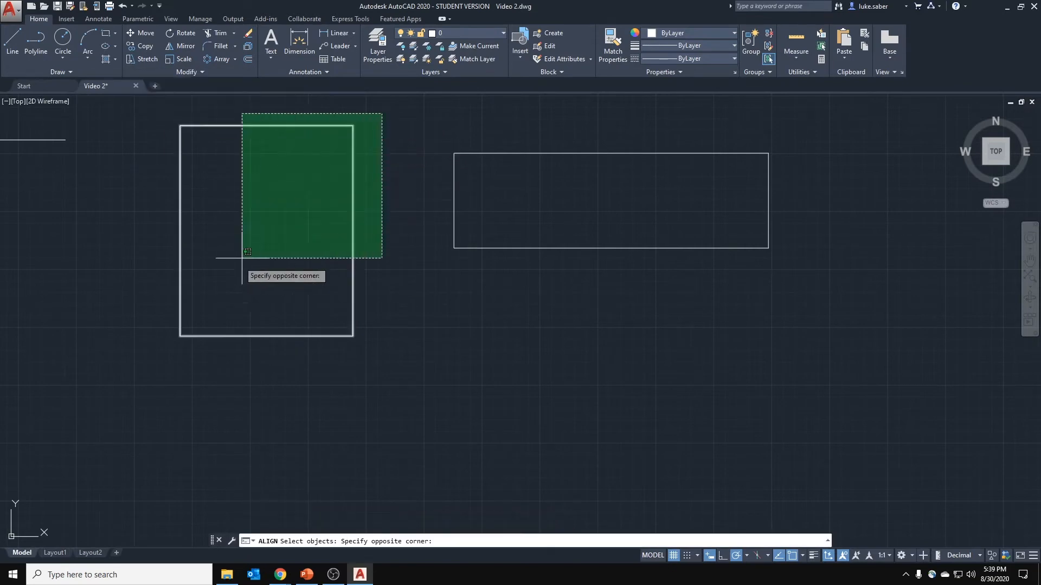
left_click(175, 349)
key("Return")
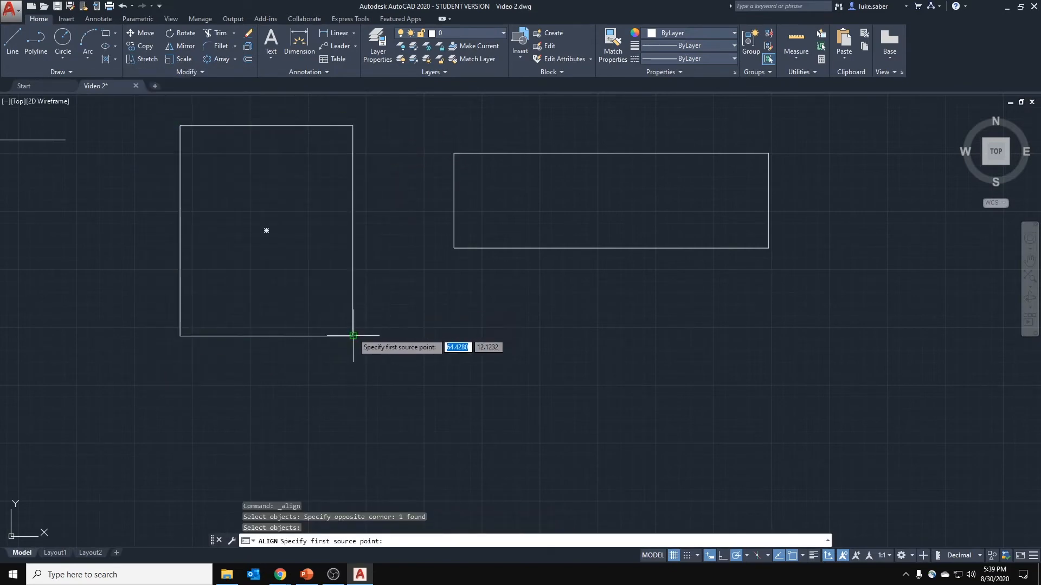
left_click(352, 336)
left_click(454, 248)
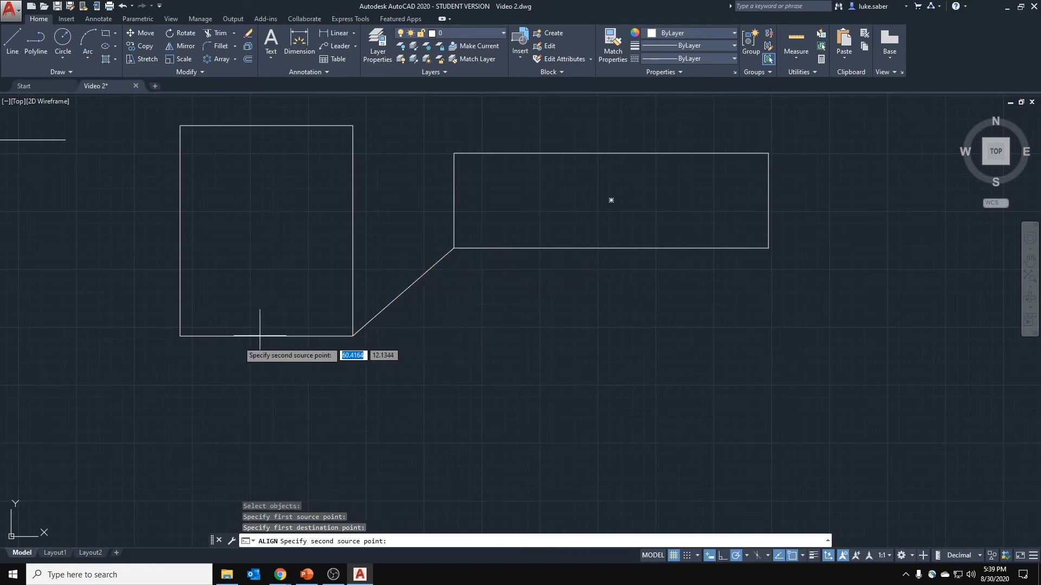
left_click(180, 336)
left_click(527, 248)
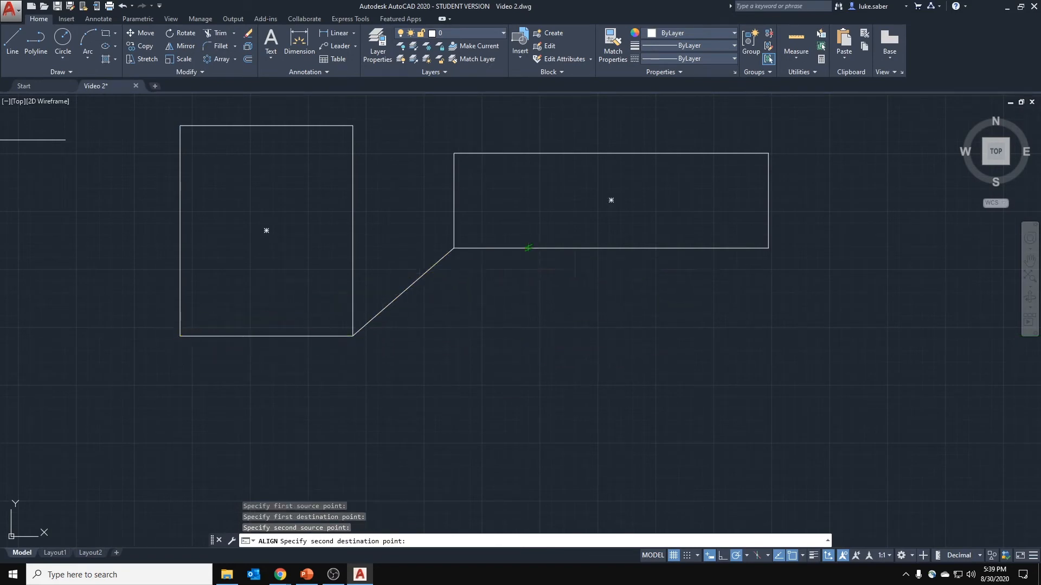
key("Return")
type("y")
key("Return")
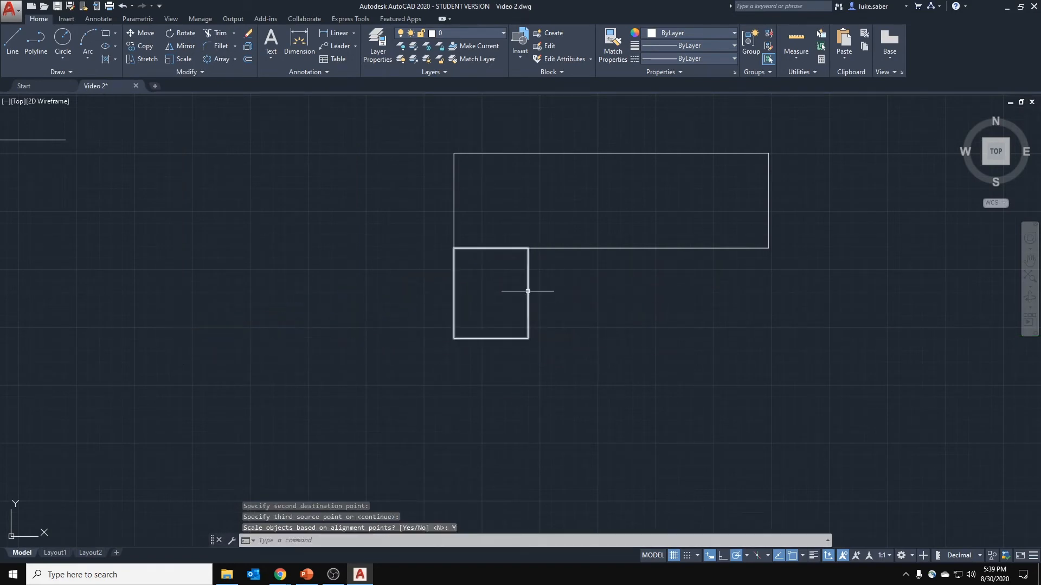
Save the drawing, and break a gap out of the wide rectangle's bottom edge, a short distance right of the small rectangle.
key("ctrl+s")
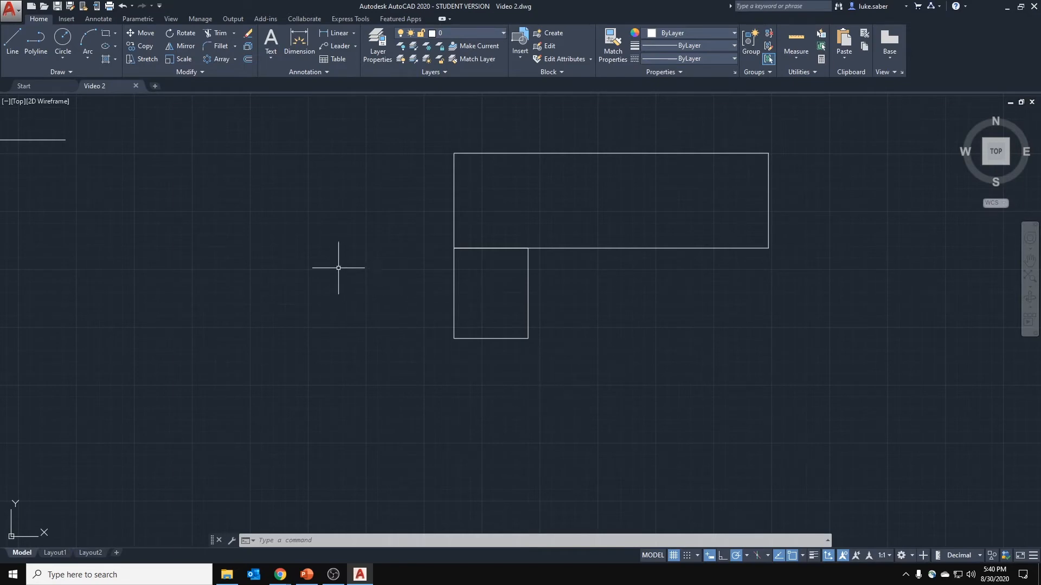
key("ctrl+s")
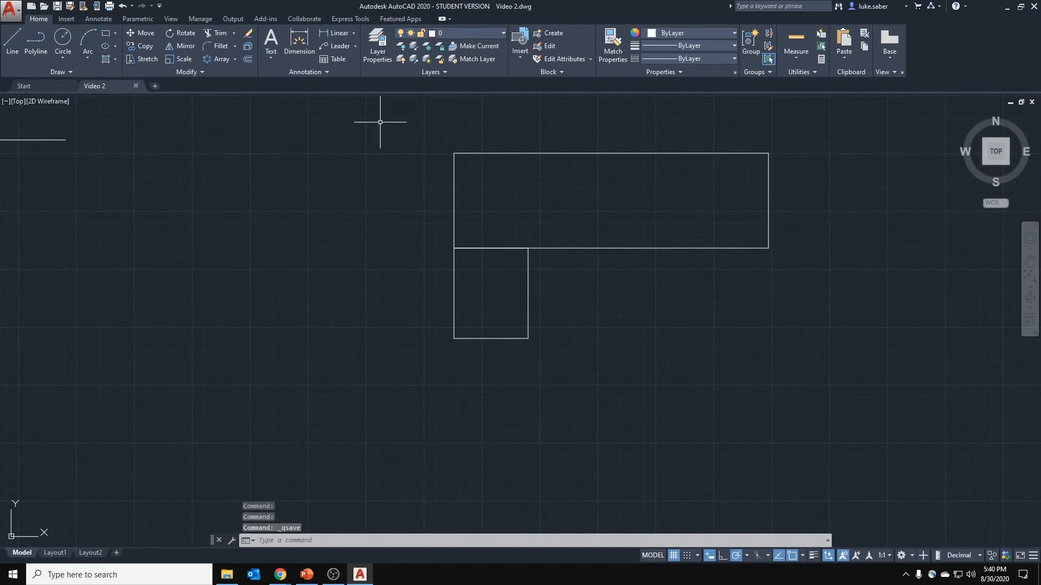
left_click(200, 71)
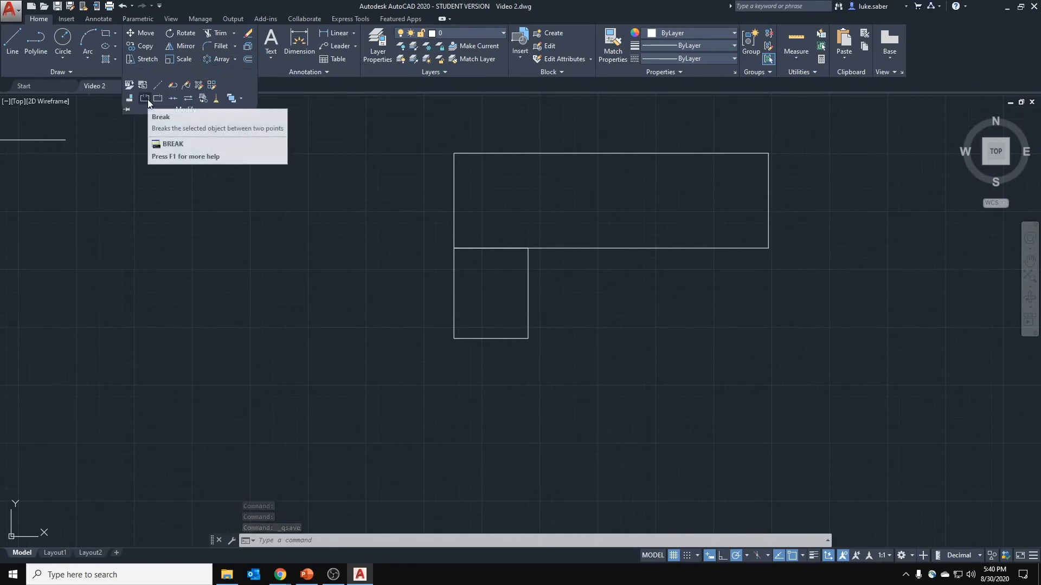
left_click(172, 98)
scroll(542, 241, "up", 5)
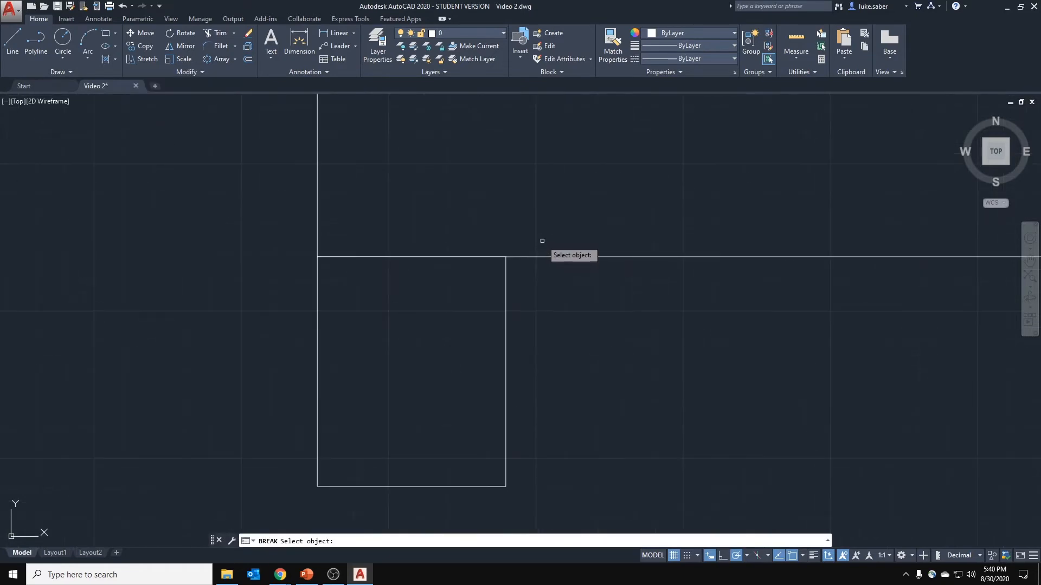
left_click(570, 267)
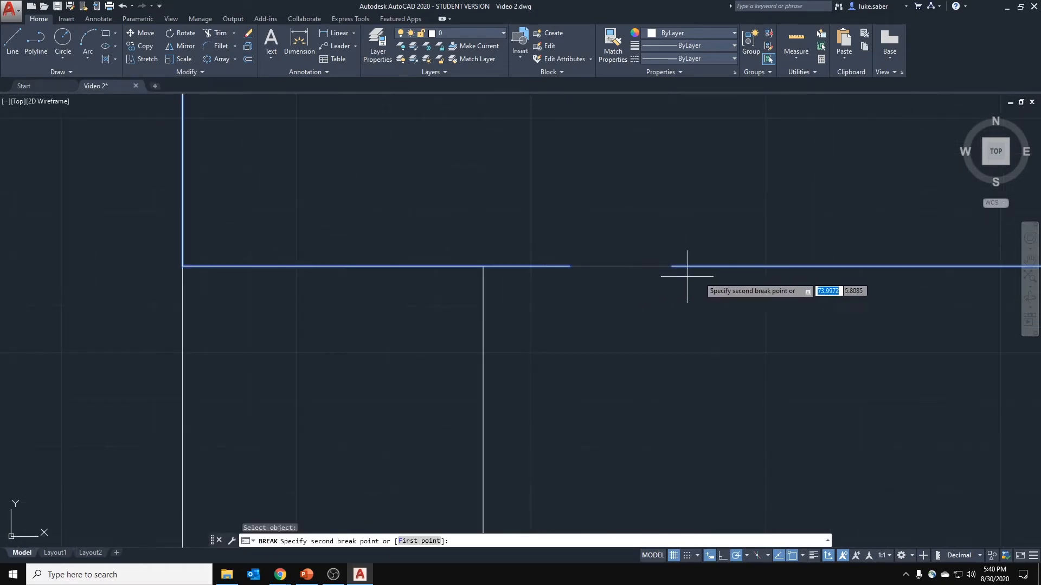
left_click(829, 266)
scroll(813, 295, "down", 2)
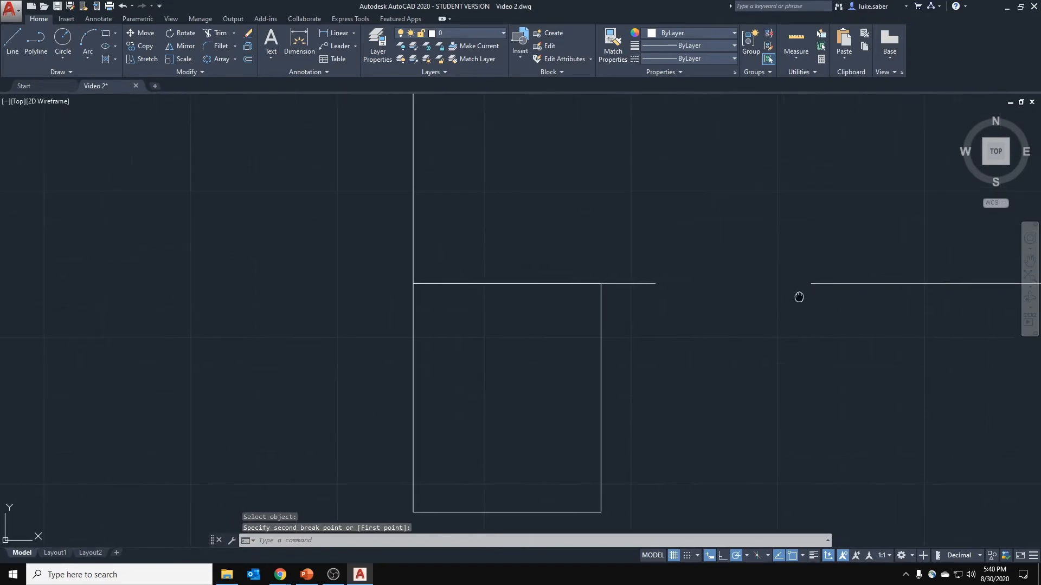
middle_click_drag(799, 295, 572, 265)
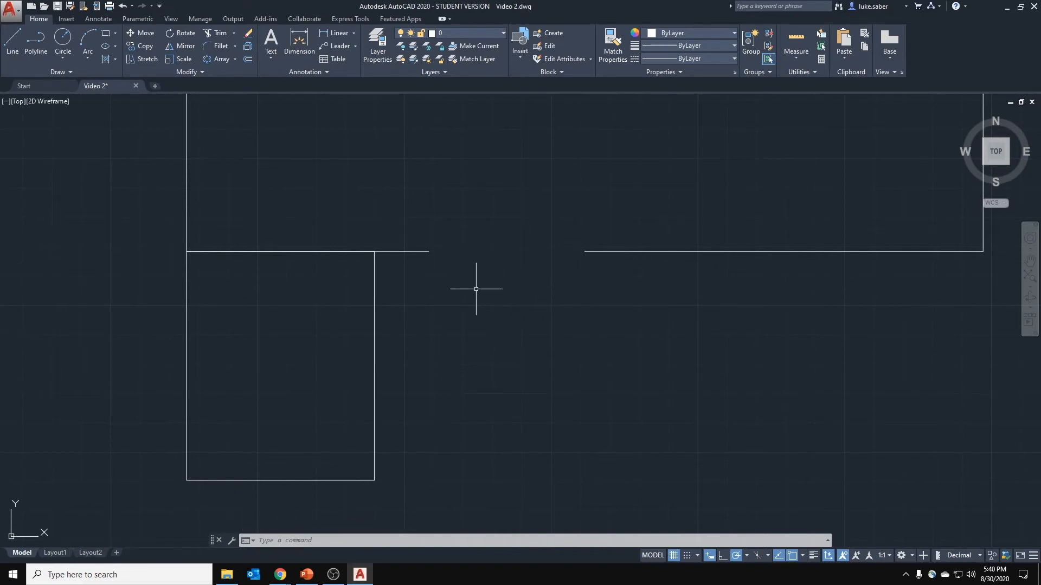
mouse_move(511, 261)
middle_mouse_down()
mouse_move(523, 313)
mouse_move(464, 326)
mouse_move(457, 294)
middle_mouse_up()
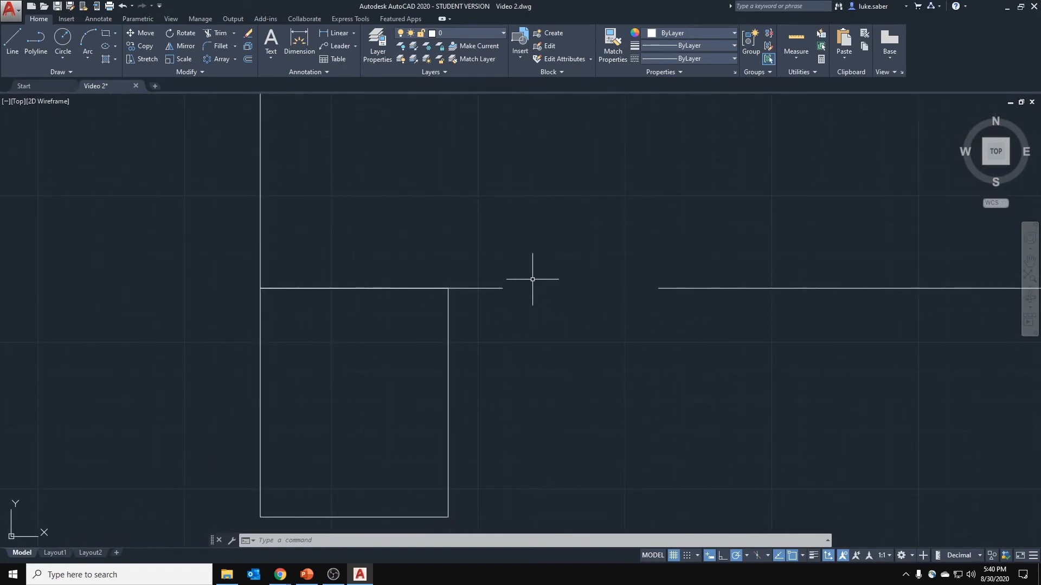
middle_click_drag(532, 279, 407, 267)
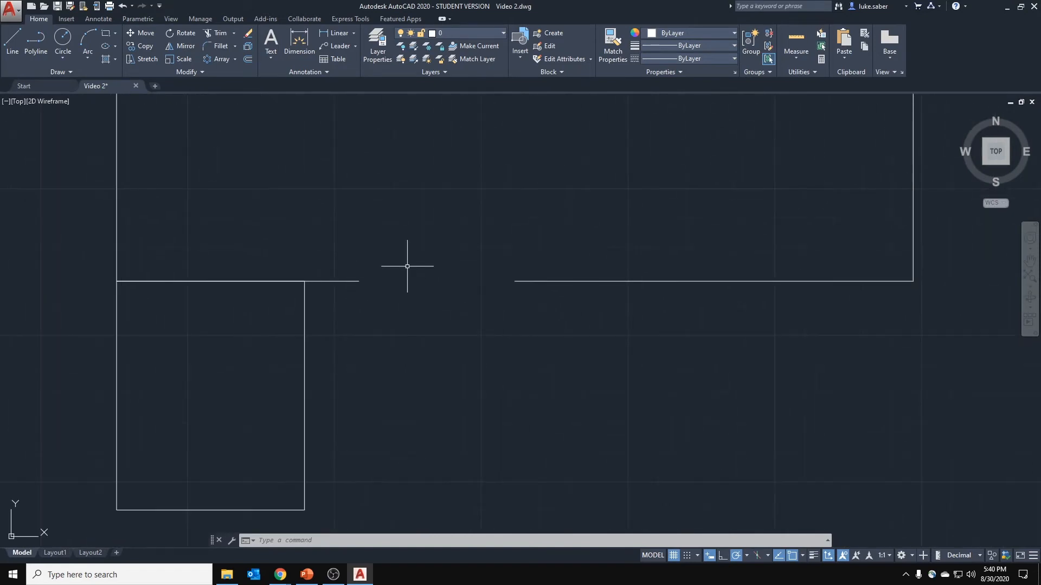
left_click(162, 69)
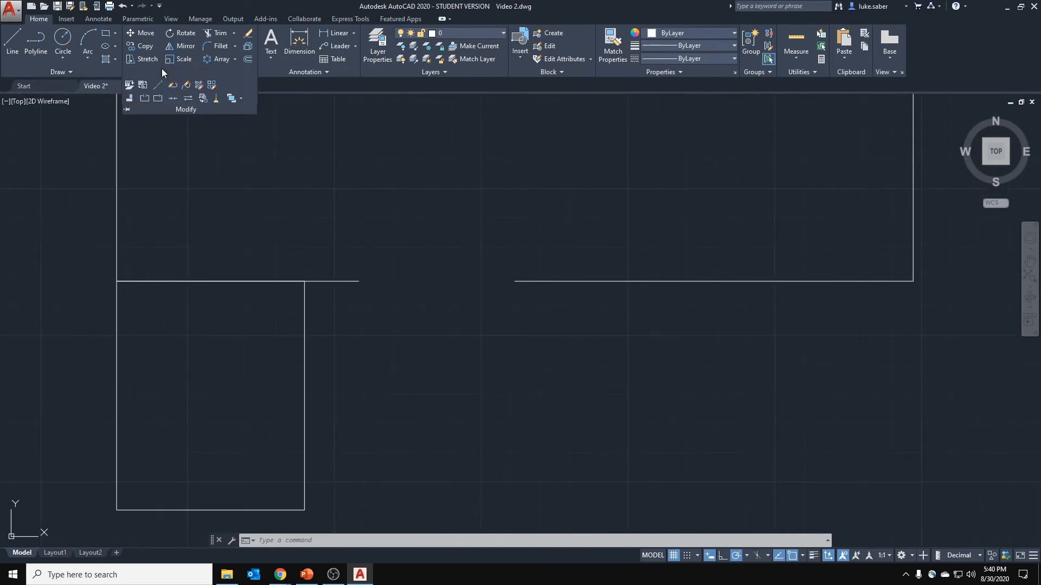
left_click(157, 99)
middle_click_drag(163, 203, 292, 308)
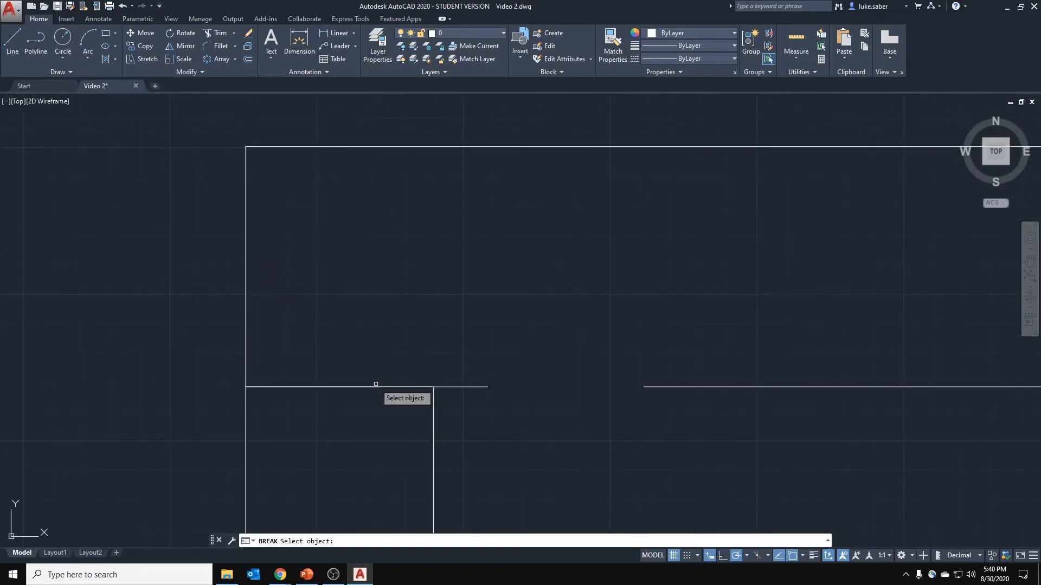
key("Escape")
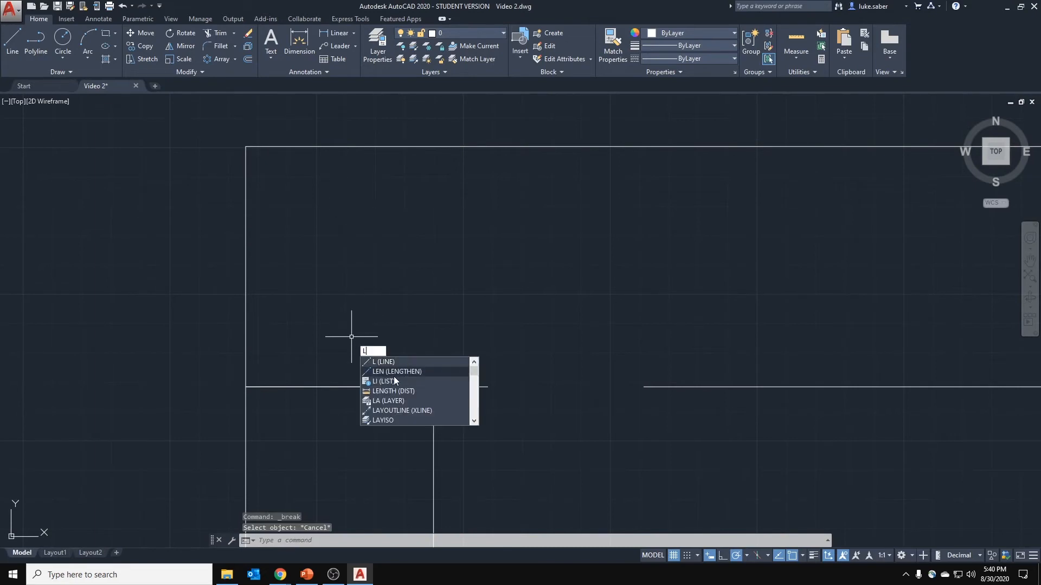
Draw a vertical line from inside the wide rectangle up to its top edge, above the gap.
key("Return")
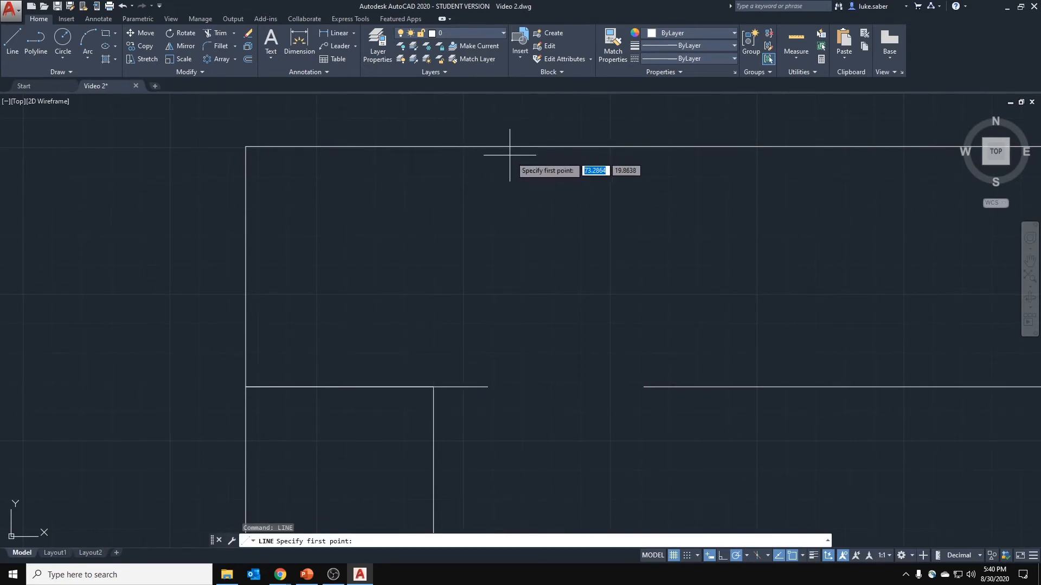
left_click(521, 287)
left_click(522, 147)
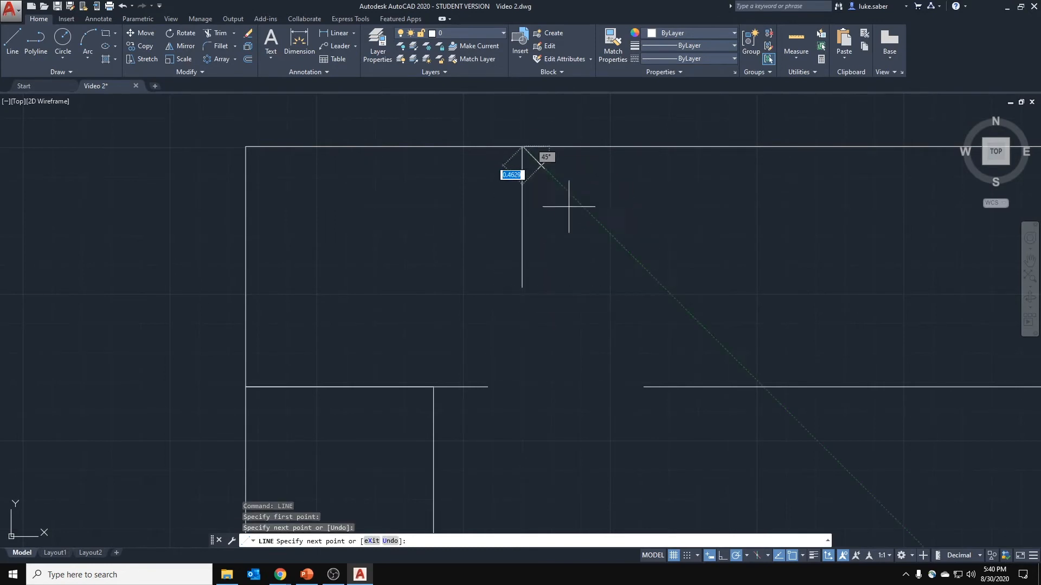
key("Escape")
key("Escape")
key("Escape")
Select the wide rectangle's outline to check how far the single object extends, and clear the selection.
middle_click_drag(548, 147, 554, 147)
left_click(579, 150)
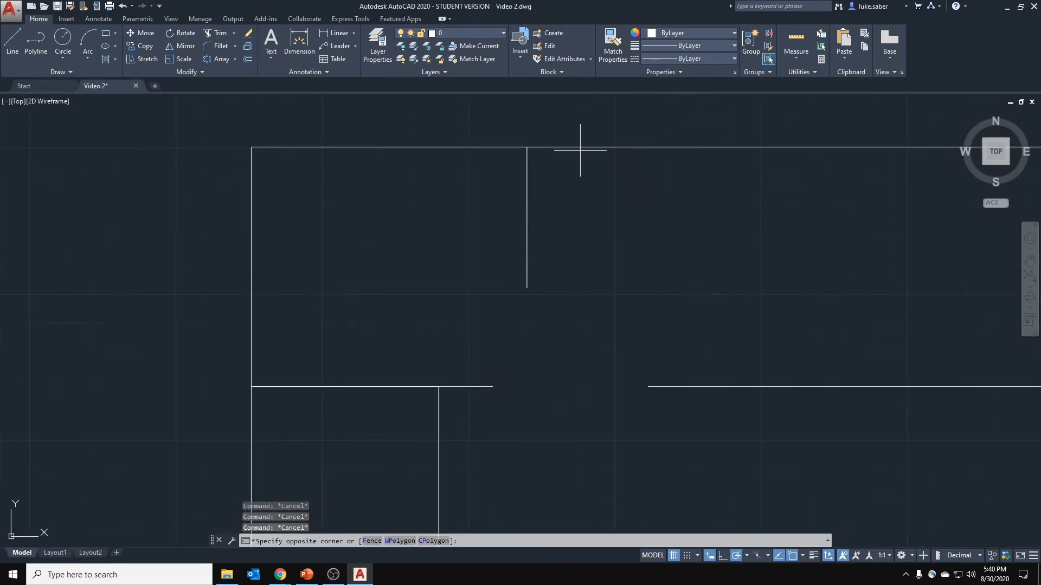
left_click(579, 139)
middle_click_drag(591, 248, 569, 270)
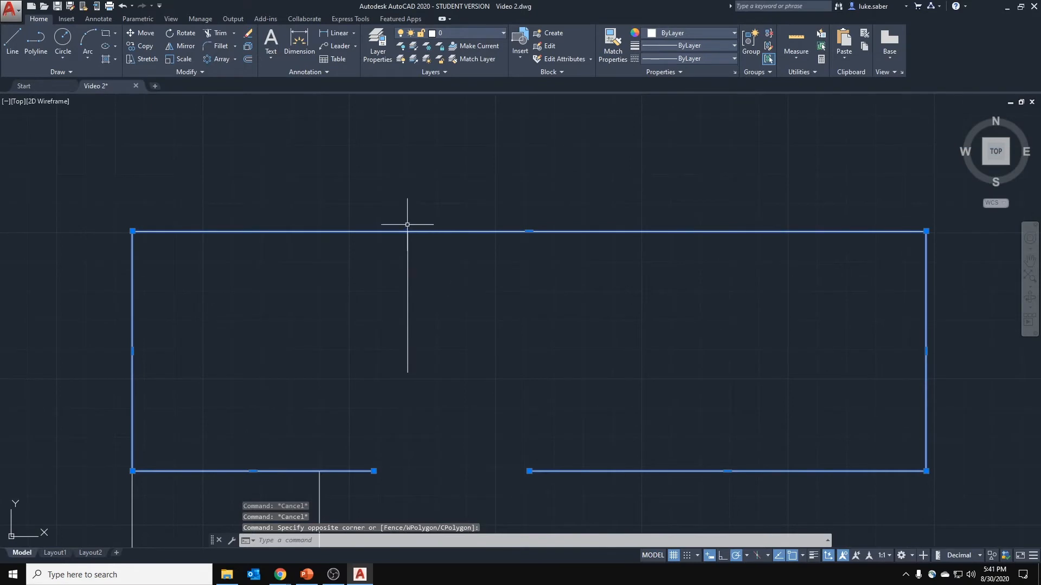
key("Escape")
Break the wide rectangle's outline at the single point where the vertical line meets its top edge, and save the drawing.
left_click(223, 73)
left_click(158, 99)
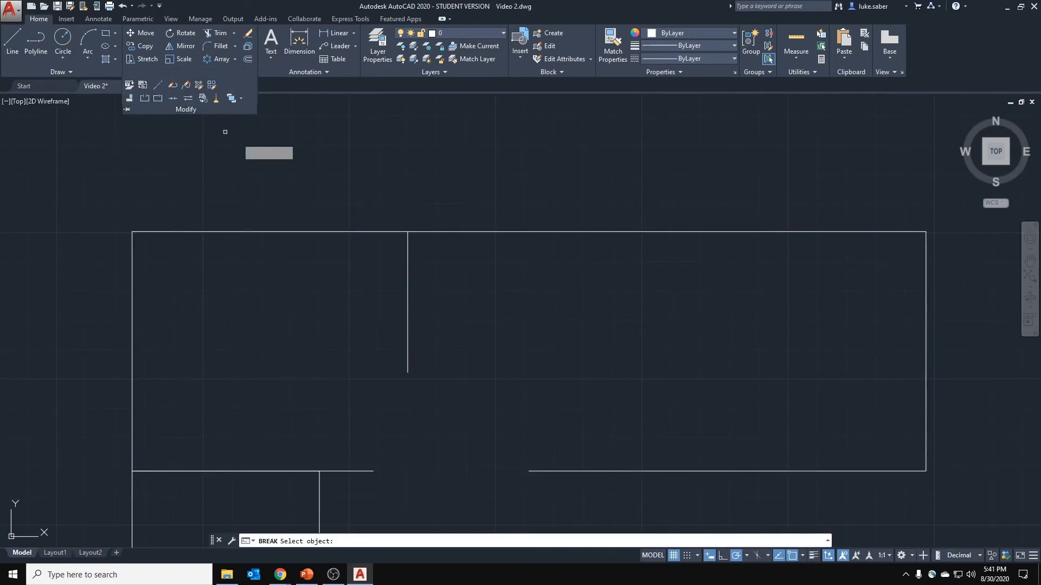
left_click(353, 232)
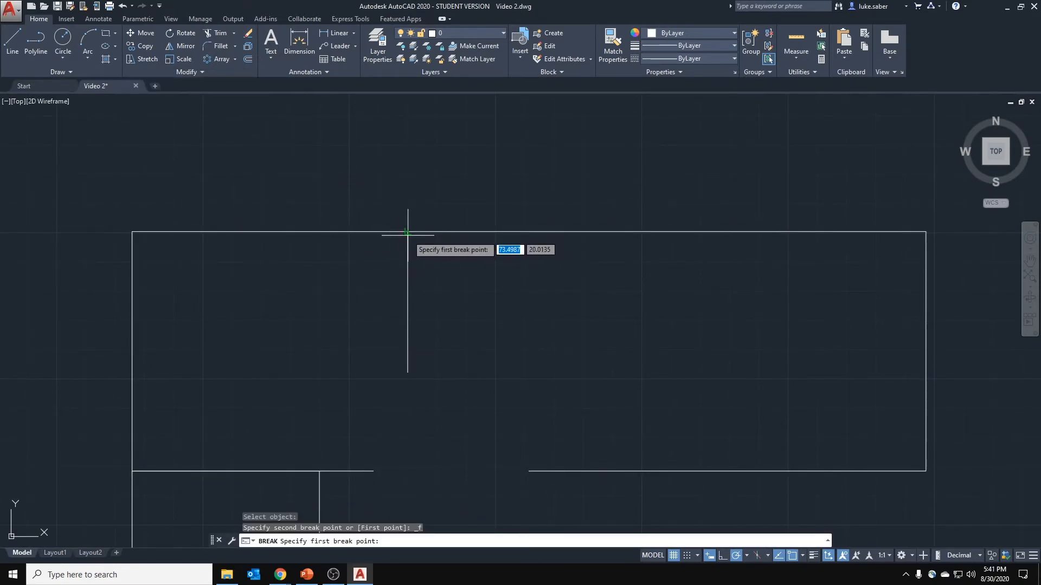
left_click(406, 232)
key("Escape")
key("Escape")
left_click(593, 242)
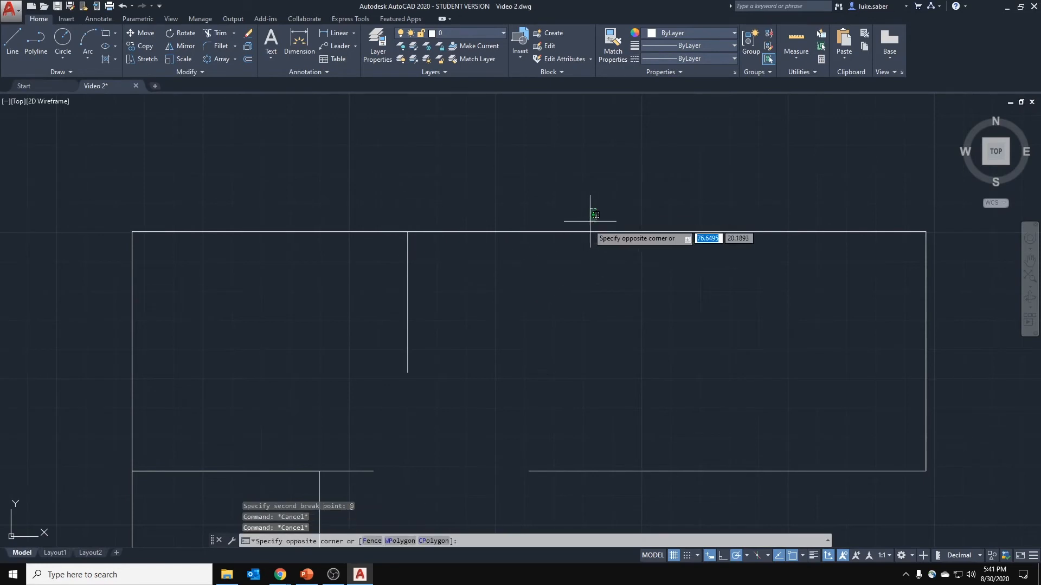
key("Escape")
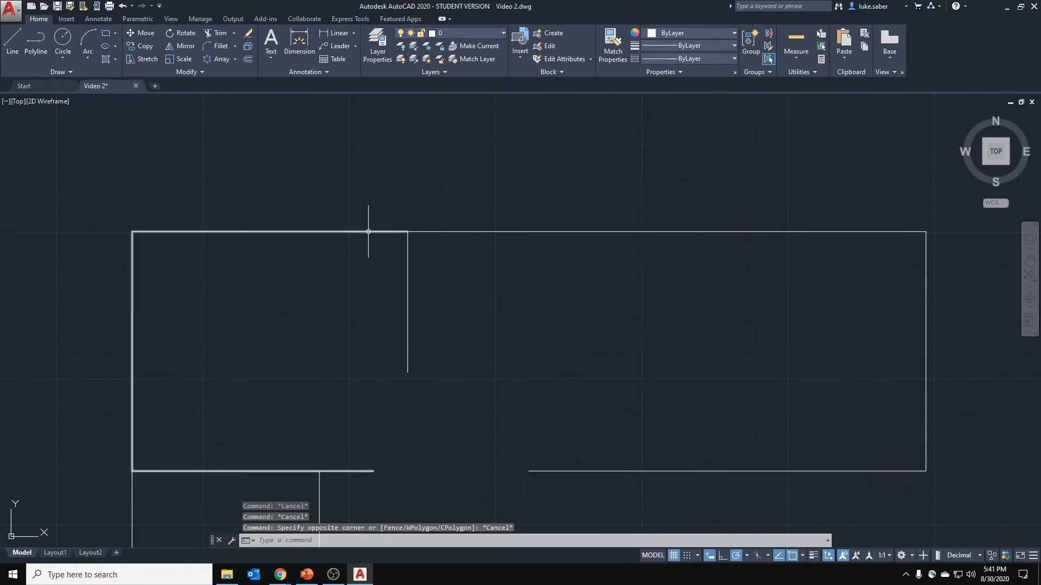
key("Escape")
key("ctrl+s")
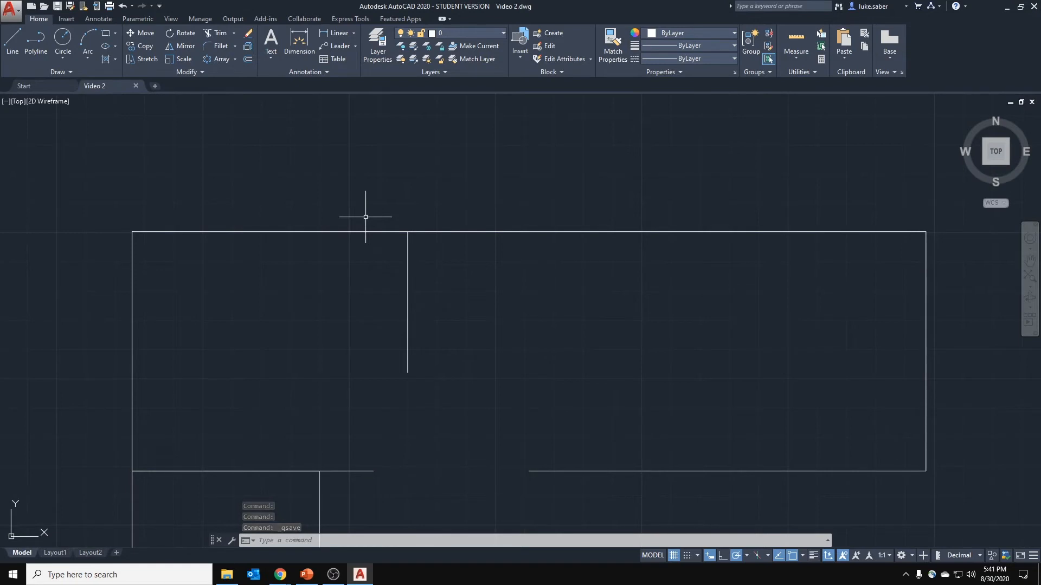
left_click(356, 197)
key("Escape")
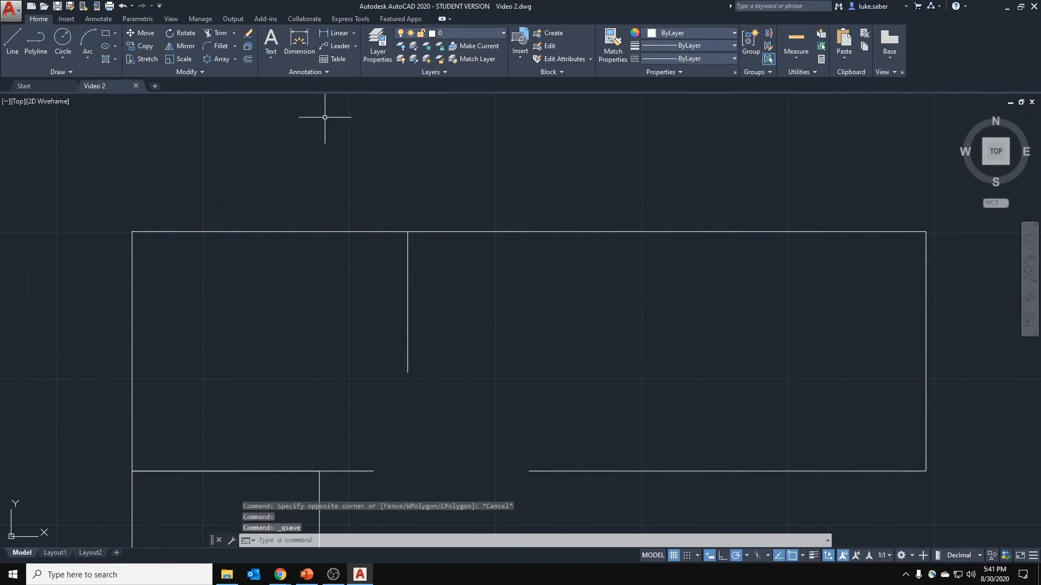
left_click(205, 74)
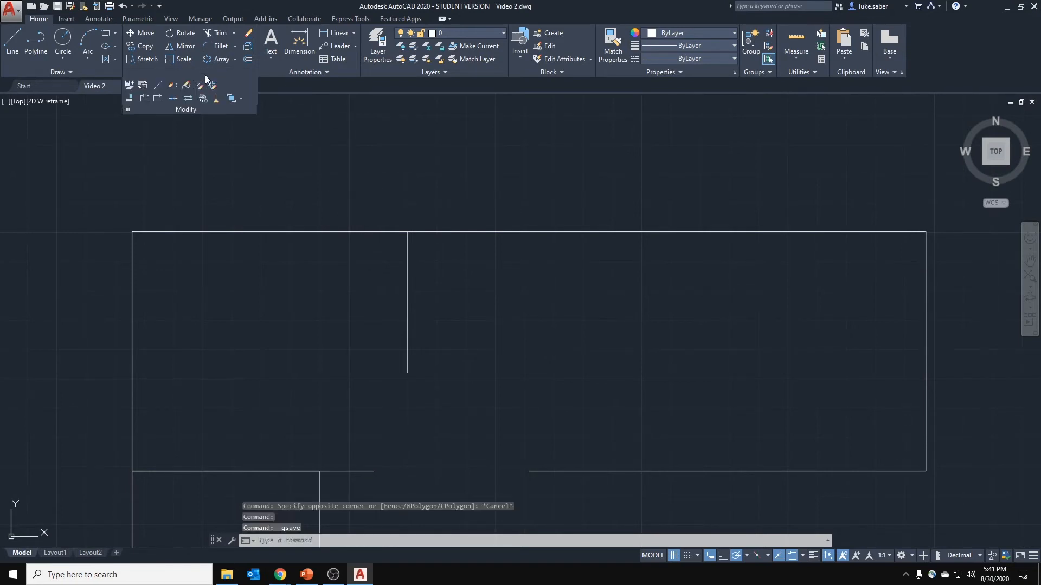
left_click(173, 98)
key("Escape")
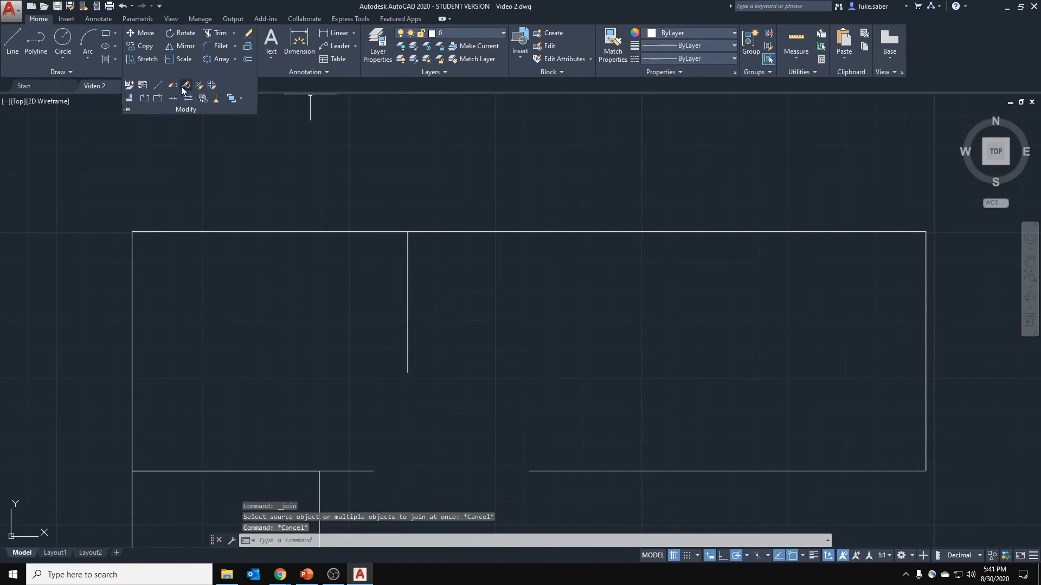
key("Escape")
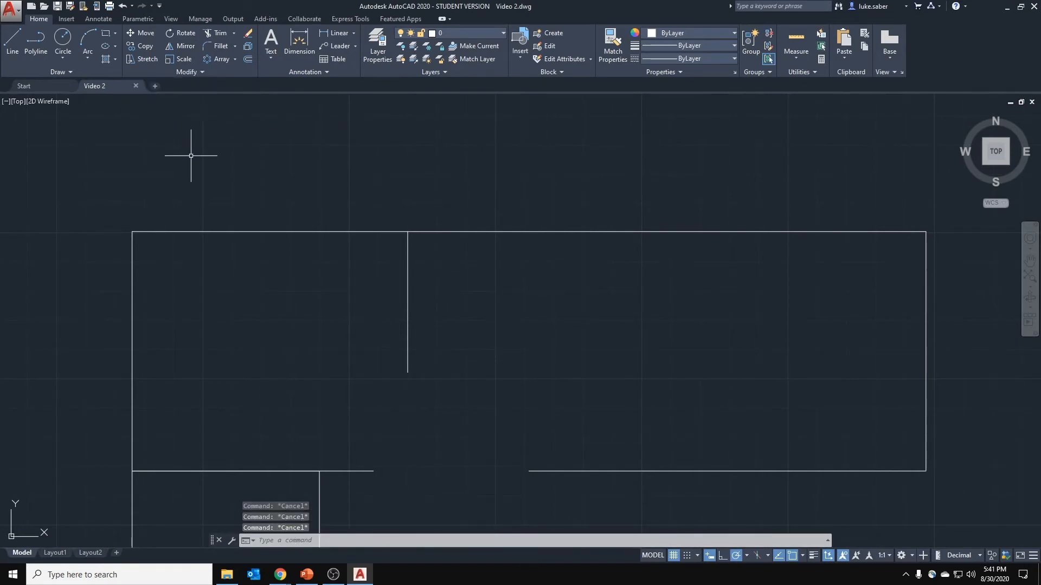
Join the two pieces of the wide rectangle's outline into one polyline, and select it to check the result.
left_click(190, 73)
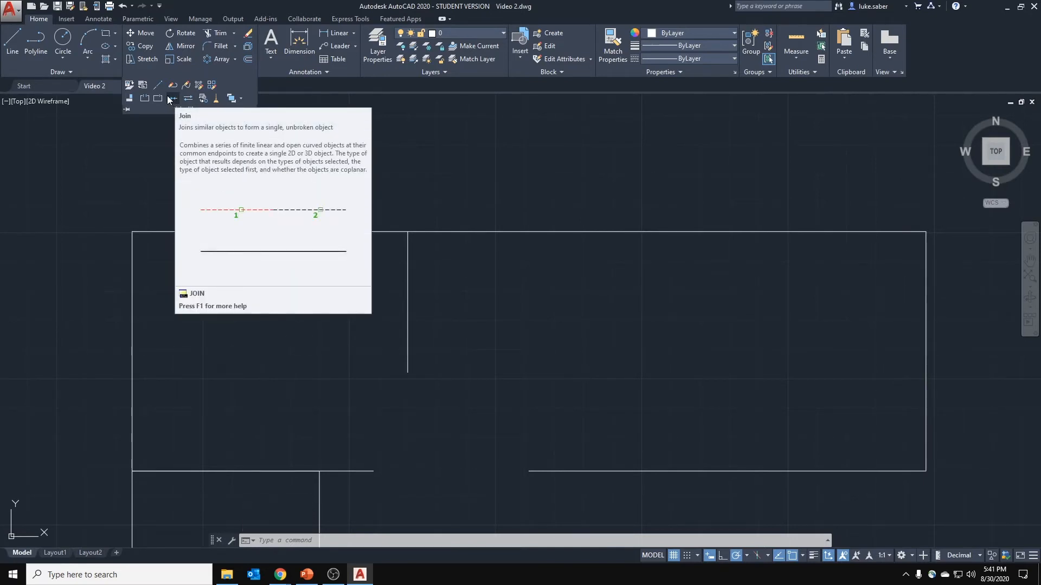
left_click(488, 213)
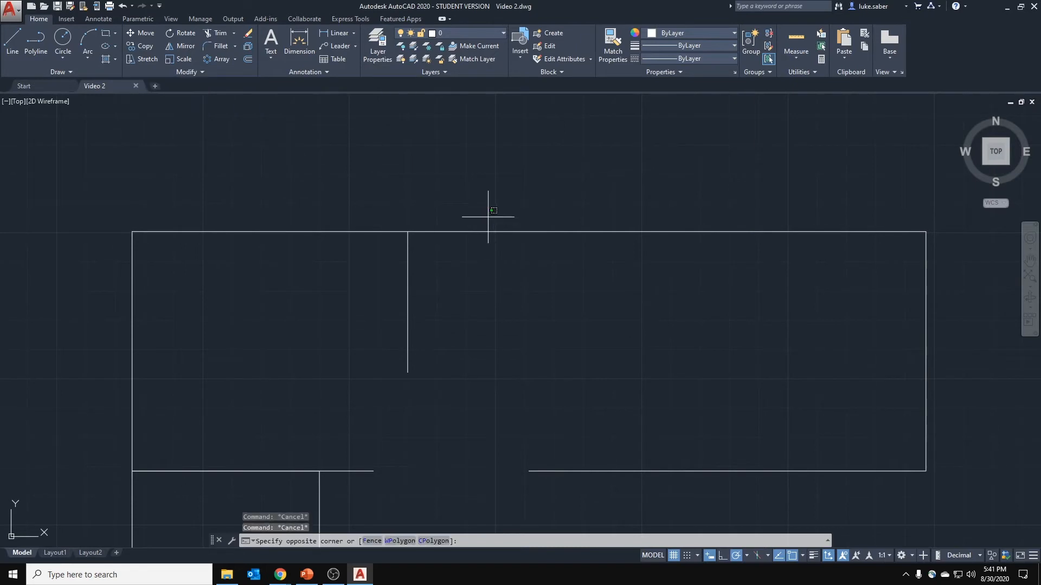
left_click(477, 246)
left_click(299, 173)
left_click(261, 263)
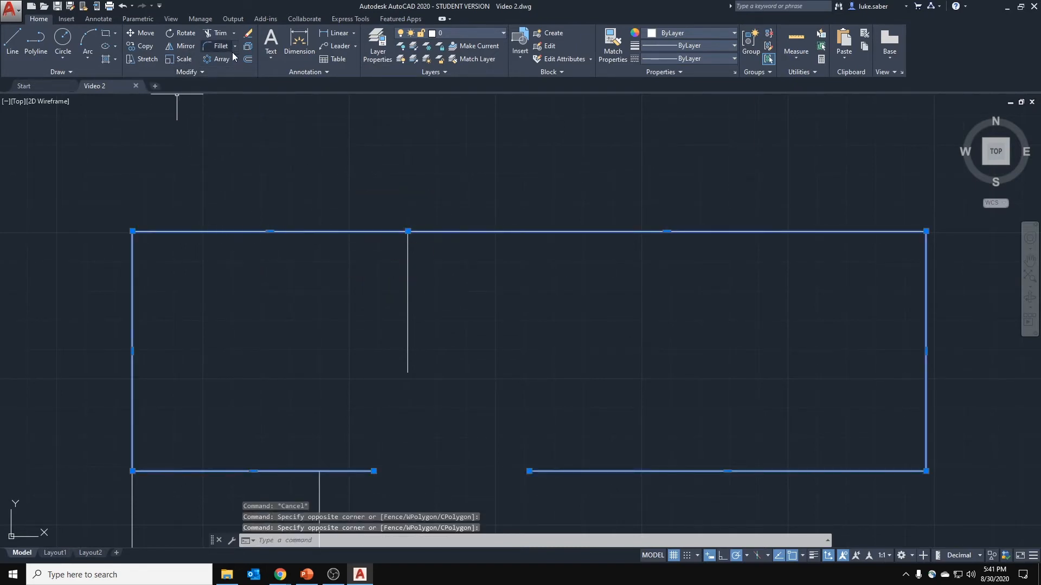
left_click(200, 72)
left_click(164, 100)
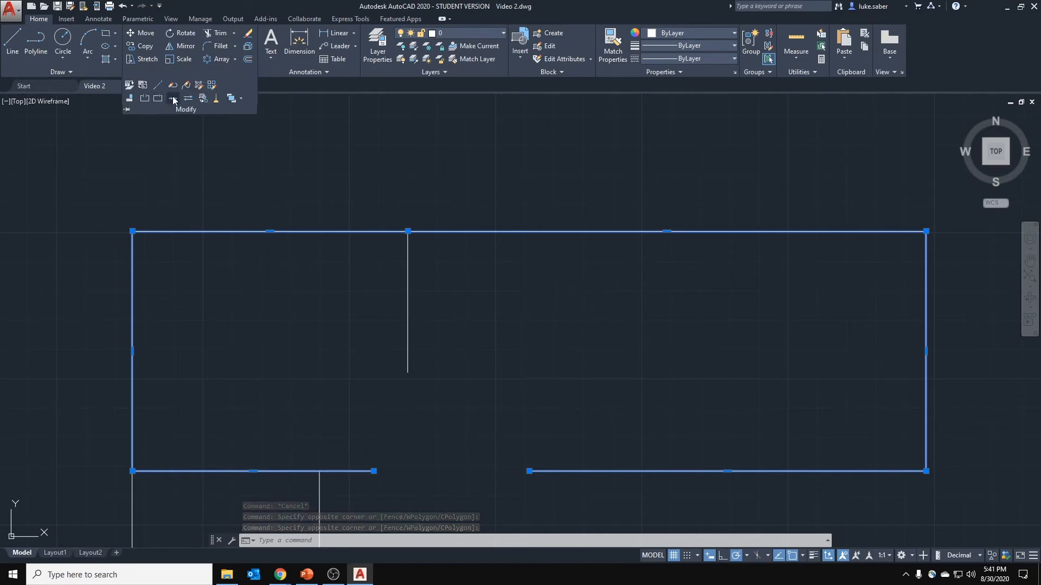
key("Escape")
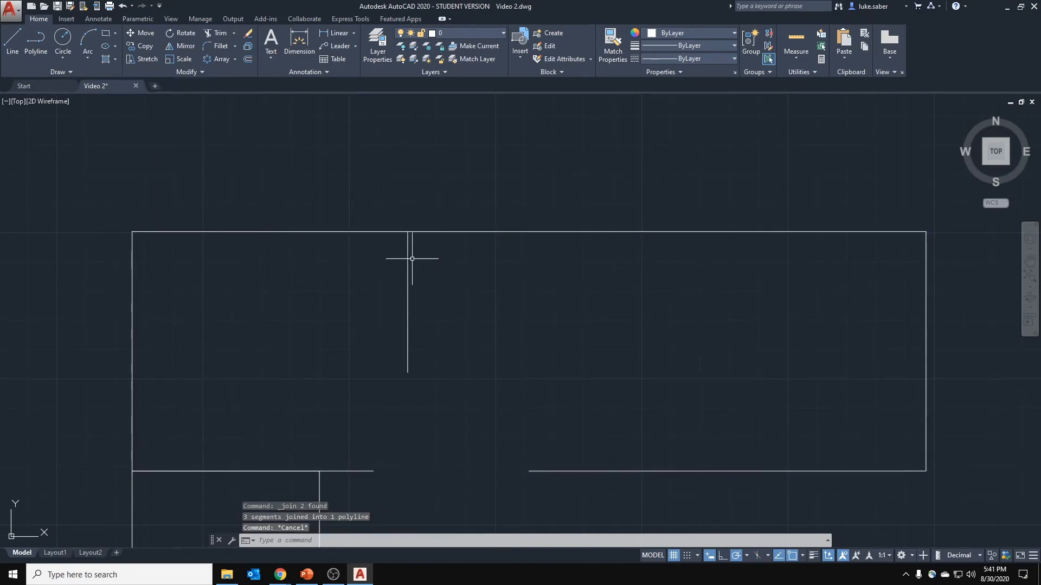
left_click(439, 228)
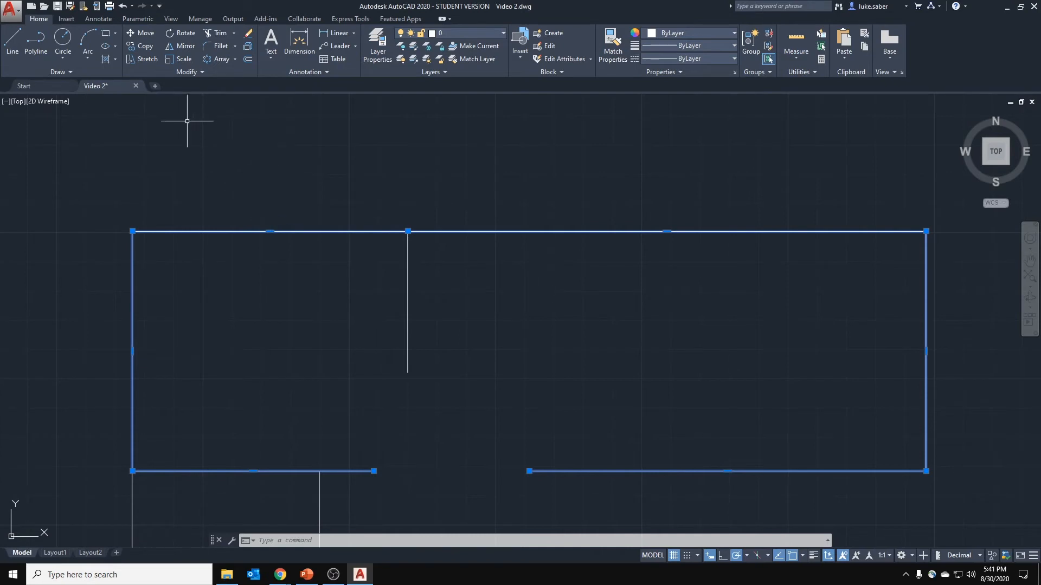
left_click(192, 71)
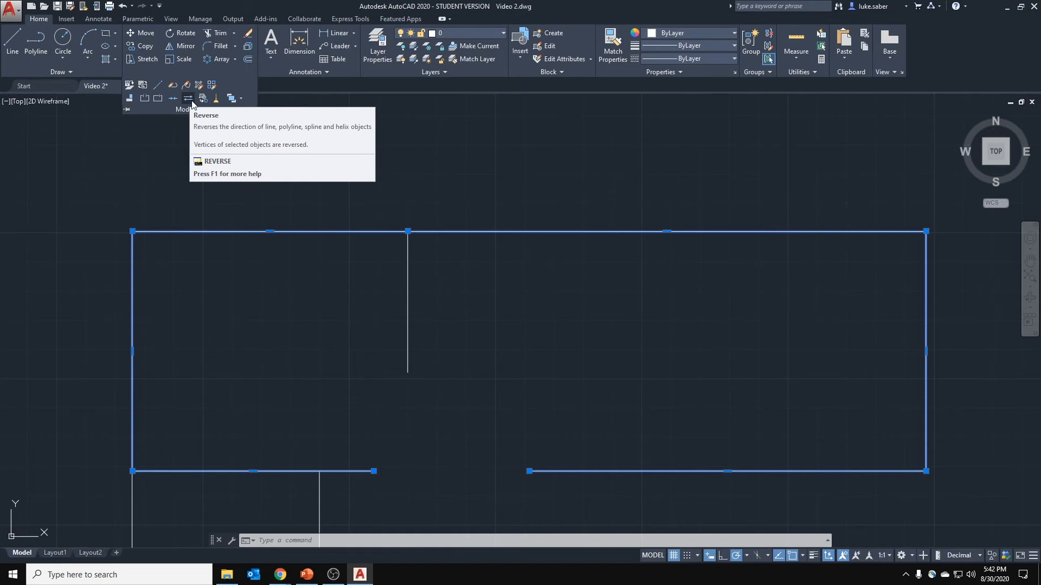
left_click(54, 72)
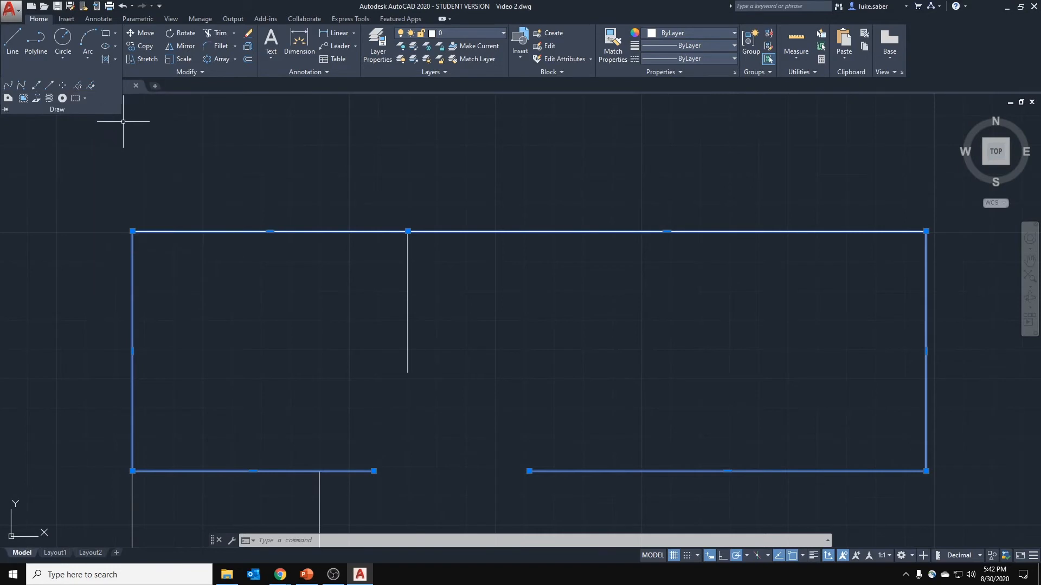
key("Escape")
left_click(196, 71)
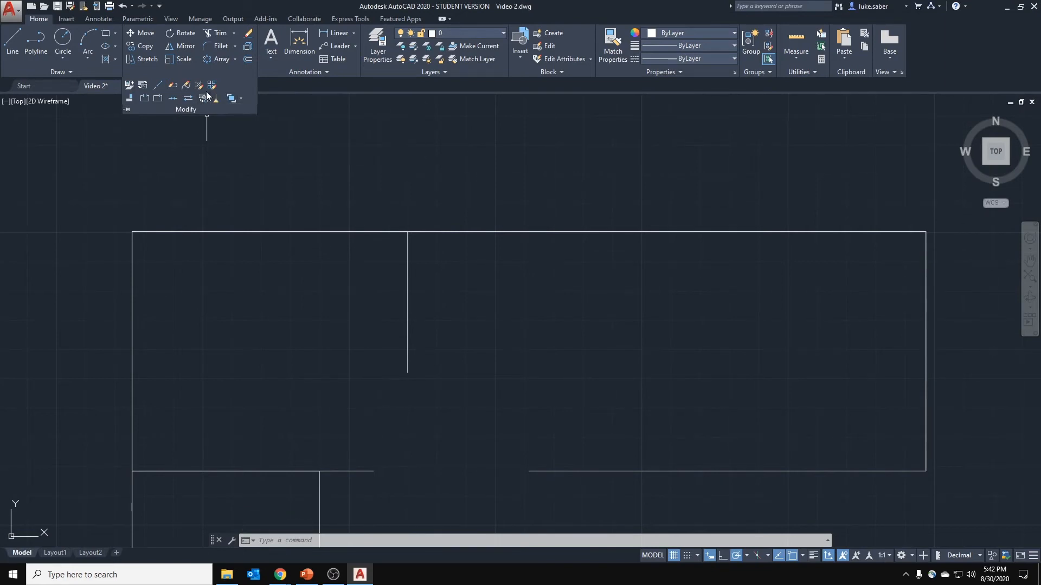
left_click(240, 97)
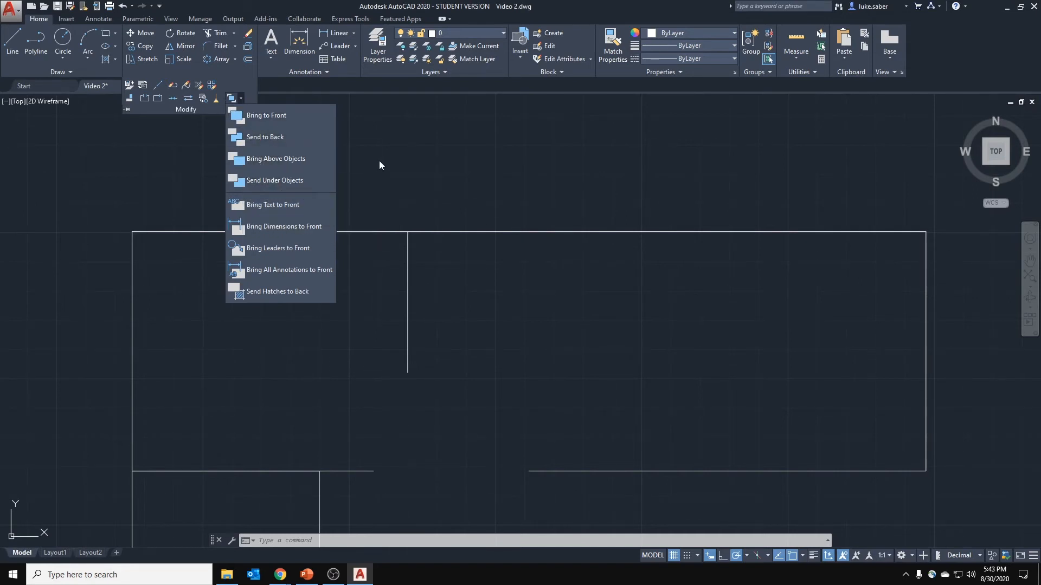
left_click(366, 134)
key("Escape")
key("Escape")
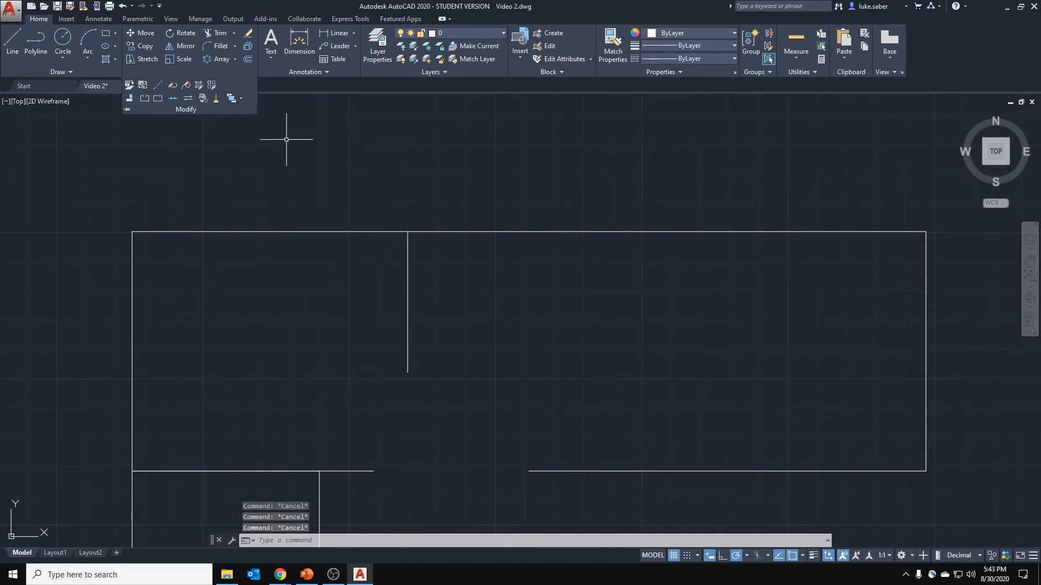
Turn off the current layer 0 to hide all its objects, and turn the layer back on.
scroll(495, 177, "down", 6)
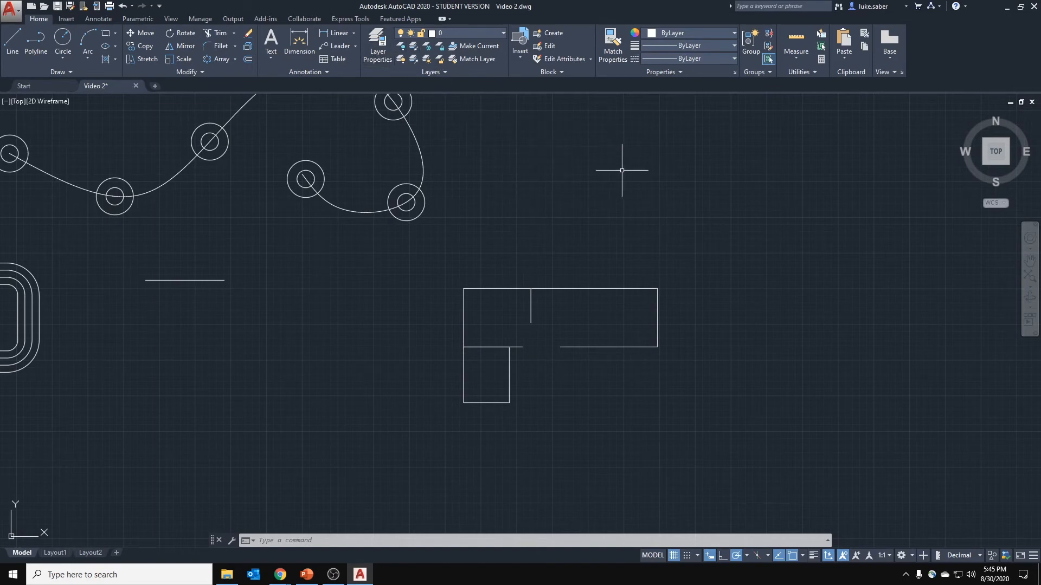
scroll(548, 157, "down", 5)
scroll(547, 170, "up", 3)
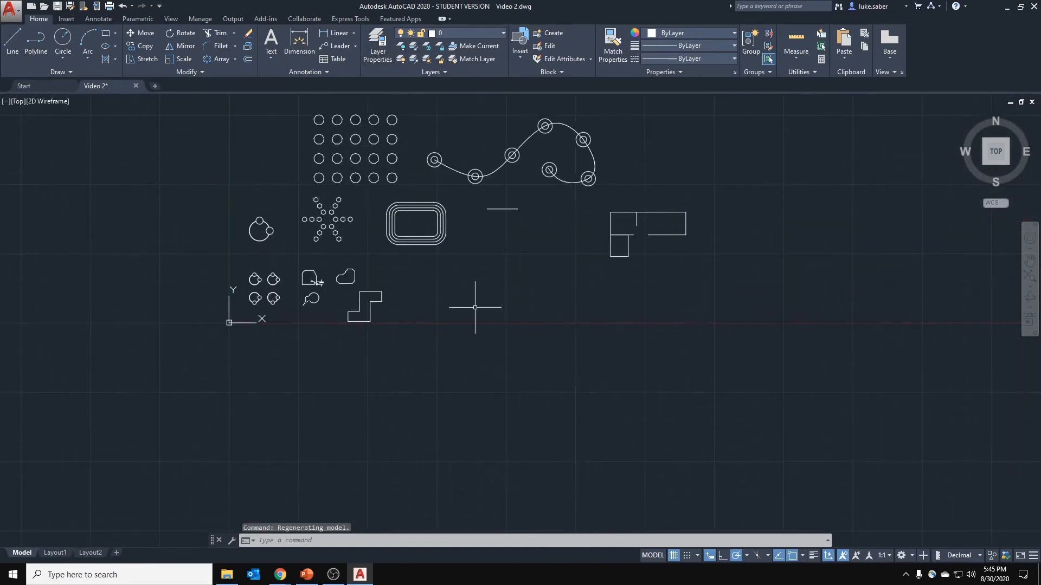
middle_click_drag(474, 307, 493, 354)
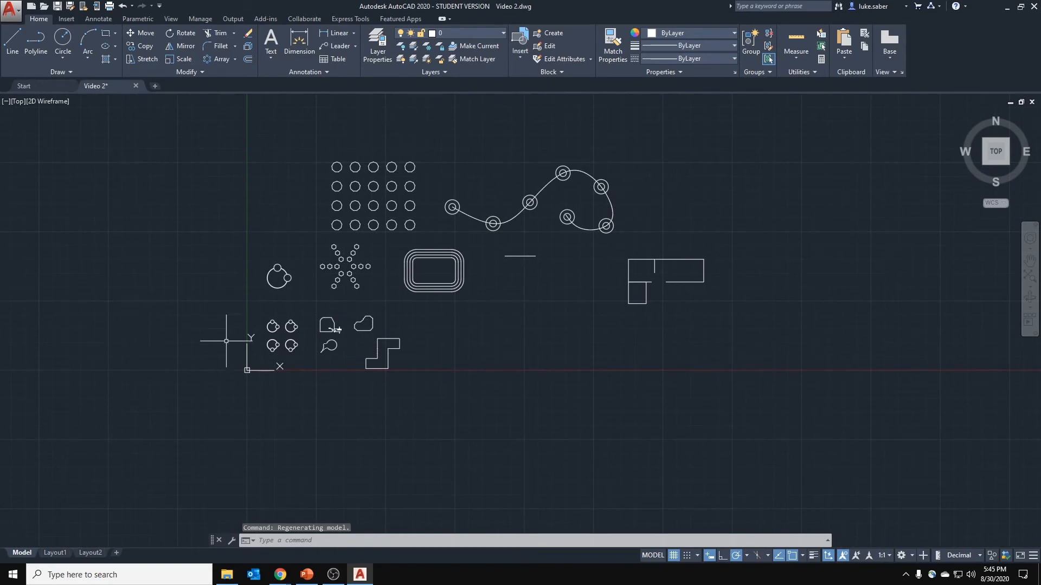
left_click(503, 31)
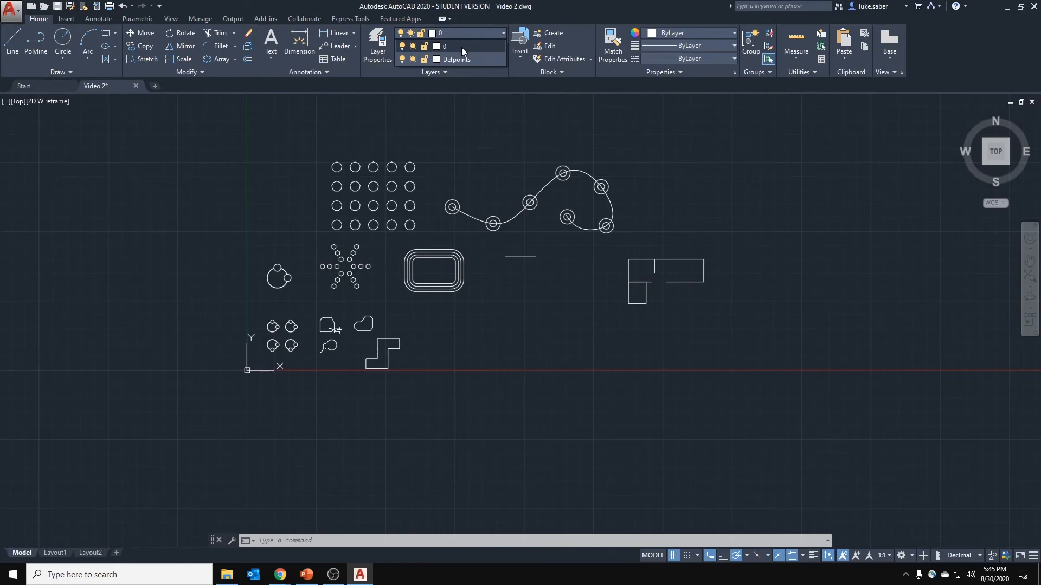
left_click(402, 47)
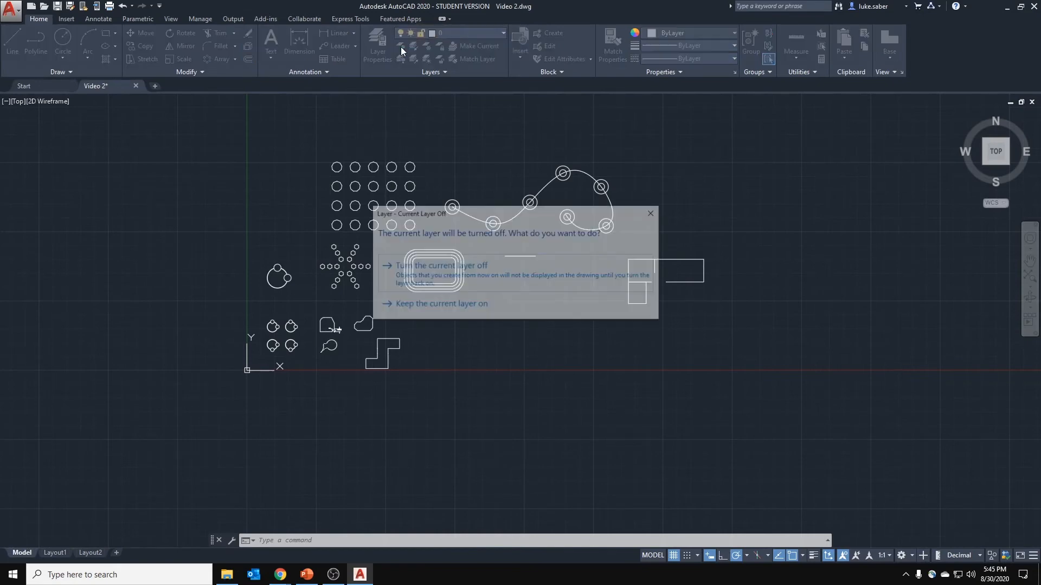
left_click(446, 268)
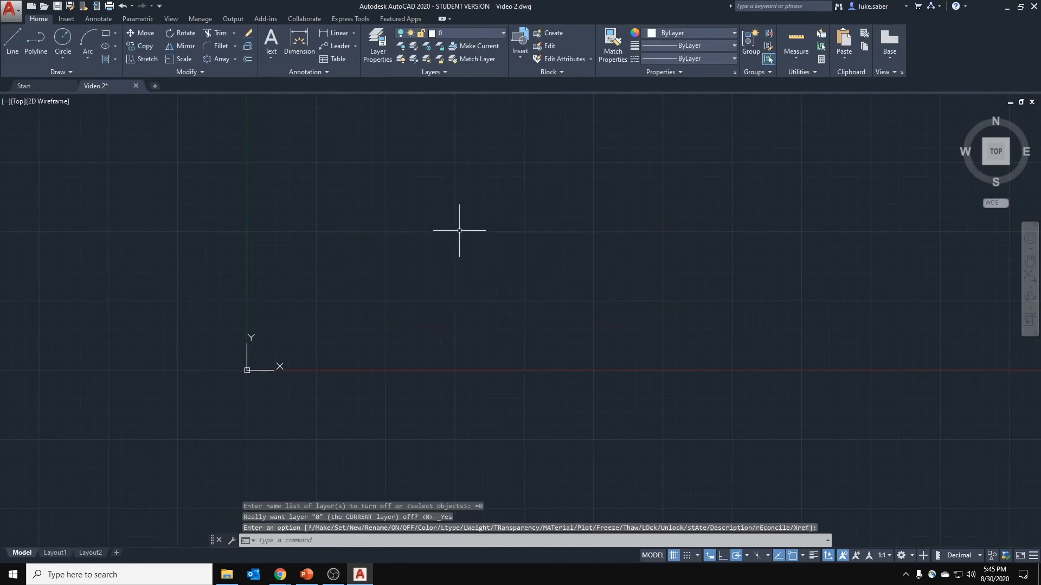
left_click(479, 34)
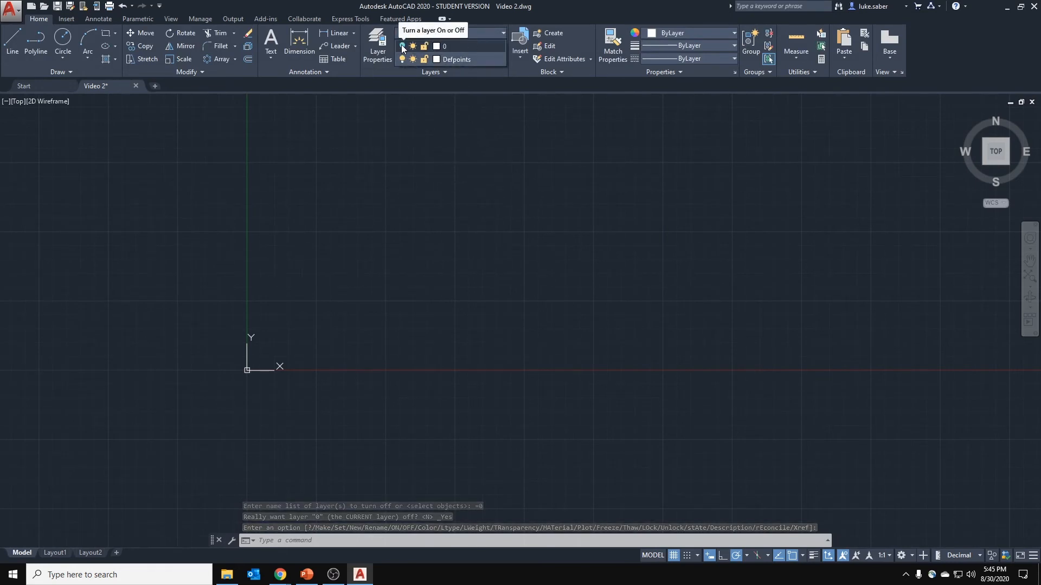
left_click(401, 46)
Lock layer 0 to test selecting its objects, and unlock the layer again.
left_click(420, 46)
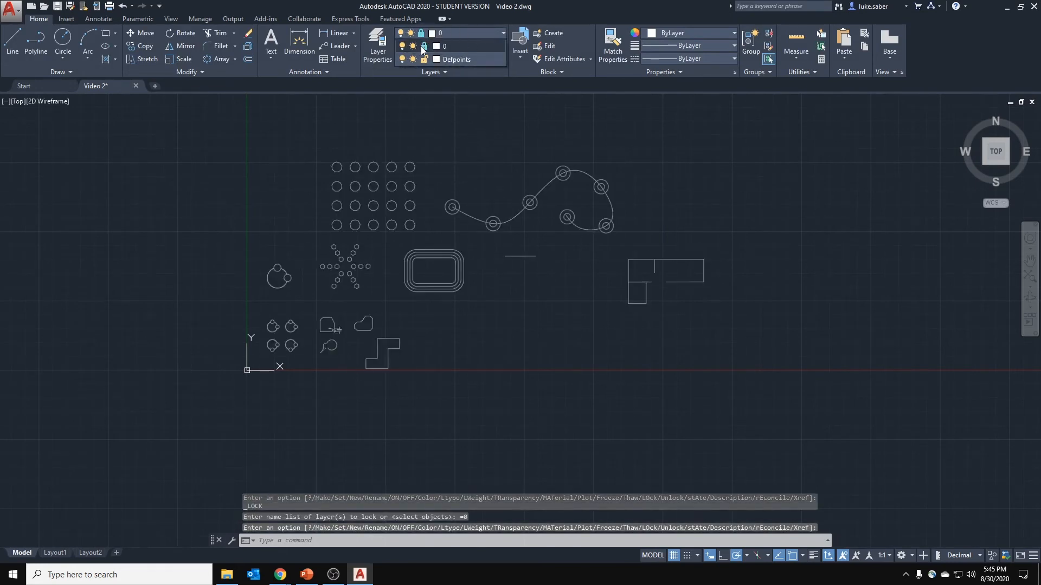
left_click(424, 271)
left_click(425, 239)
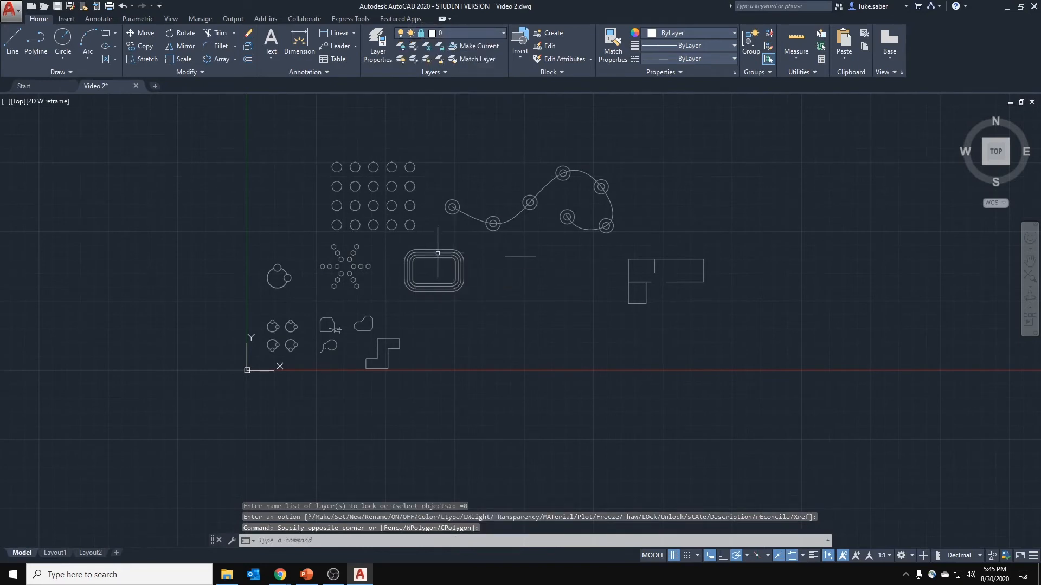
scroll(426, 213, "up", 2)
scroll(425, 213, "up", 2)
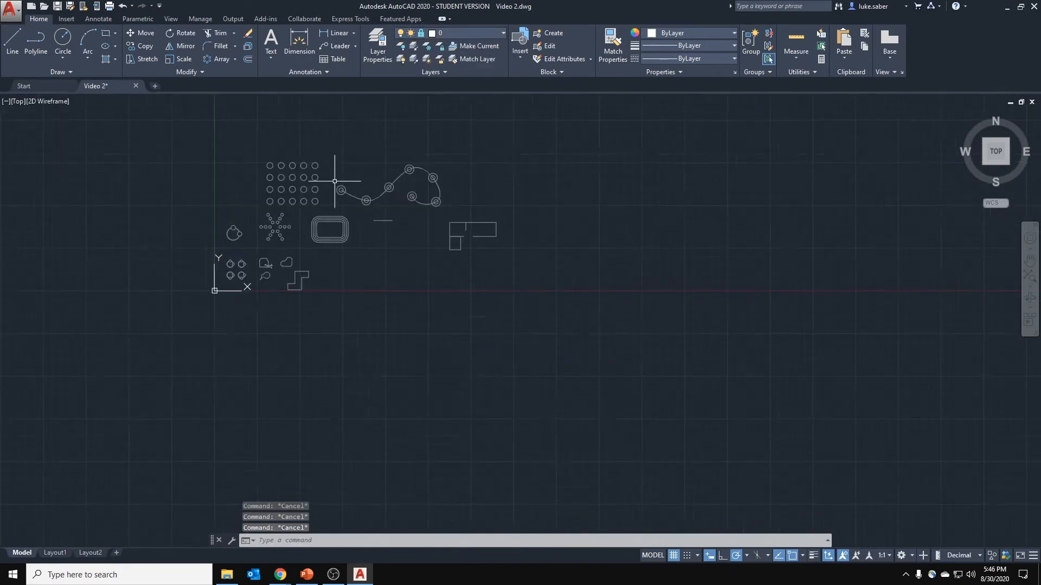
scroll(335, 181, "up", 2)
middle_click_drag(341, 179, 370, 226)
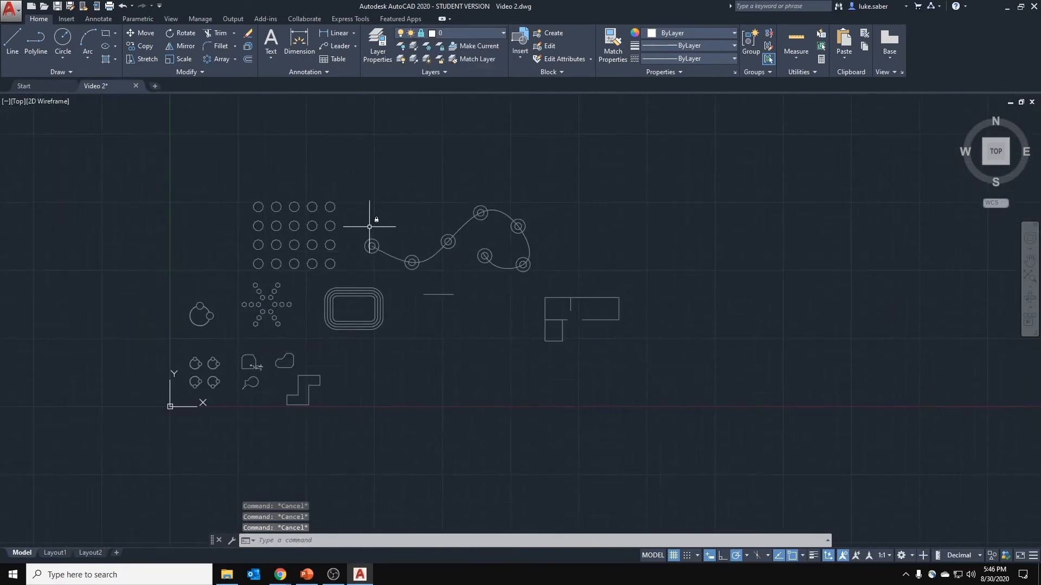
left_click(444, 34)
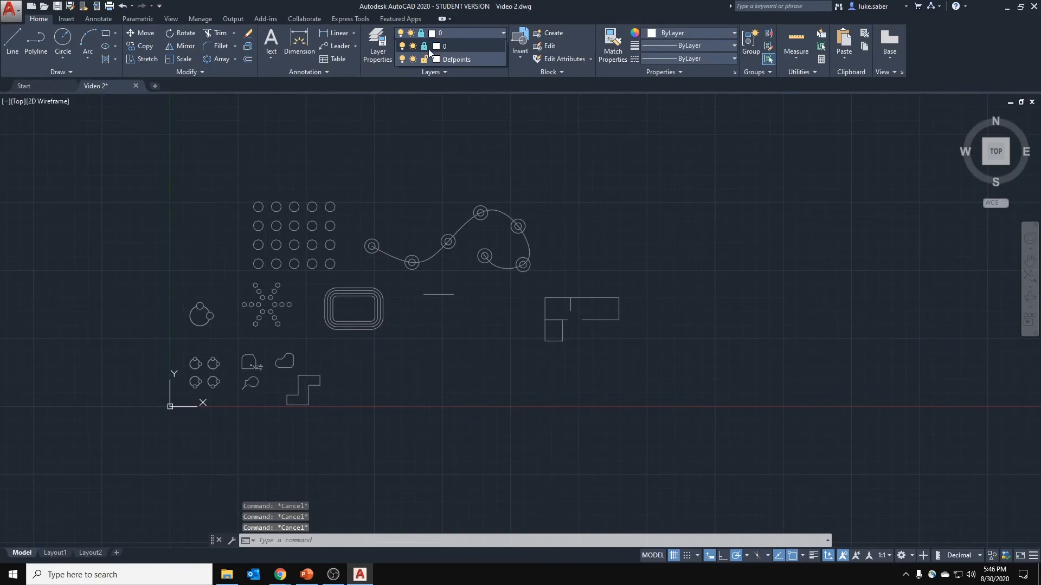
left_click(426, 47)
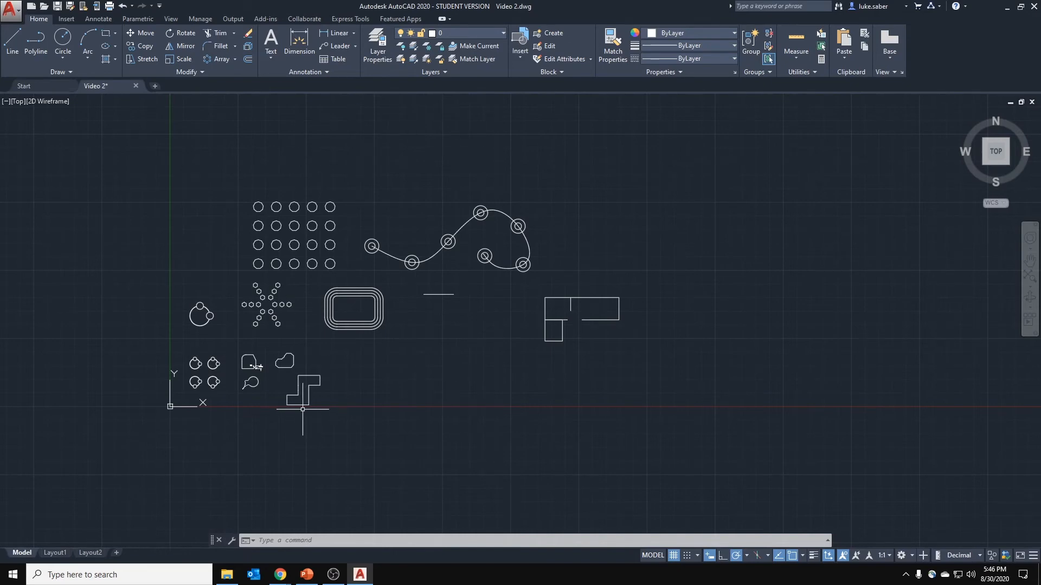
Move the UCS origin to a free point below and left of all the objects, and save the drawing.
left_click(170, 406)
left_click(169, 406)
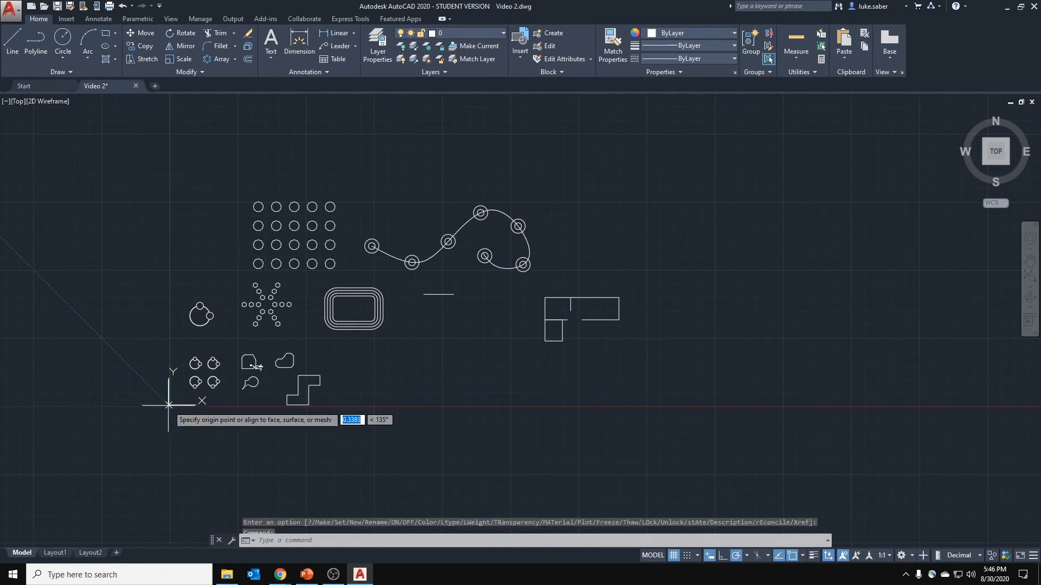
left_click(85, 478)
key("Escape")
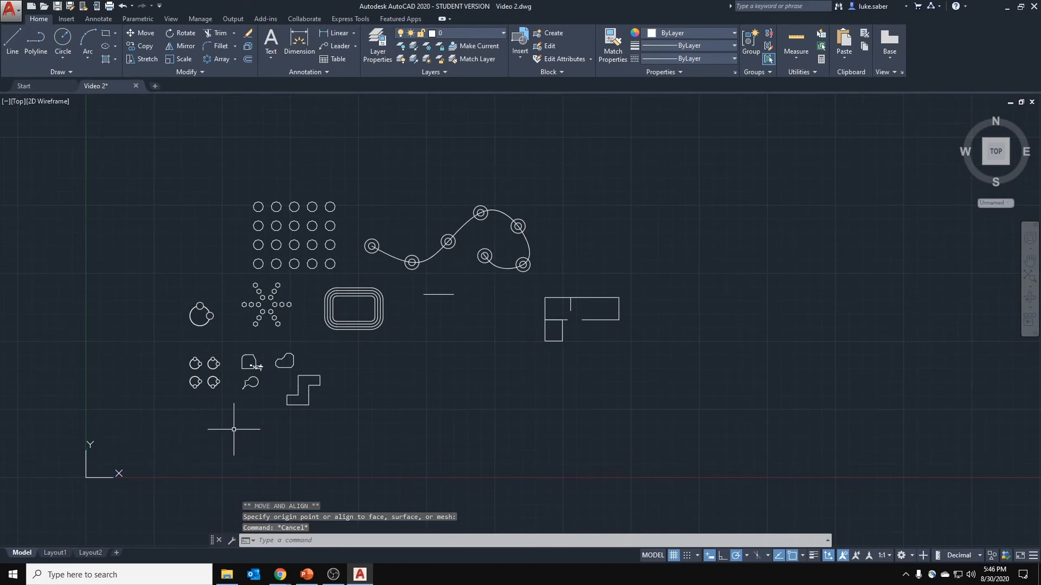
key("ctrl+s")
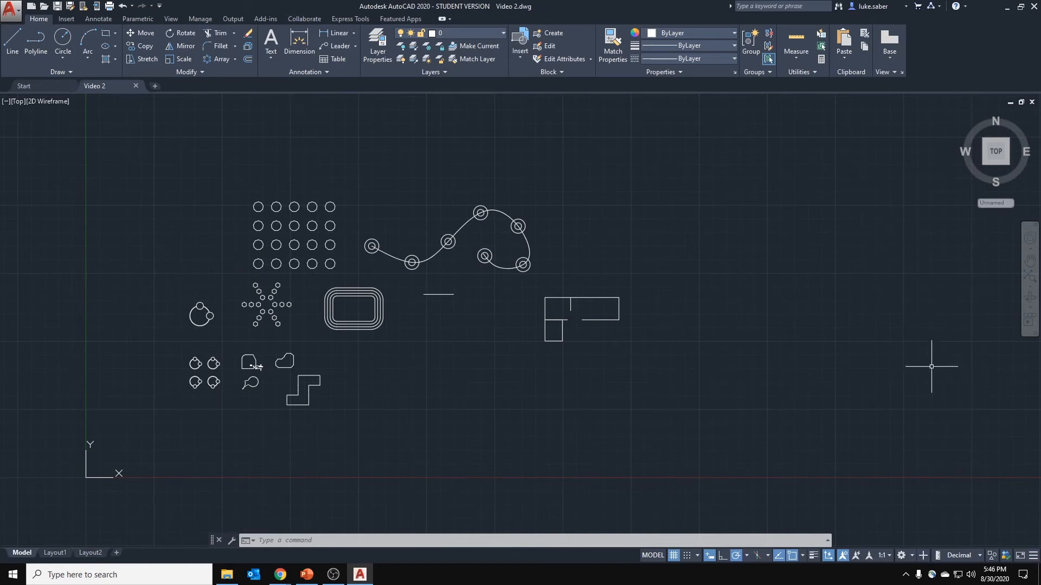
Keep the LineWeight control included in the status bar customization and turn on lineweight display.
left_click(1033, 555)
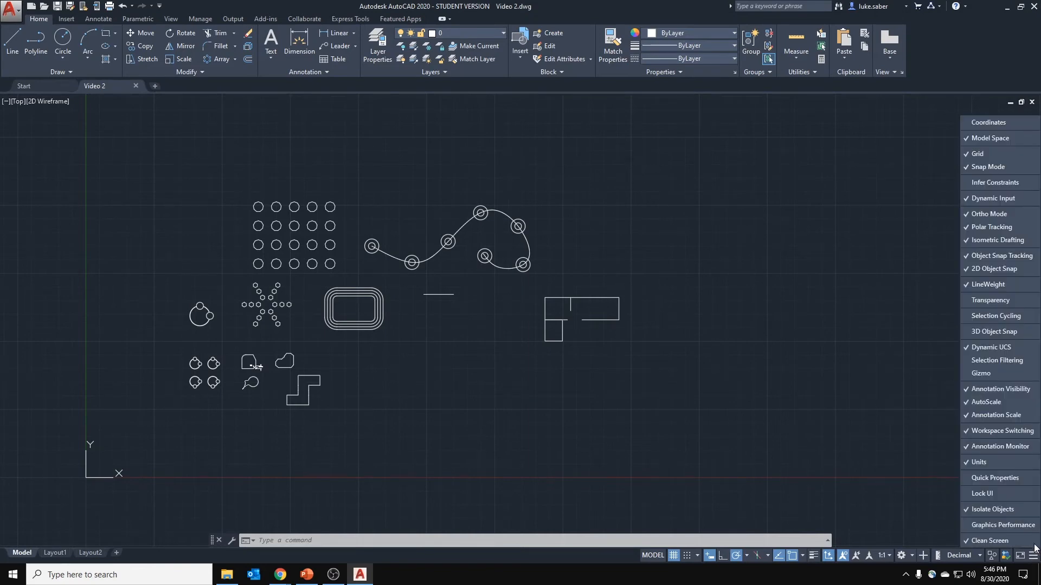
left_click(1019, 287)
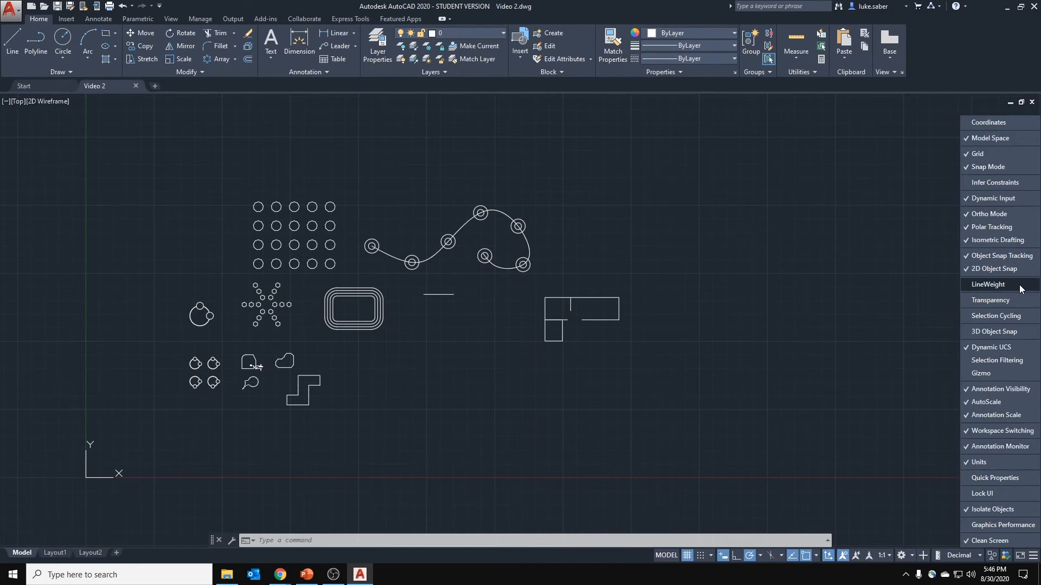
left_click(1016, 284)
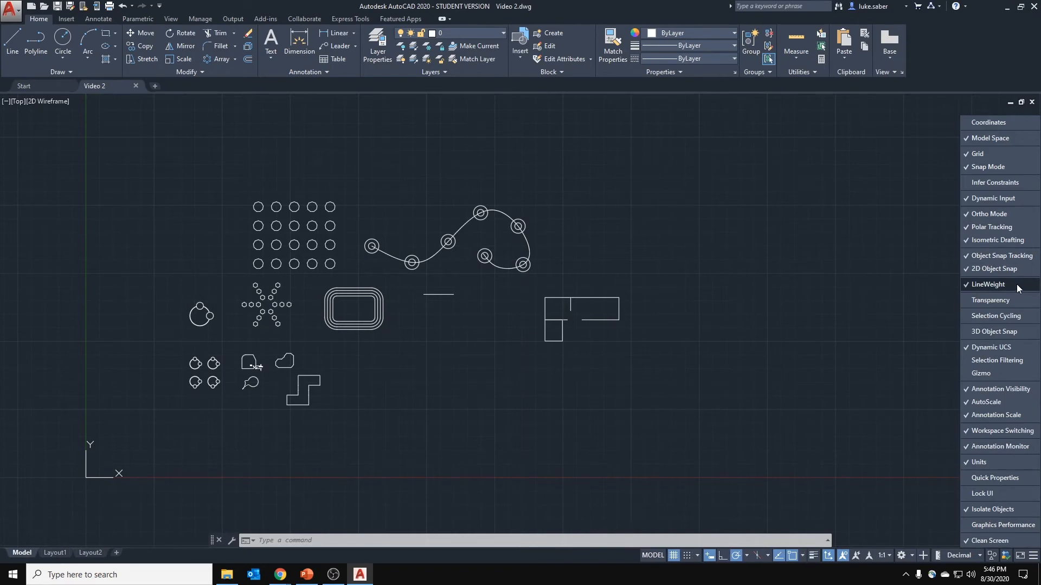
left_click(1016, 284)
left_click(1016, 285)
left_click(1016, 285)
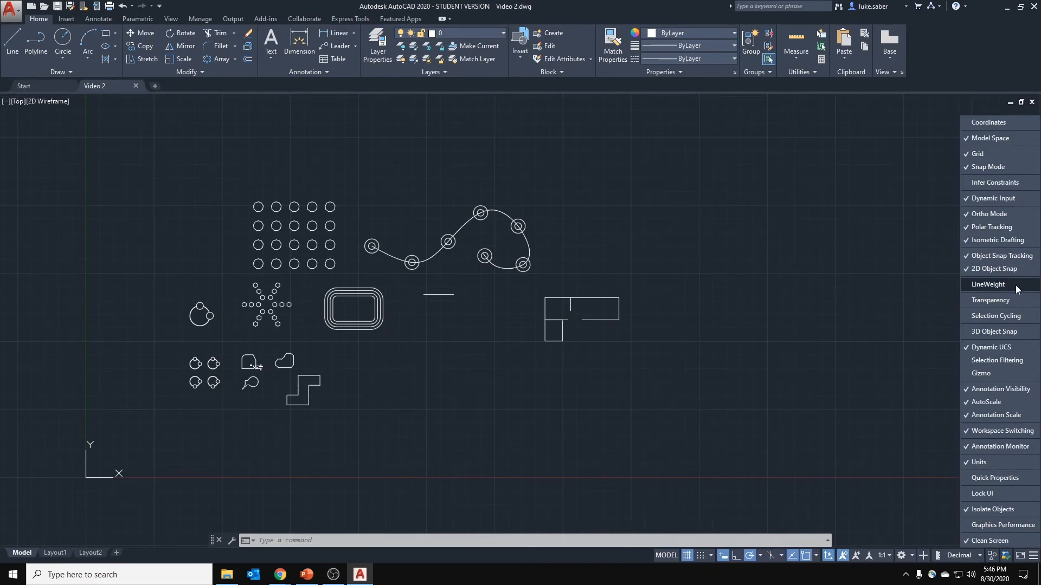
left_click(1015, 285)
left_click(858, 494)
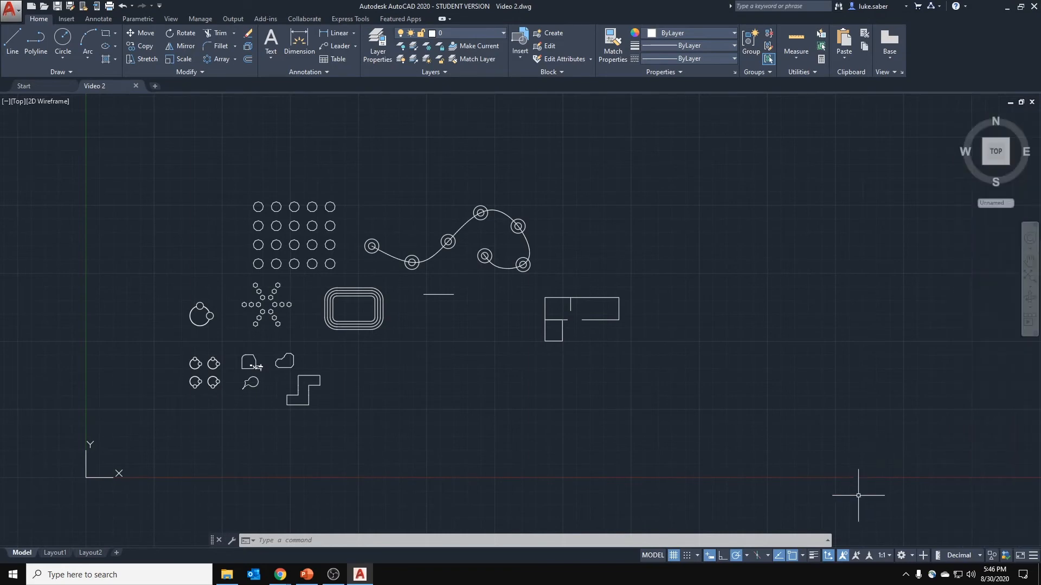
left_click(813, 557)
Create a new layer named Thick Line in the Layer Properties Manager.
left_click(377, 44)
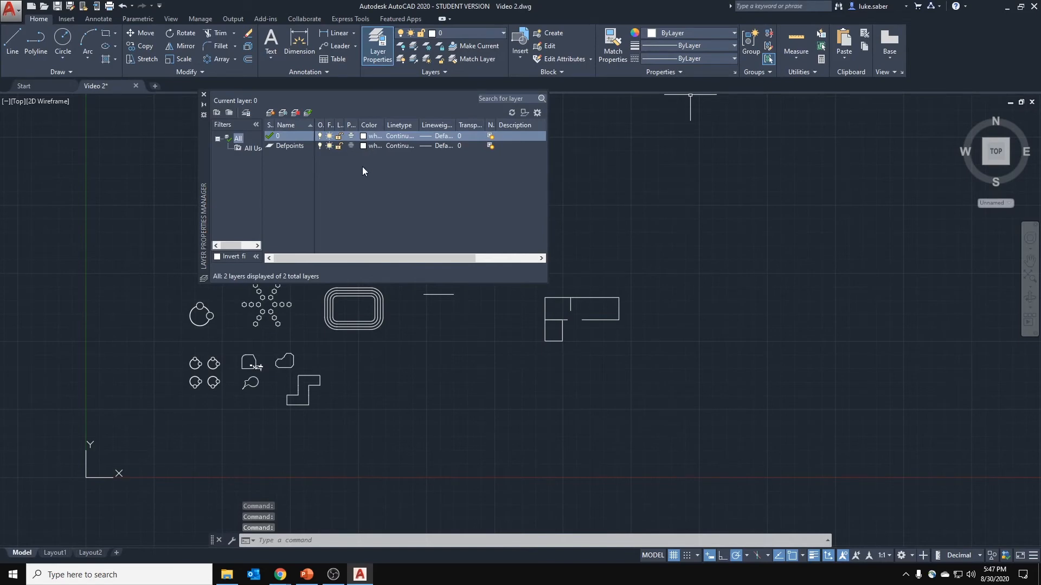
left_click(270, 114)
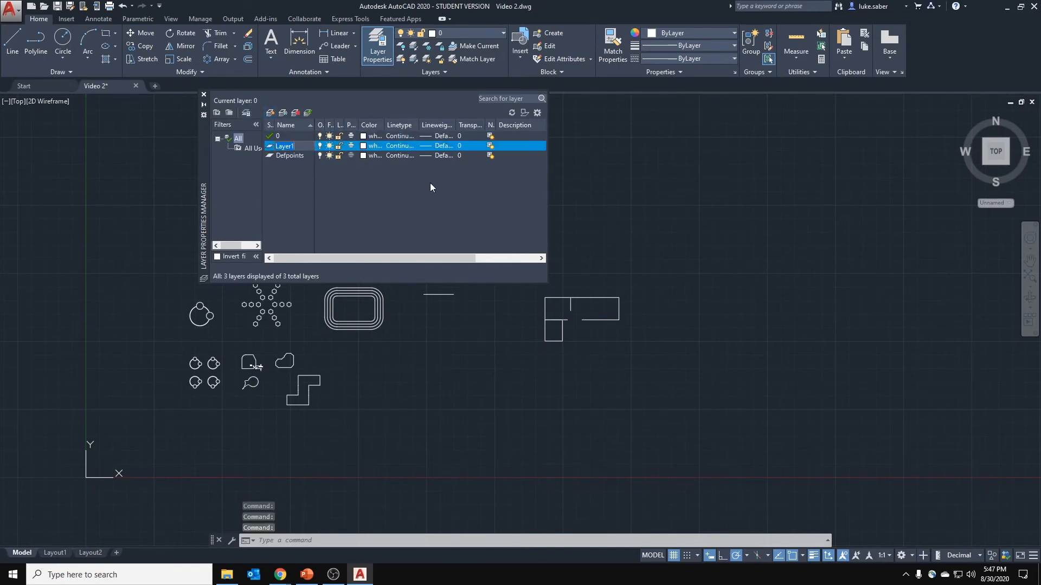
type("T")
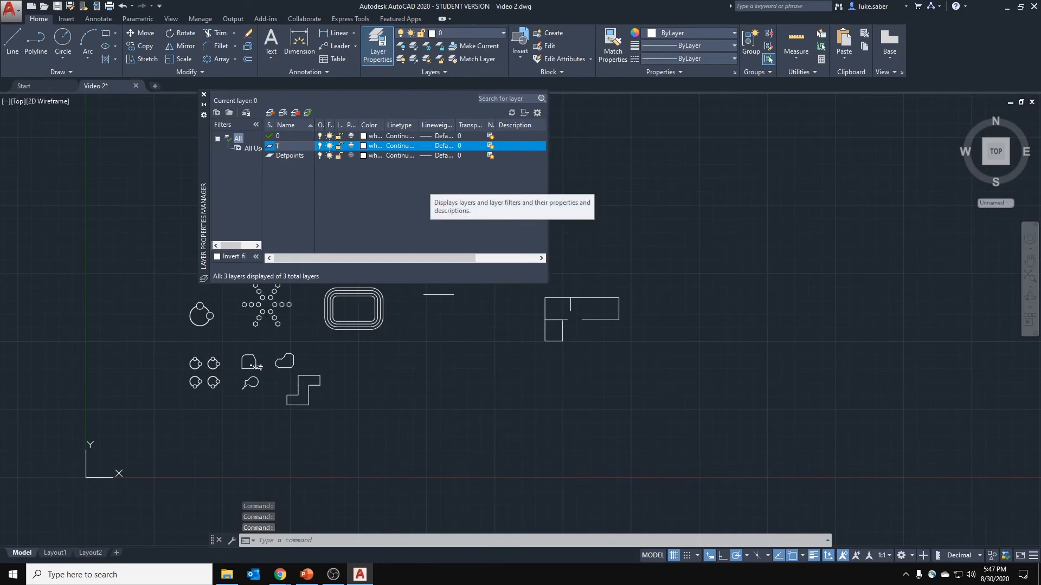
type("hick Line")
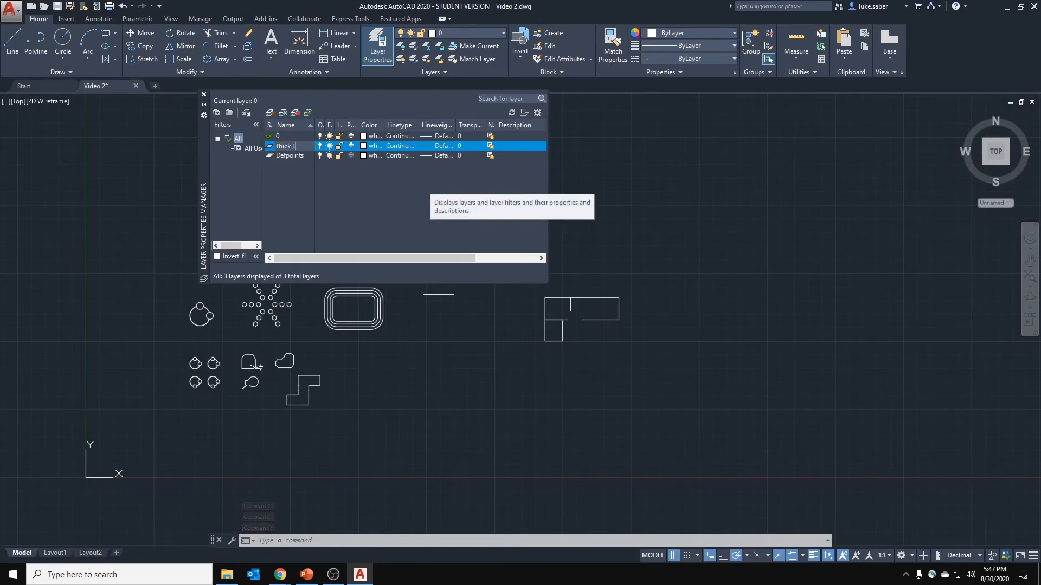
Create another new layer named Dashed Line.
left_click(269, 112)
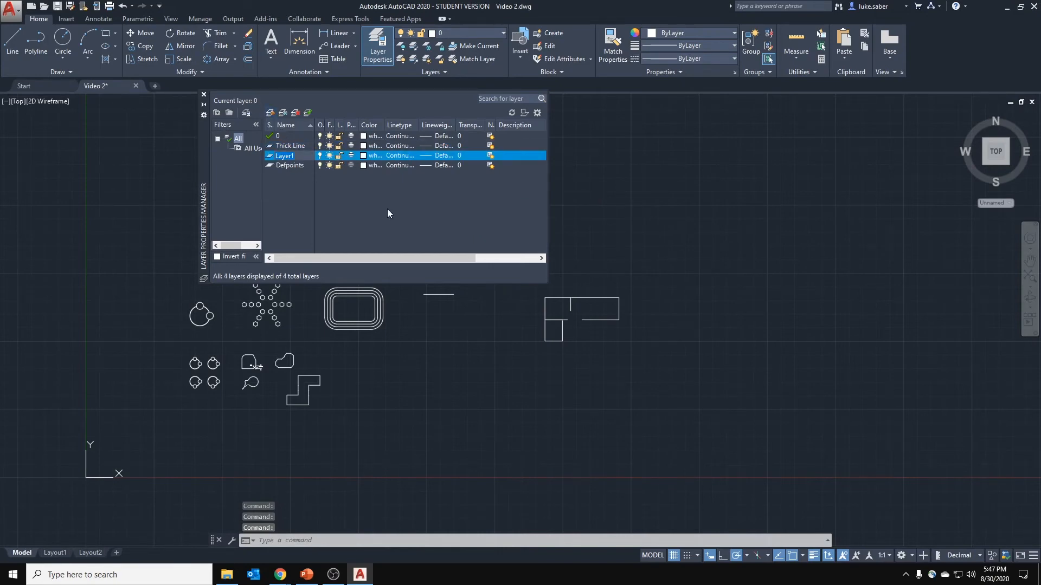
type("Do")
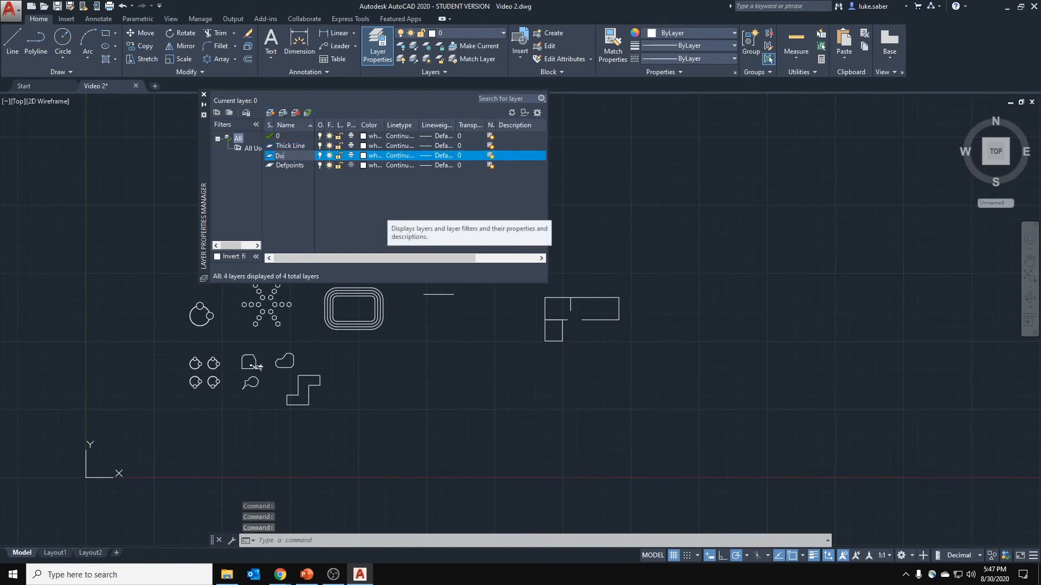
type("tt")
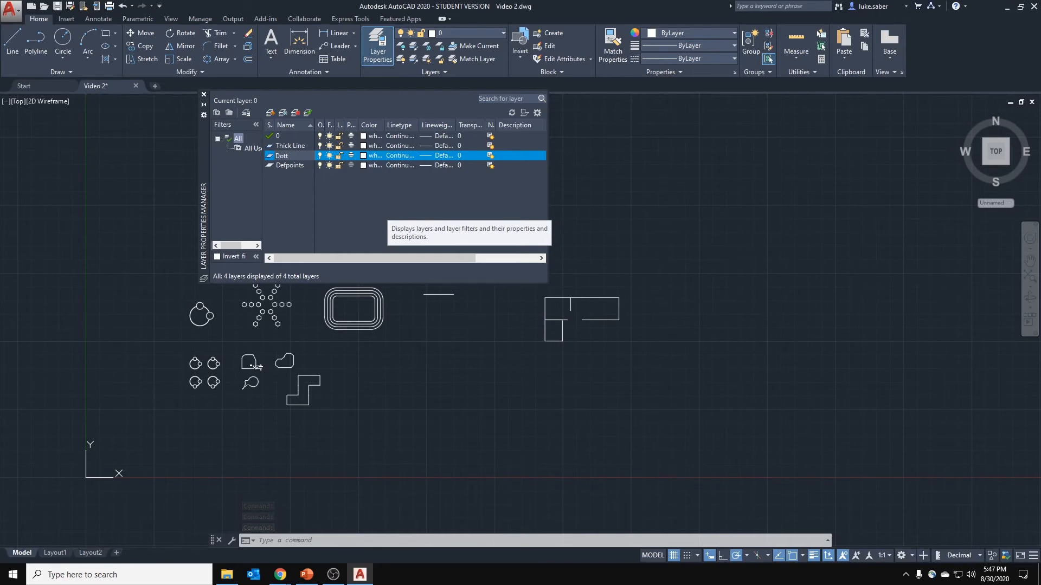
key("BackSpace")
key("BackSpace")
key("BackSpace")
type("ashed Lin")
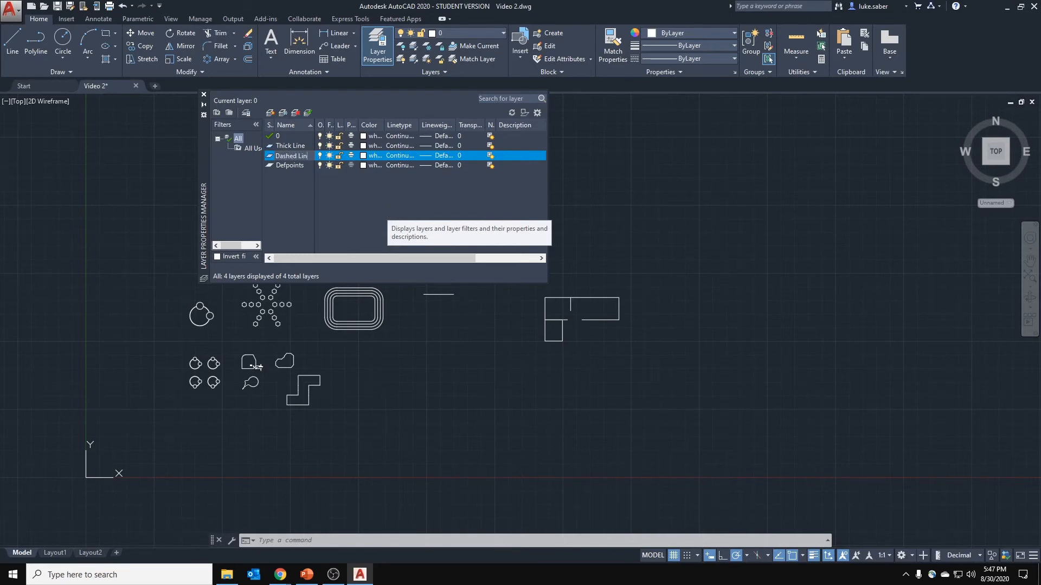
type("e")
key("Return")
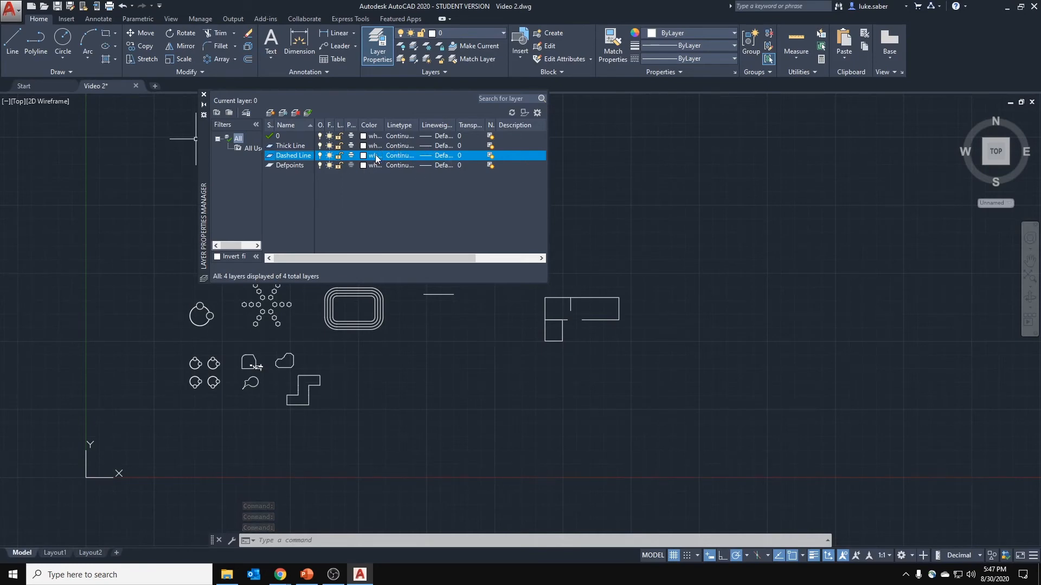
Set the Thick Line layer's color to the dark red with index color 12.
left_click(319, 149)
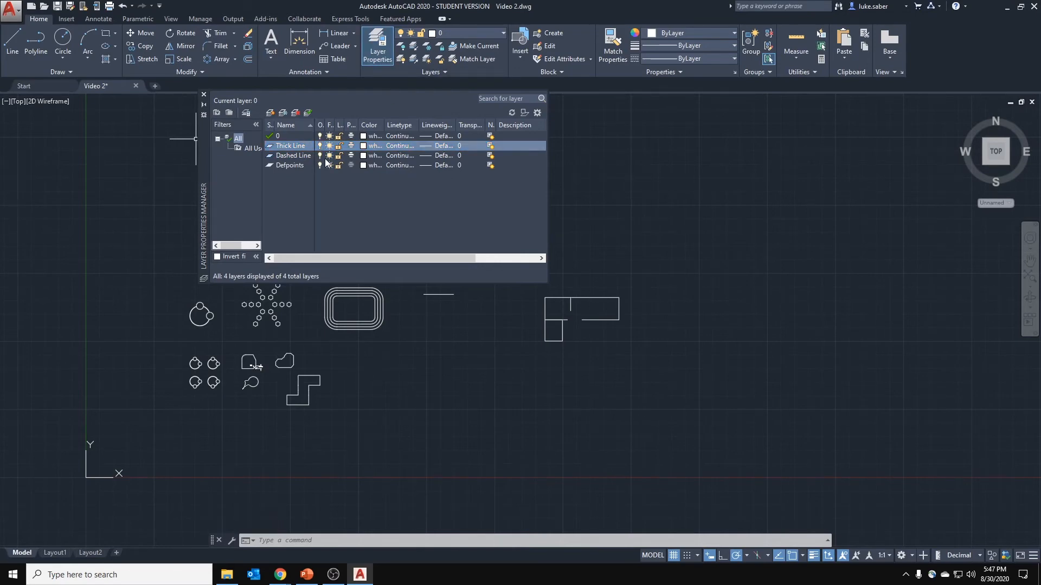
left_click(363, 148)
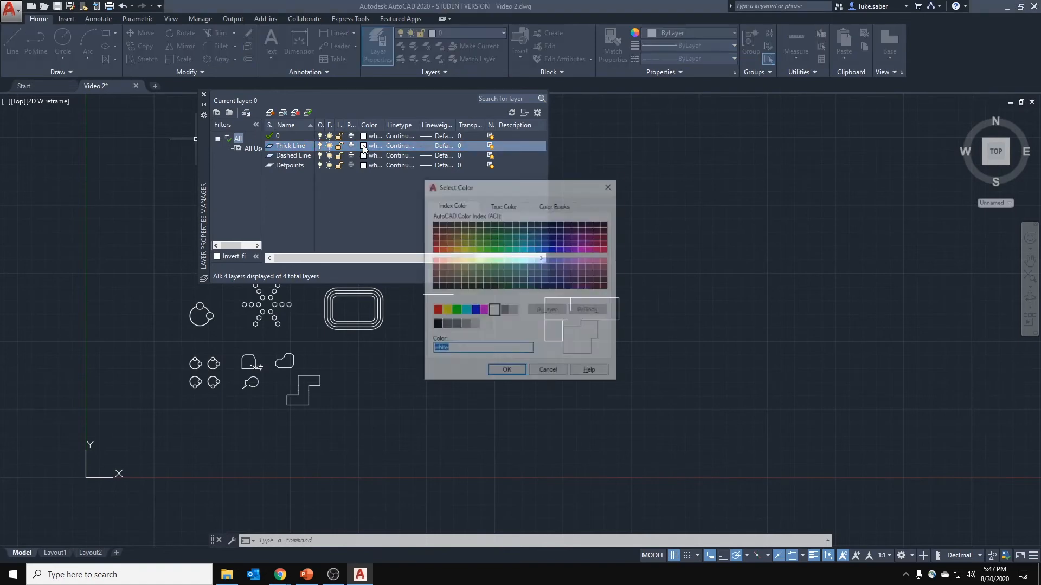
left_click(434, 244)
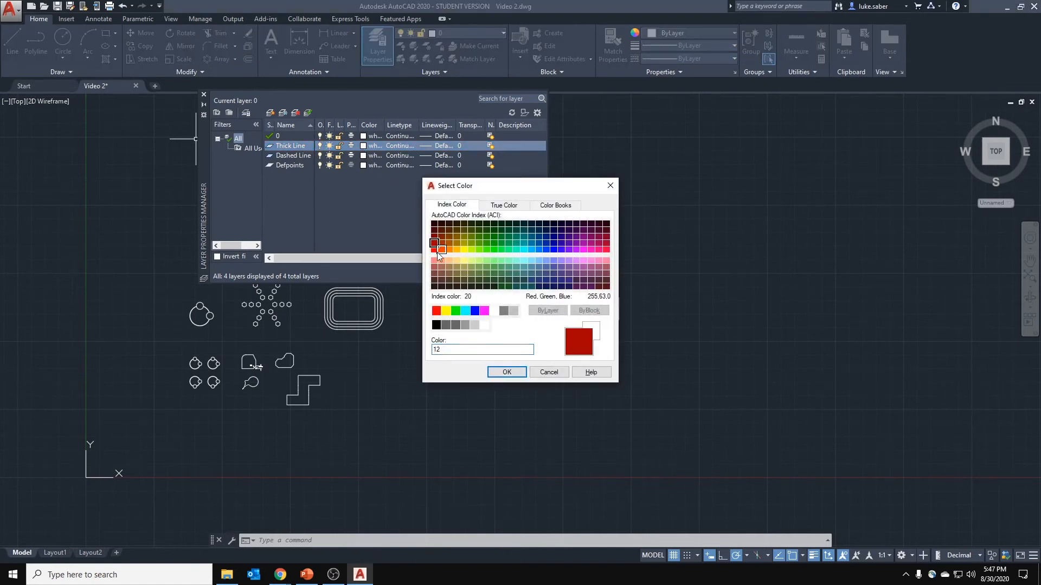
left_click(523, 373)
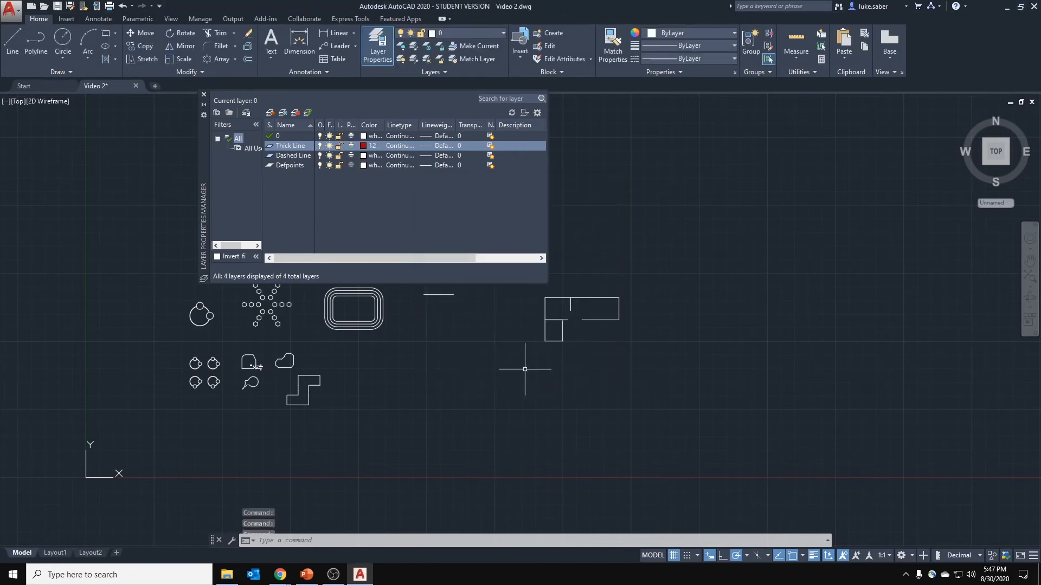
Load the DASHEDX2 linetype from acad.lin while choosing a linetype for the Thick Line layer.
left_click(409, 145)
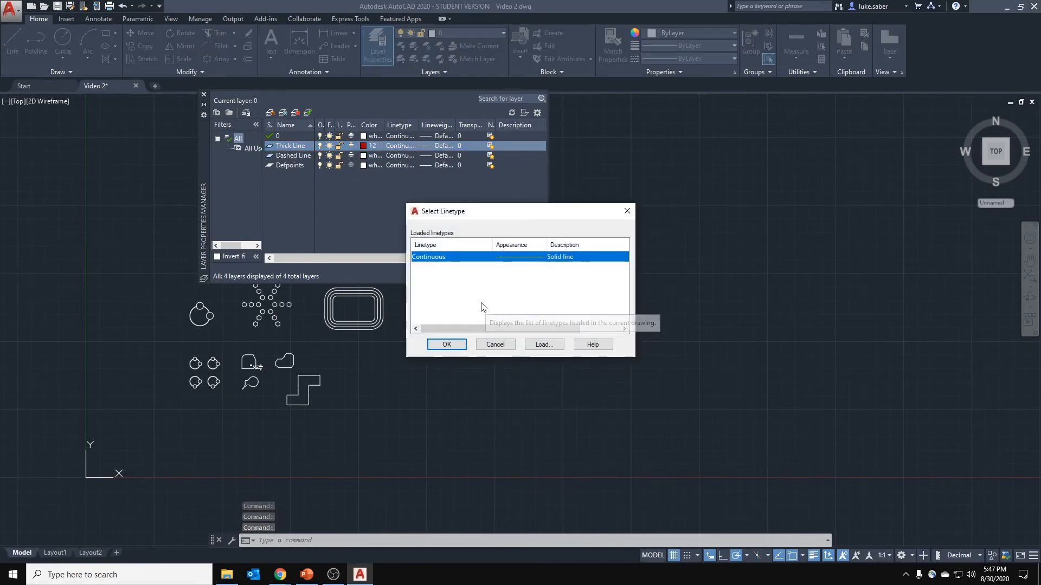
left_click(547, 345)
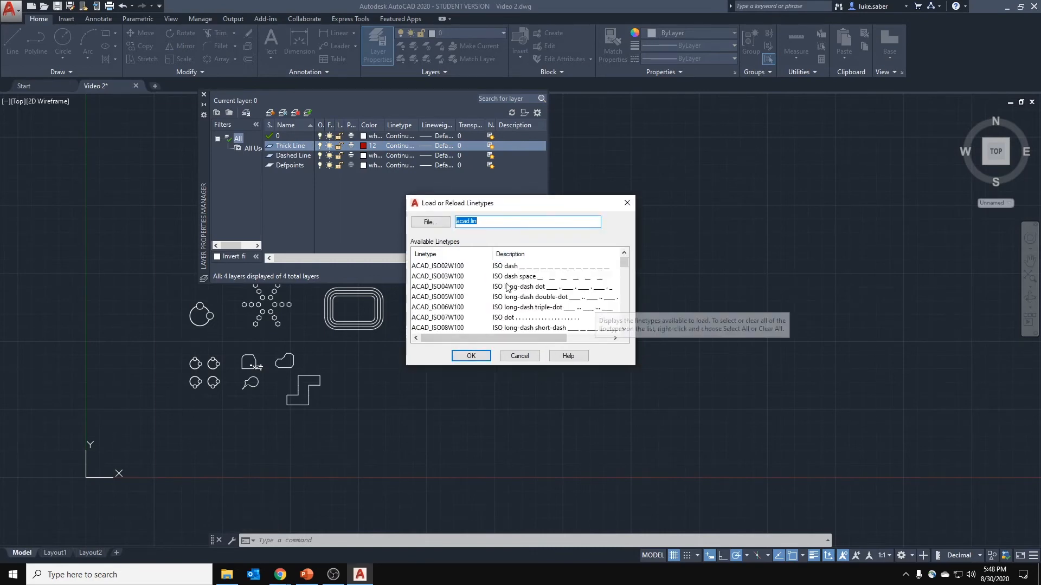
left_click_drag(635, 368, 715, 455)
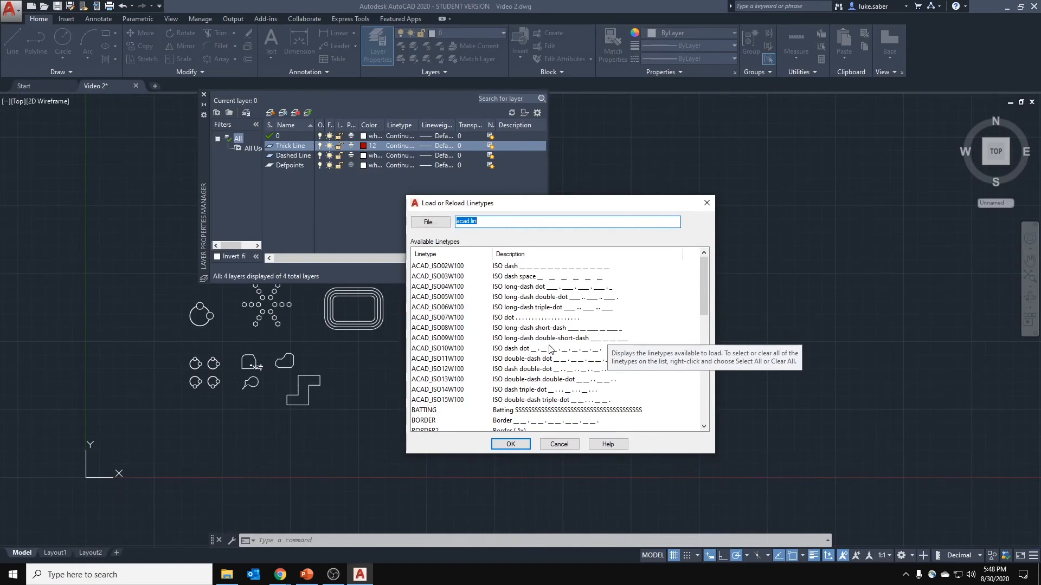
scroll(550, 349, "down", 7)
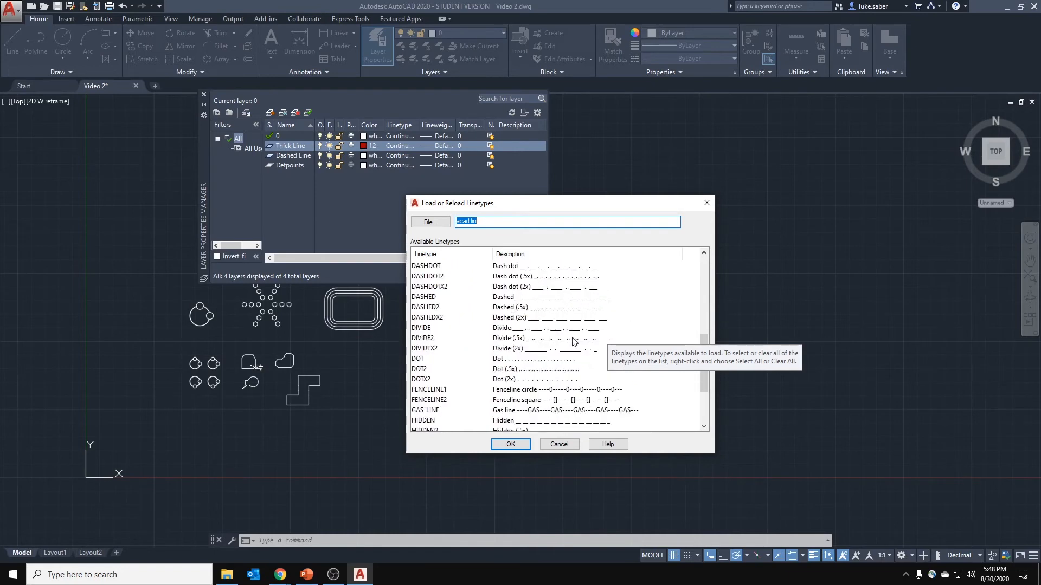
left_click(521, 338)
left_click(520, 307)
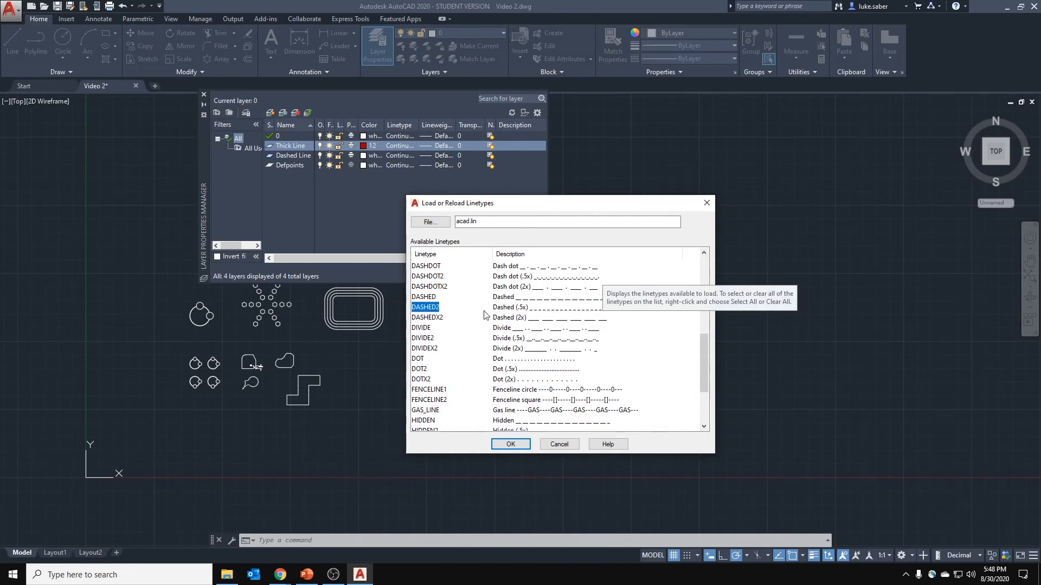
scroll(489, 325, "up", 1)
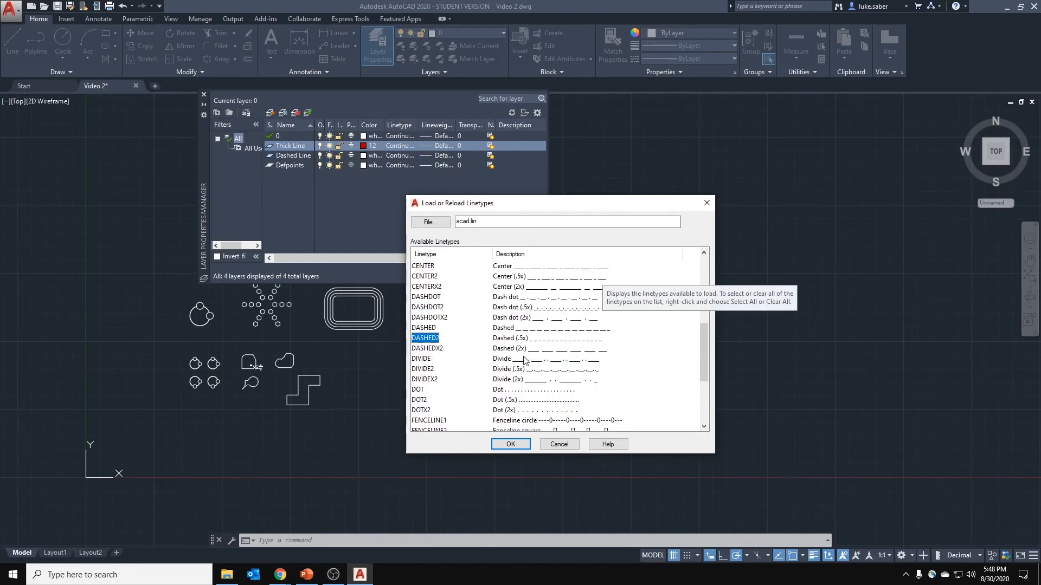
left_click(495, 351)
left_click(511, 444)
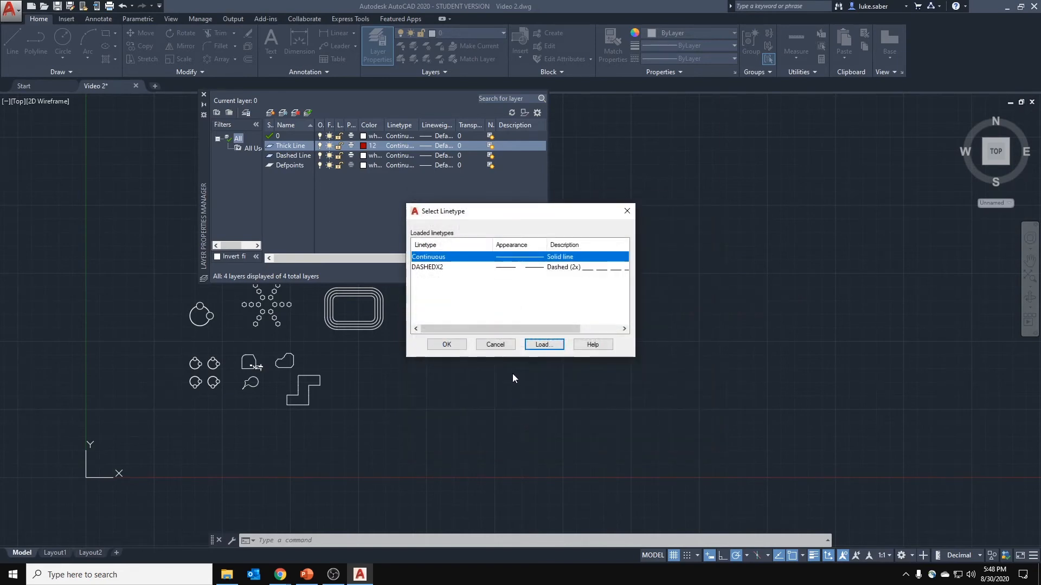
Load the DASHED2 linetype from acad.lin as well.
left_click(495, 266)
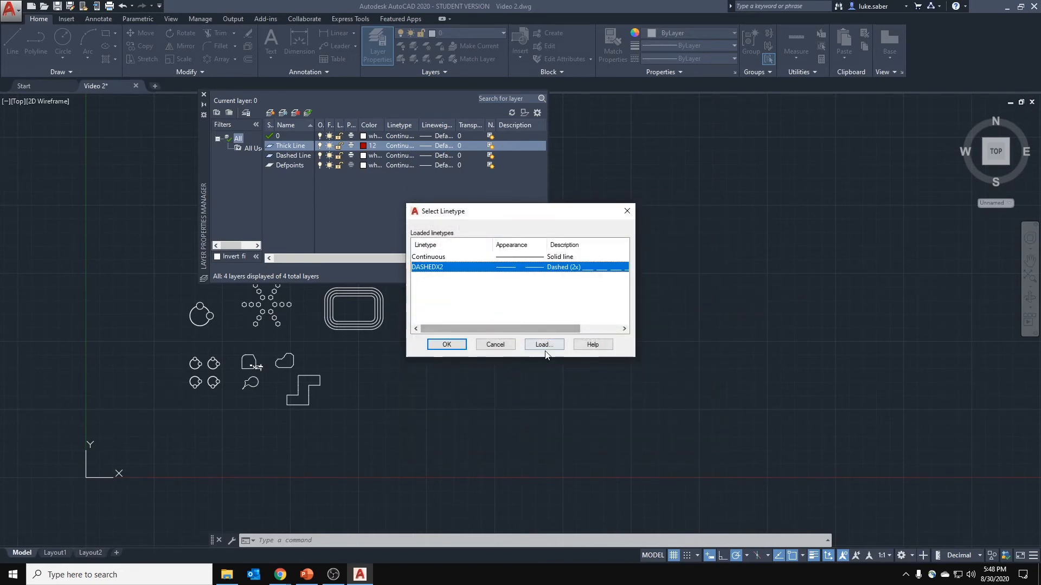
left_click(538, 346)
scroll(494, 340, "down", 4)
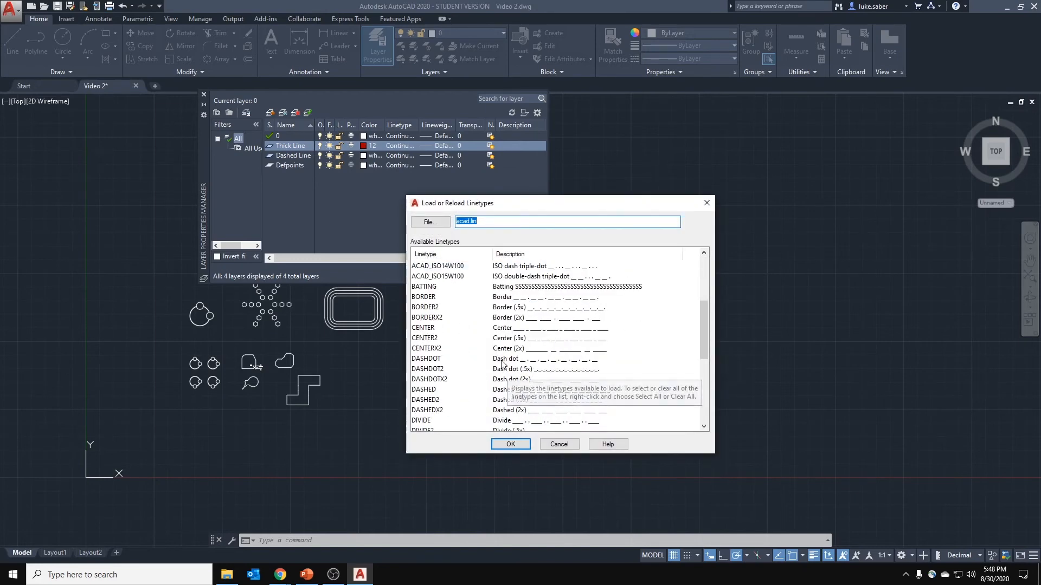
left_click(491, 369)
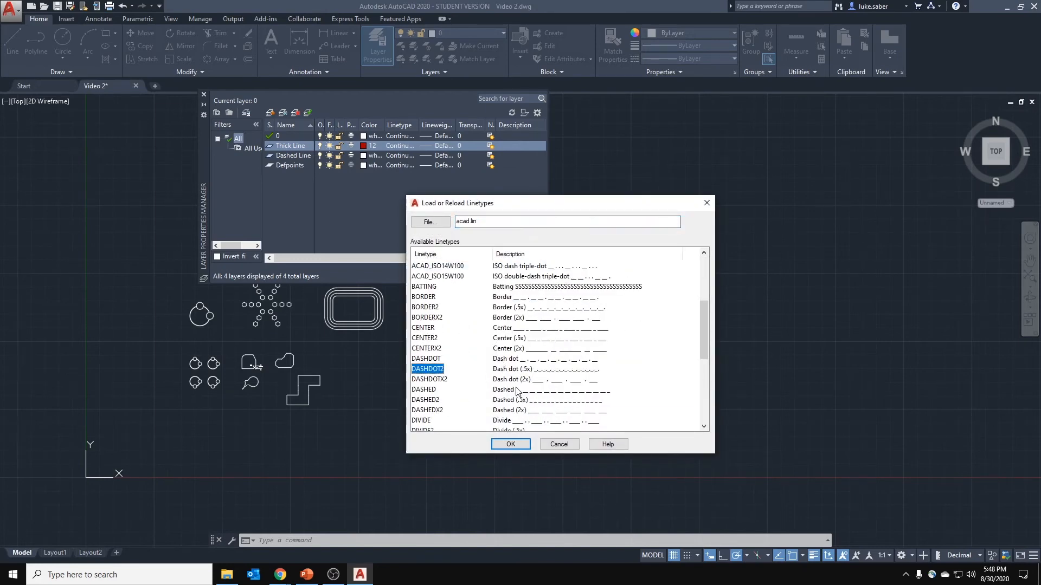
left_click(494, 389)
left_click(495, 400)
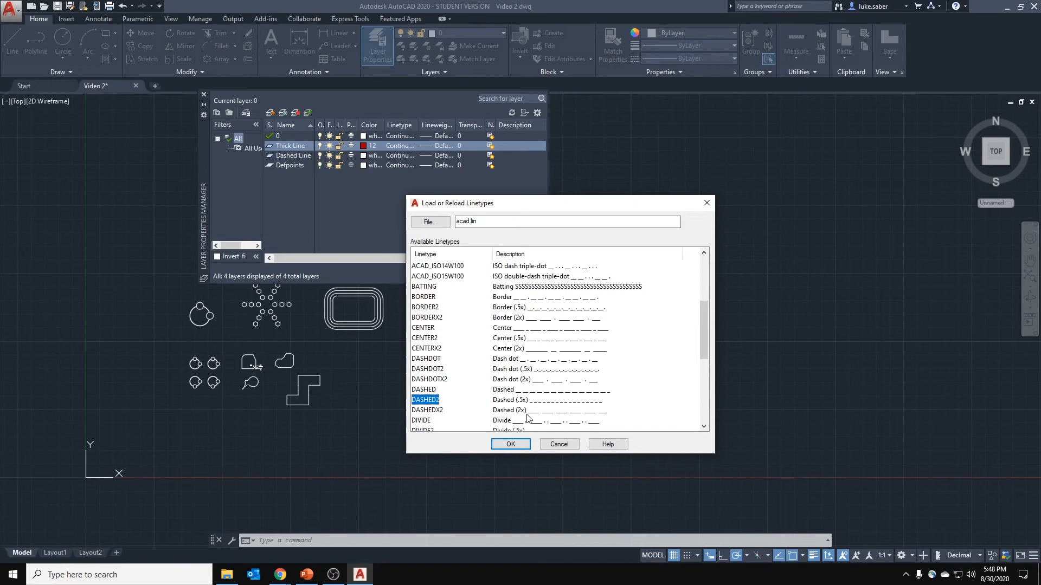
left_click(511, 443)
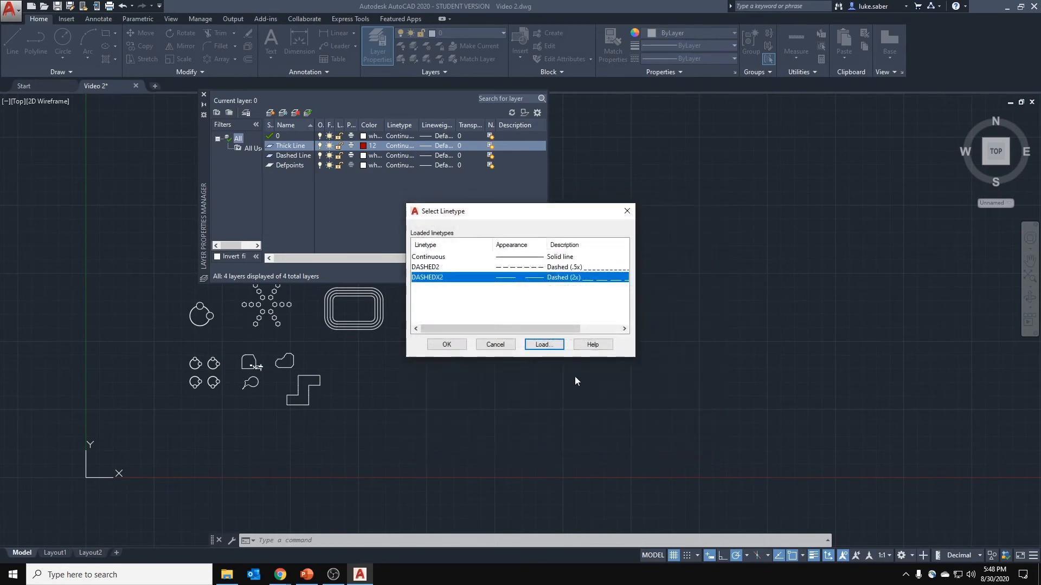
Apply the DASHED2 linetype to the Thick Line layer and set that layer back to Continuous.
left_click(522, 267)
left_click(445, 346)
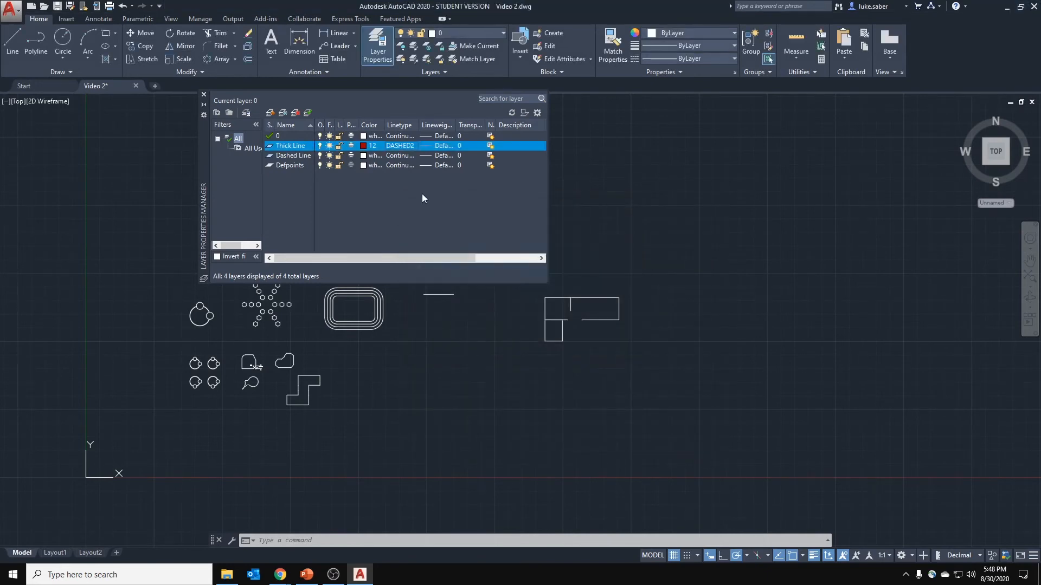
left_click(397, 148)
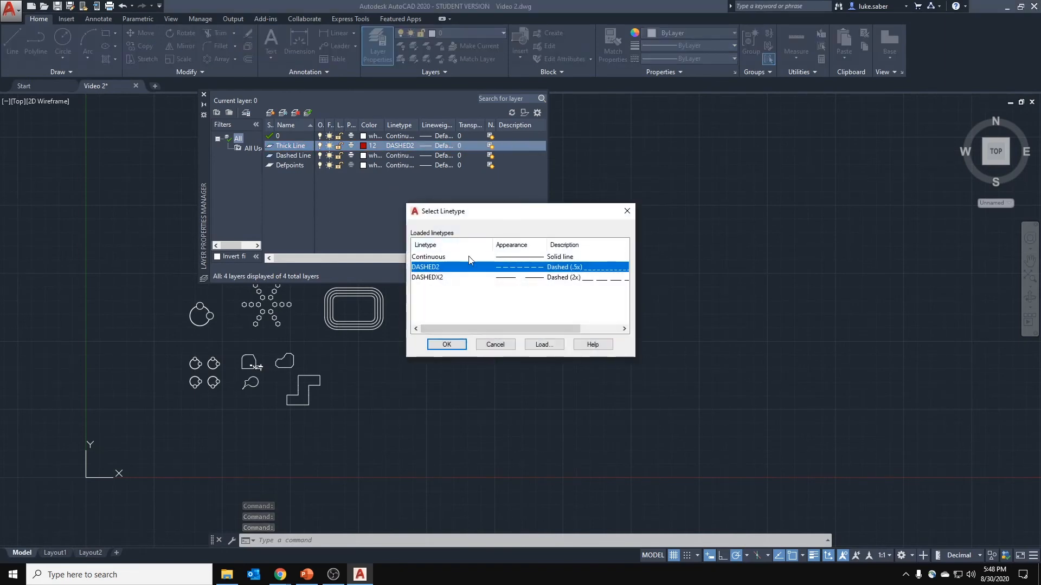
left_click(542, 257)
left_click(446, 345)
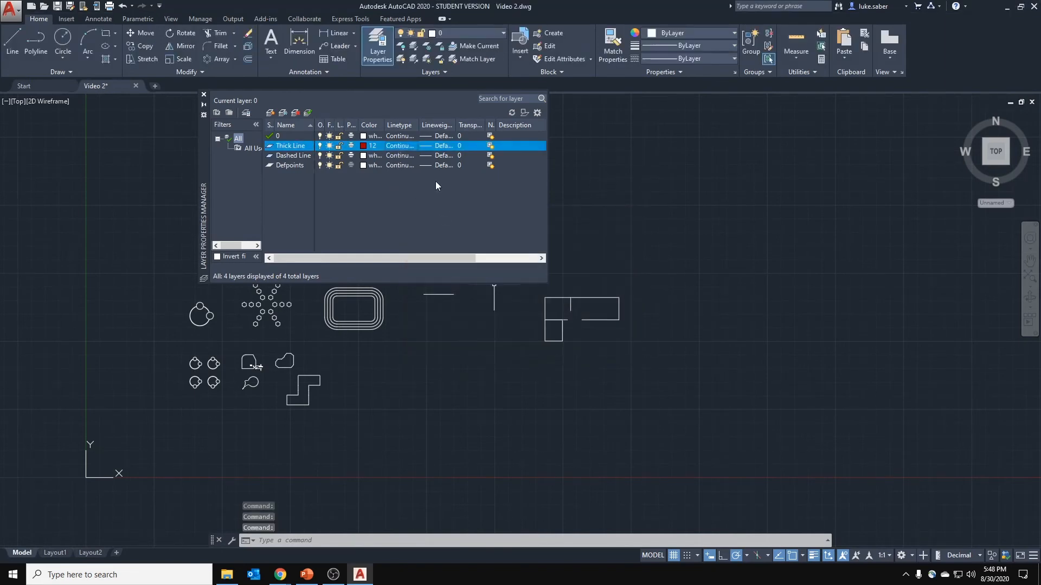
Set the Dashed Line layer's linetype to DASHED2.
left_click(409, 155)
left_click(447, 278)
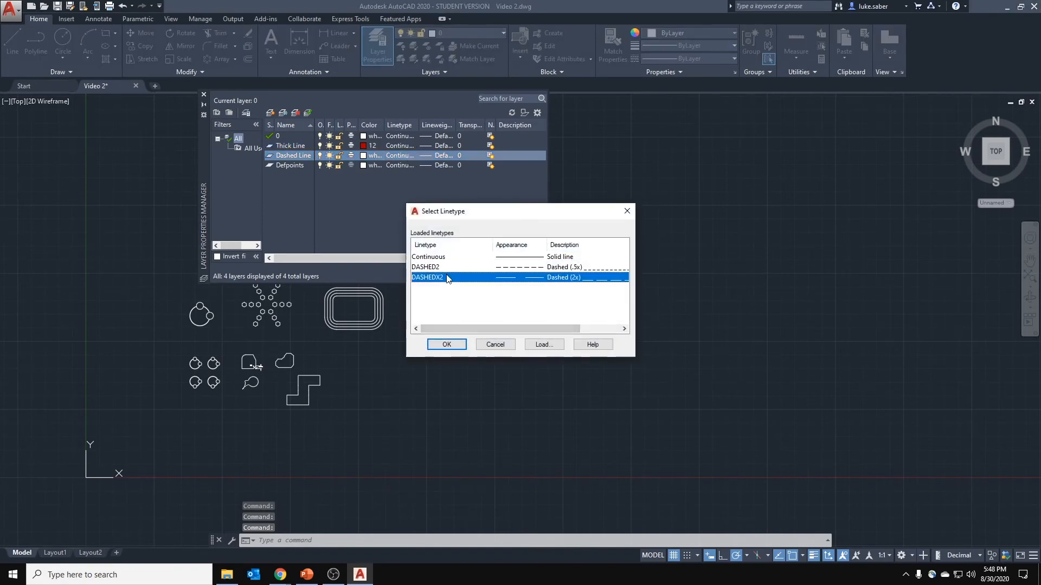
left_click(438, 267)
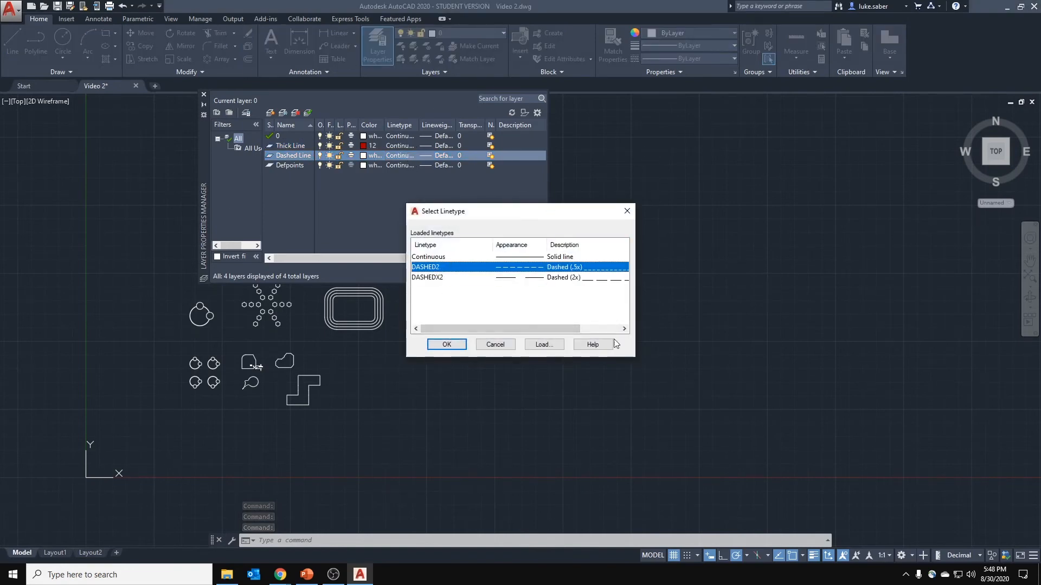
left_click(450, 346)
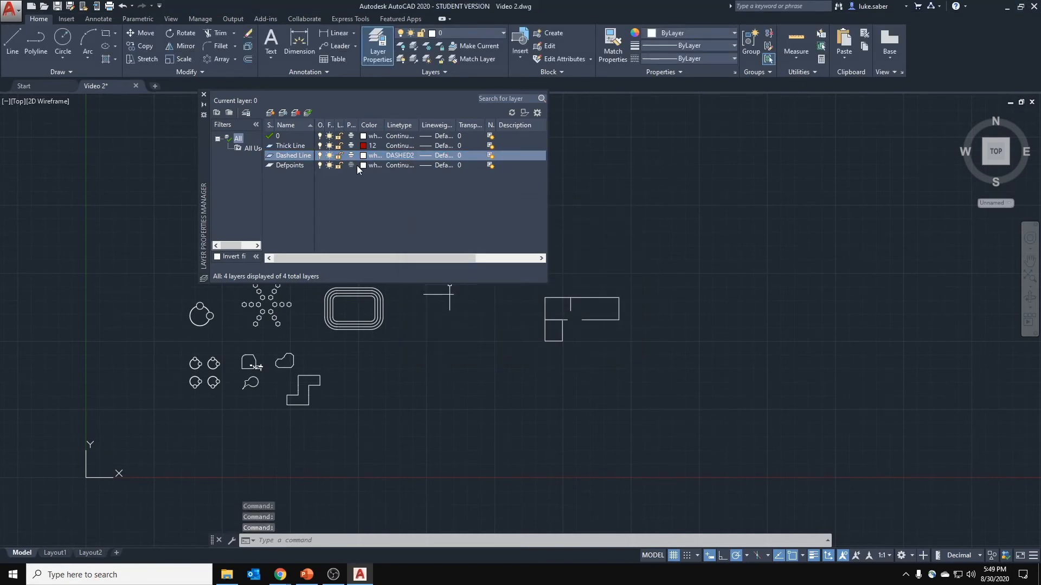
Set the Dashed Line layer's color to the purple with index color 200.
left_click(370, 156)
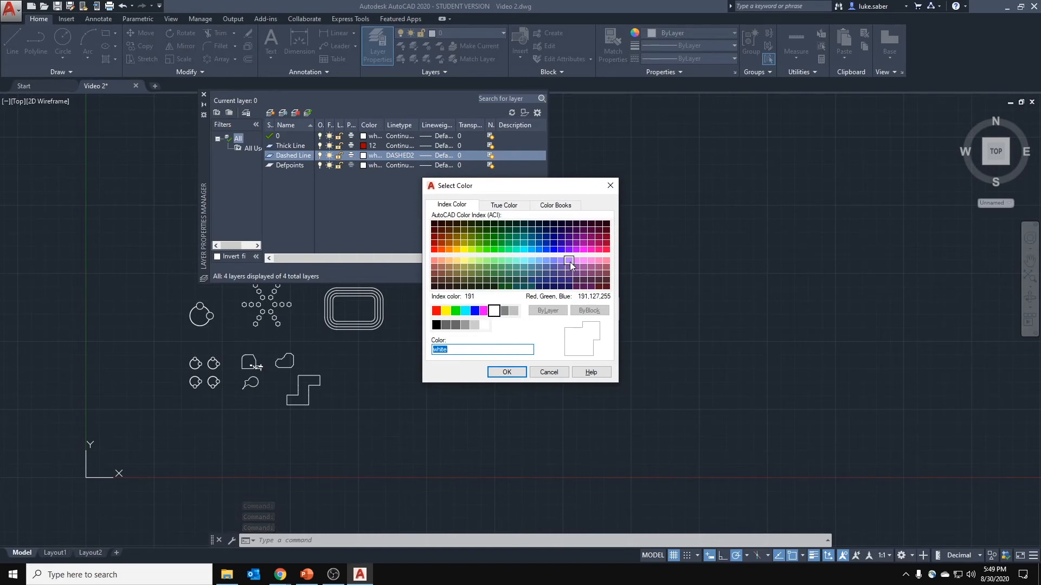
left_click(576, 250)
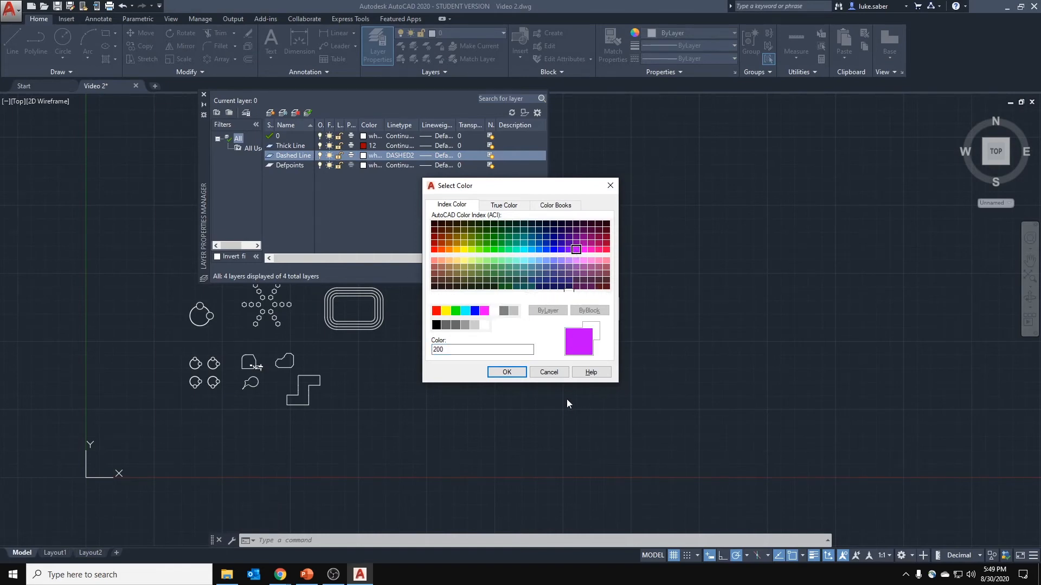
left_click(506, 371)
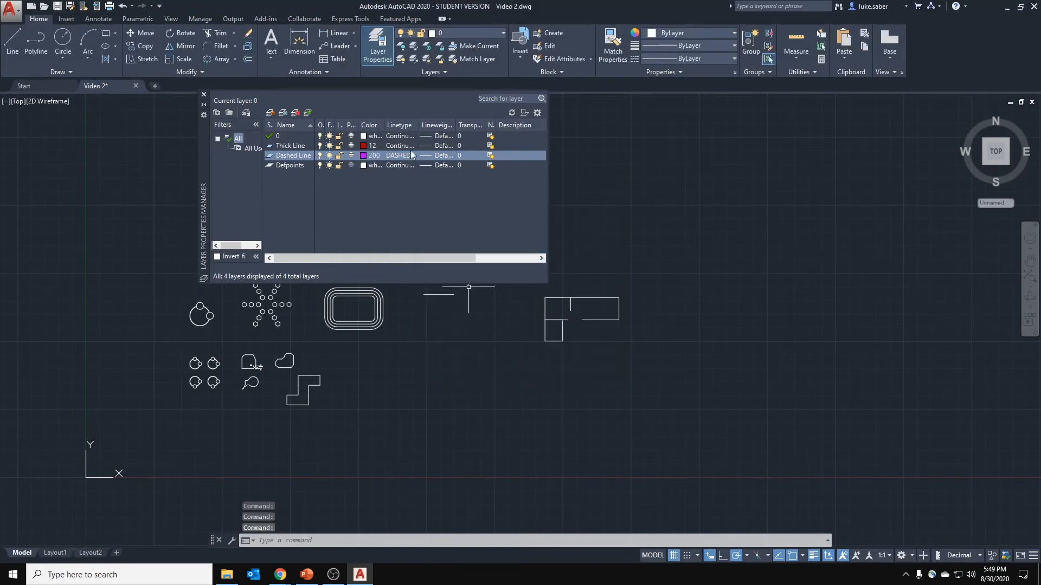
left_click(370, 156)
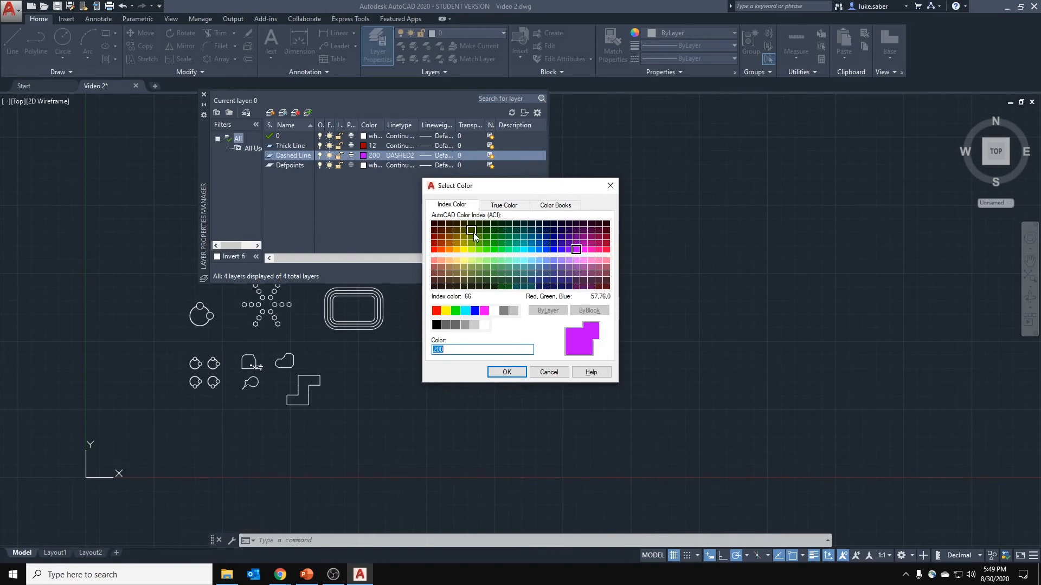
left_click(610, 185)
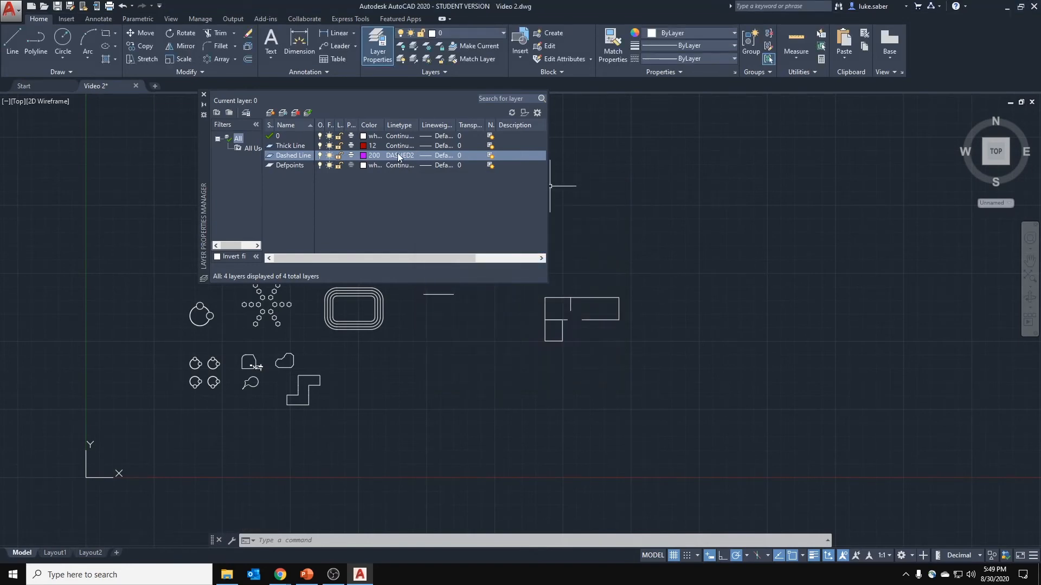
Set the Dashed Line layer's lineweight to 0.20 mm.
left_click(426, 156)
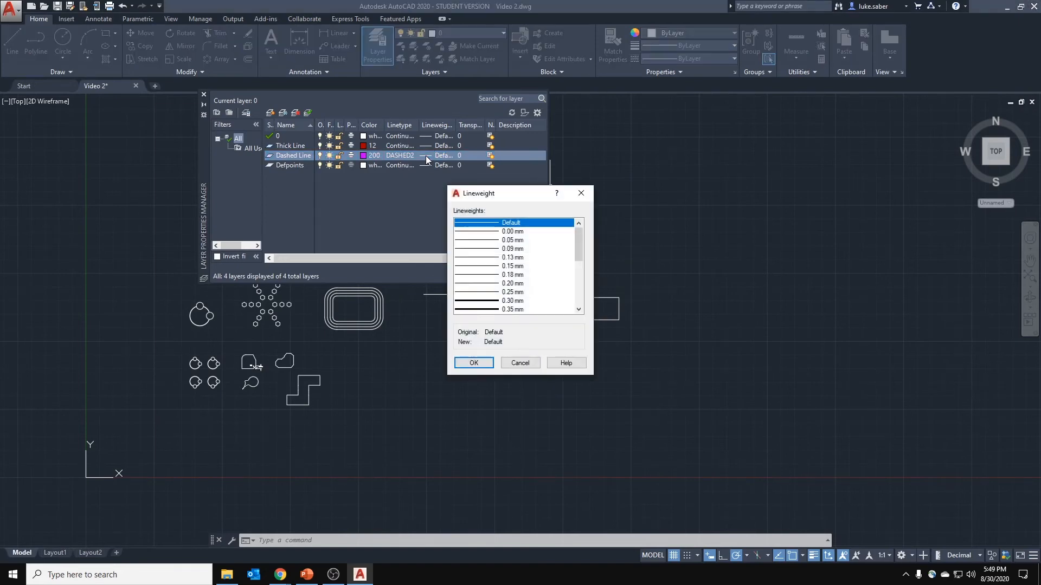
left_click(507, 283)
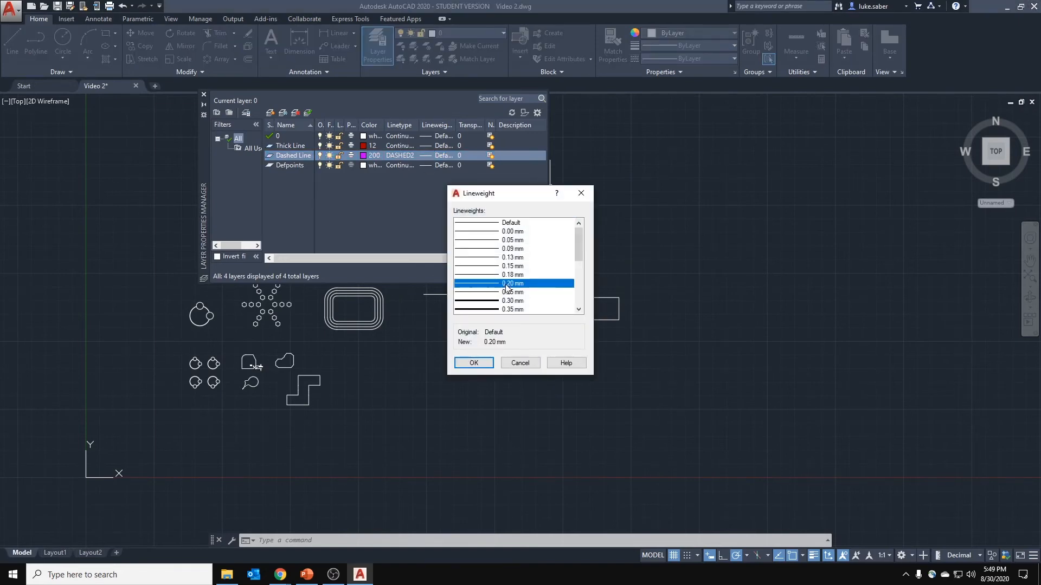
left_click(489, 365)
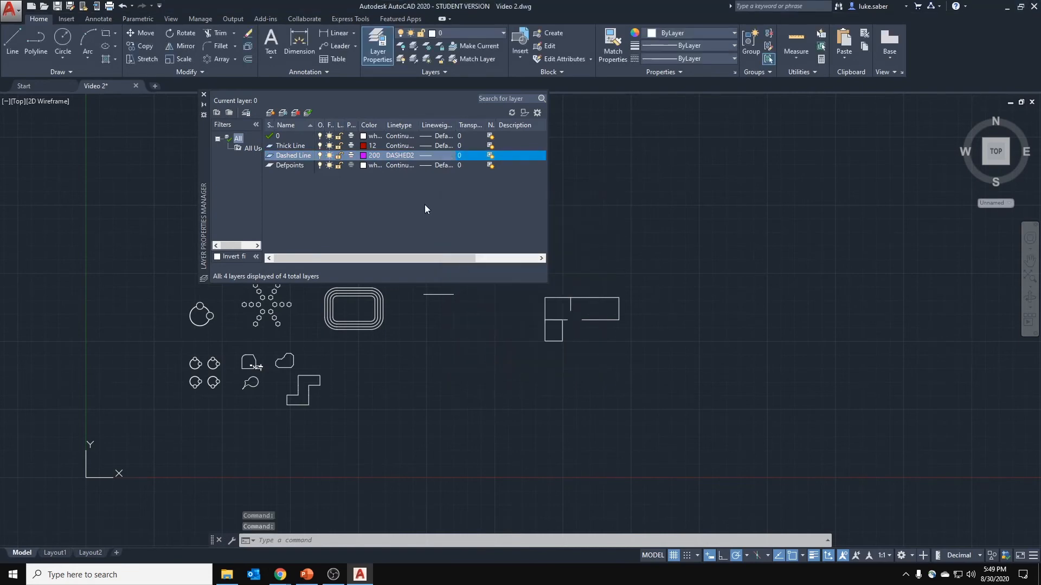
Set the Thick Line layer's lineweight to 0.60 mm and close the Layer Properties Manager.
left_click(438, 146)
scroll(483, 260, "down", 3)
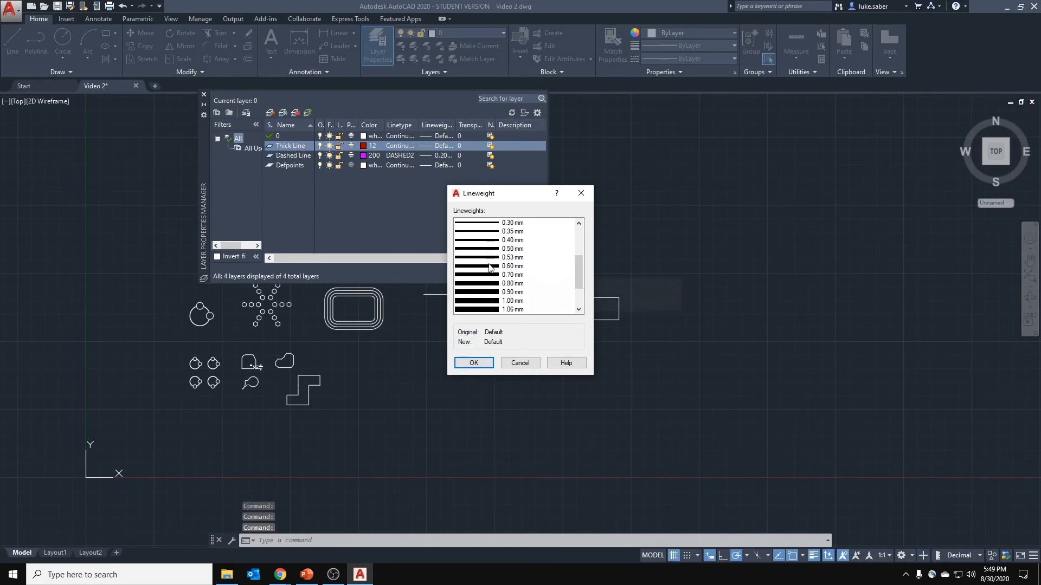
left_click(488, 266)
left_click(476, 363)
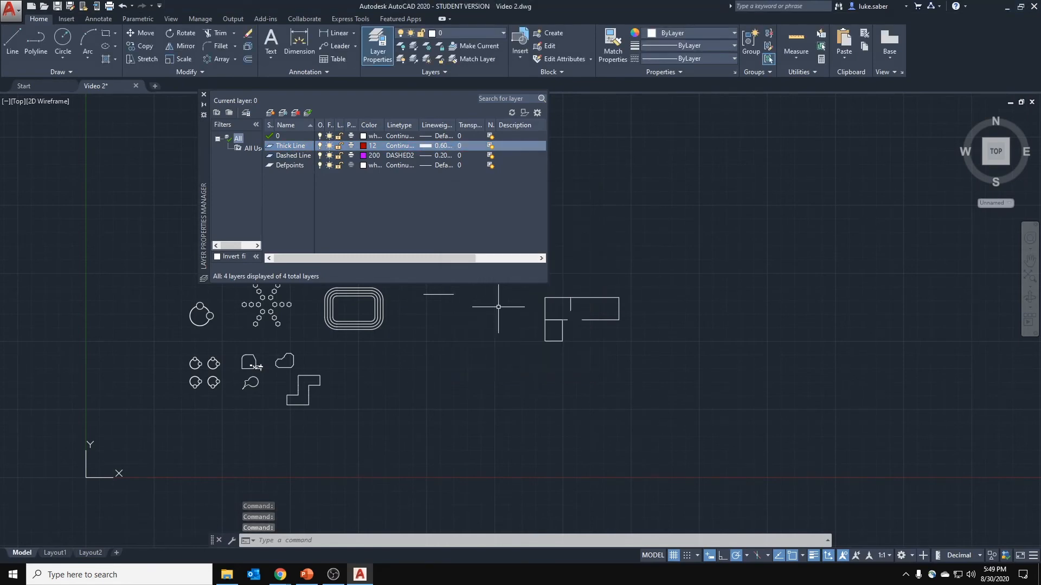
left_click(204, 94)
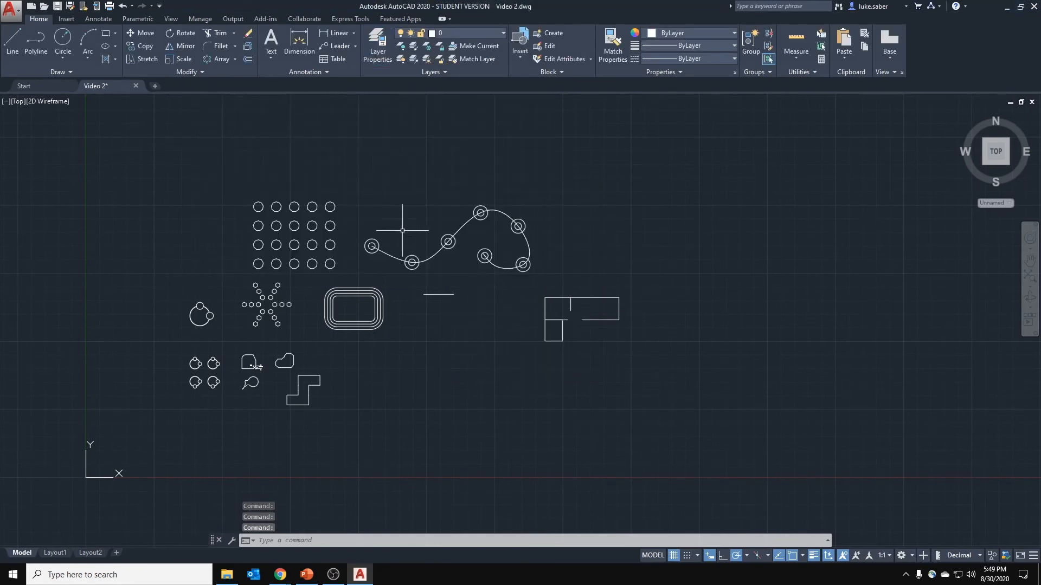
Assign the curved path and its arrayed double circles to the Thick Line layer.
mouse_move(413, 289)
middle_mouse_down()
mouse_move(423, 274)
mouse_move(464, 282)
middle_mouse_up()
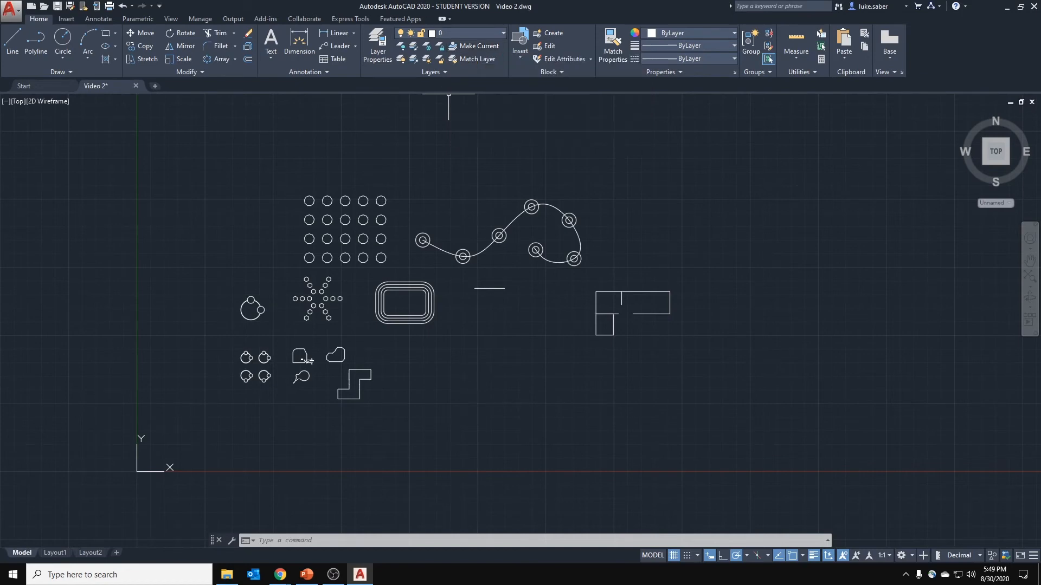
scroll(618, 330, "up", 2)
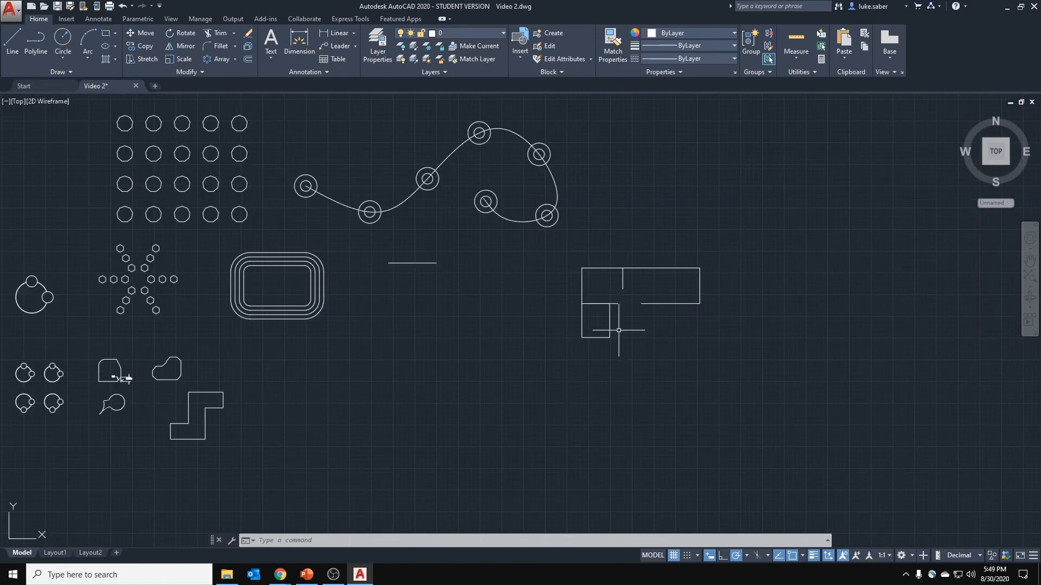
middle_click_drag(427, 163, 485, 244)
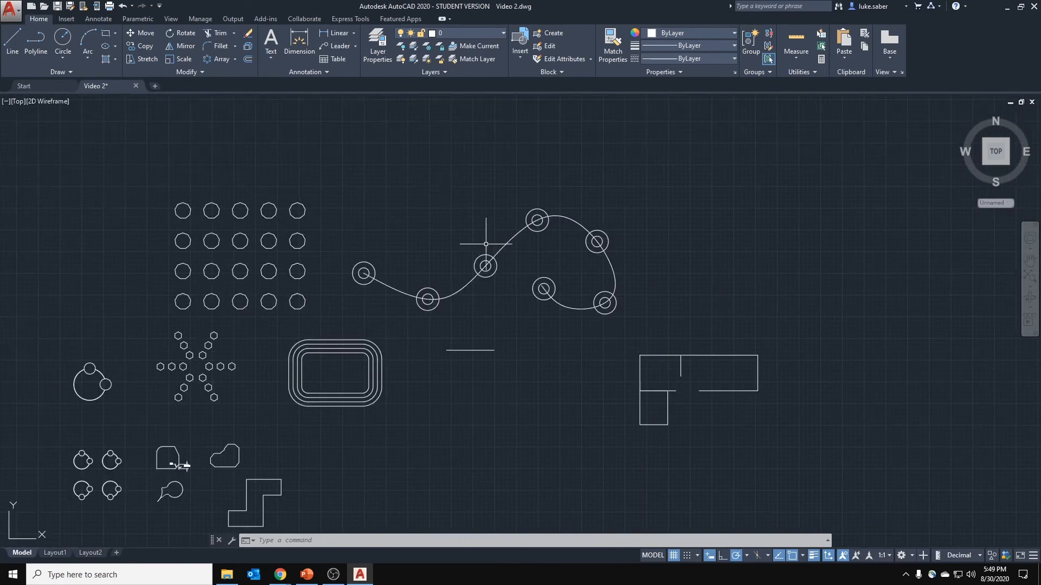
left_click(648, 183)
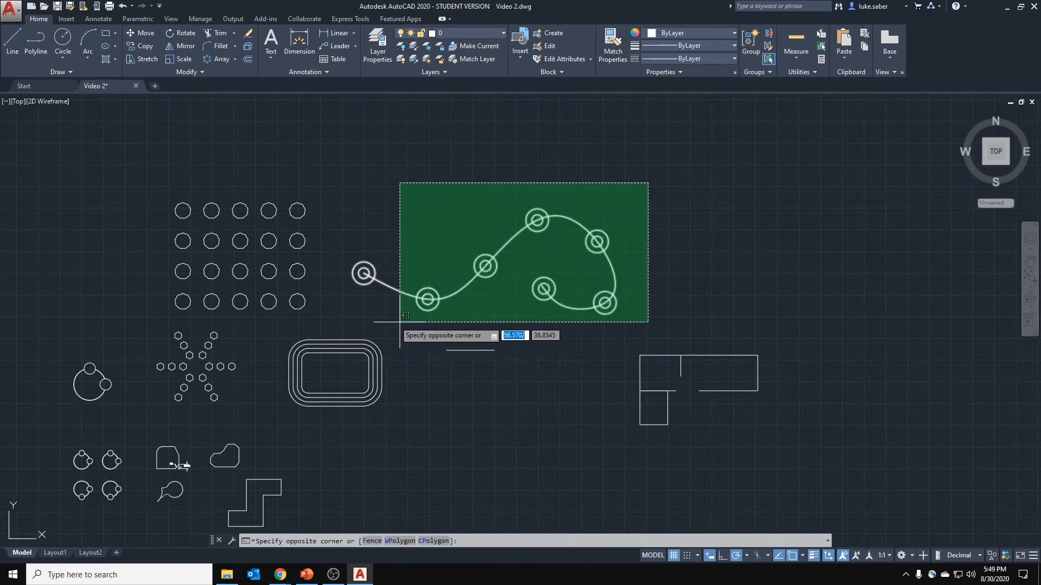
left_click(348, 325)
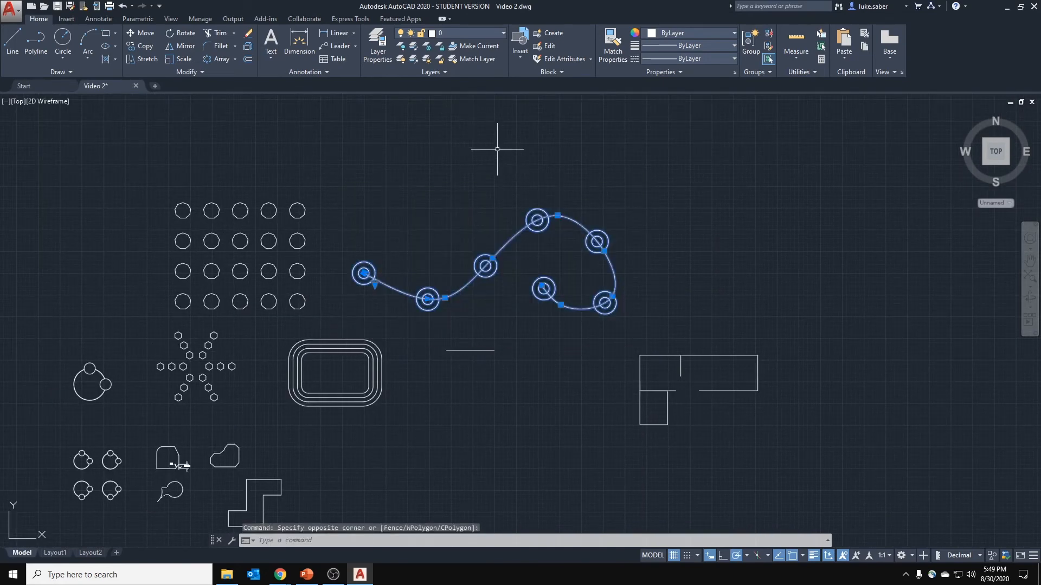
left_click(485, 31)
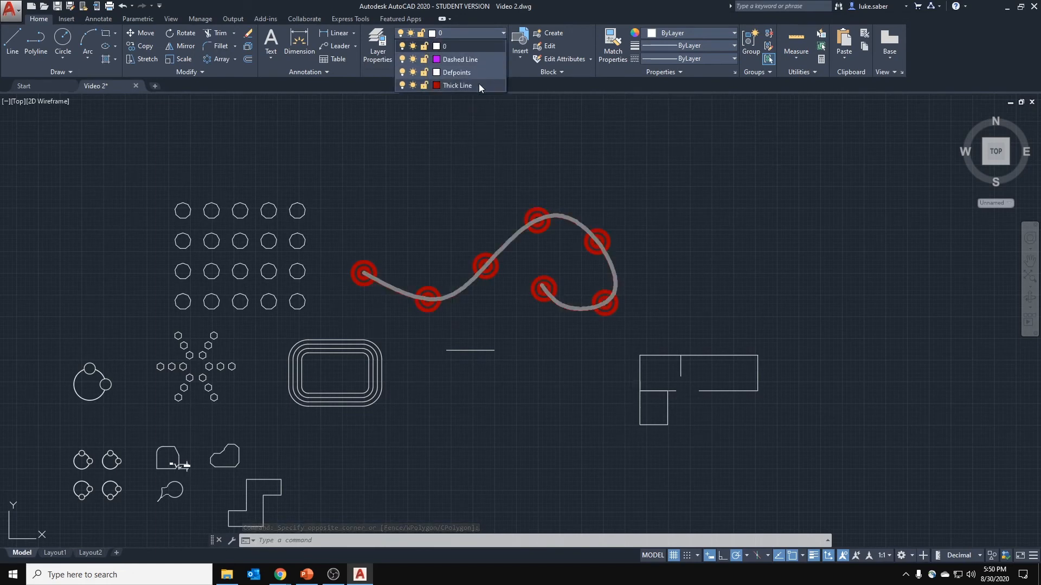
left_click(458, 85)
scroll(499, 286, "up", 6)
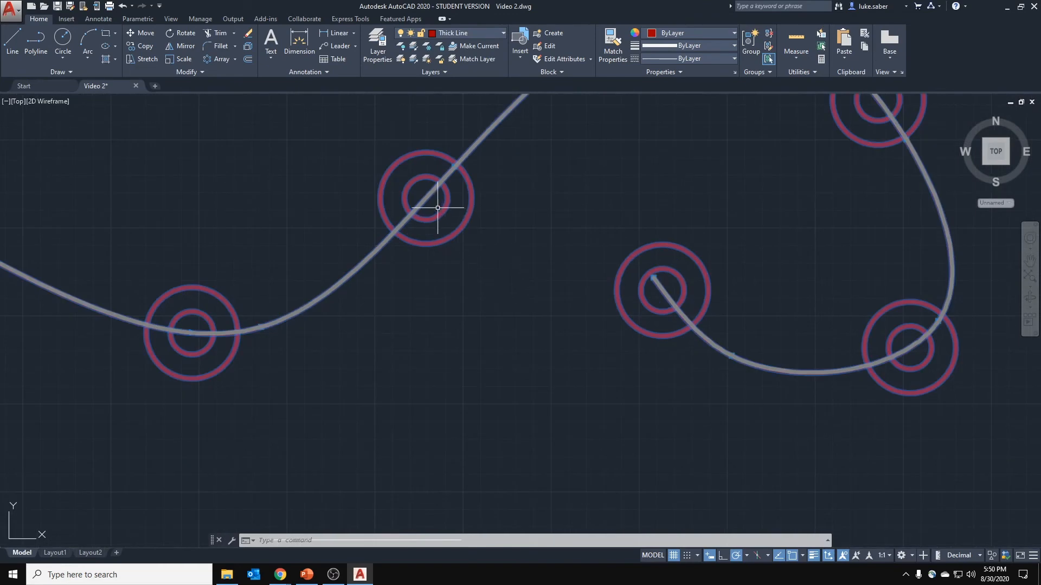
key("Escape")
scroll(538, 177, "down", 2)
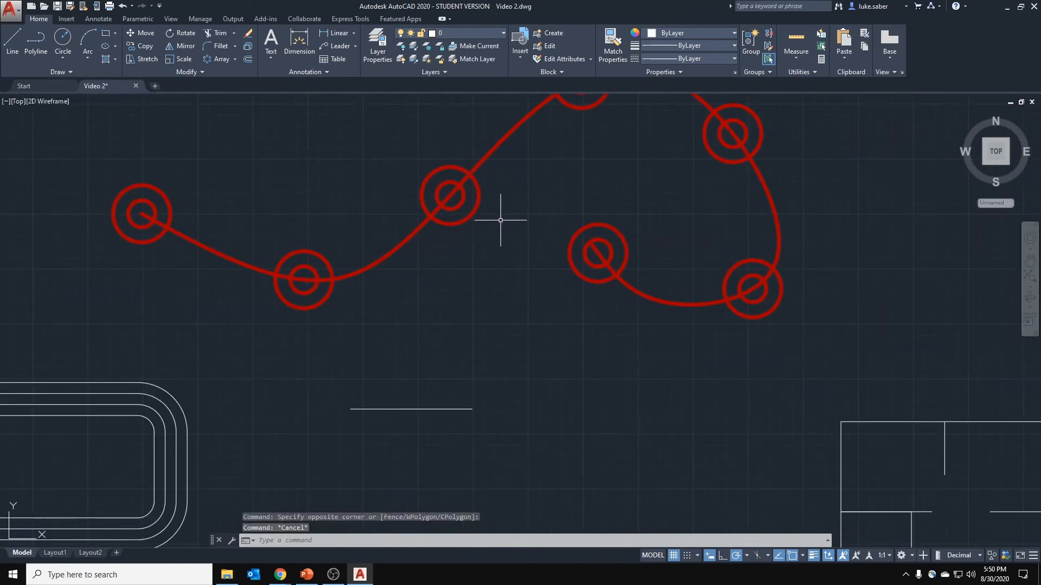
scroll(491, 201, "down", 2)
middle_click_drag(487, 131, 478, 164)
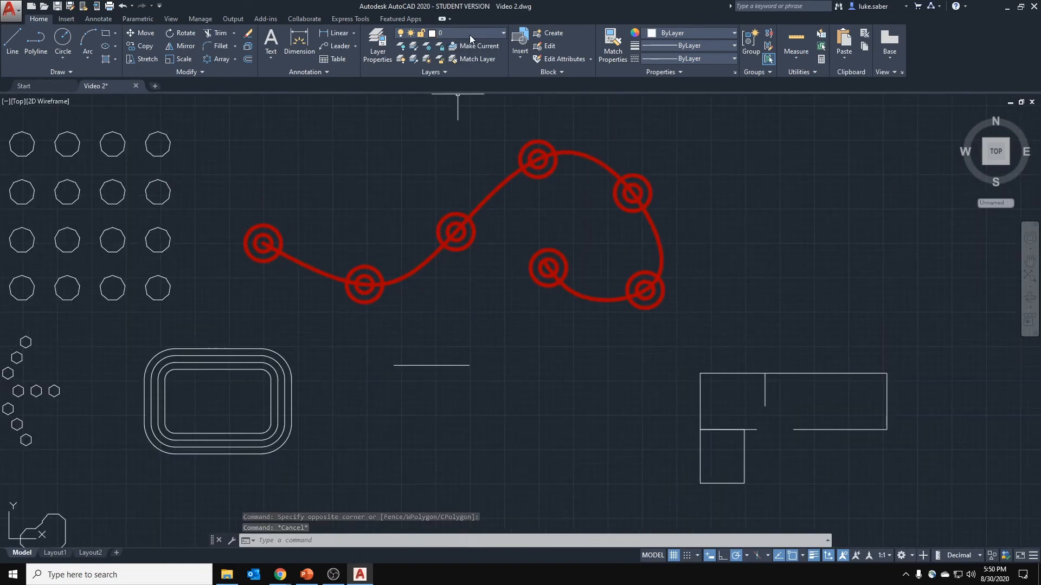
Toggle the Thick Line layer's visibility off and back on, and close the Layer Properties Manager.
left_click(373, 47)
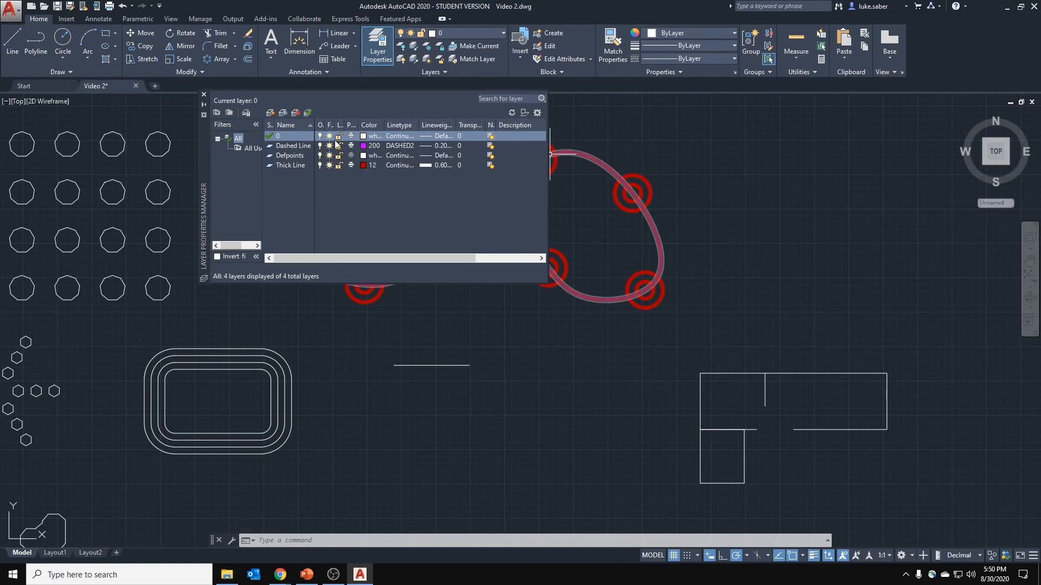
left_click_drag(205, 141, 267, 370)
left_click(382, 395)
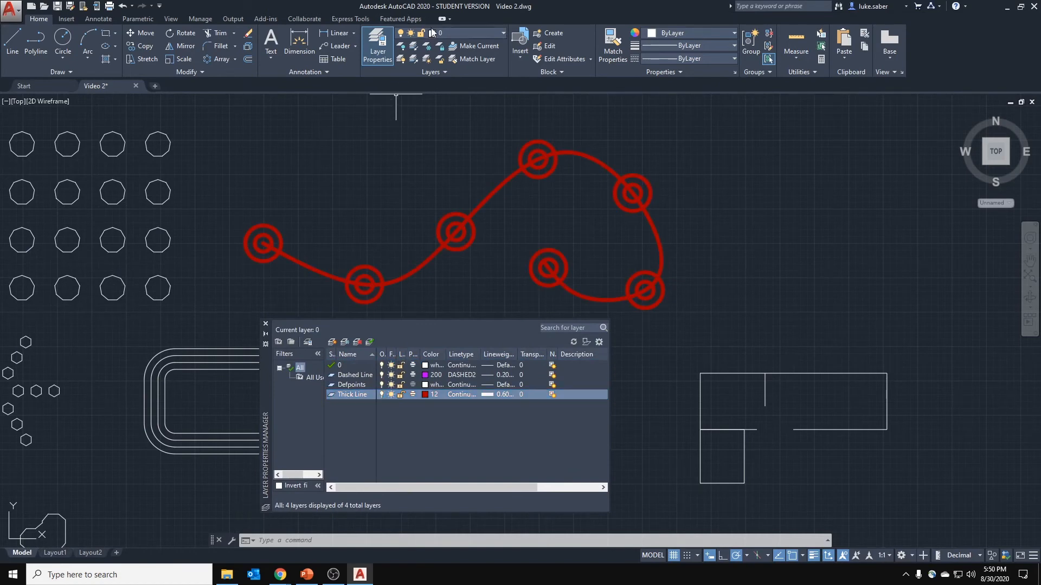
left_click(380, 395)
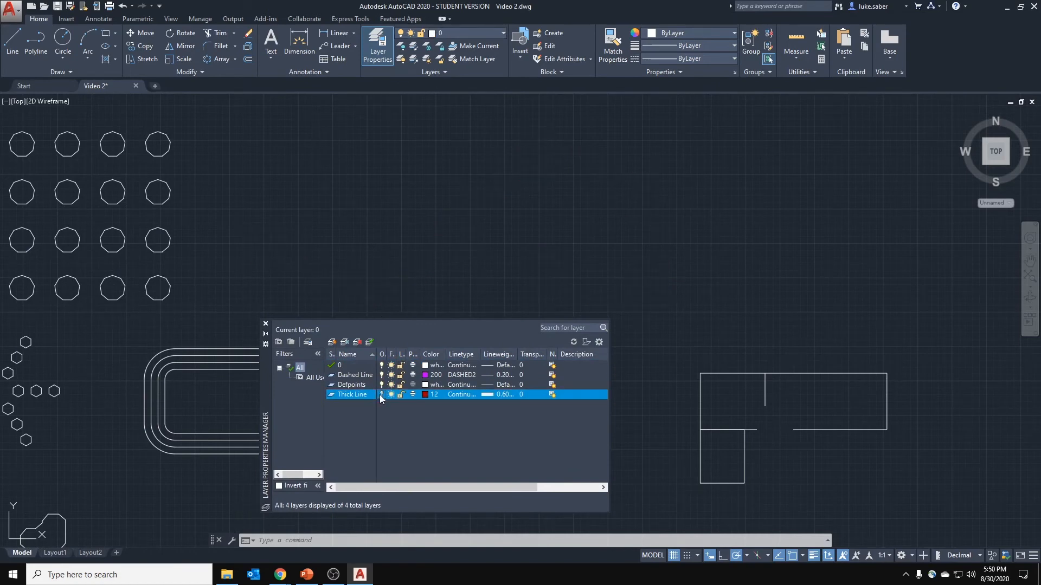
left_click(381, 395)
left_click(382, 395)
left_click(383, 394)
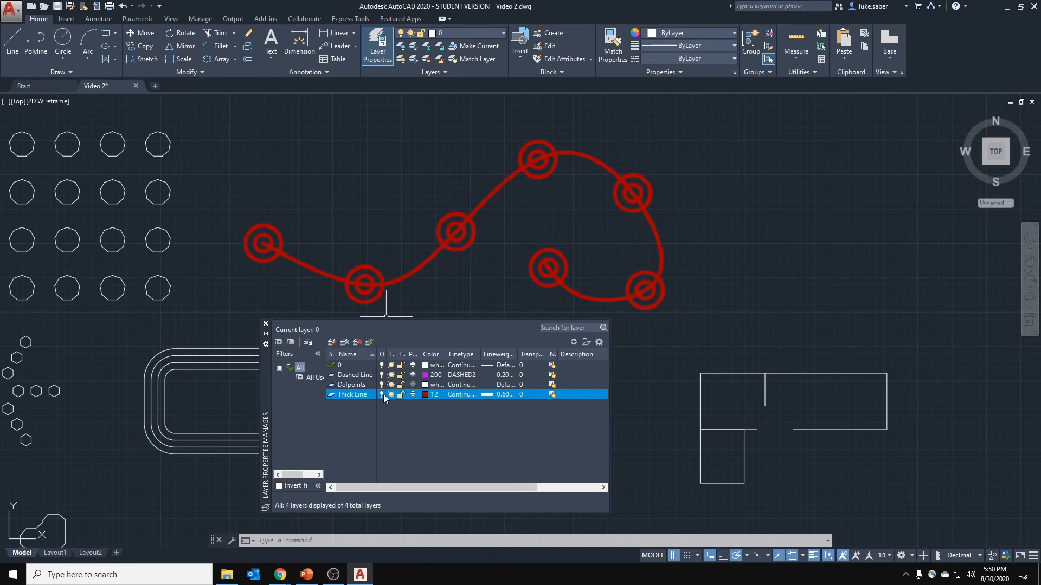
left_click(383, 395)
left_click(382, 394)
left_click_drag(261, 408, 129, 308)
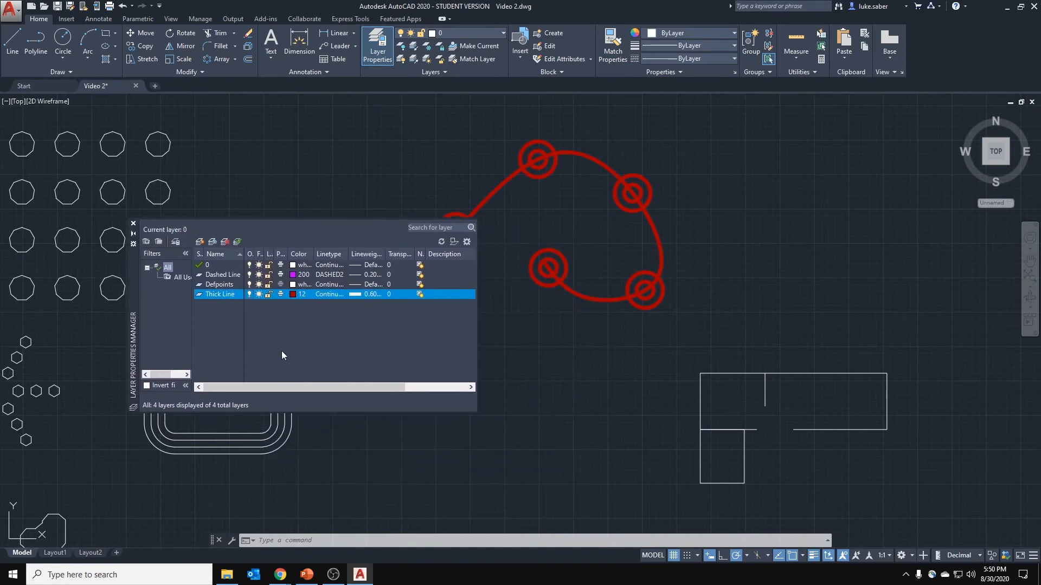
left_click(134, 224)
Assign the single horizontal line below the curved path to the Dashed Line layer.
scroll(425, 349, "down", 4)
scroll(411, 369, "up", 2)
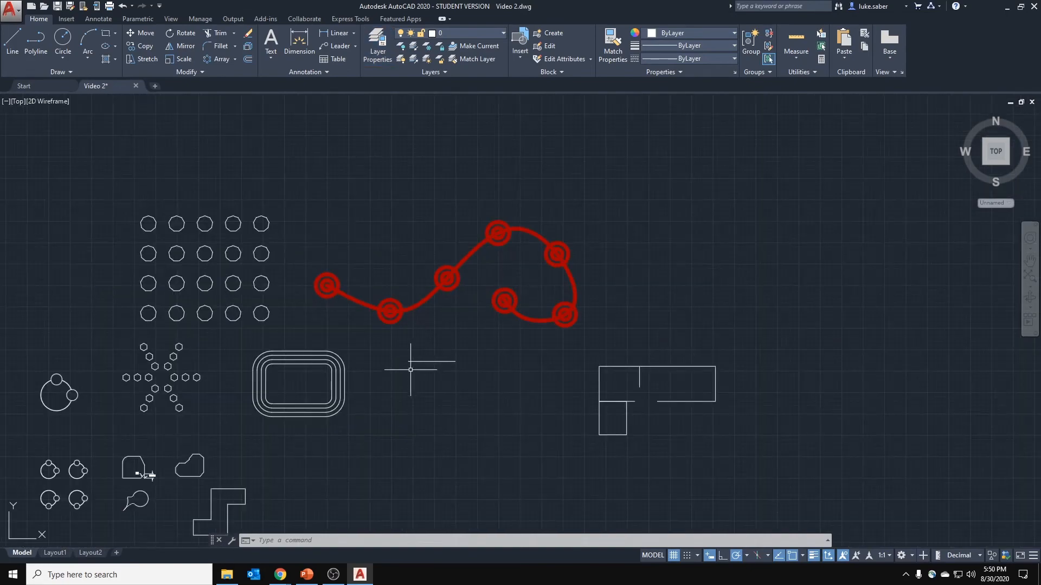
scroll(410, 369, "up", 4)
scroll(460, 314, "down", 4)
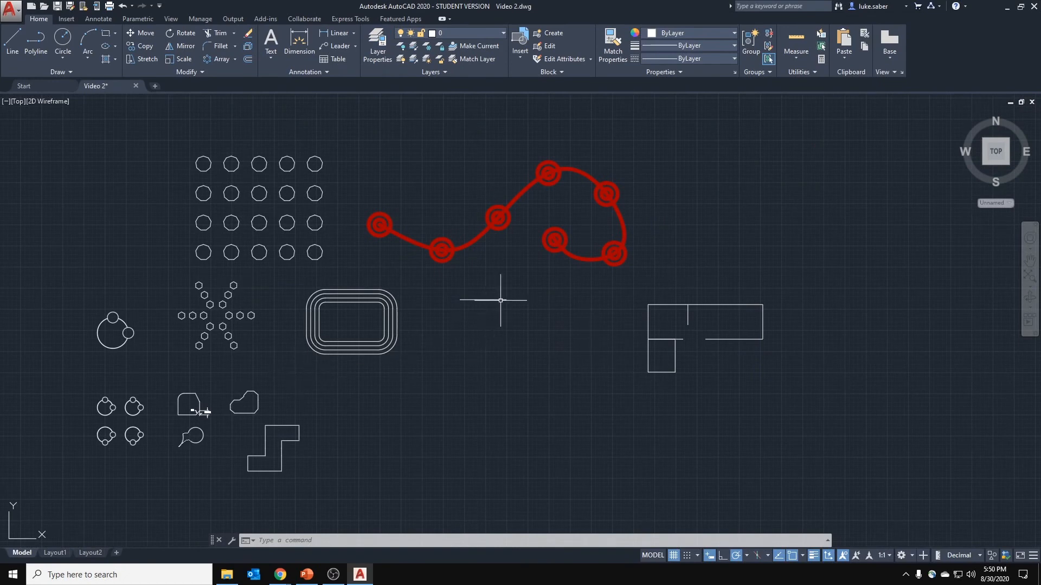
scroll(500, 300, "up", 4)
left_click(549, 226)
left_click(430, 309)
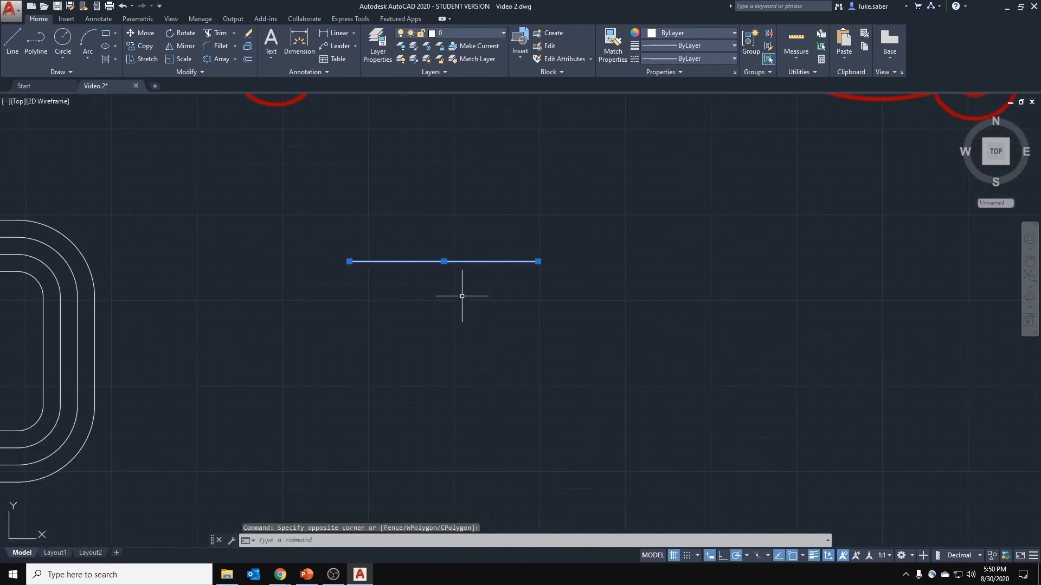
left_click(478, 34)
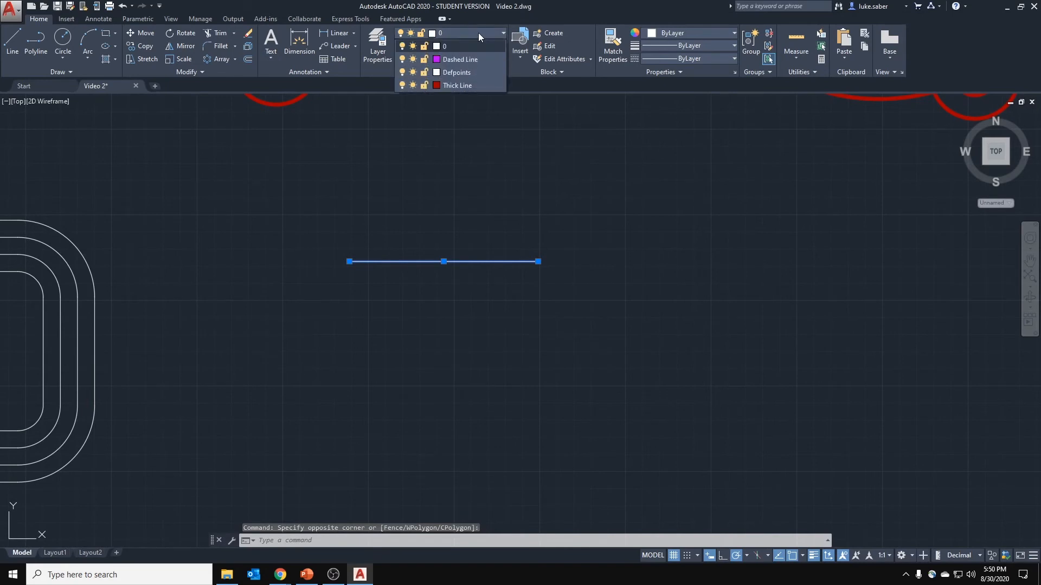
left_click(462, 61)
left_click(516, 223)
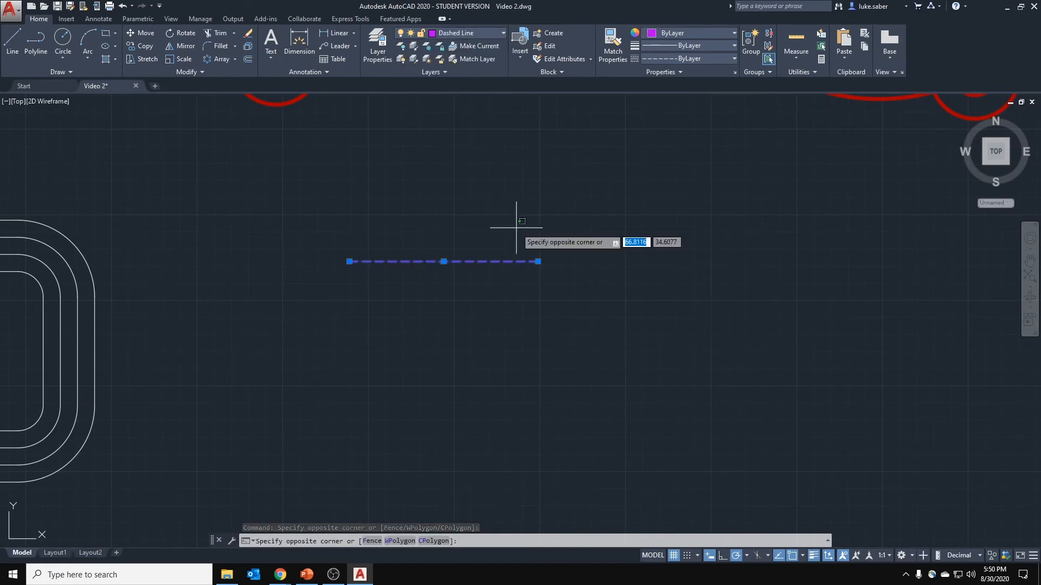
key("Escape")
key("Escape")
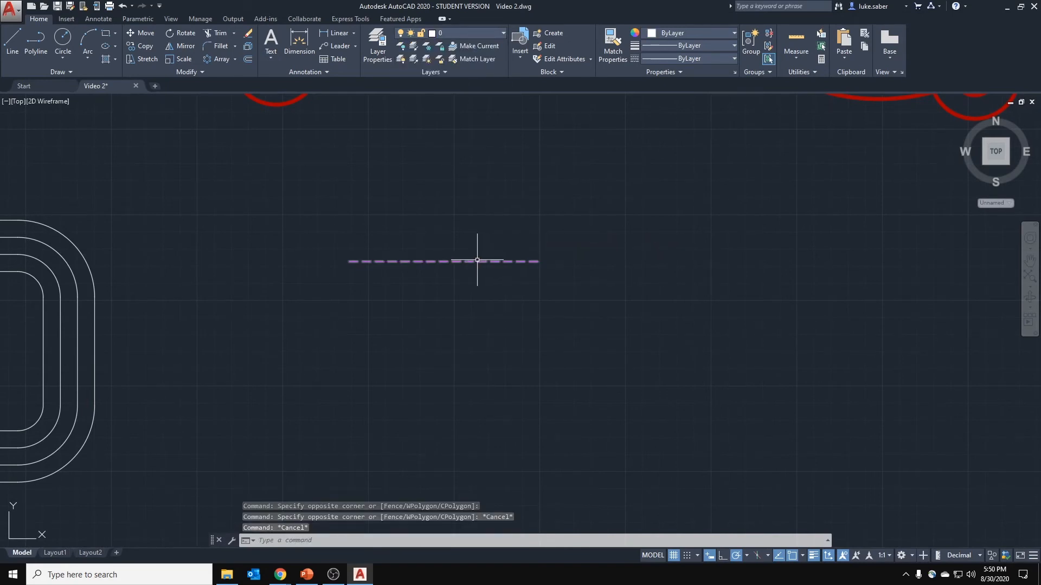
Set the Dashed Line layer's lineweight to 0.30 mm, close the Layer Properties Manager and save the drawing.
scroll(466, 267, "up", 5)
scroll(433, 240, "down", 5)
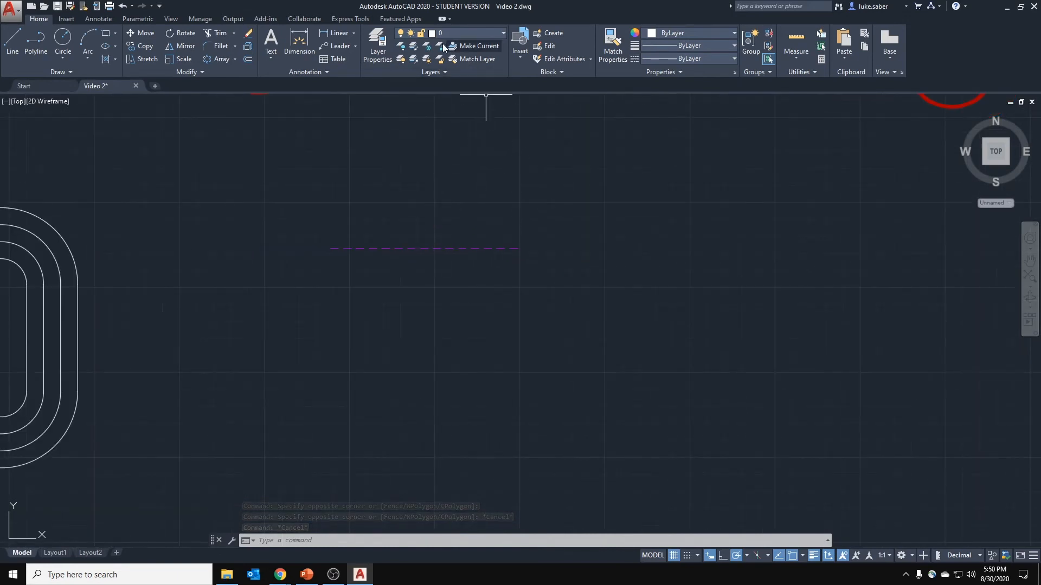
left_click(377, 45)
left_click(328, 275)
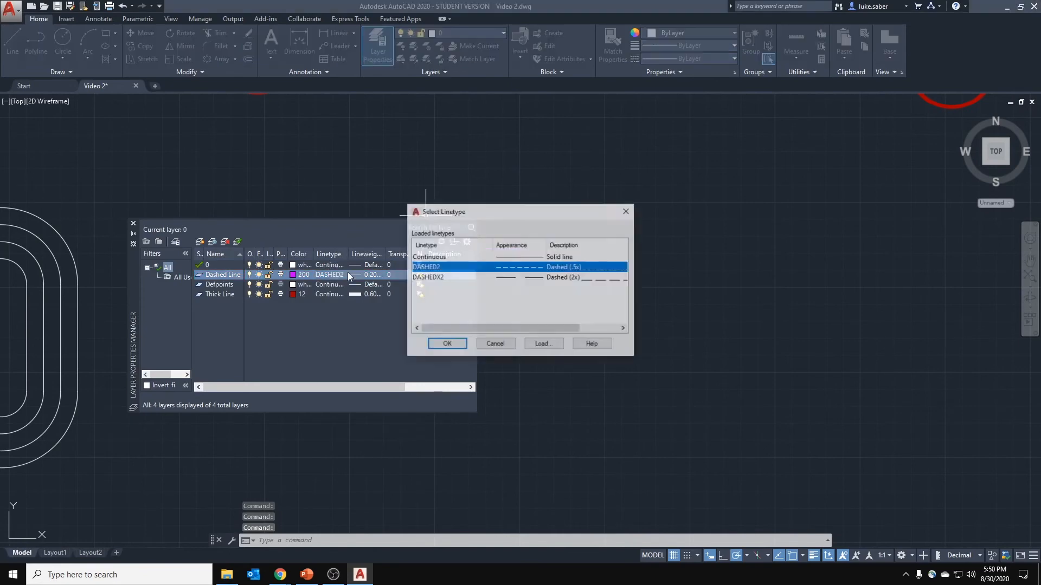
key("Escape")
left_click(368, 274)
scroll(463, 291, "down", 1)
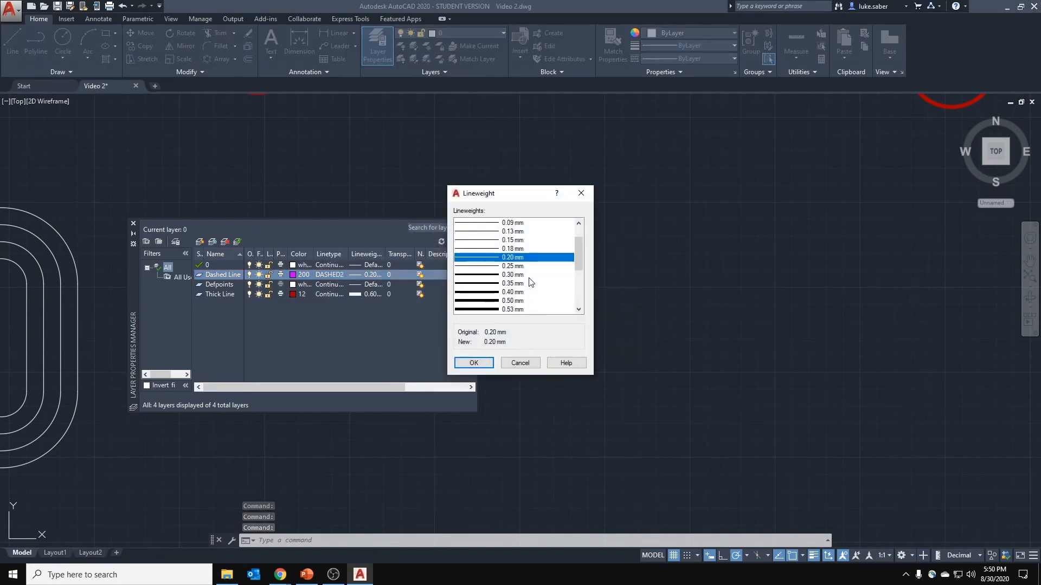
left_click(472, 275)
left_click(473, 363)
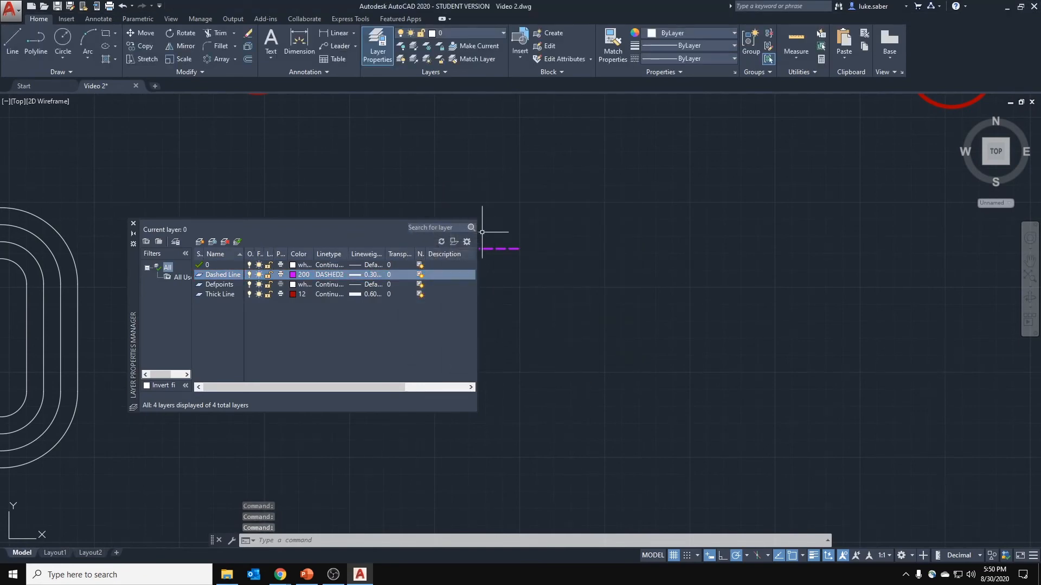
left_click(134, 224)
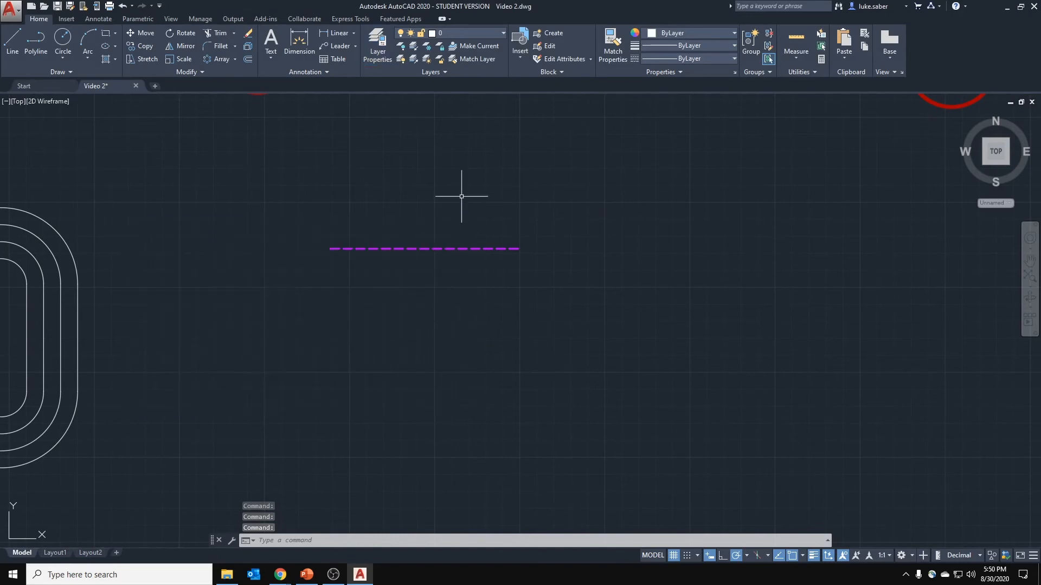
key("ctrl+s")
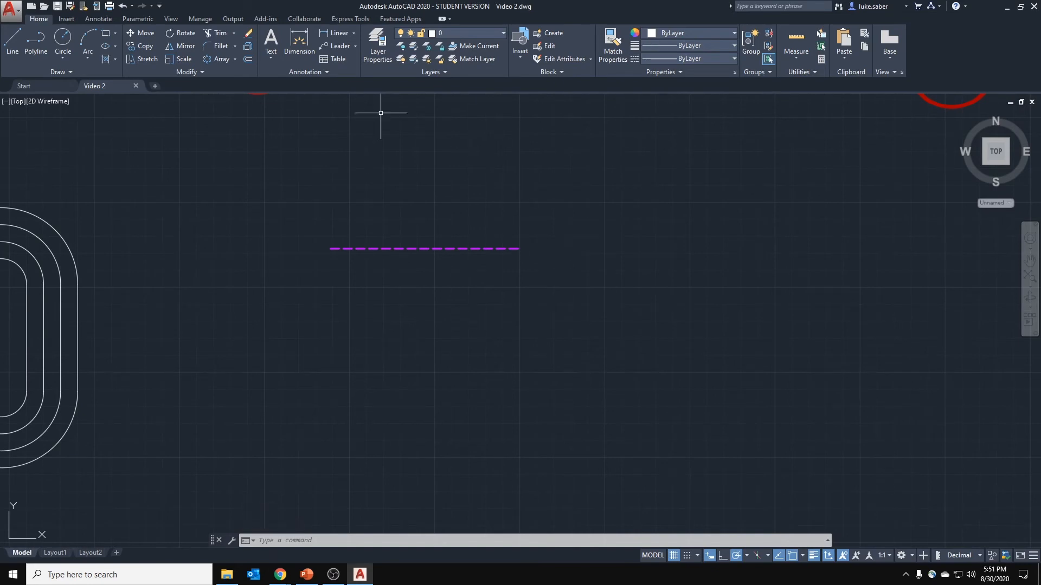
left_click(48, 71)
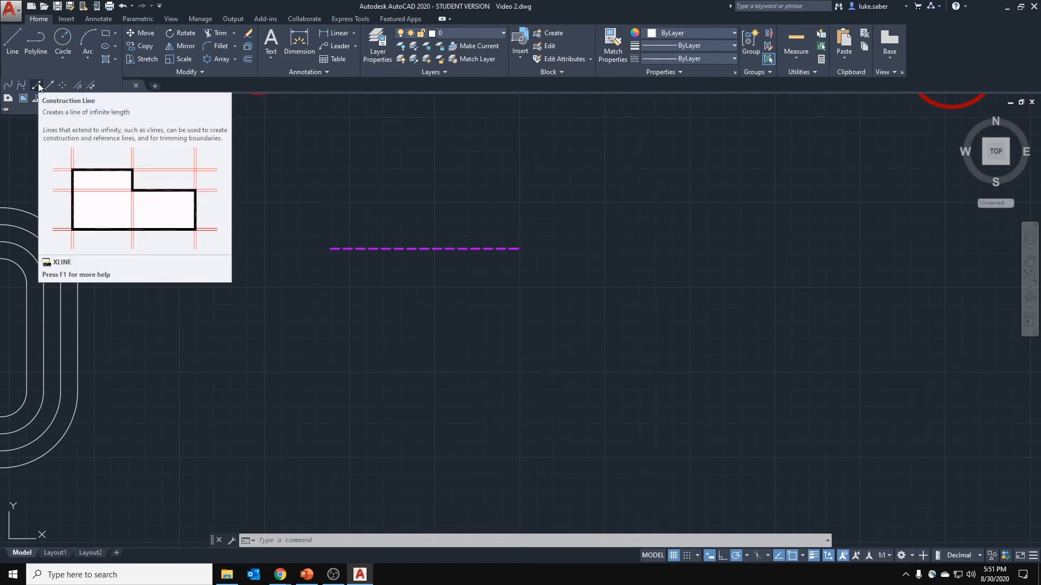
key("Escape")
key("Escape")
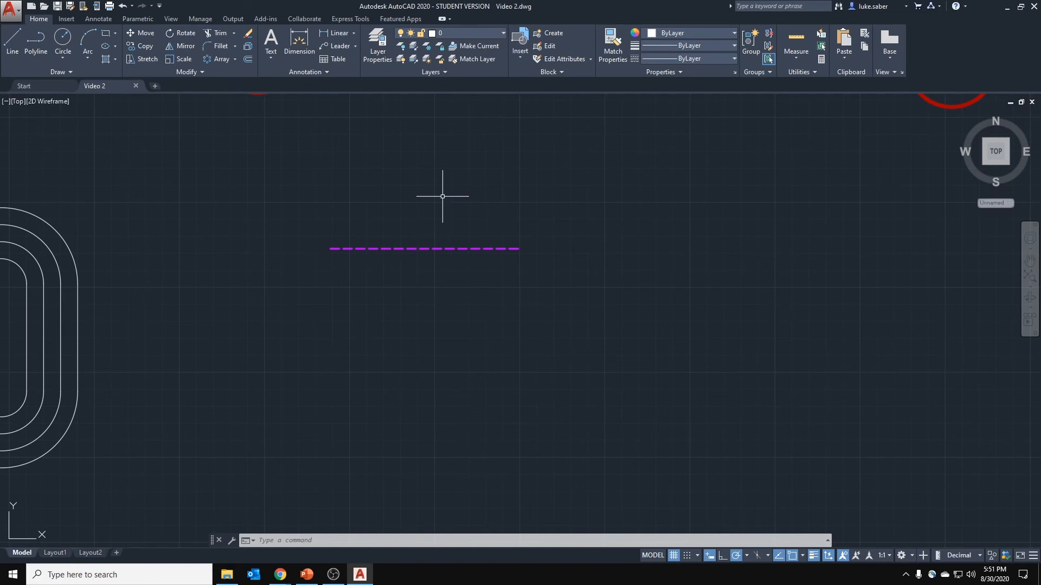
Make Thick Line the current layer and draw a large circle above the first section of the curved path.
left_click(451, 37)
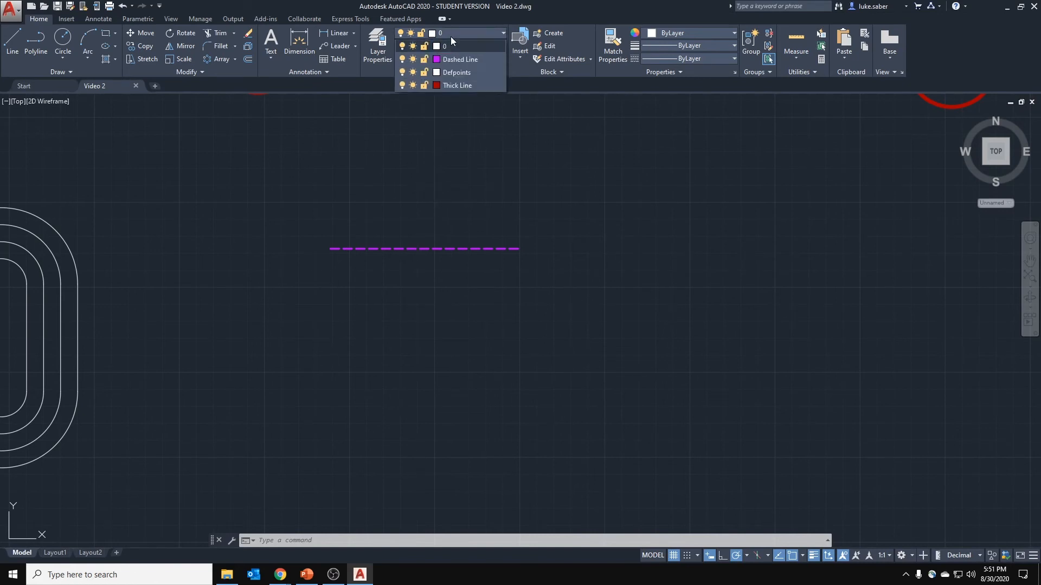
left_click(456, 84)
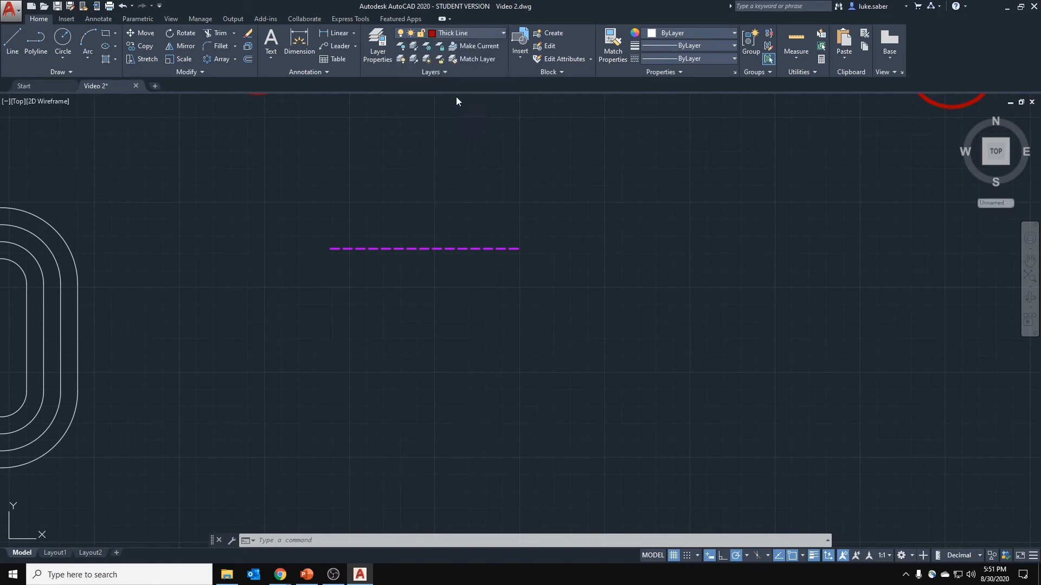
mouse_move(456, 98)
middle_mouse_down()
mouse_move(471, 161)
mouse_move(458, 242)
middle_mouse_up()
scroll(458, 242, "down", 3)
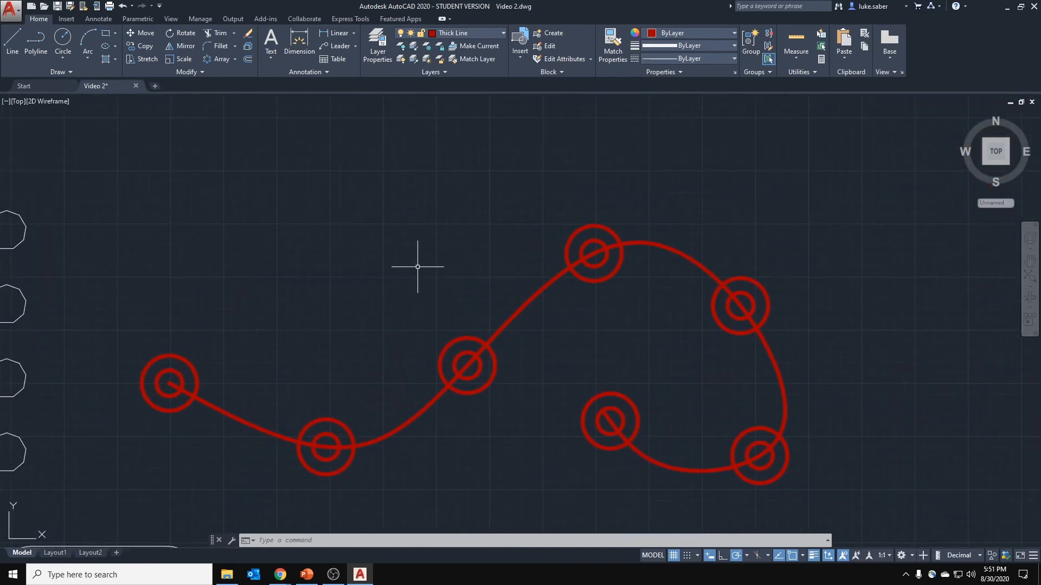
left_click(63, 37)
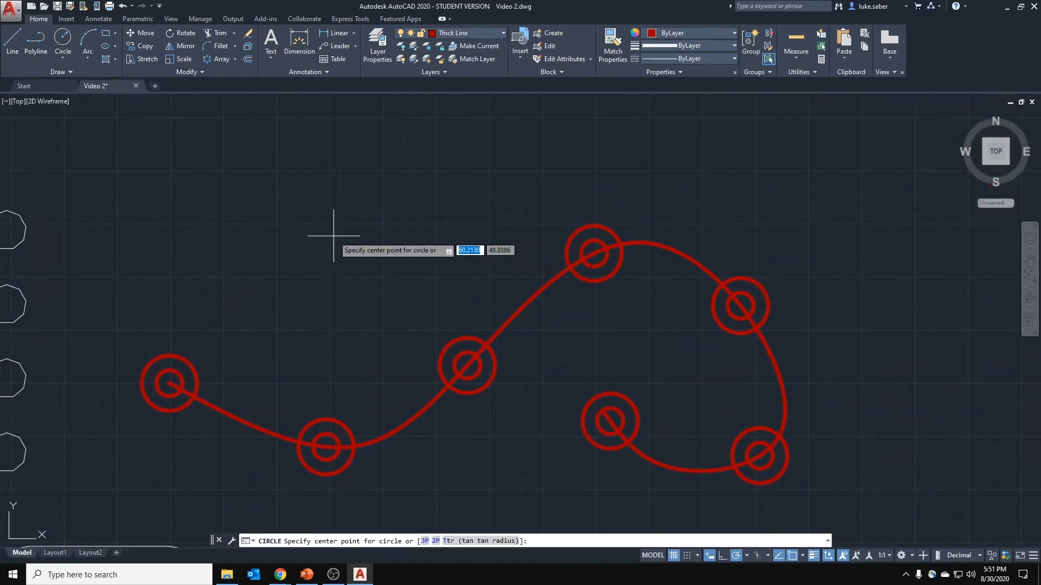
left_click(332, 235)
left_click(251, 211)
left_click(88, 39)
left_click(452, 182)
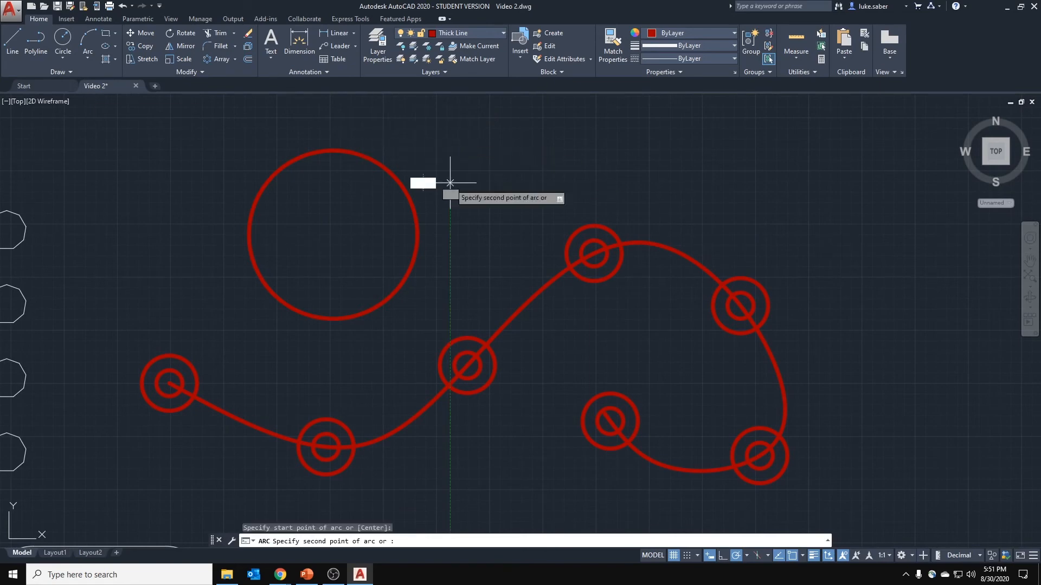
left_click(667, 198)
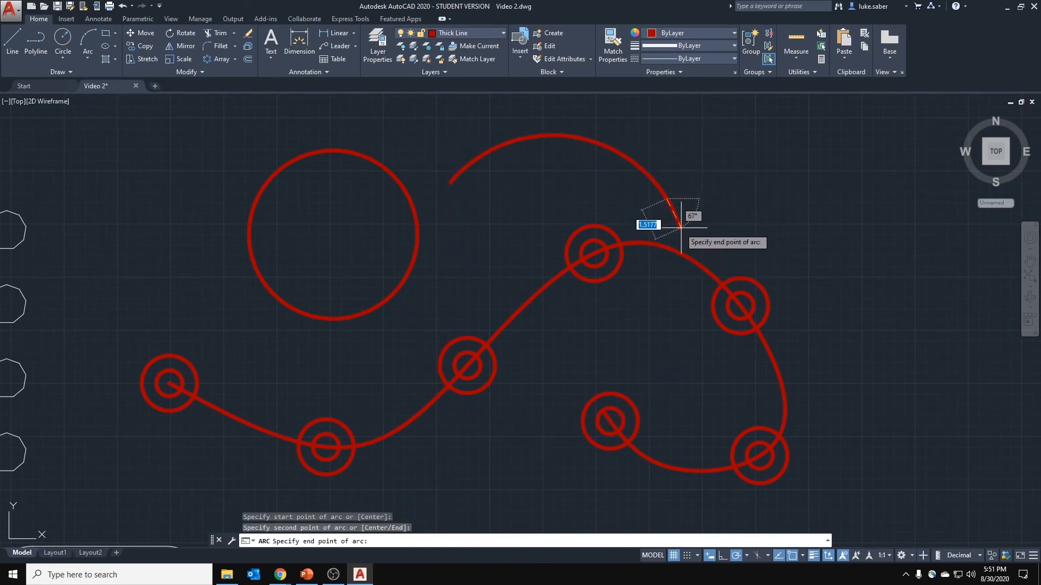
key("Escape")
Draw a small three-point arc above the curved path, to the right of the large circle.
right_click(477, 163)
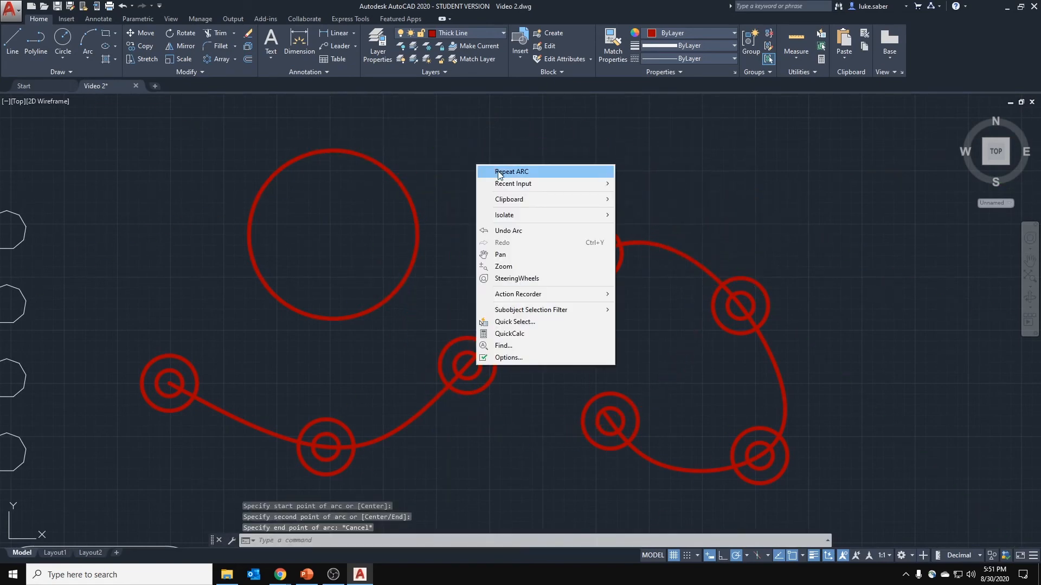
left_click(484, 176)
left_click(484, 178)
left_click(541, 134)
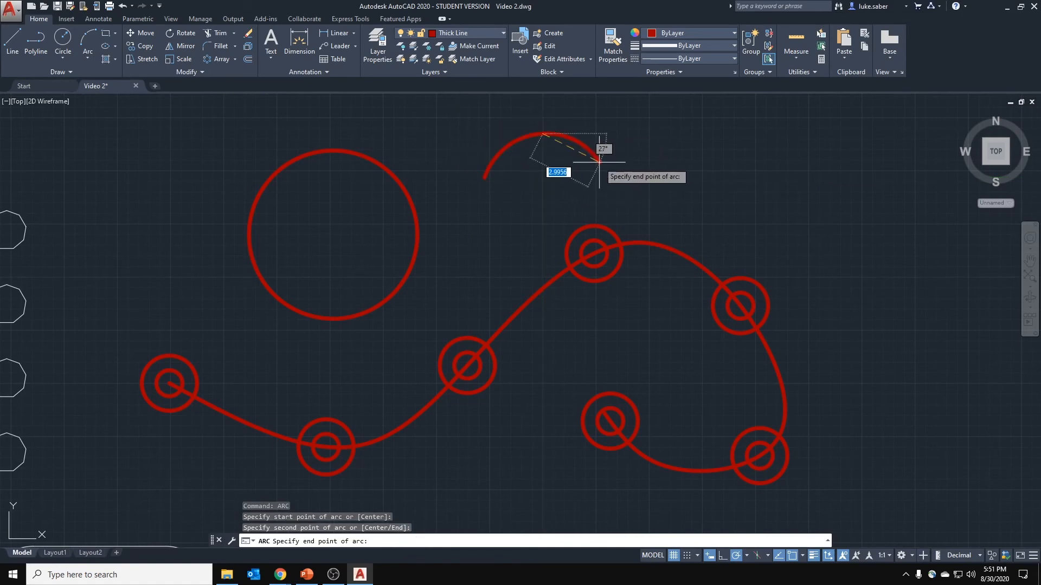
left_click(600, 162)
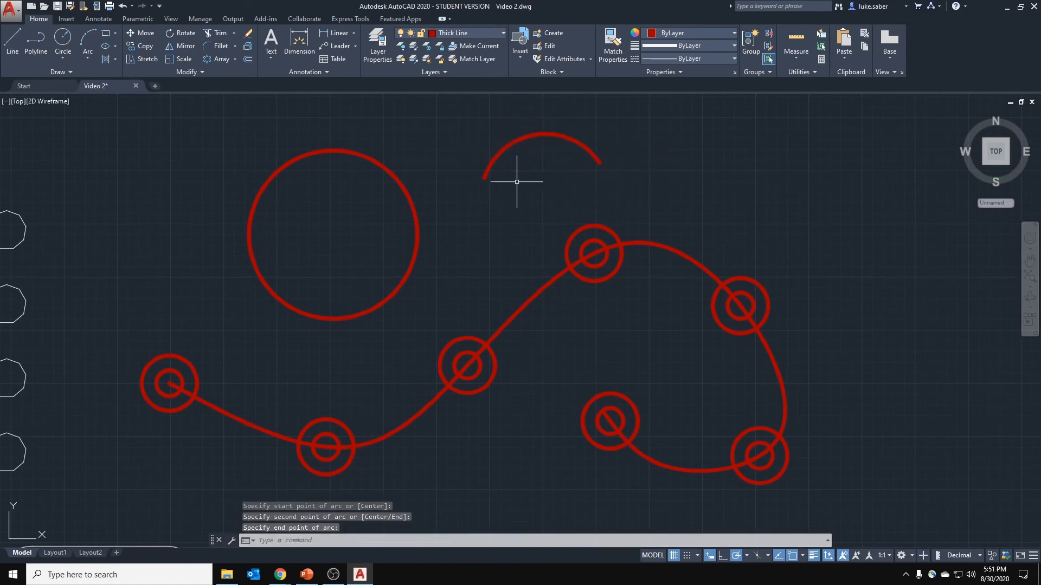
Draw lines joining both ends of the small arc to its center point, and save the drawing.
left_click(12, 41)
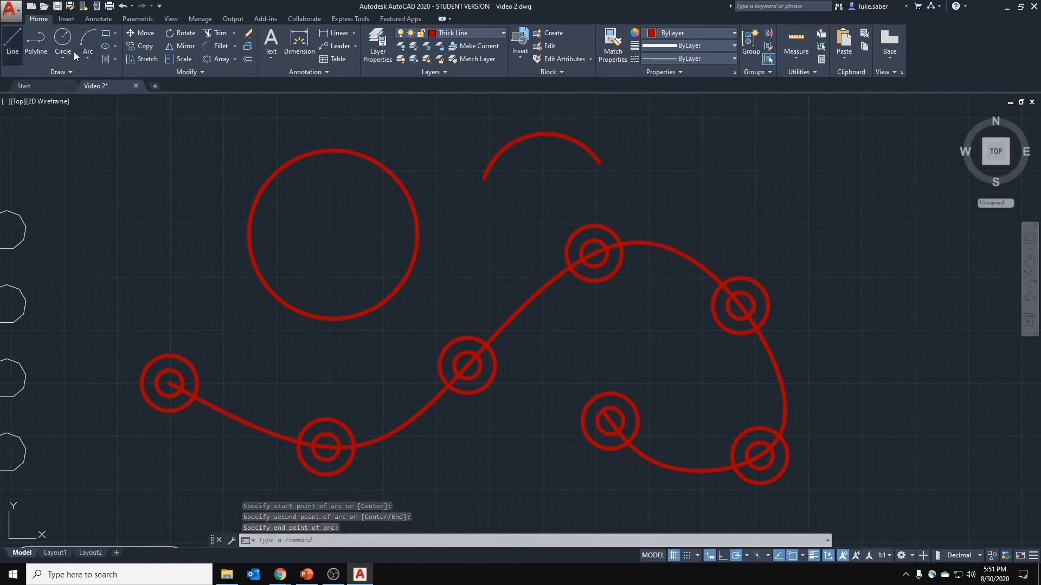
left_click(484, 176)
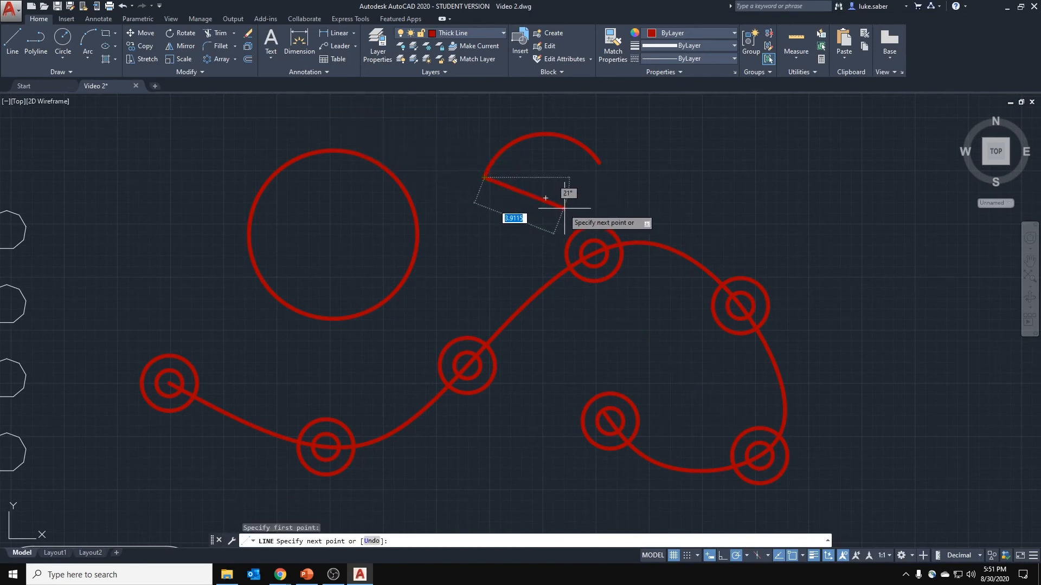
left_click(545, 199)
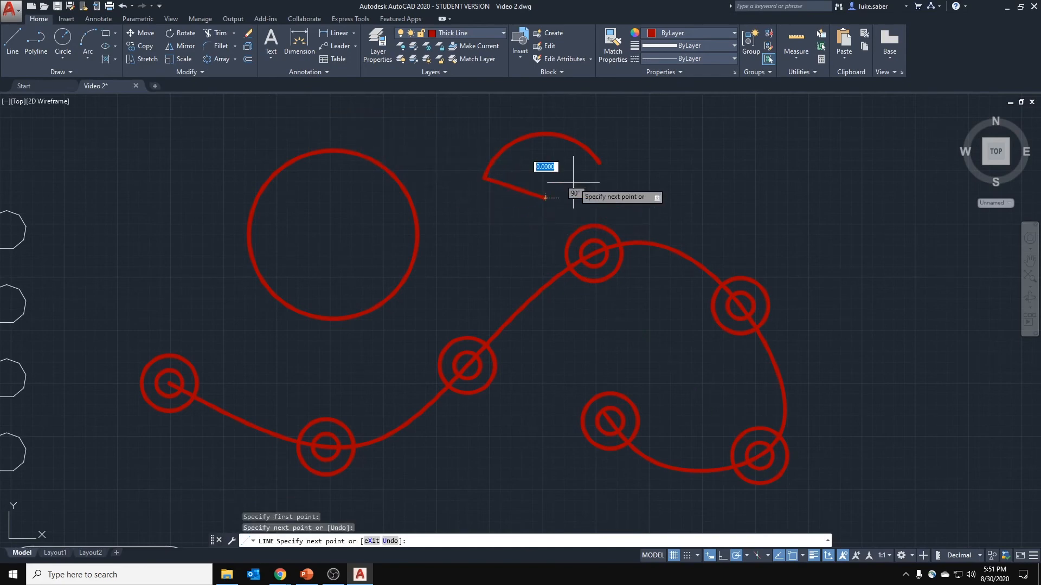
left_click(600, 161)
key("Escape")
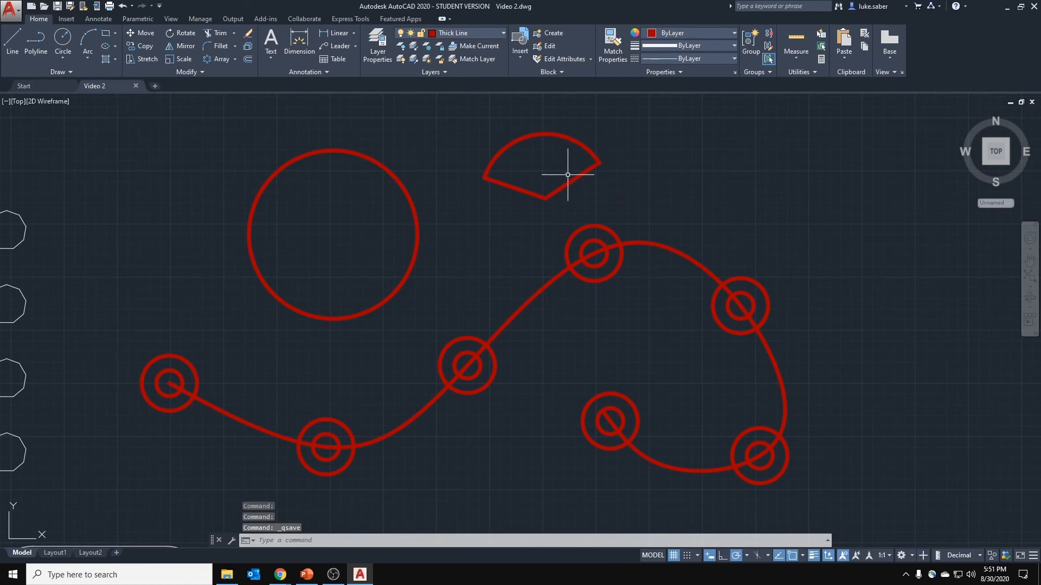
key("ctrl+s")
Toggle the visibility of the Thick Line layer and the Dashed Line layer off and back on.
scroll(528, 155, "down", 3)
left_click(476, 32)
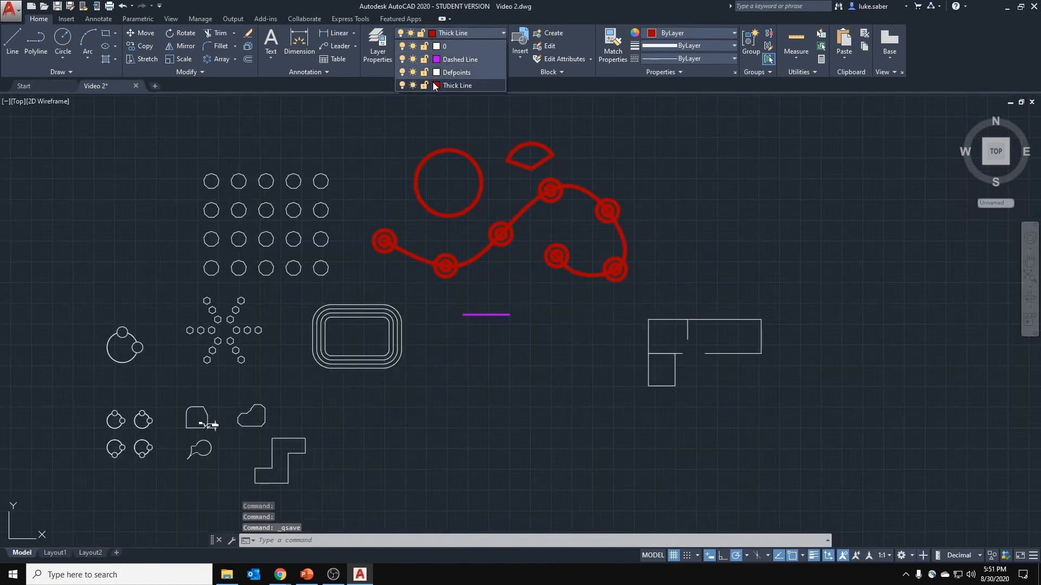
left_click(402, 85)
left_click(428, 263)
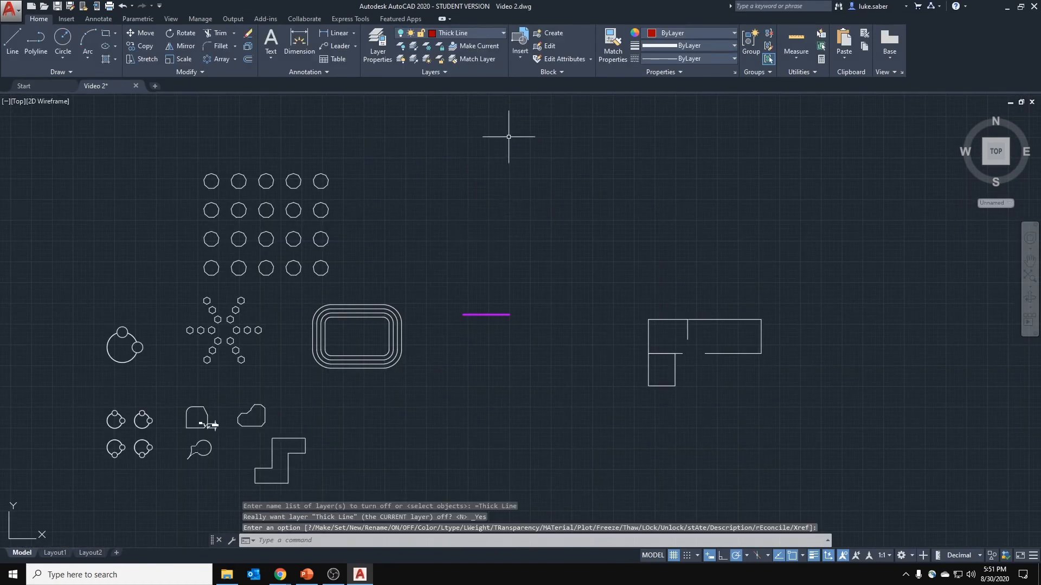
left_click(461, 37)
left_click(401, 85)
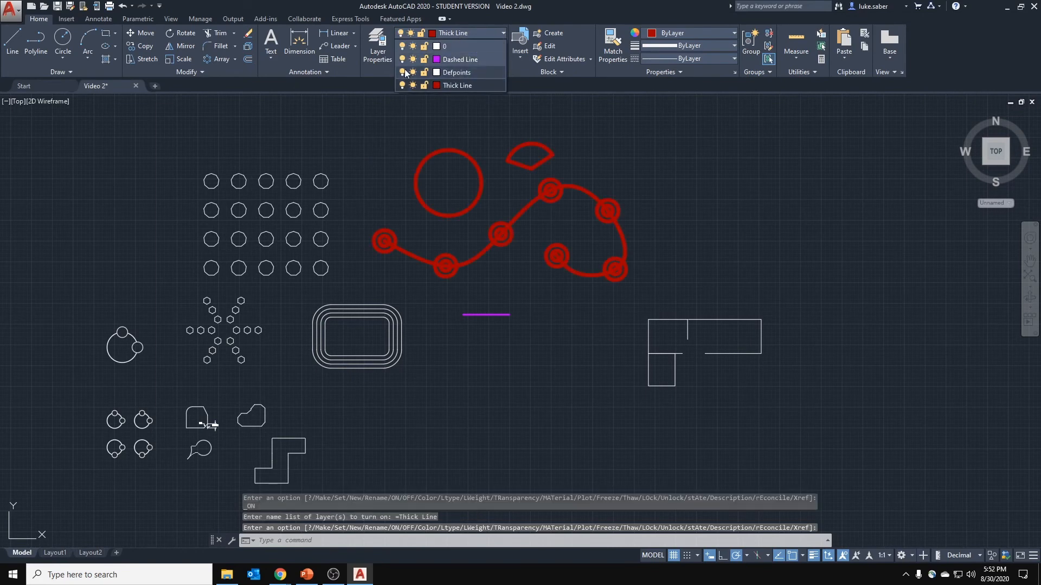
left_click(402, 60)
left_click(402, 60)
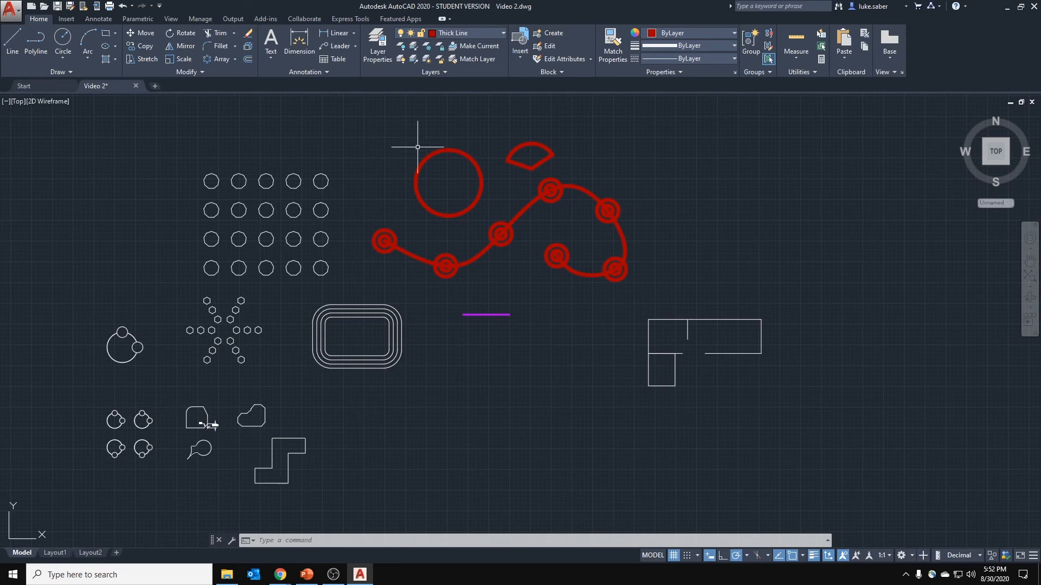
Try adding a layer named dim based on the Thick Line layer's properties, and delete it again.
scroll(186, 430, "up", 8)
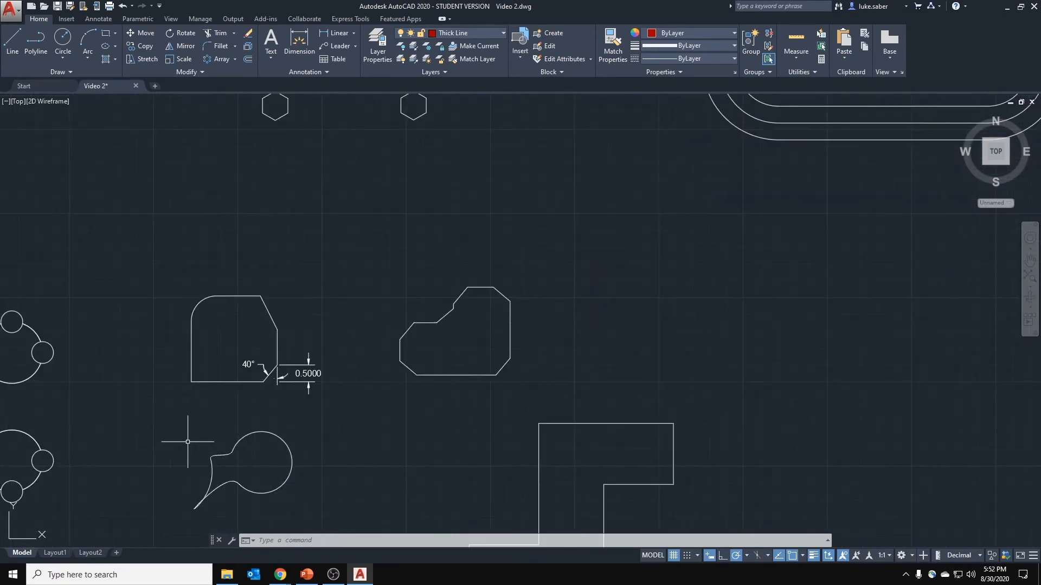
scroll(397, 320, "down", 2)
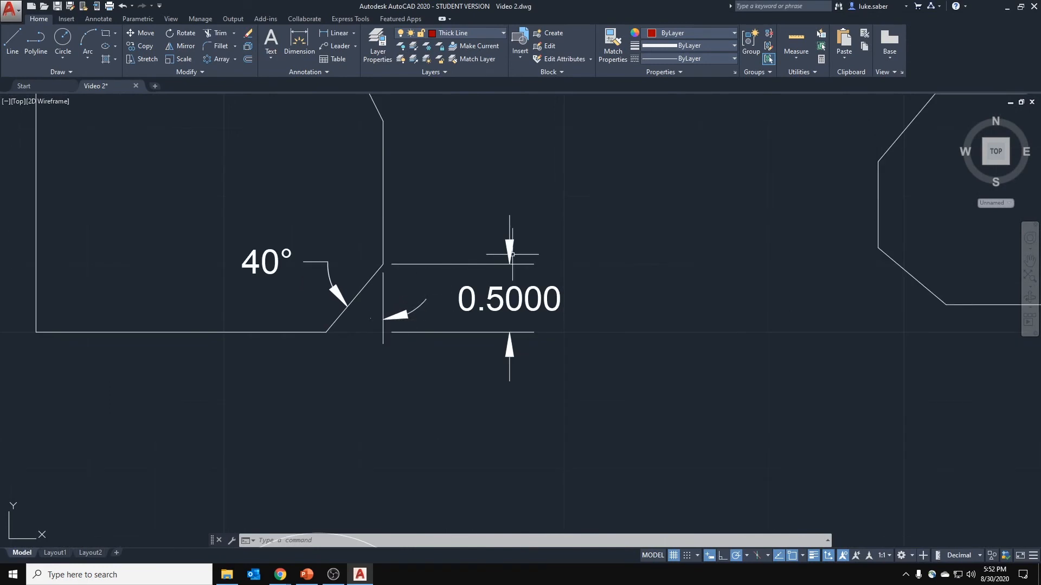
left_click(377, 46)
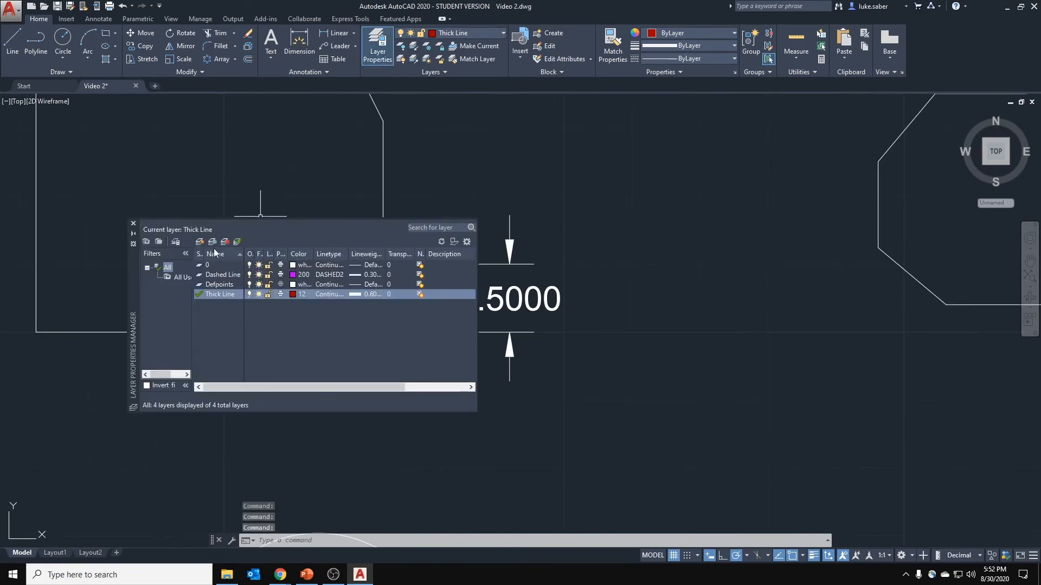
left_click(199, 241)
type("dim")
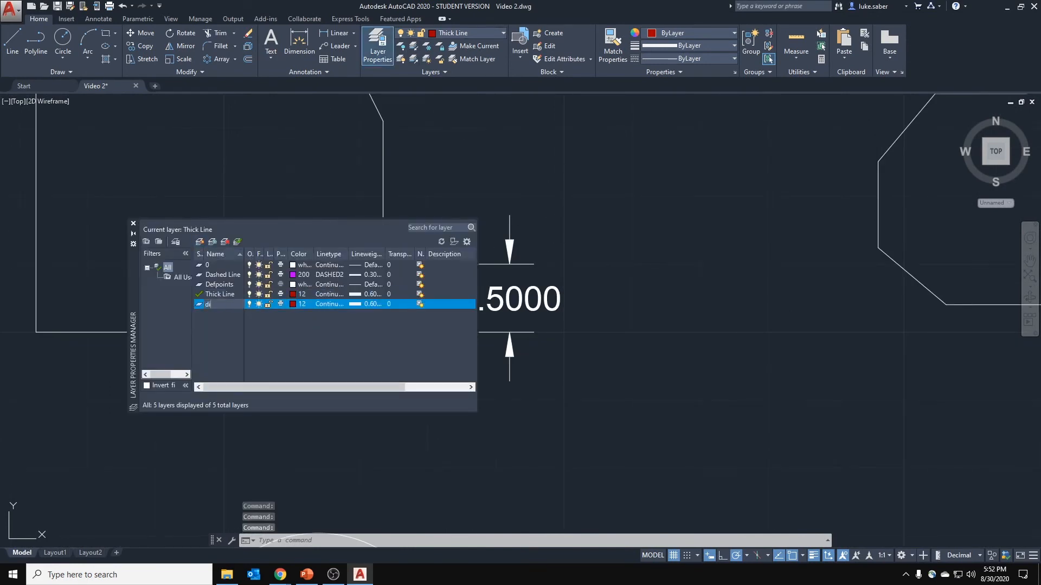
key("Return")
right_click(277, 304)
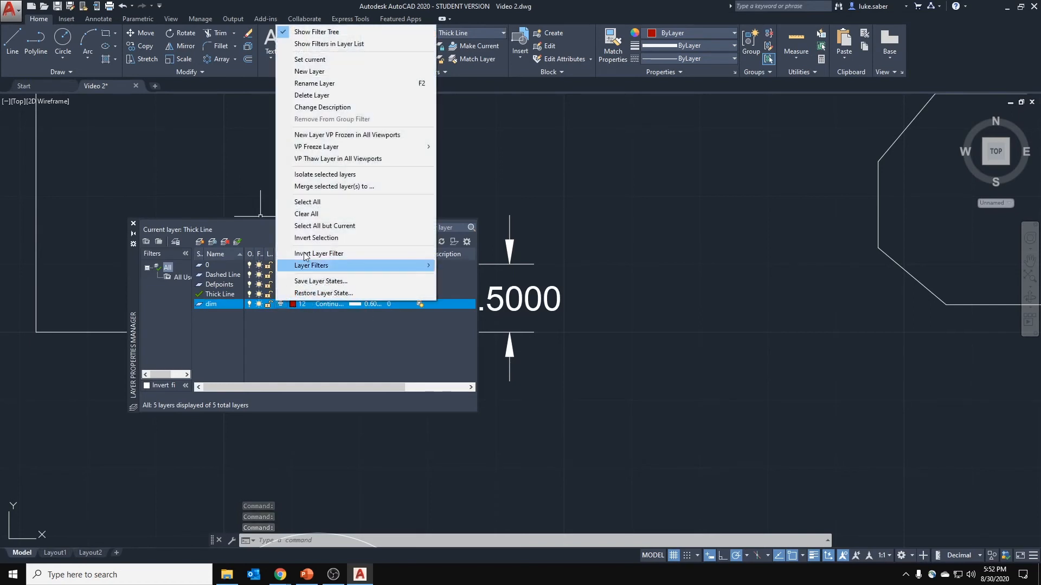
left_click(316, 96)
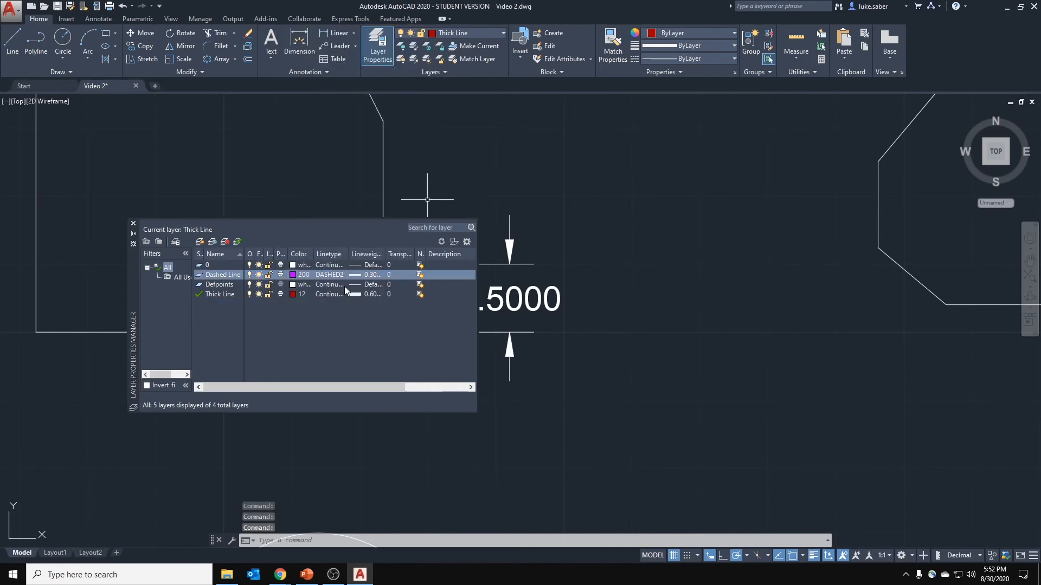
right_click(281, 266)
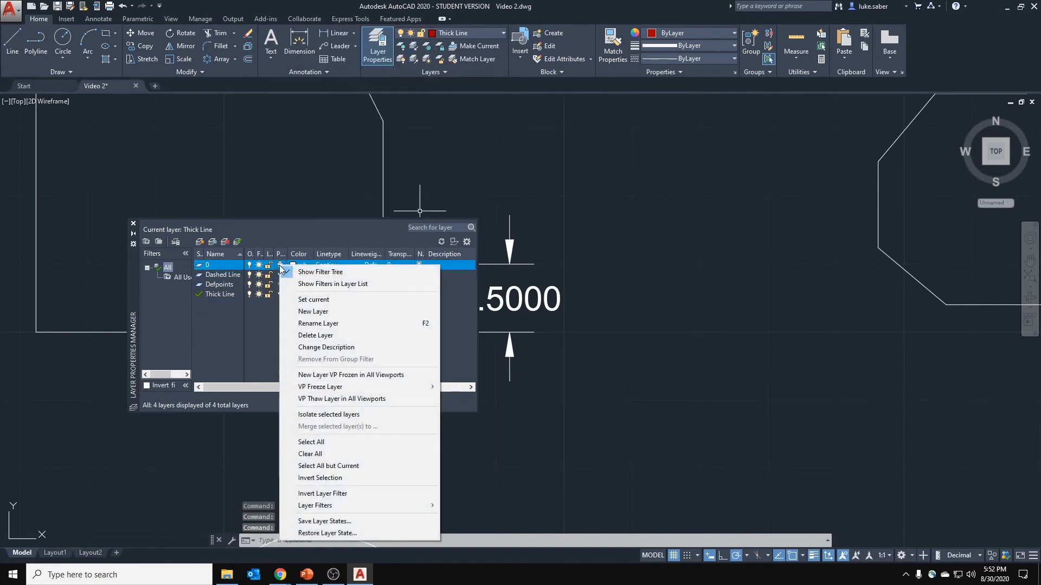
key("Escape")
right_click(233, 266)
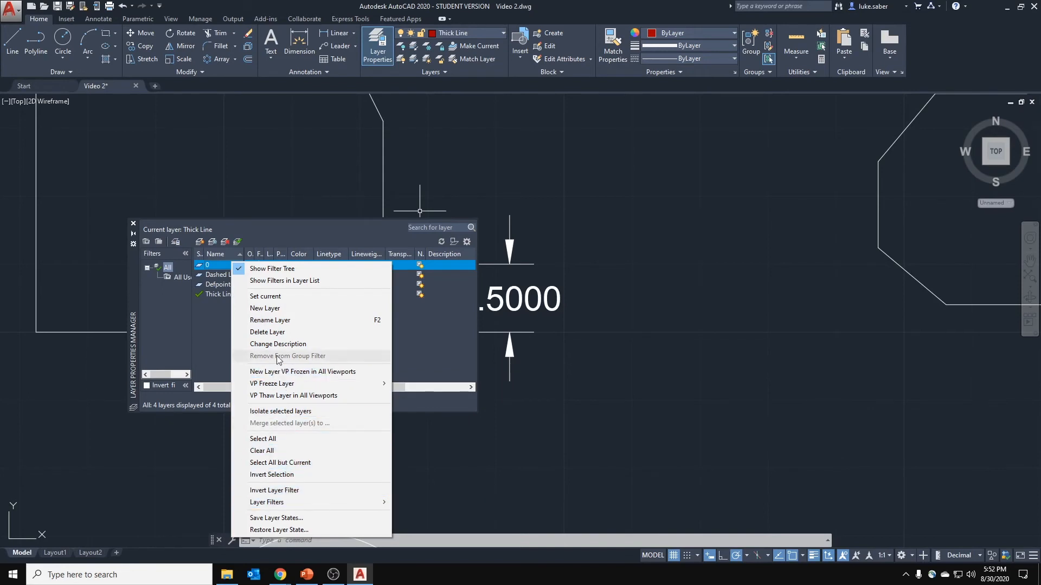
left_click(199, 324)
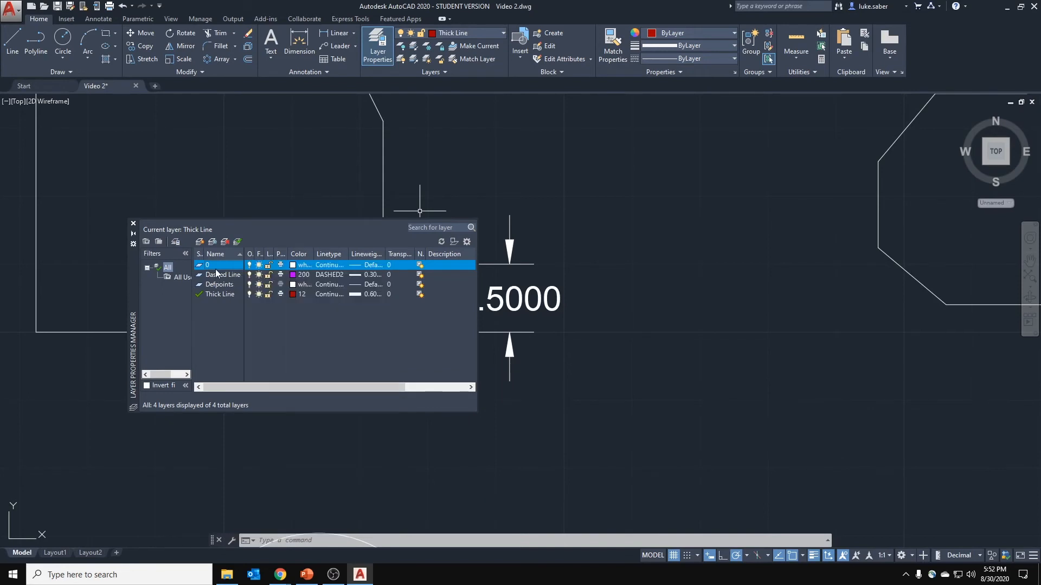
right_click(210, 319)
left_click(235, 324)
left_click(225, 285)
Create a layer named dim based on layer 0 and close the Layer Properties Manager.
left_click(224, 266)
left_click(203, 243)
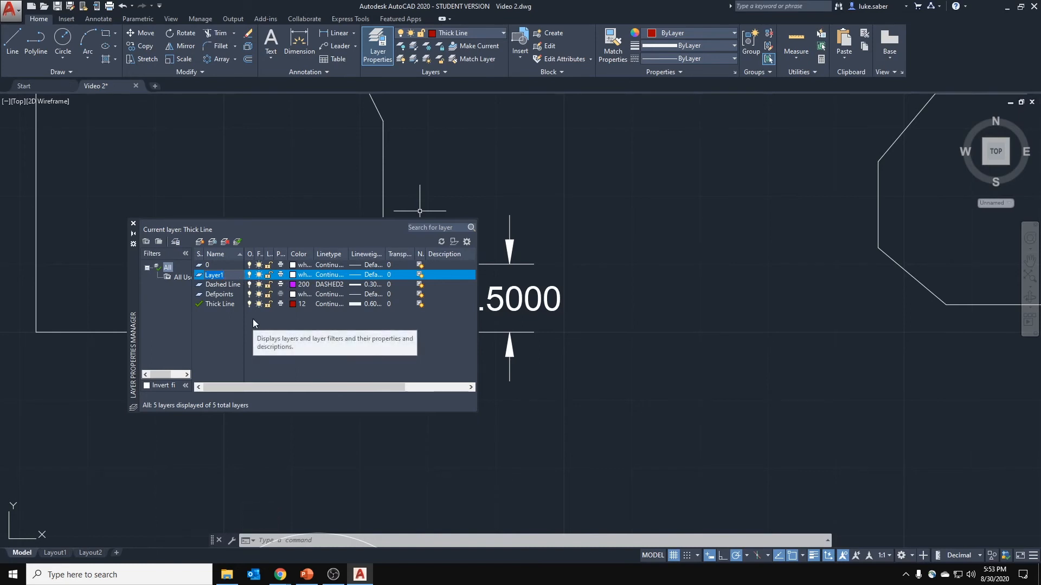
type("dim")
key("Return")
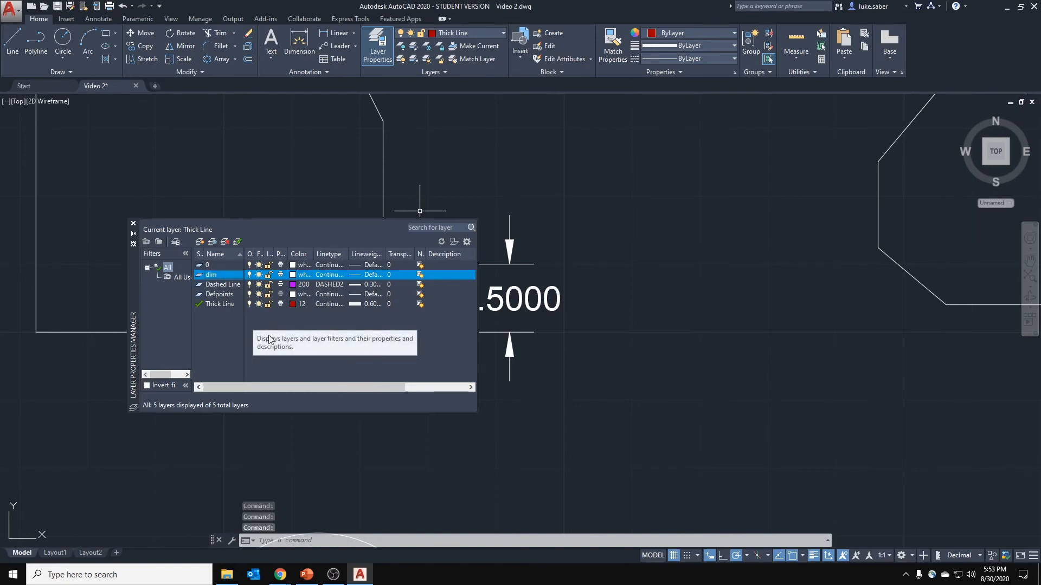
left_click(133, 224)
Assign the 40° angular dimension and the 0.5000 linear dimension to the dim layer.
left_click(558, 225)
left_click(354, 326)
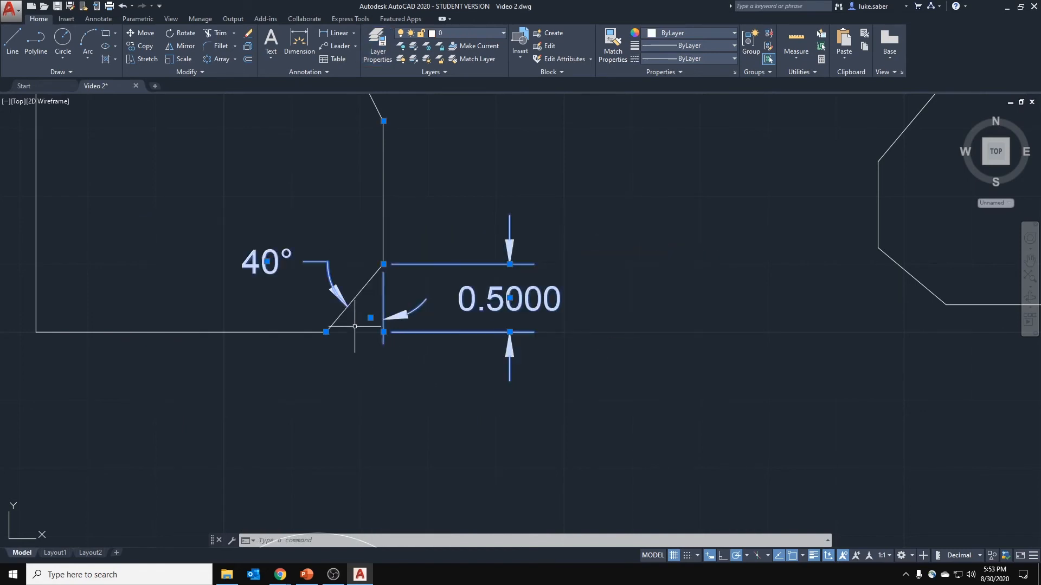
key("Escape")
left_click(323, 249)
left_click(294, 271)
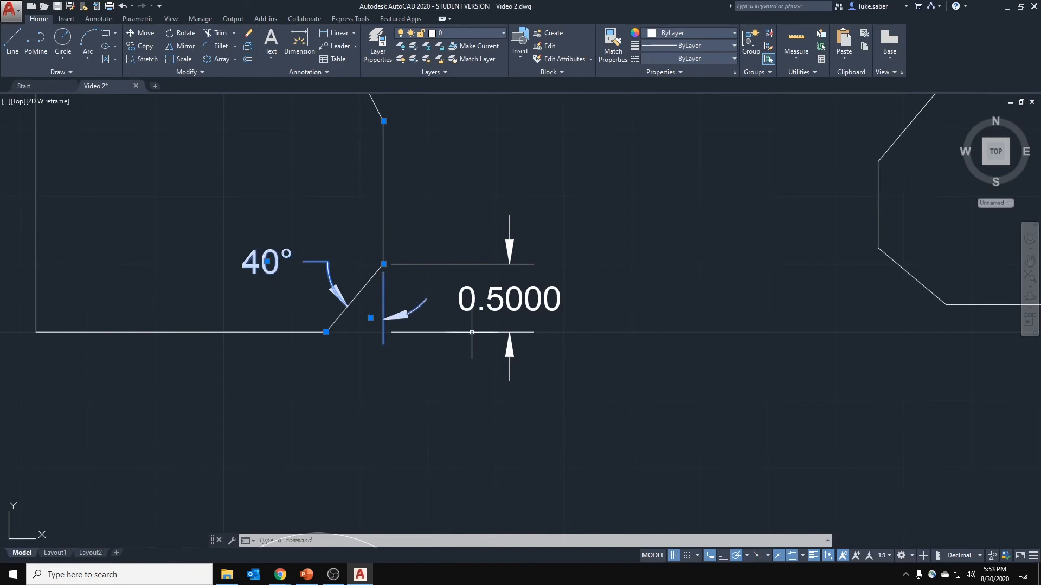
left_click(611, 333)
left_click(486, 328)
left_click(487, 37)
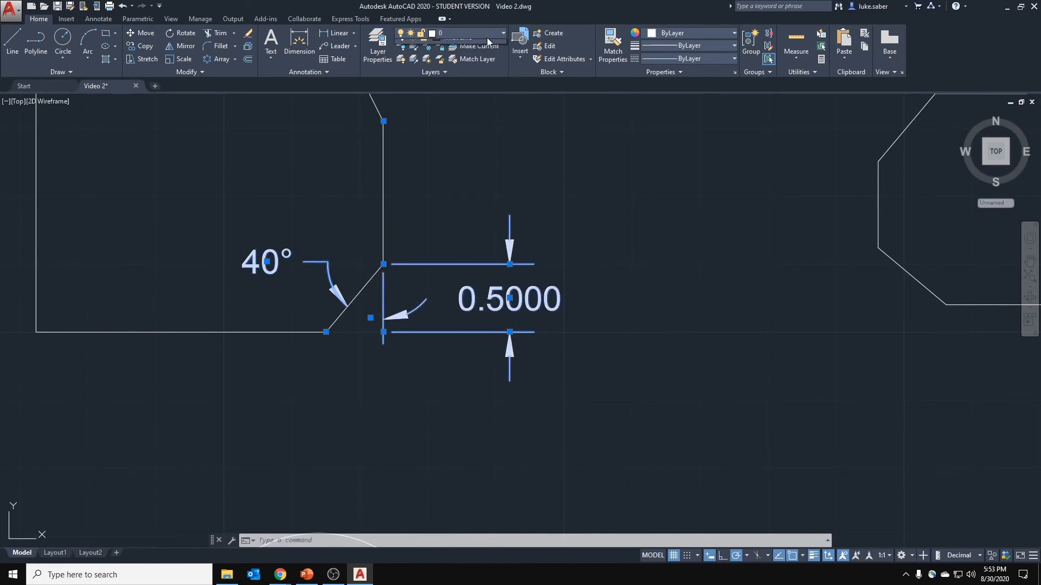
left_click(455, 86)
key("Escape")
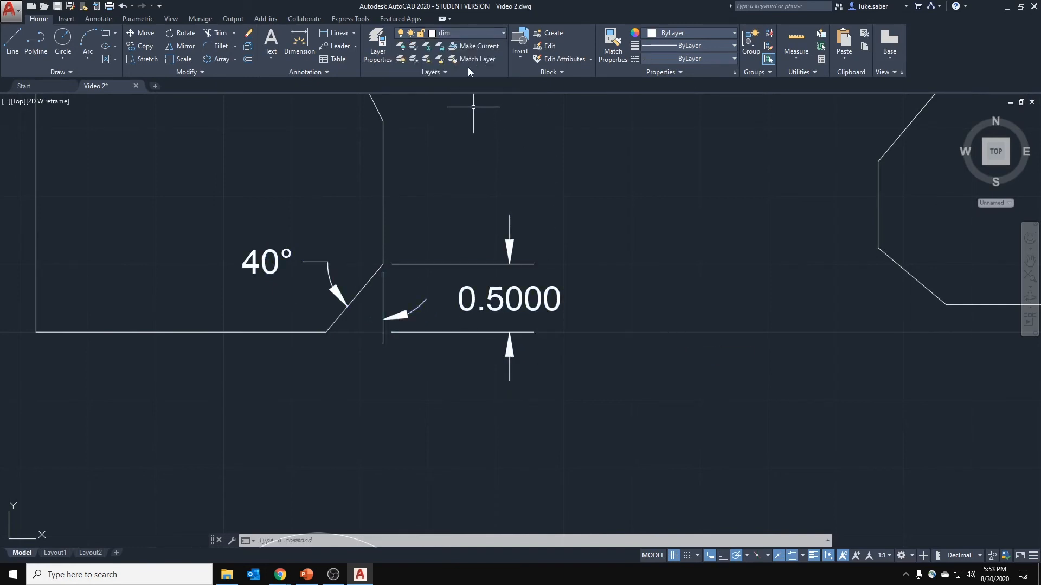
Make layer 0 the current layer with no objects selected.
left_click(465, 33)
left_click(475, 53)
left_click(463, 34)
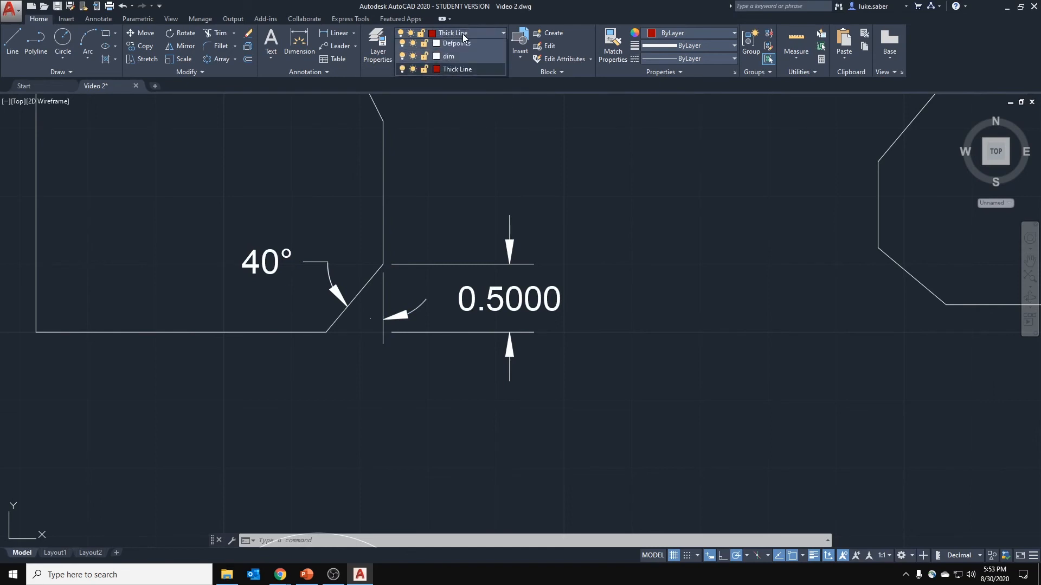
left_click(458, 46)
Toggle the dim layer's visibility off and back on to check its dimensions.
left_click(444, 33)
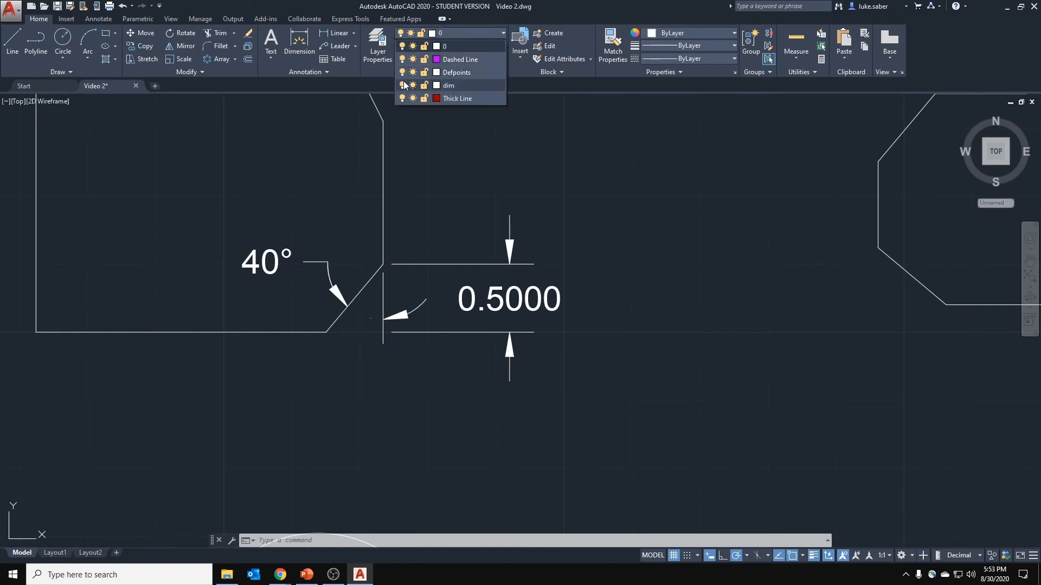
left_click(403, 85)
left_click(402, 86)
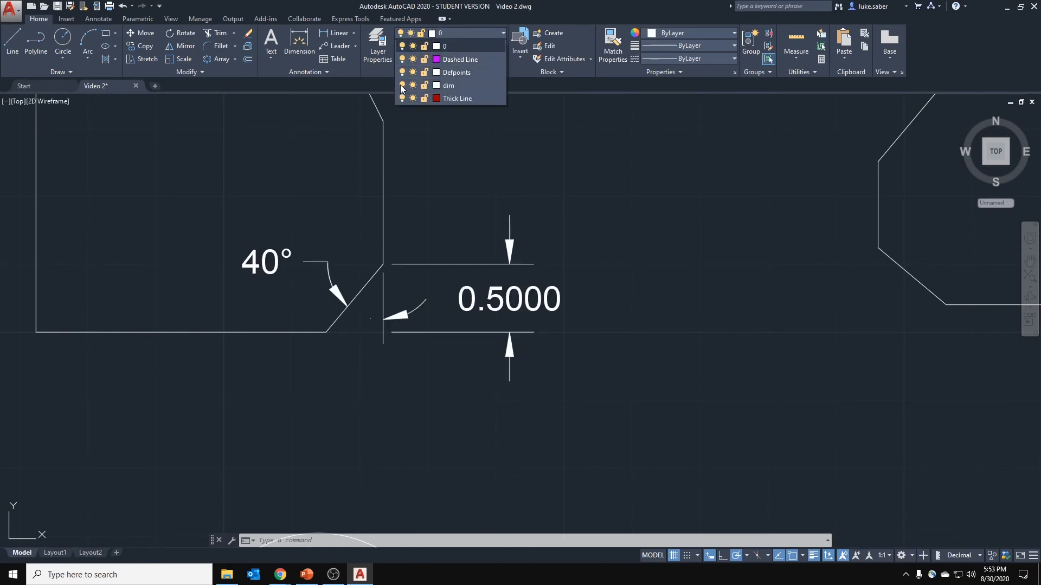
left_click(402, 85)
left_click(401, 86)
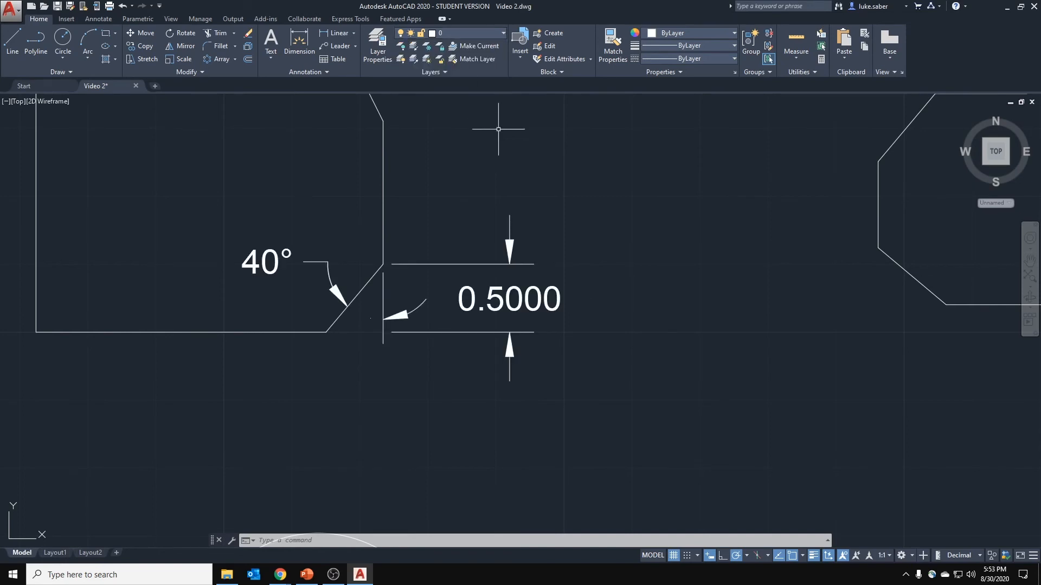
Save the drawing with the chamfered shapes in view.
scroll(496, 131, "down", 4)
middle_click_drag(545, 165, 472, 220)
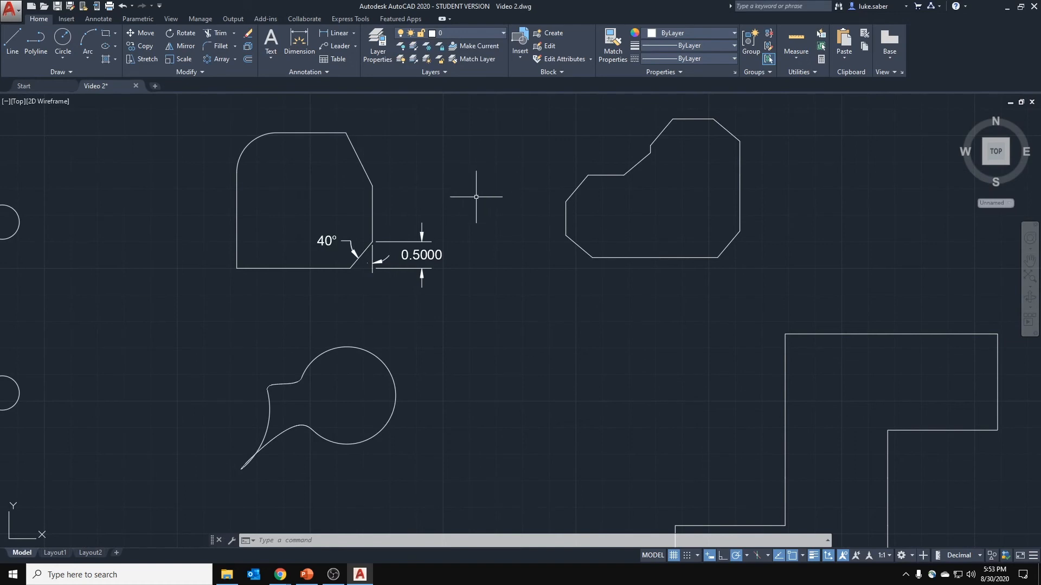
key("ctrl+s")
Review the status bar customization options and the available drawing unit formats without changing them.
left_click(1033, 556)
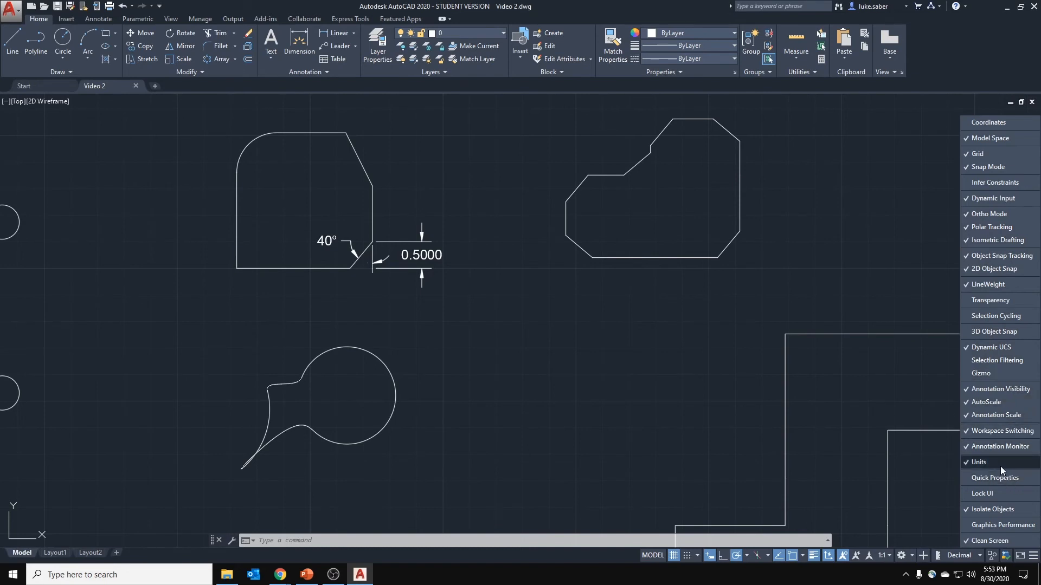
left_click(957, 561)
left_click(976, 560)
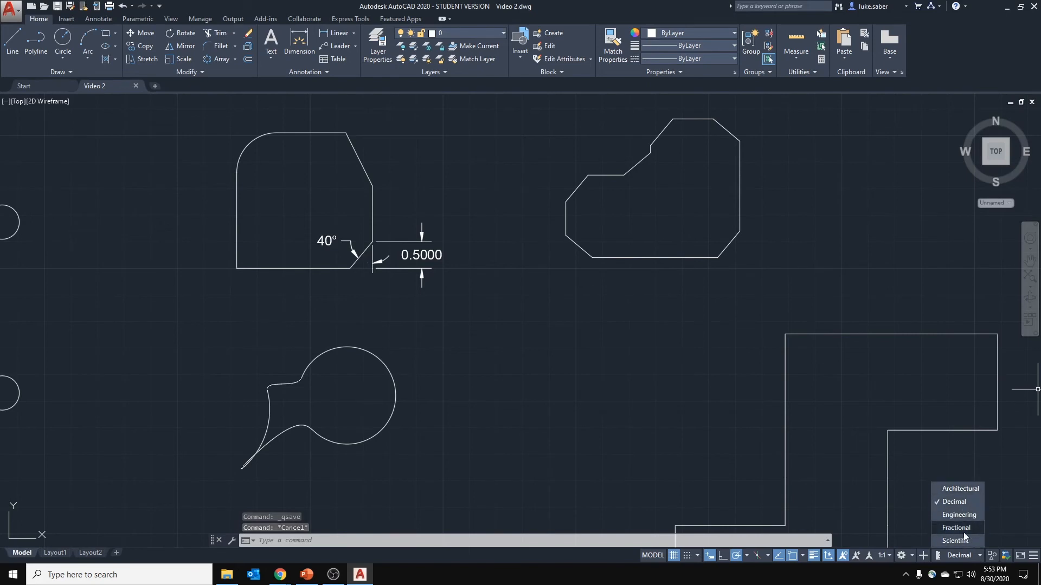
key("Escape")
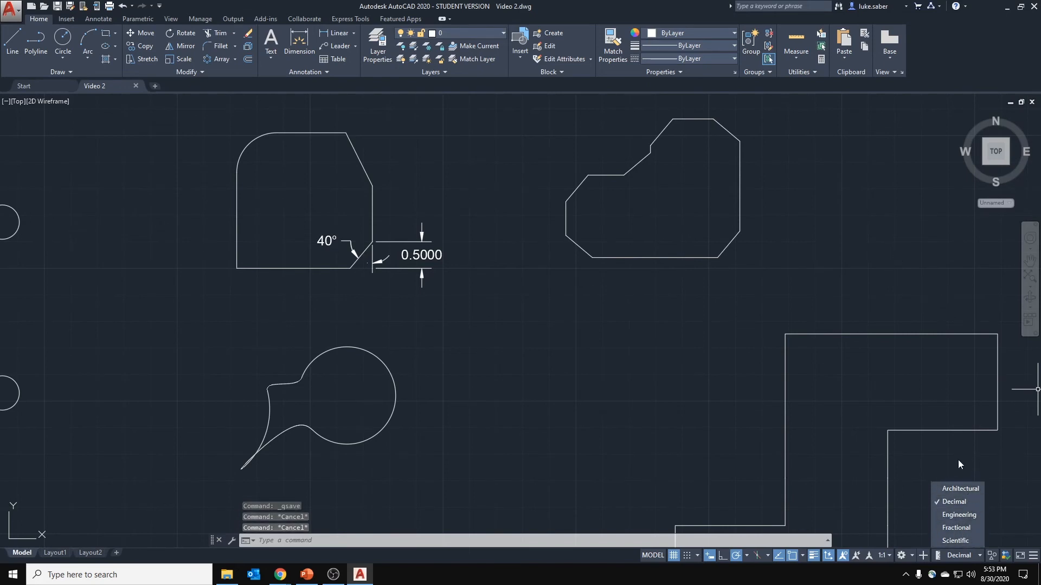
key("Escape")
key("Escape")
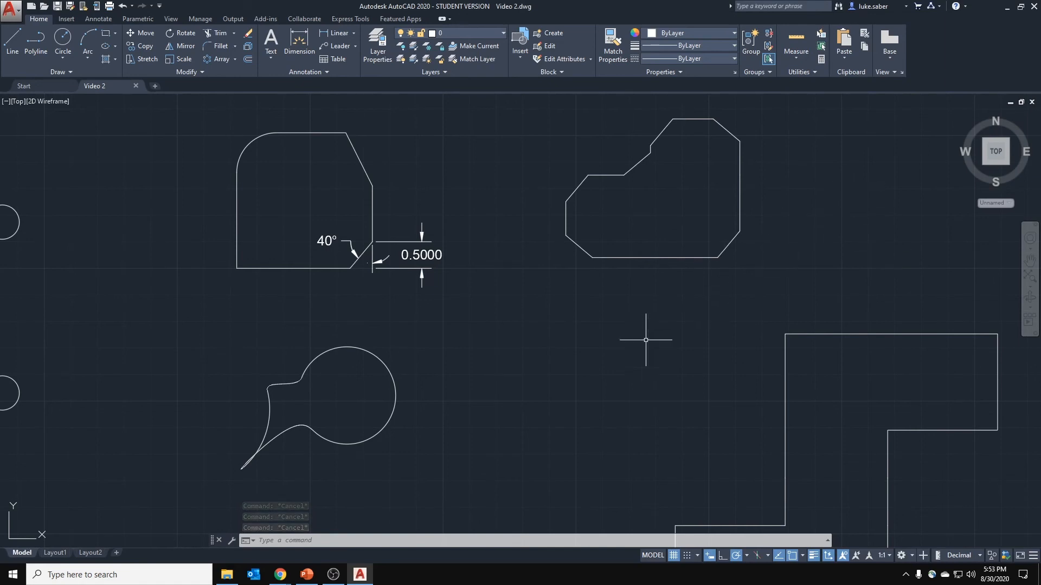
Clear any active selection and save the drawing.
left_click(612, 363)
key("Escape")
key("ctrl+s")
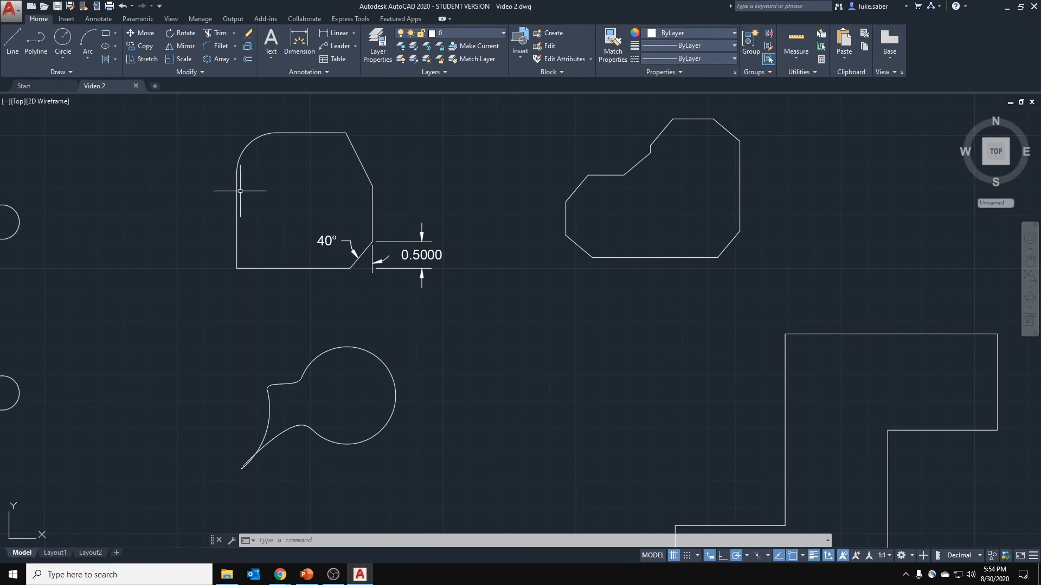
Examine the properties of the thick red spline, including its layer and lineweight, and deselect it.
middle_click_drag(504, 219, 481, 237)
middle_click_drag(588, 215, 445, 255)
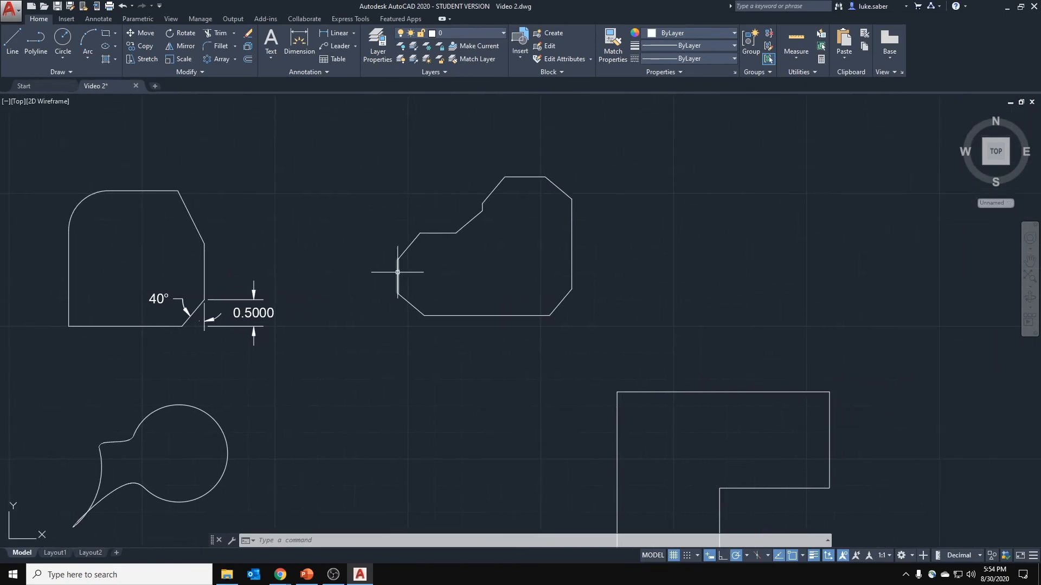
middle_click_drag(418, 200, 442, 394)
scroll(442, 380, "down", 2)
middle_click_drag(504, 222, 229, 338)
mouse_move(564, 256)
middle_mouse_down()
mouse_move(328, 374)
mouse_move(303, 402)
middle_mouse_up()
middle_click_drag(476, 289, 422, 339)
left_click(540, 222)
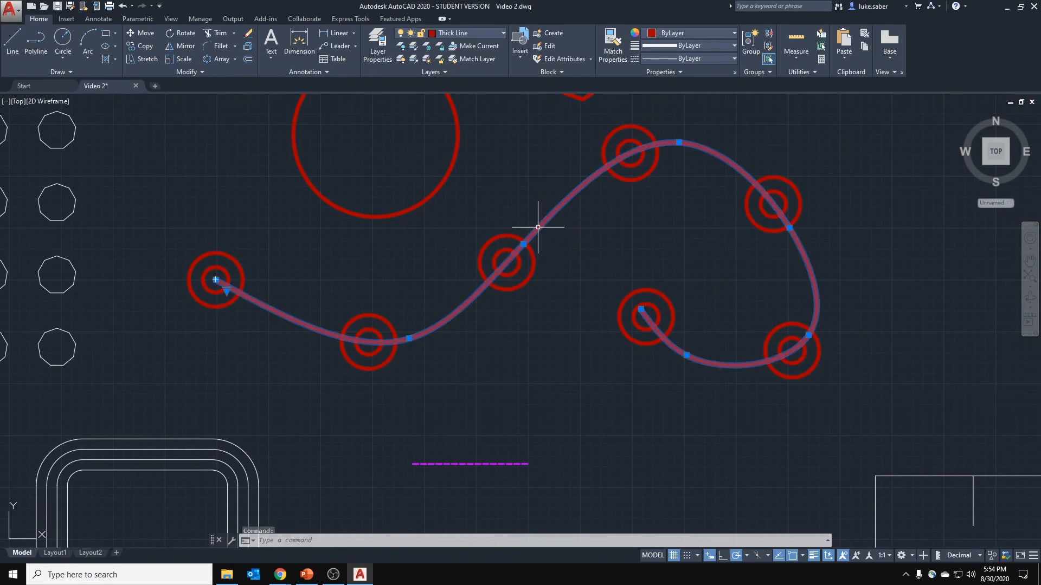
right_click(538, 227)
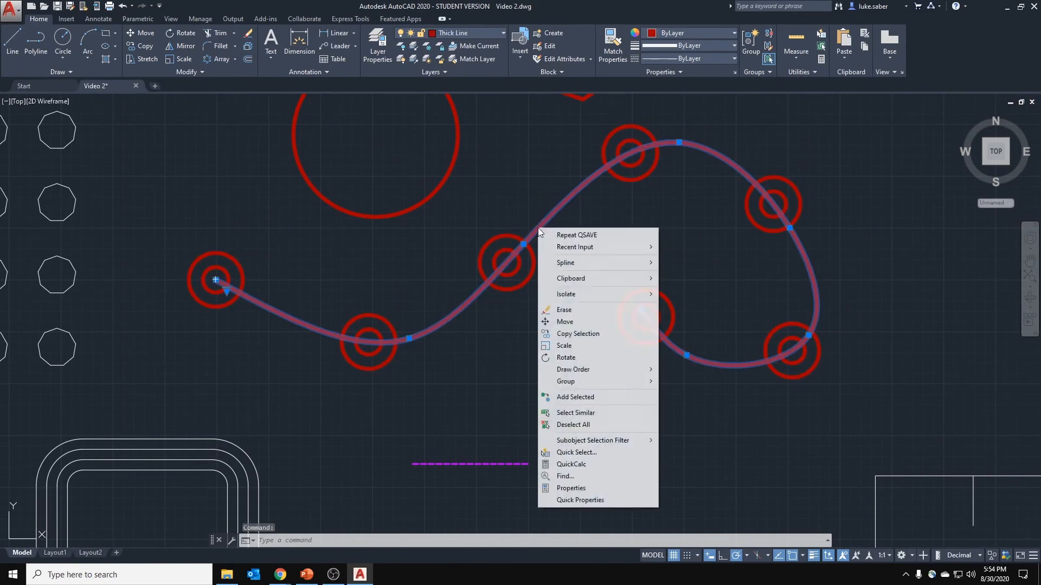
left_click(579, 488)
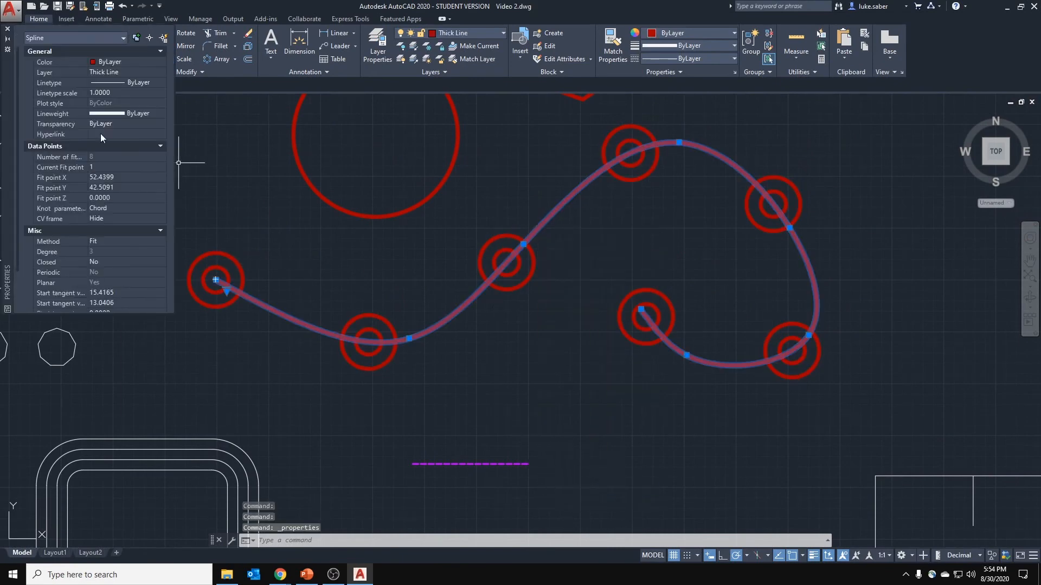
left_click(8, 28)
key("Escape")
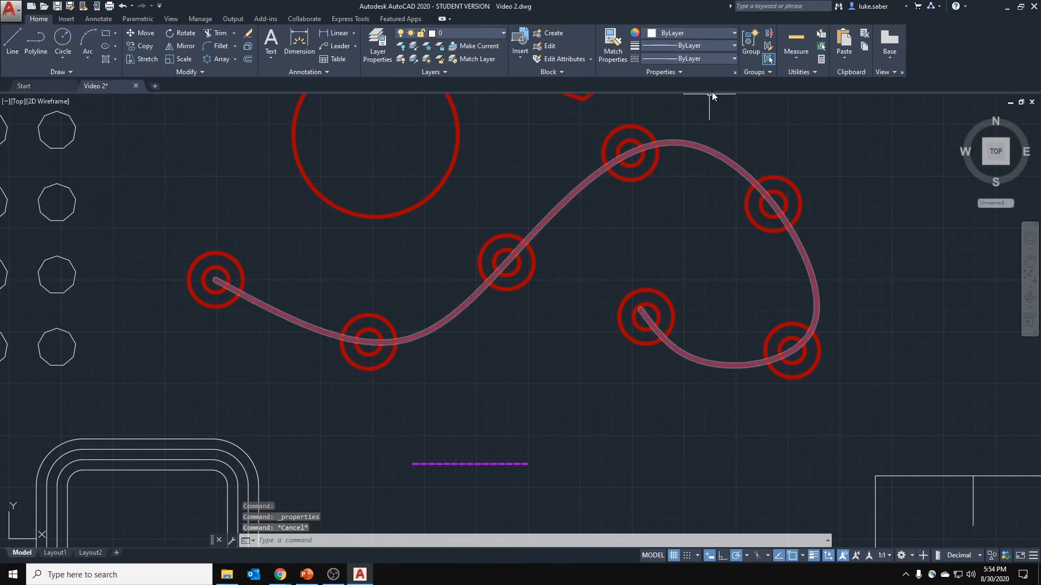
Display the Properties palette with nothing selected and inspect the red spline's lineweight property in it.
left_click(736, 72)
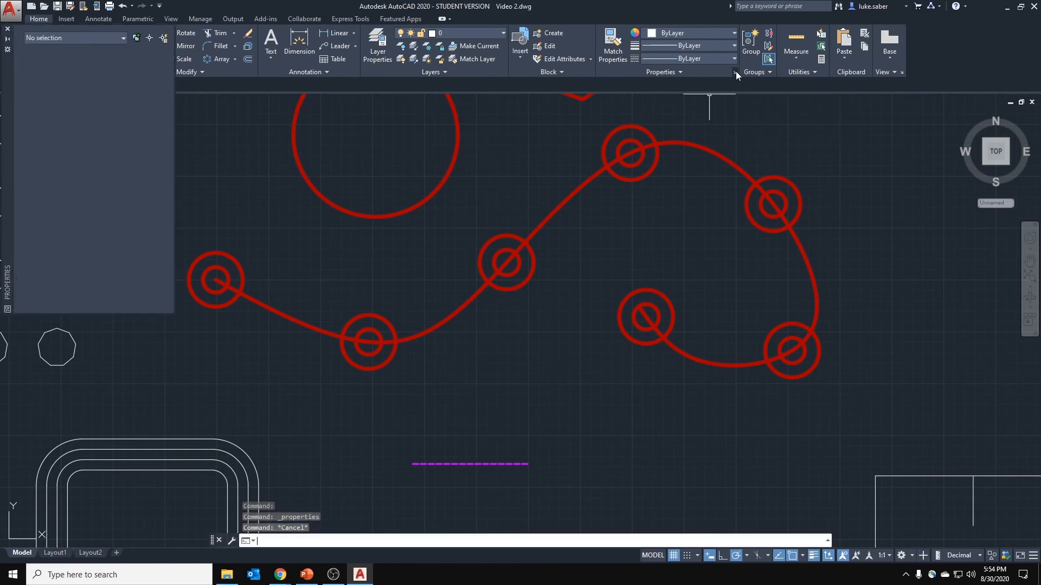
left_click(546, 216)
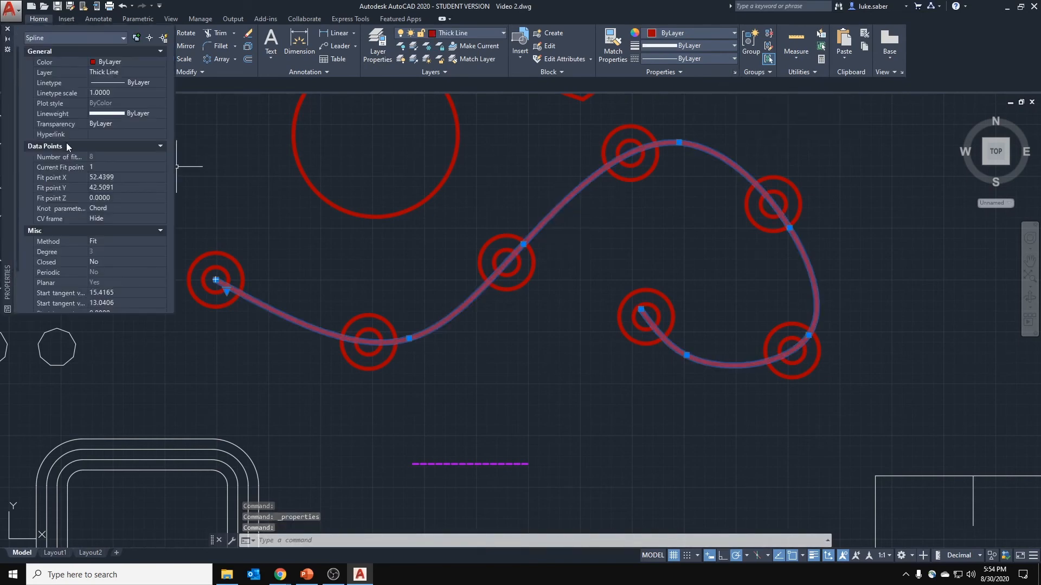
left_click(121, 113)
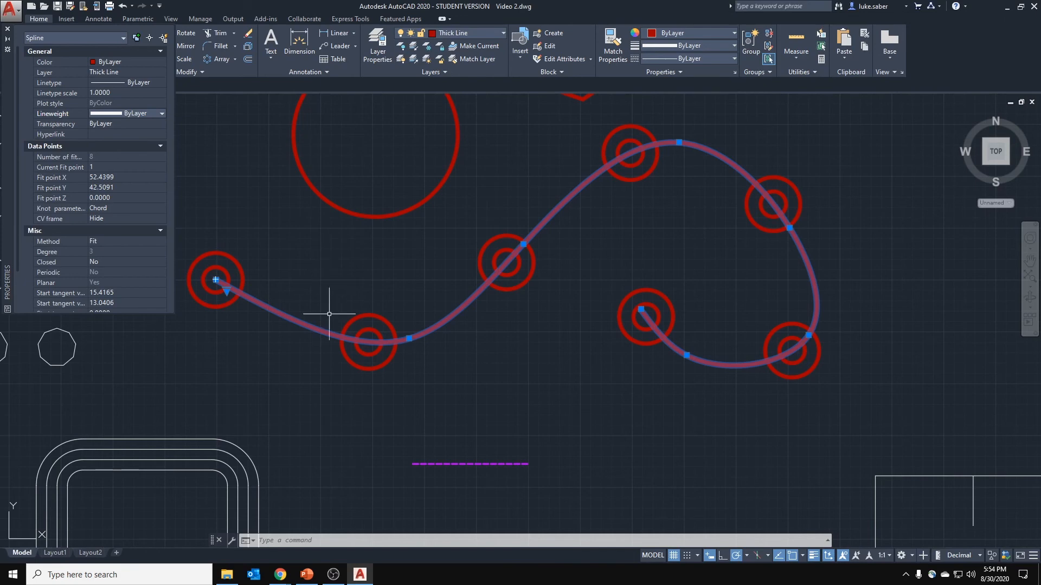
Add the small circle atop the larger circle to the spline selection and examine their shared properties.
mouse_move(259, 401)
middle_mouse_down()
mouse_move(267, 388)
mouse_move(559, 276)
middle_mouse_up()
scroll(551, 275, "down", 2)
middle_click_drag(440, 254, 596, 232)
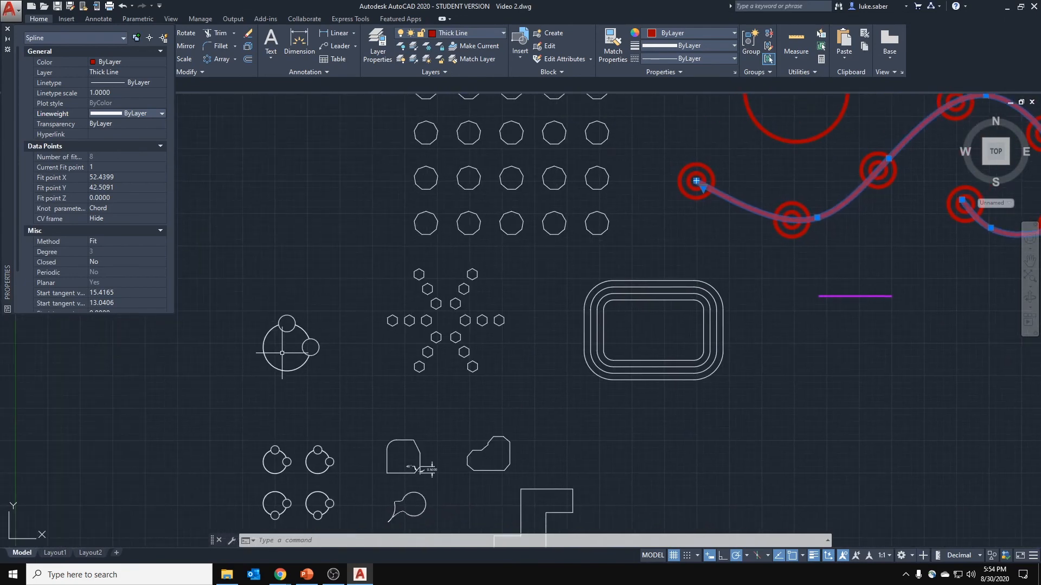
left_click(289, 315)
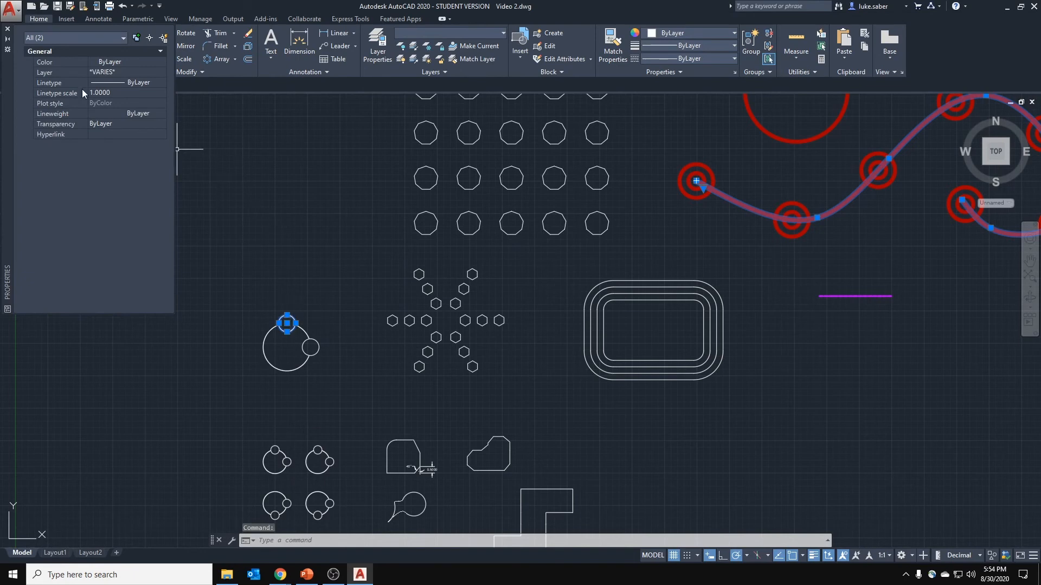
left_click(8, 28)
Clear the combined selection and examine the properties of the small upper circle on its own.
middle_click_drag(585, 254, 277, 281)
left_click(525, 390)
left_click(469, 380)
mouse_move(467, 372)
middle_mouse_down()
mouse_move(697, 373)
mouse_move(702, 302)
middle_mouse_up()
left_click(734, 72)
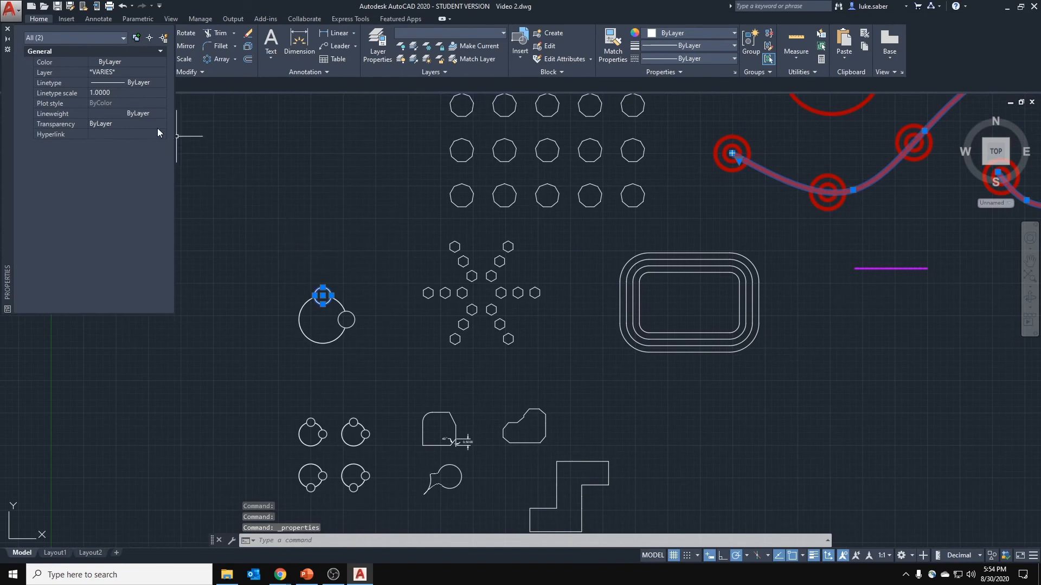
key("Escape")
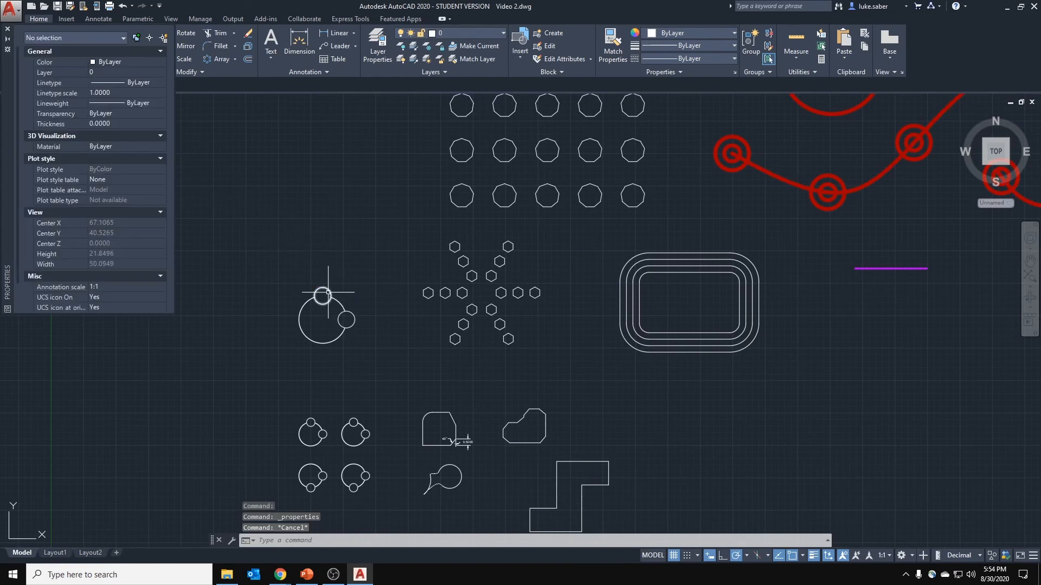
left_click(328, 289)
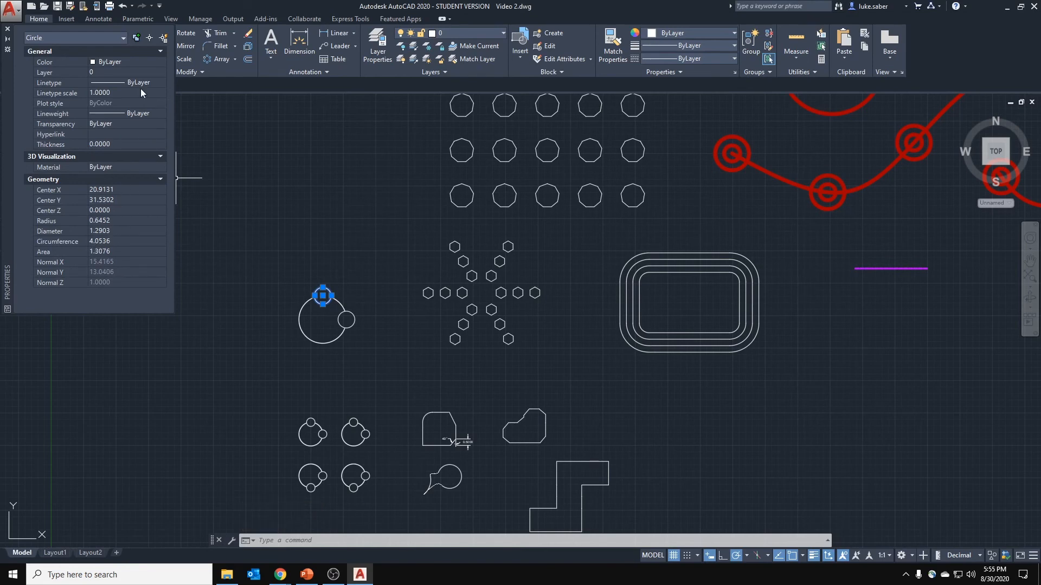
left_click(7, 30)
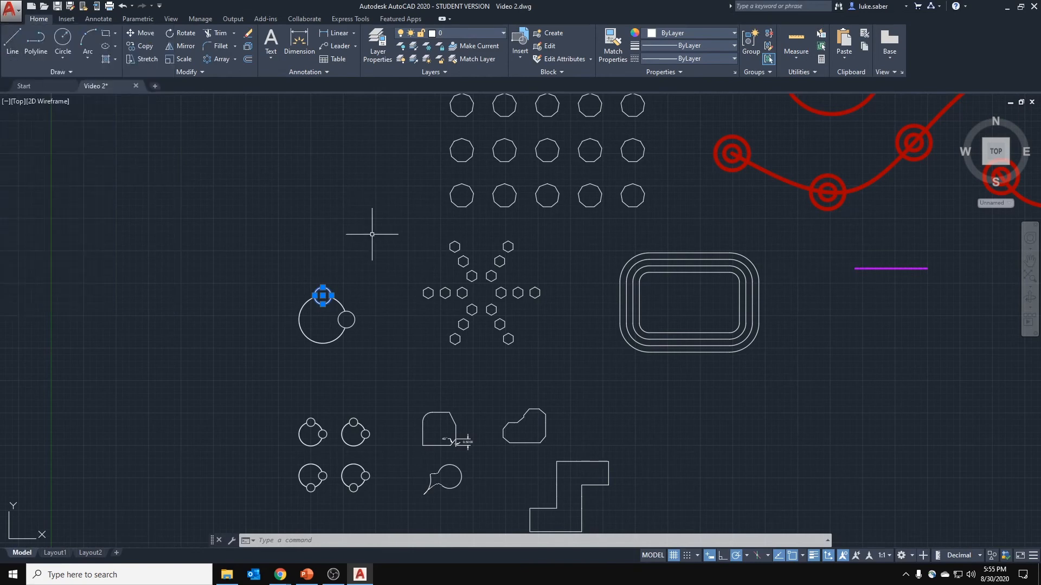
middle_click_drag(453, 225, 23, 190)
key("Escape")
Save the drawing with the magenta line and rounded rectangles in view.
left_click(481, 269)
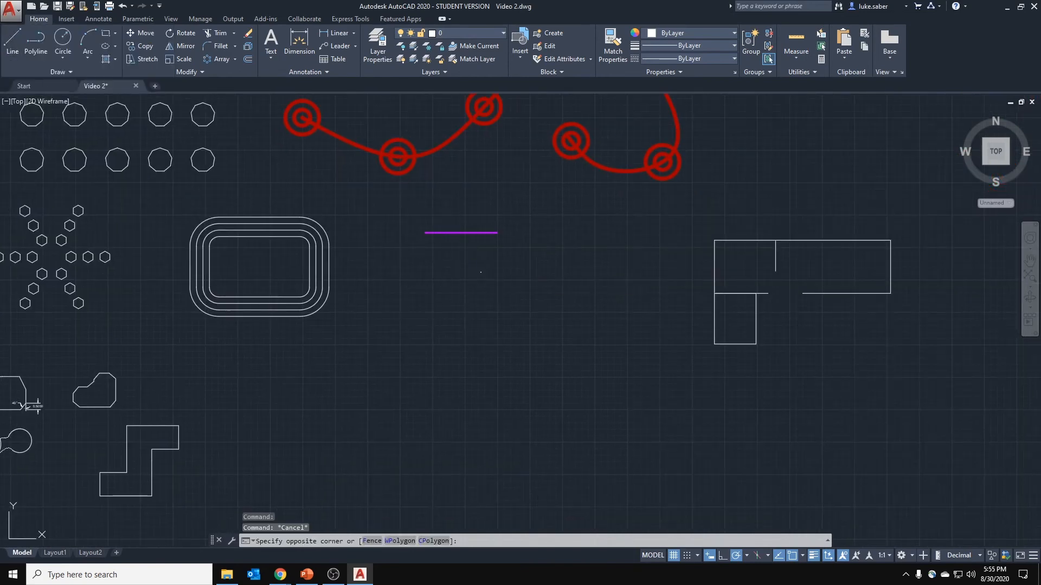
key("ctrl+s")
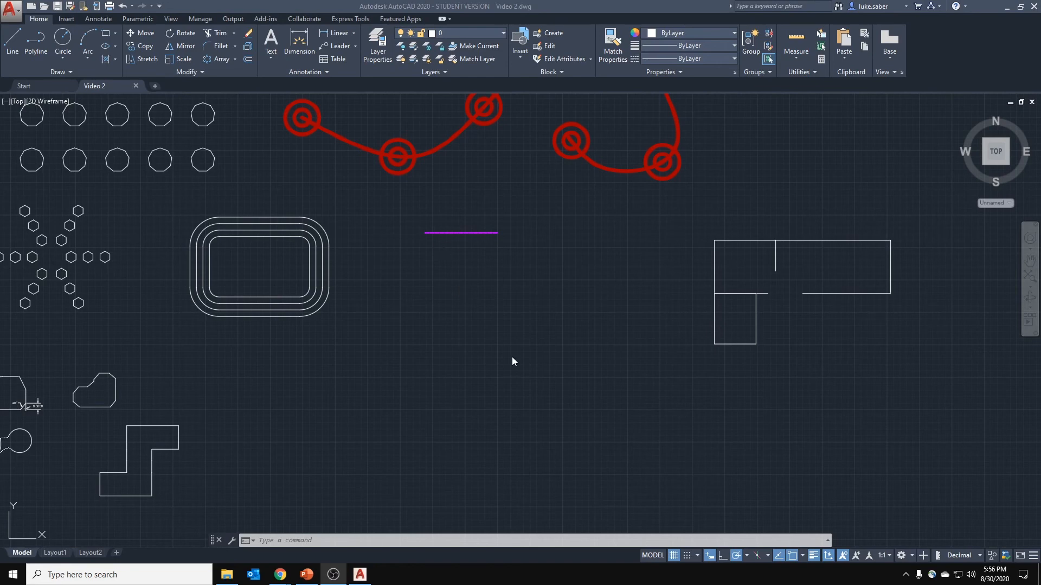
left_click(512, 327)
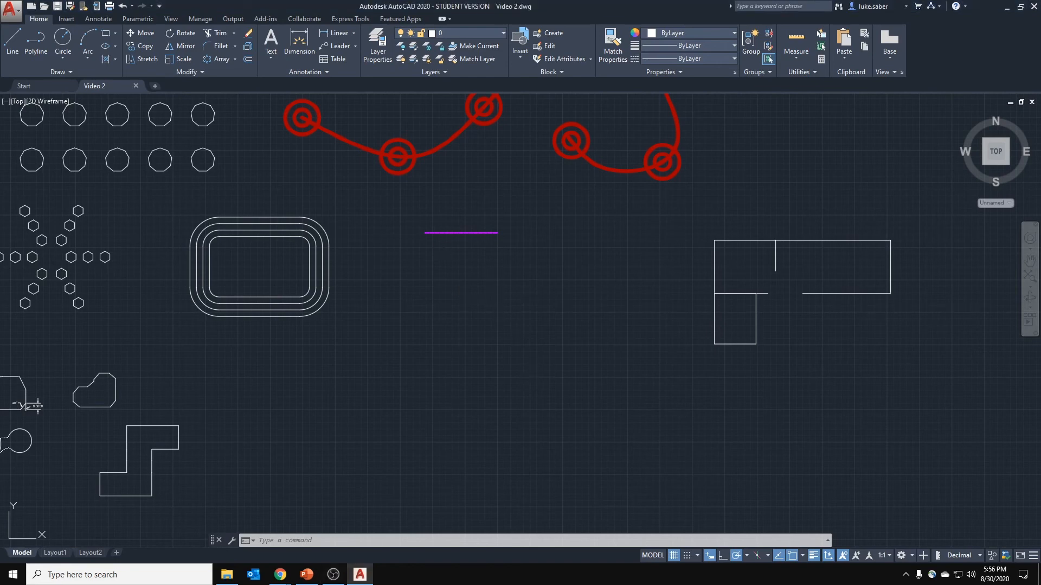
key("ctrl+s")
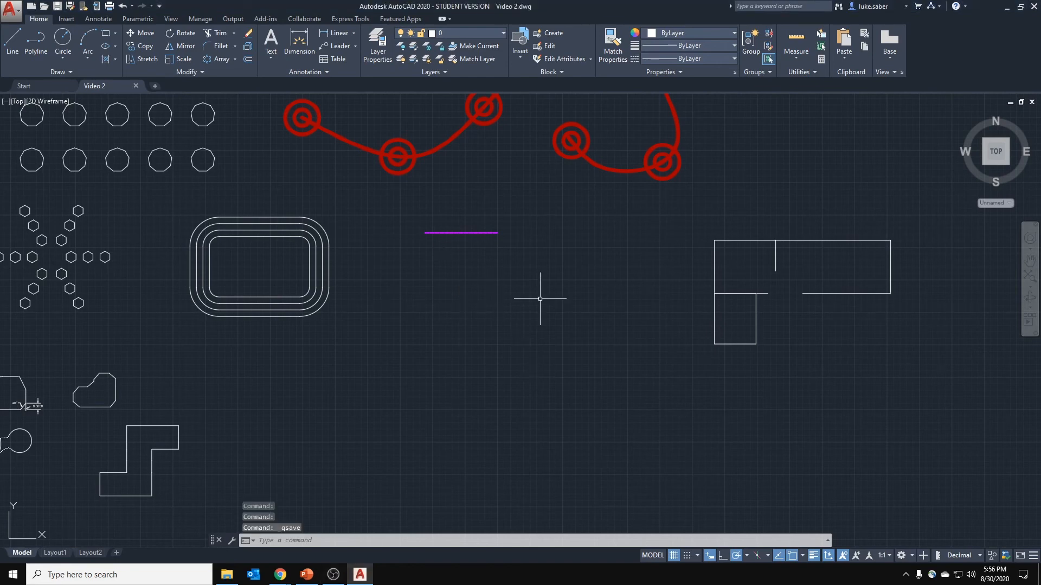
Open the Drawing Units settings and review the available insertion scale units and length types without changing them.
left_click(12, 10)
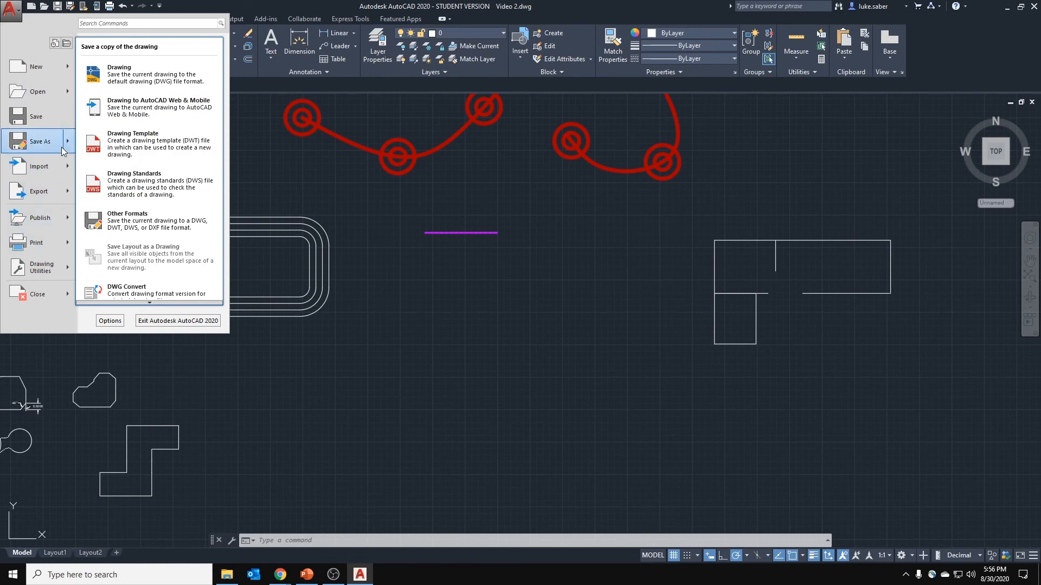
mouse_move(68, 271)
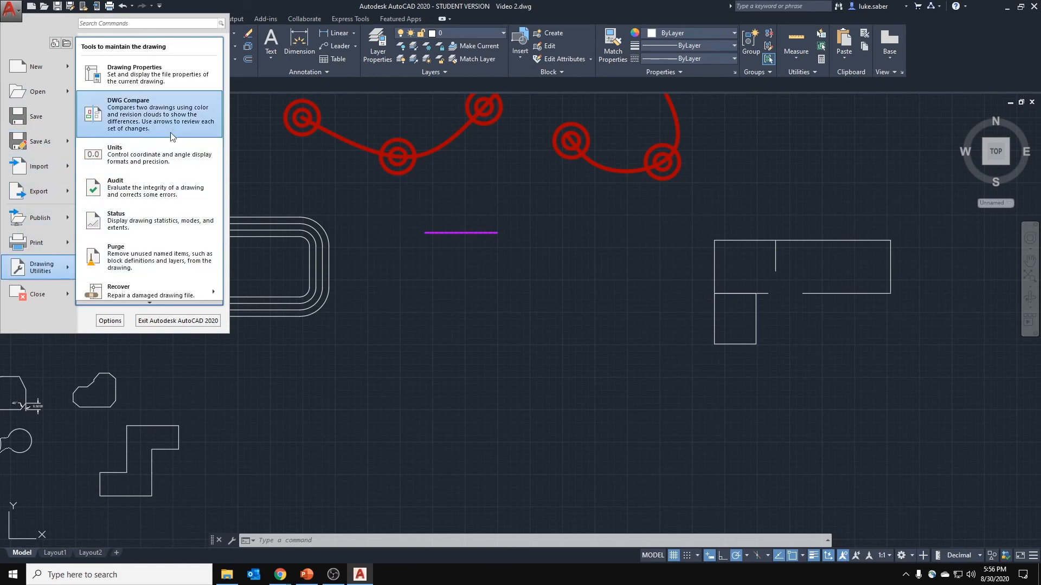
left_click(147, 155)
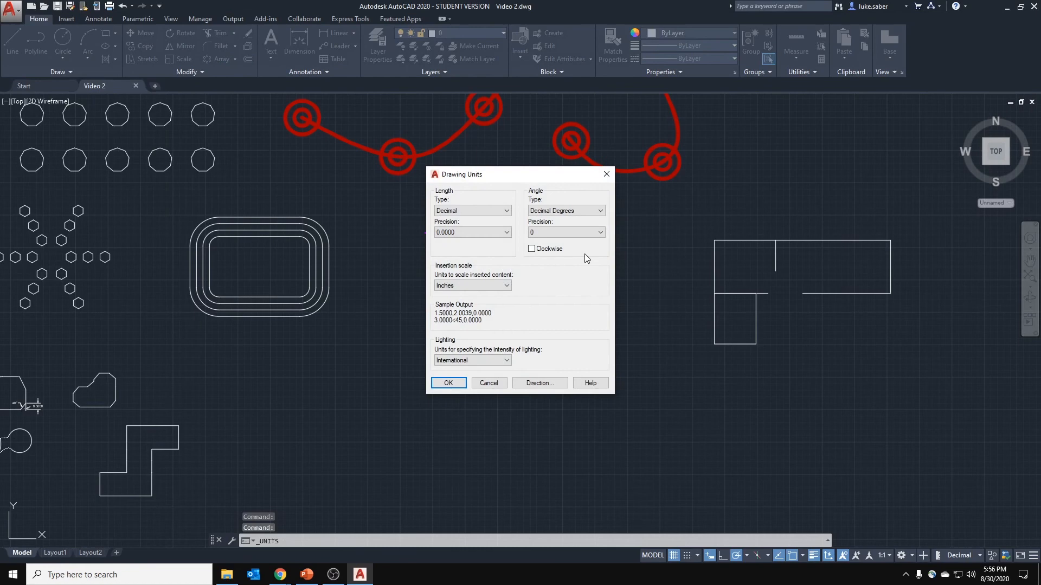
left_click(460, 283)
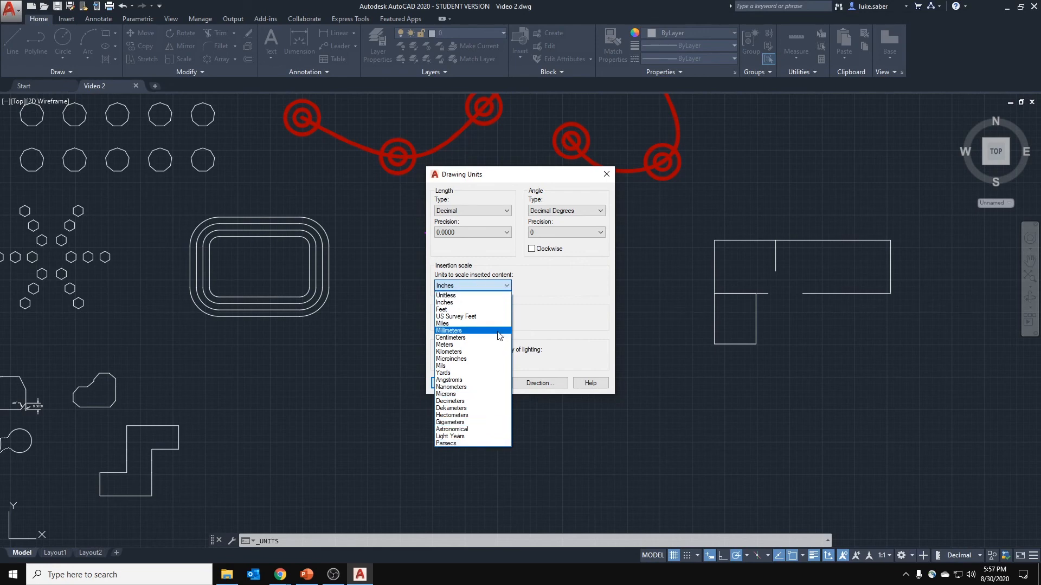
left_click(498, 286)
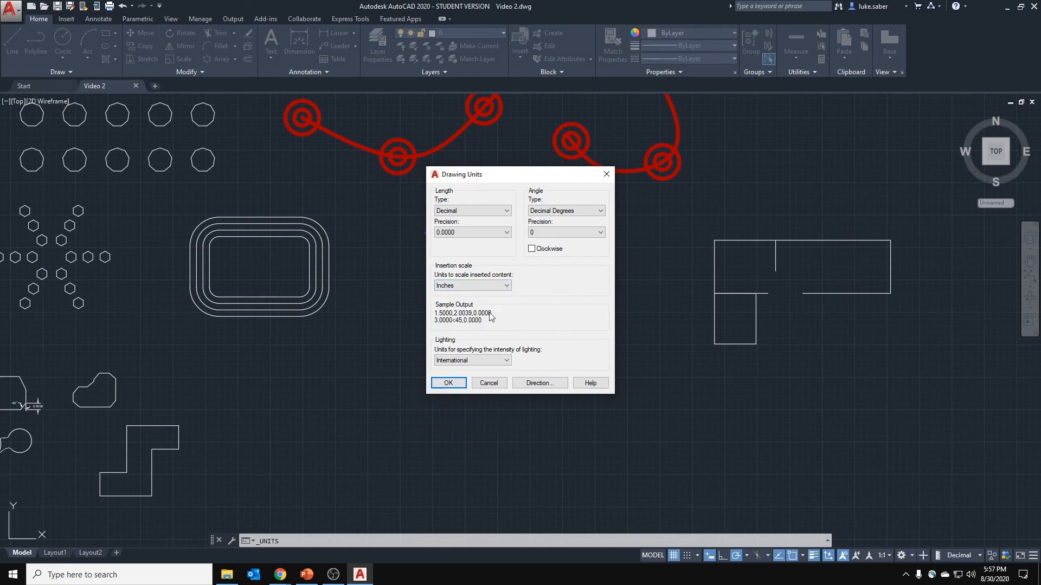
left_click(497, 210)
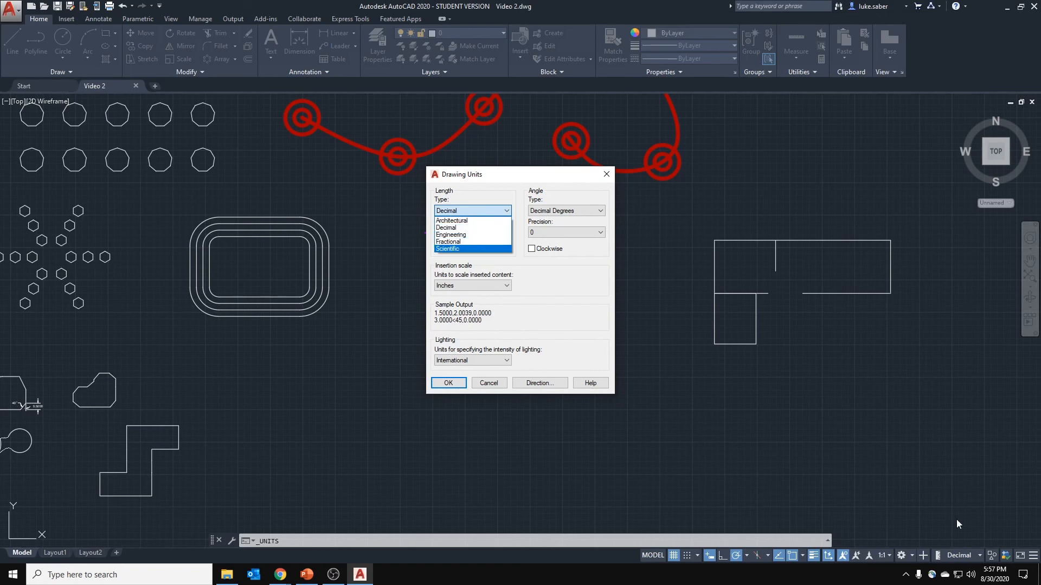
left_click(970, 553)
left_click(970, 553)
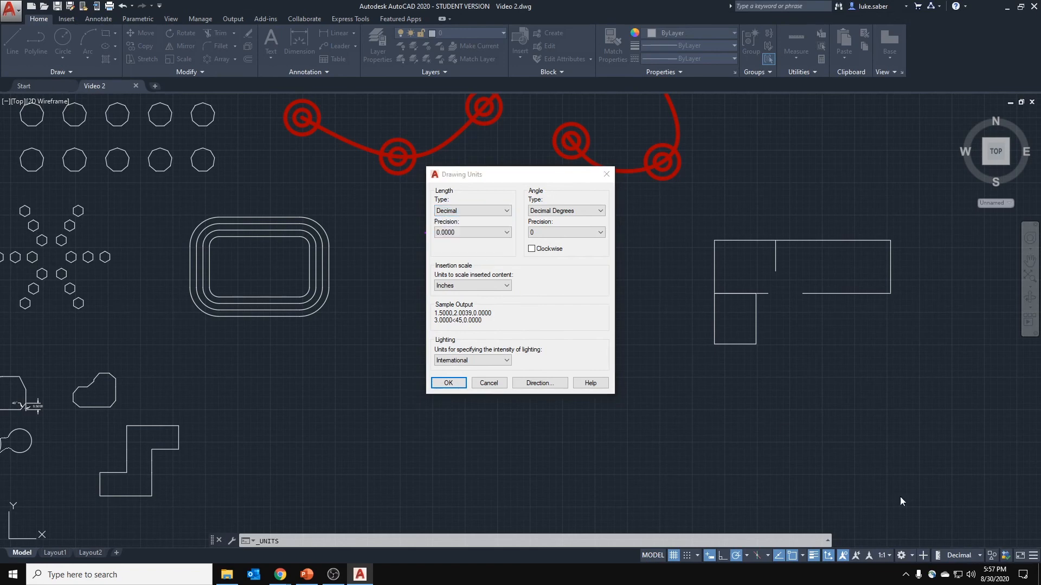
Apply Architectural as the drawing's length type and switch the units back to Decimal.
left_click(483, 211)
left_click(476, 220)
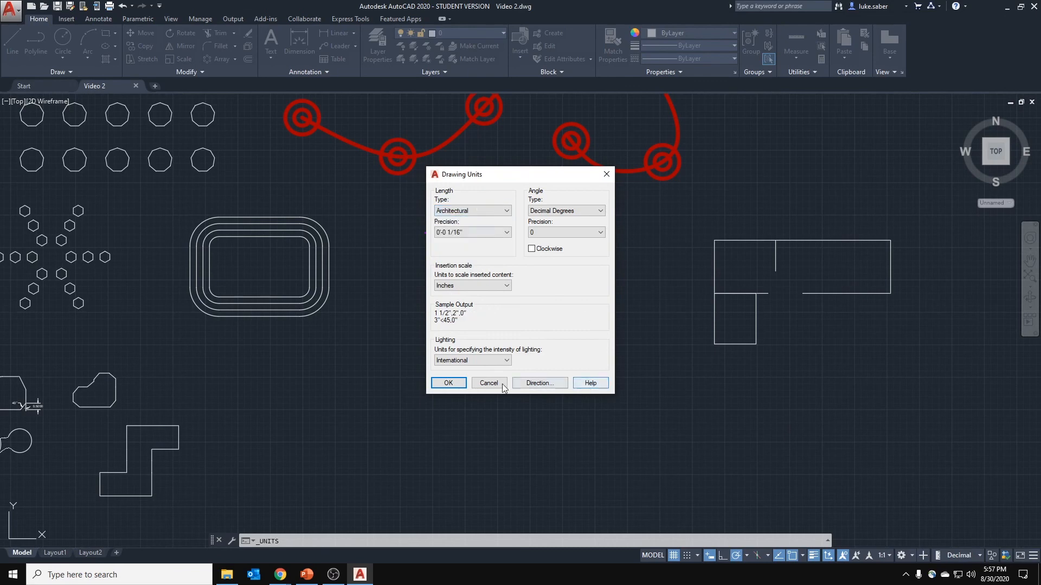
left_click(459, 383)
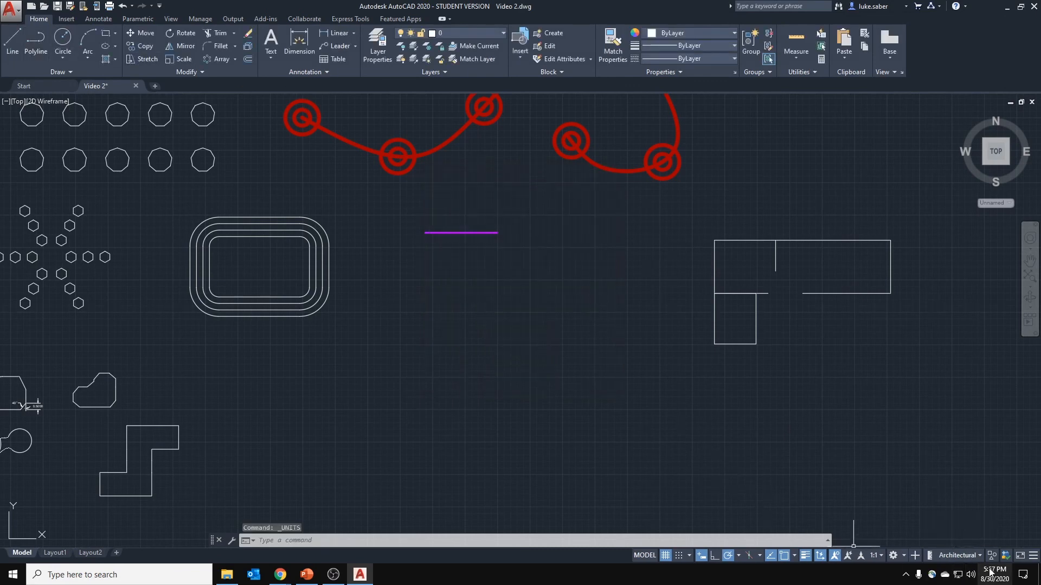
left_click(979, 555)
left_click(950, 502)
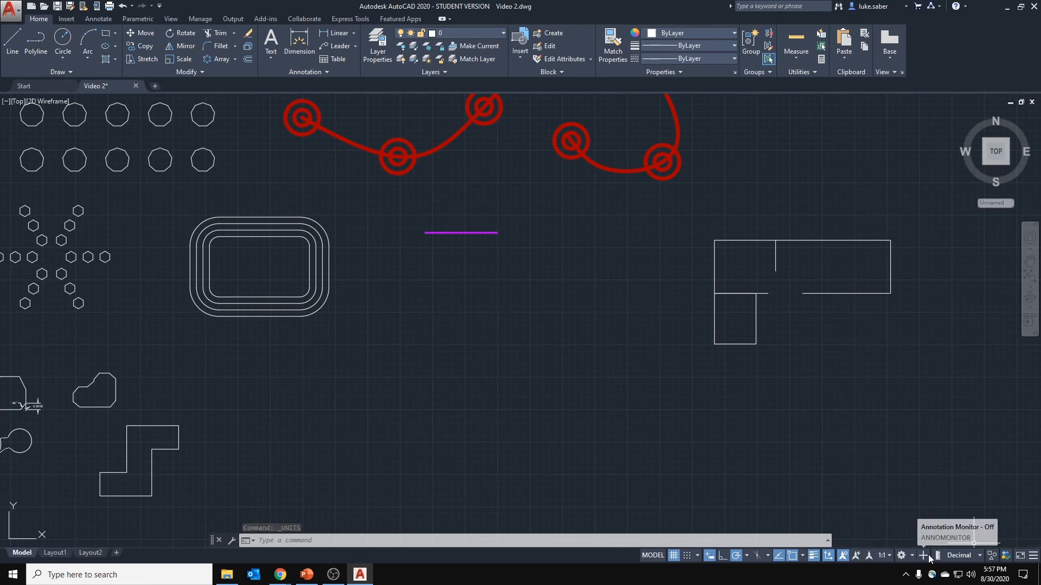
Review the drawing utilities and check the Units entry in the status bar customization list.
left_click(11, 10)
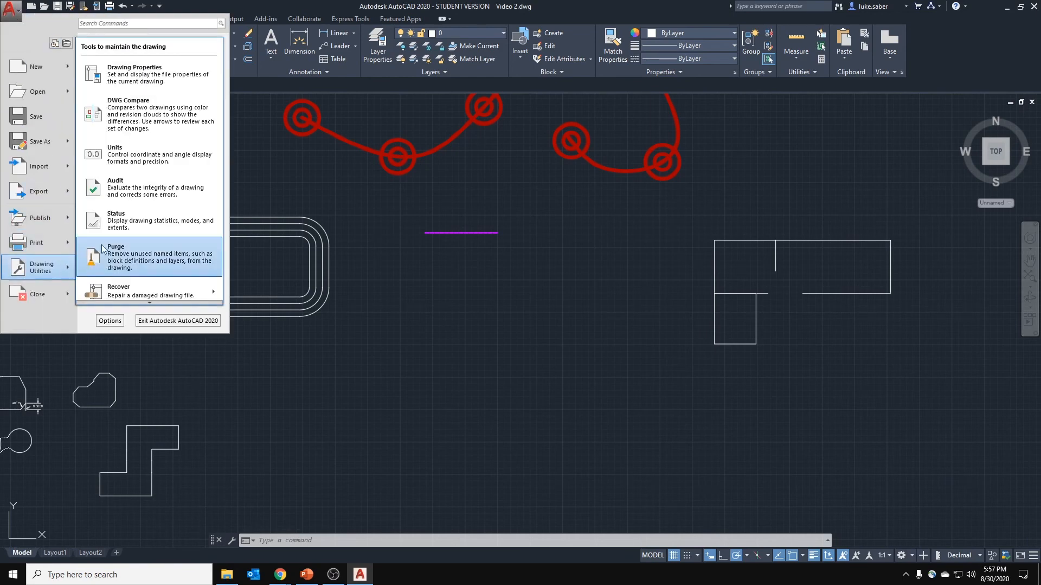
left_click(1035, 560)
left_click(1036, 559)
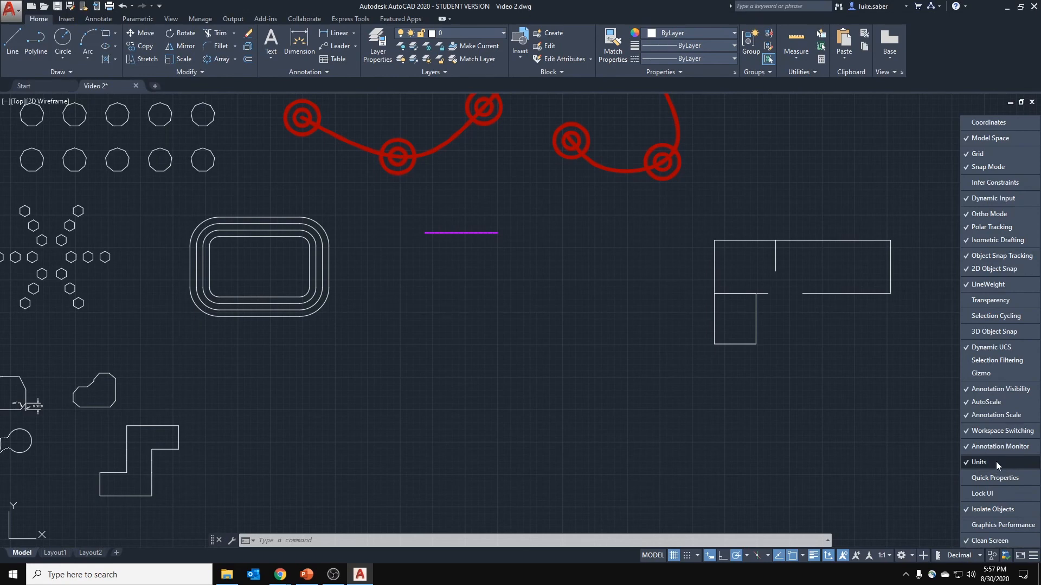
left_click(10, 8)
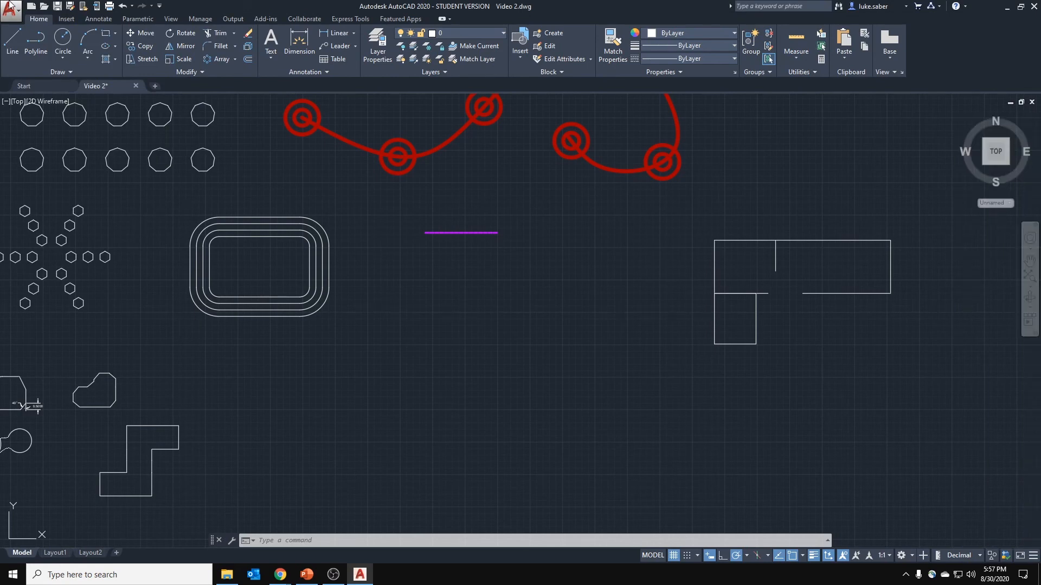
Open the Drawing Units settings and review the available angle types, leaving Decimal Degrees selected.
left_click(10, 8)
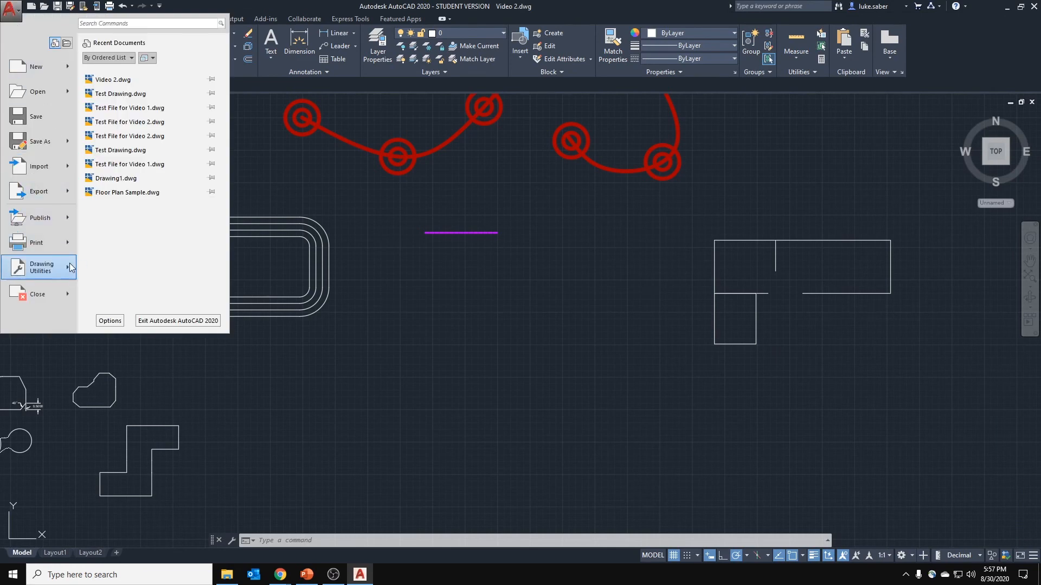
mouse_move(69, 263)
left_click(125, 147)
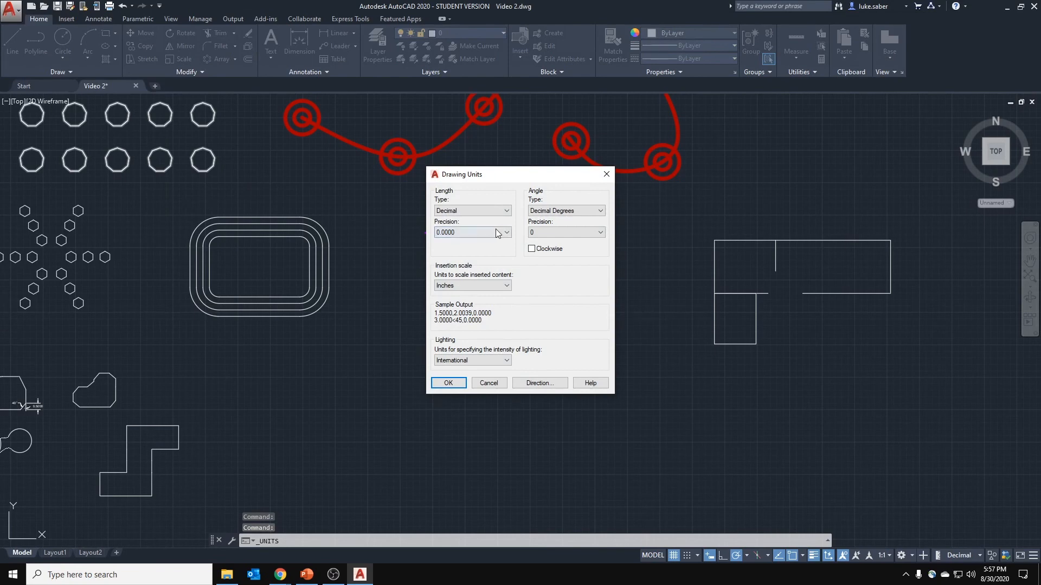
left_click(545, 211)
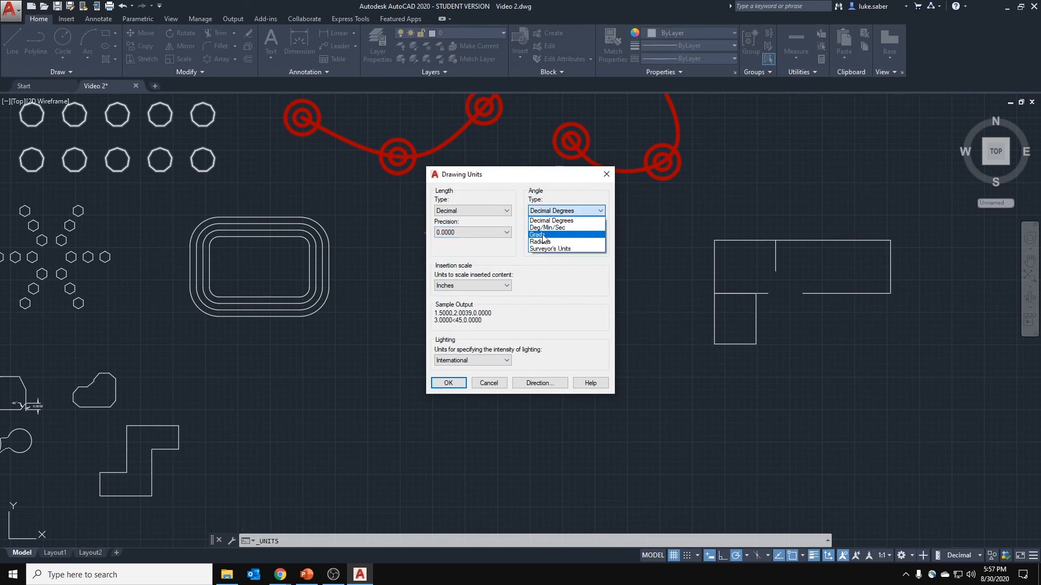
left_click(560, 212)
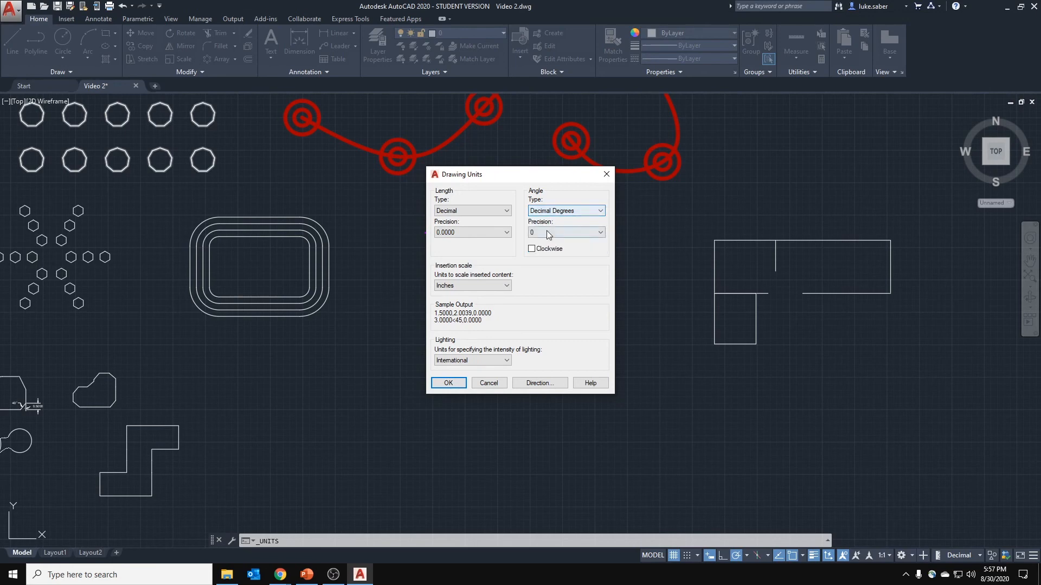
Try a length precision of 0.00, restore it to 0.0000 and accept the drawing units.
left_click(476, 234)
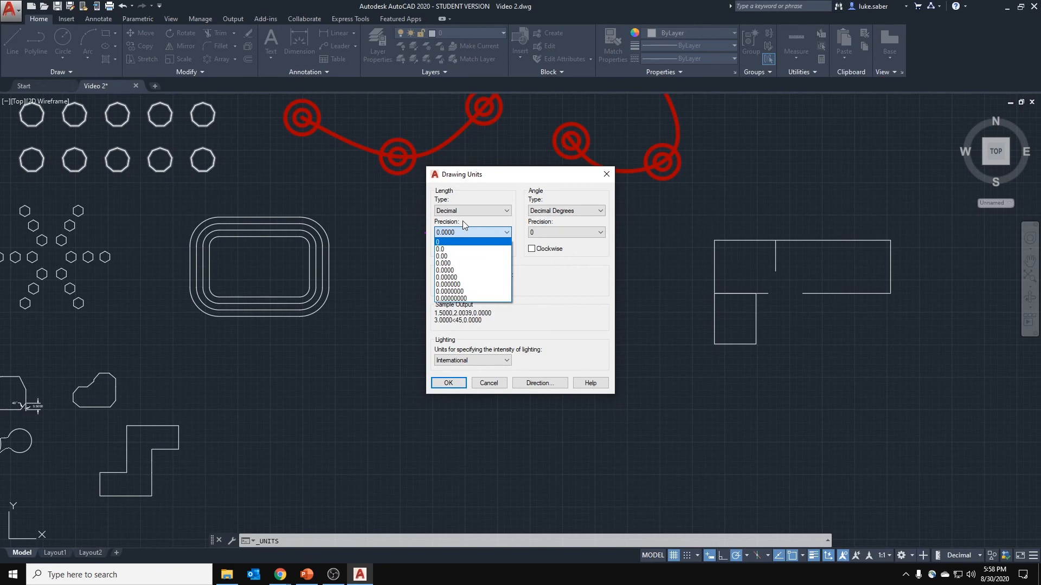
left_click(464, 255)
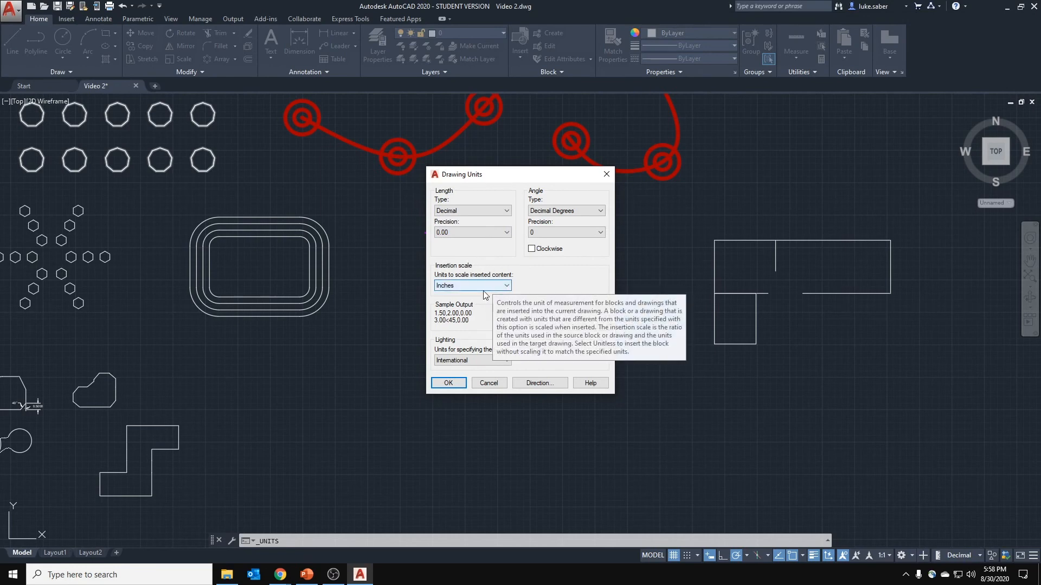
left_click(463, 234)
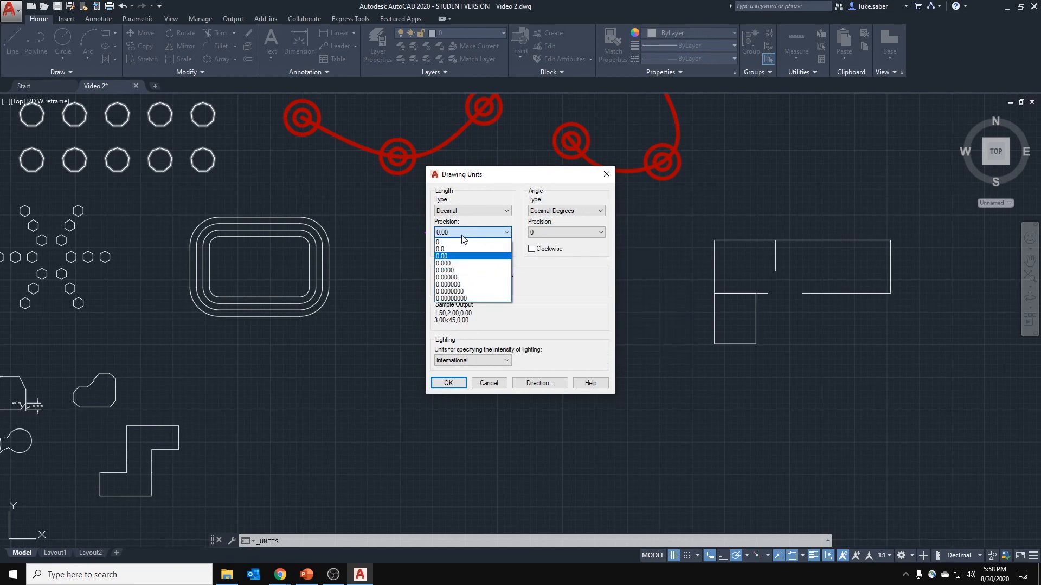
left_click(457, 271)
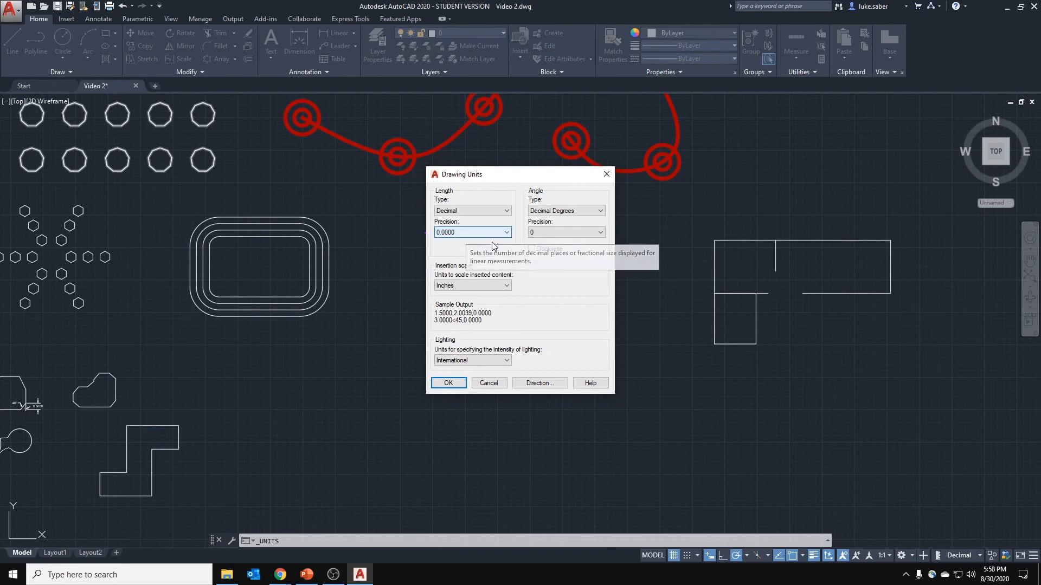
left_click(458, 384)
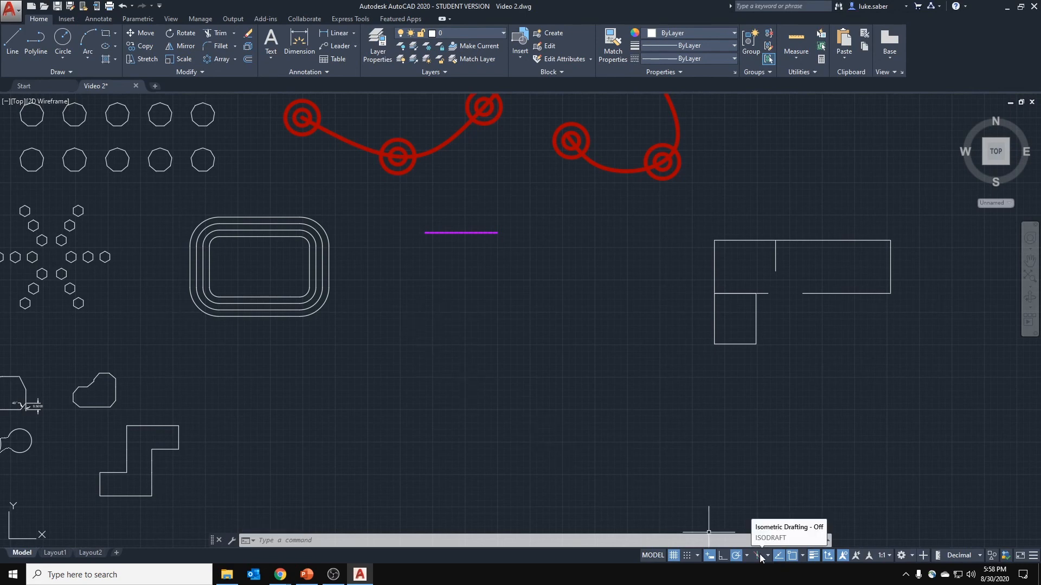
Draw a wide, low rectangle in the empty space to the right of the concentric rounded rectangles.
scroll(453, 360, "up", 2)
scroll(453, 359, "up", 2)
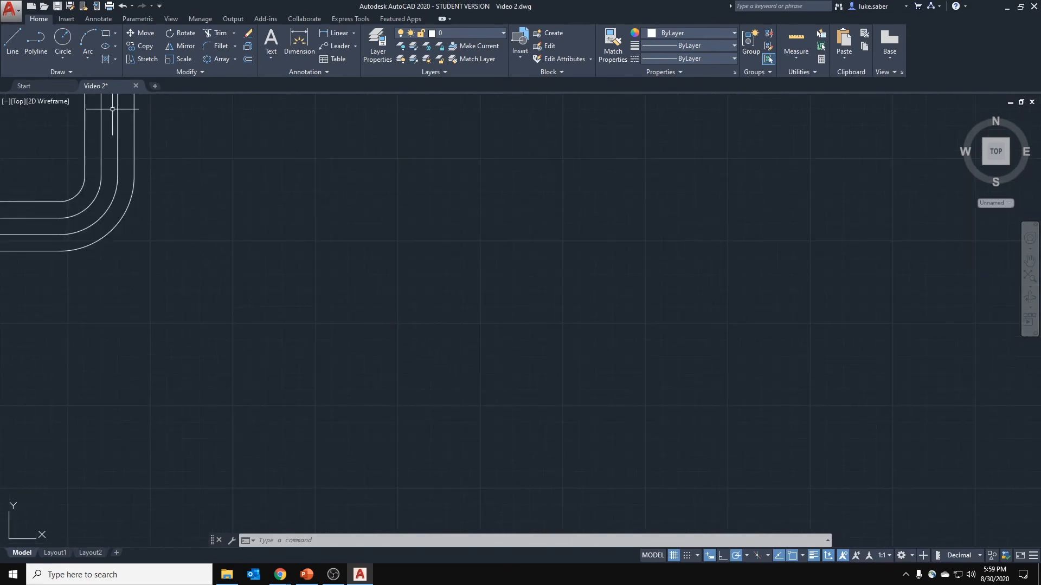
left_click(63, 39)
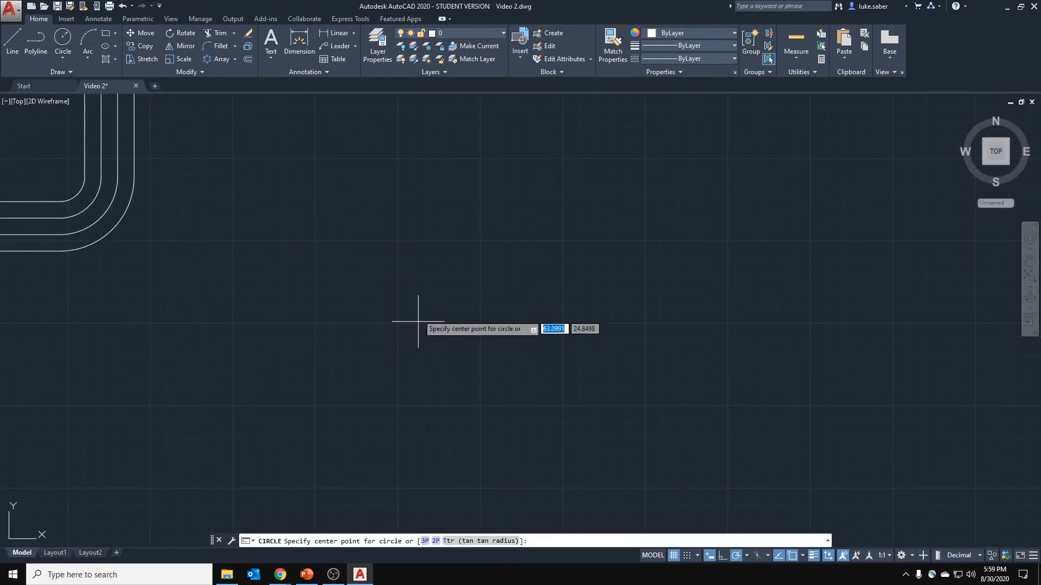
left_click(106, 33)
left_click(361, 317)
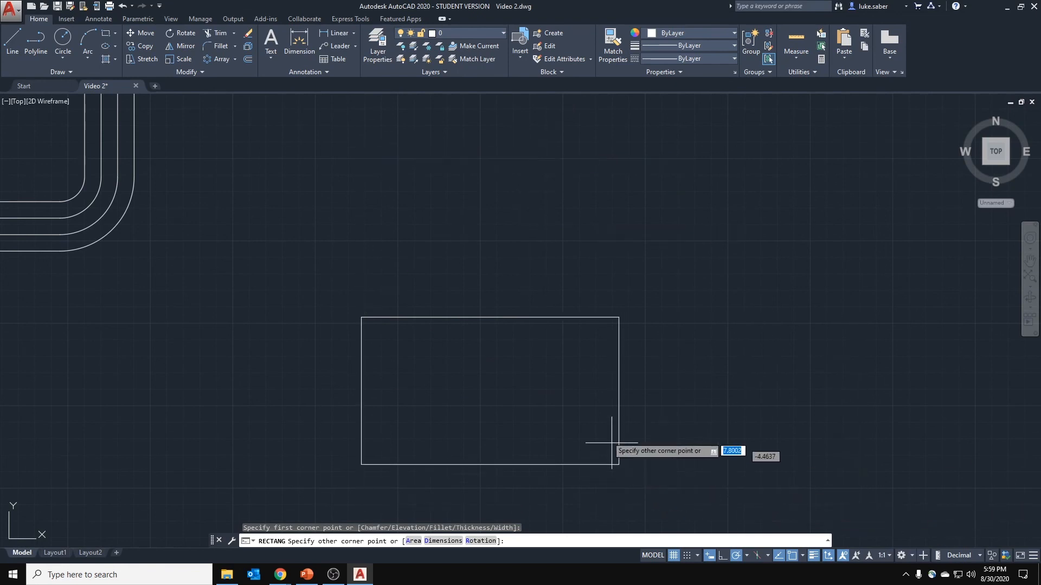
left_click(553, 373)
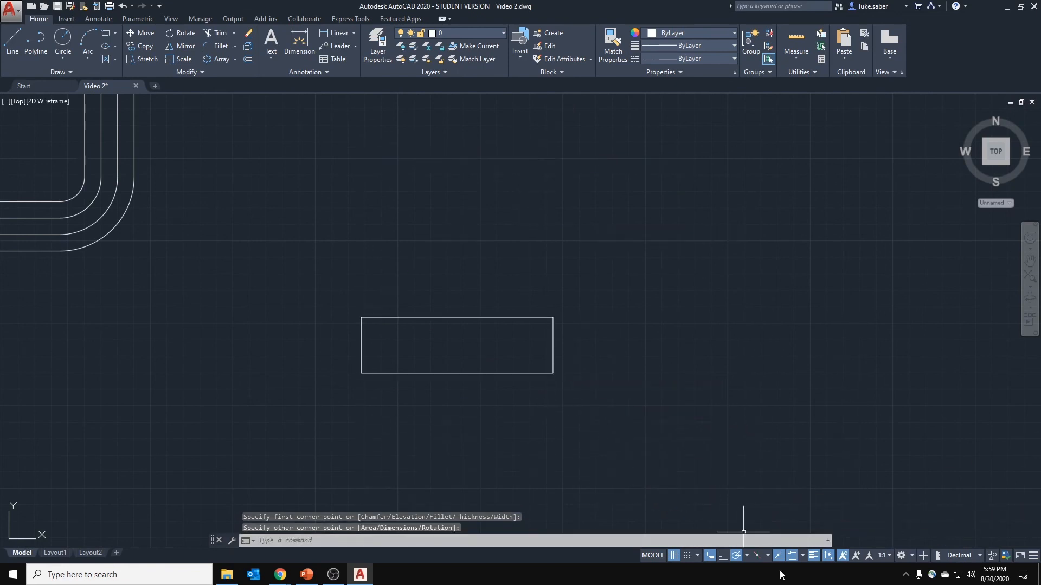
Review the polar tracking angle increments and the list of enabled object snap modes without changing them.
left_click(745, 556)
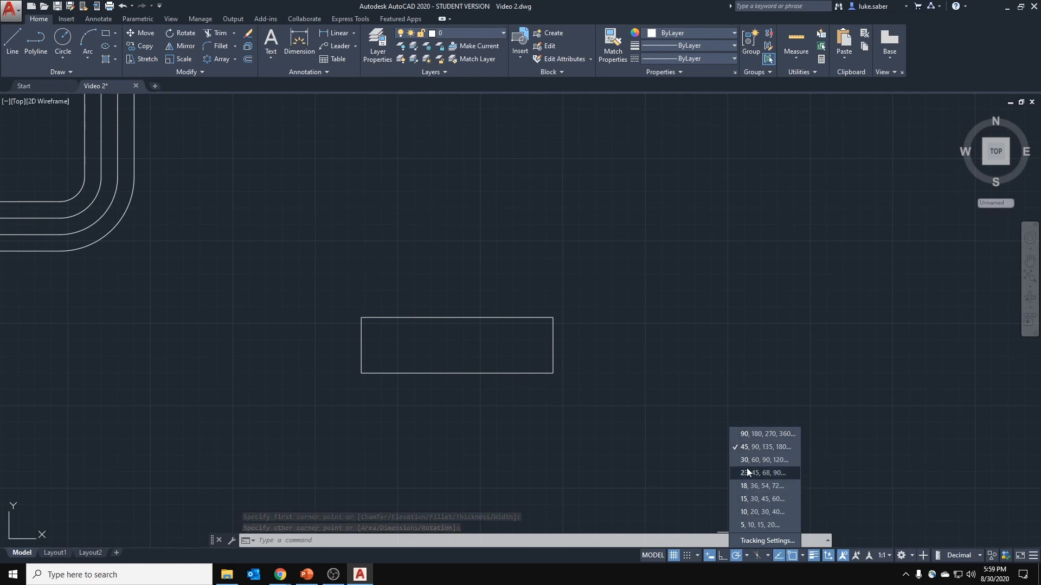
left_click(603, 275)
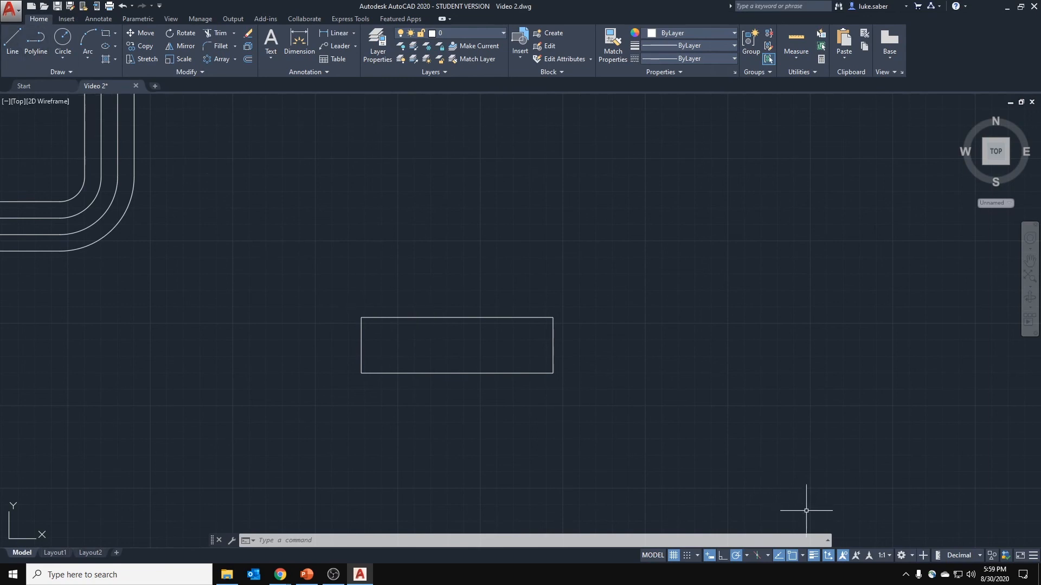
left_click(802, 555)
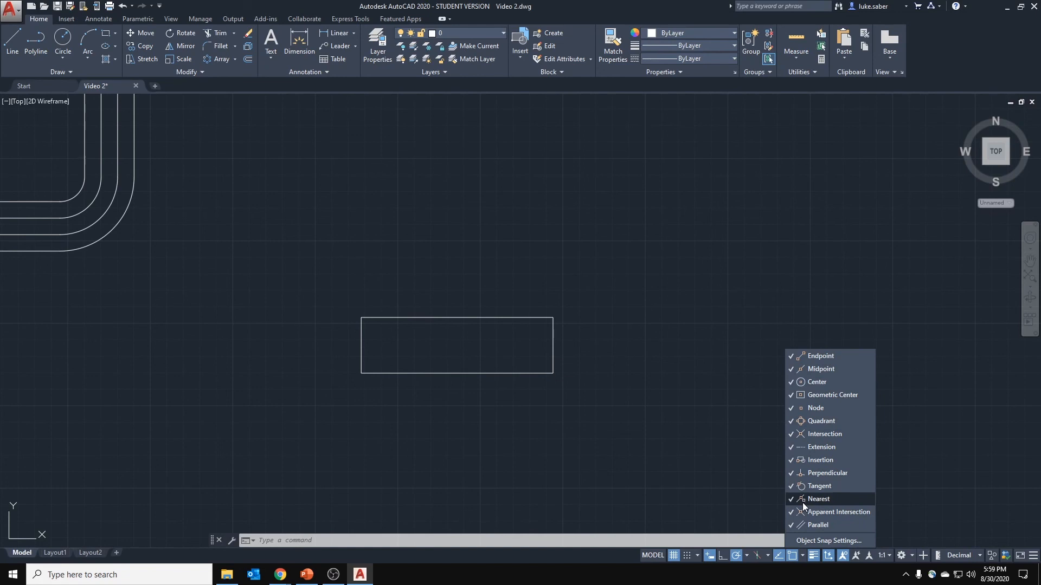
left_click(584, 272)
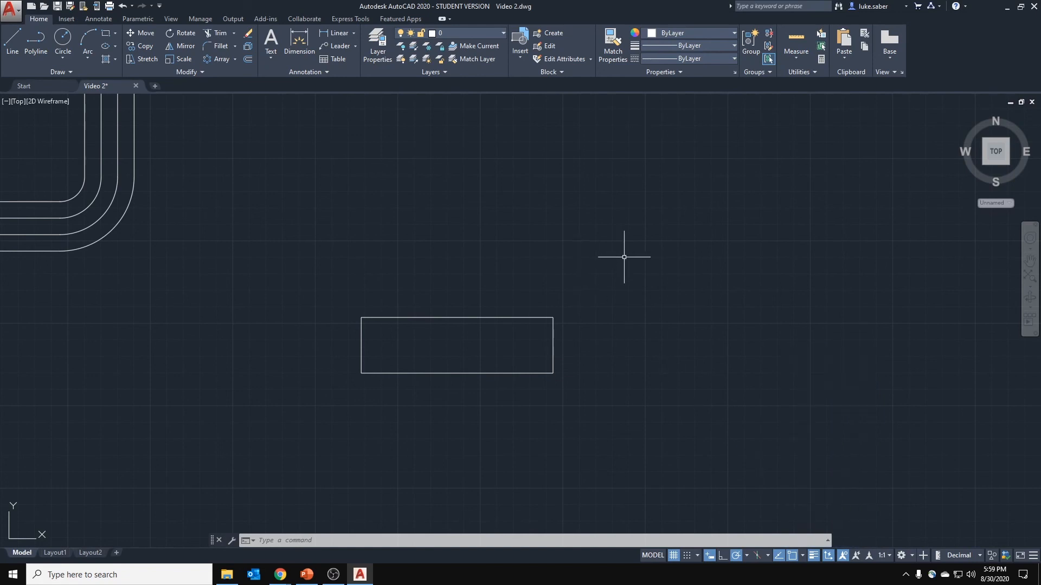
type("l")
key("Return")
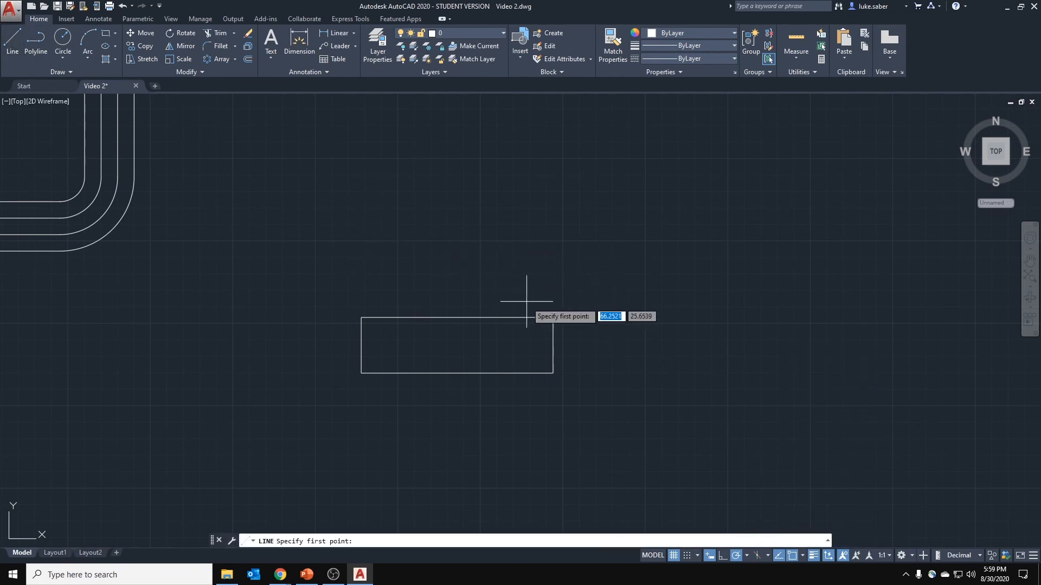
left_click(553, 317)
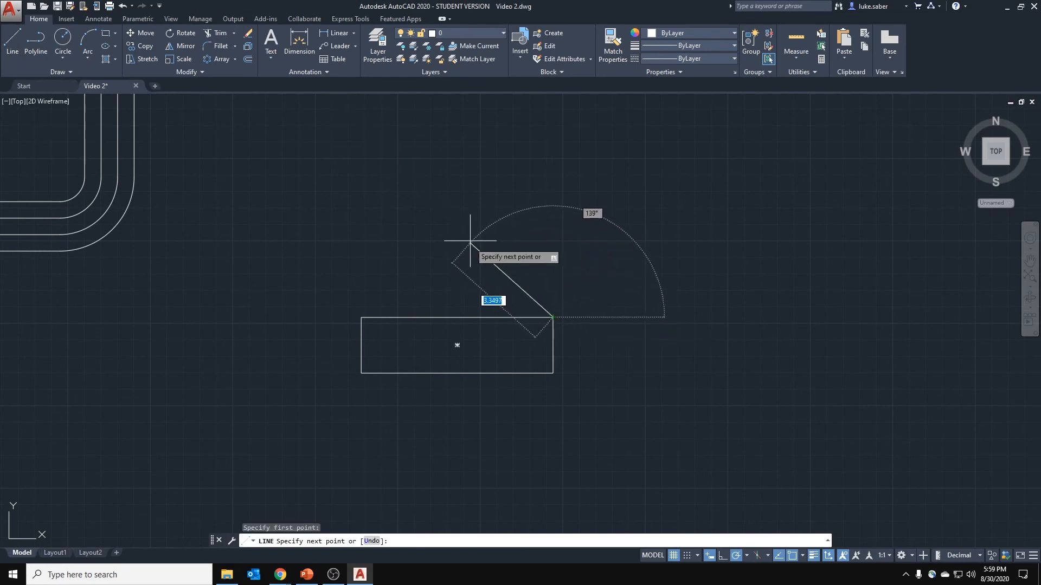
scroll(460, 248, "up", 3)
scroll(460, 248, "down", 3)
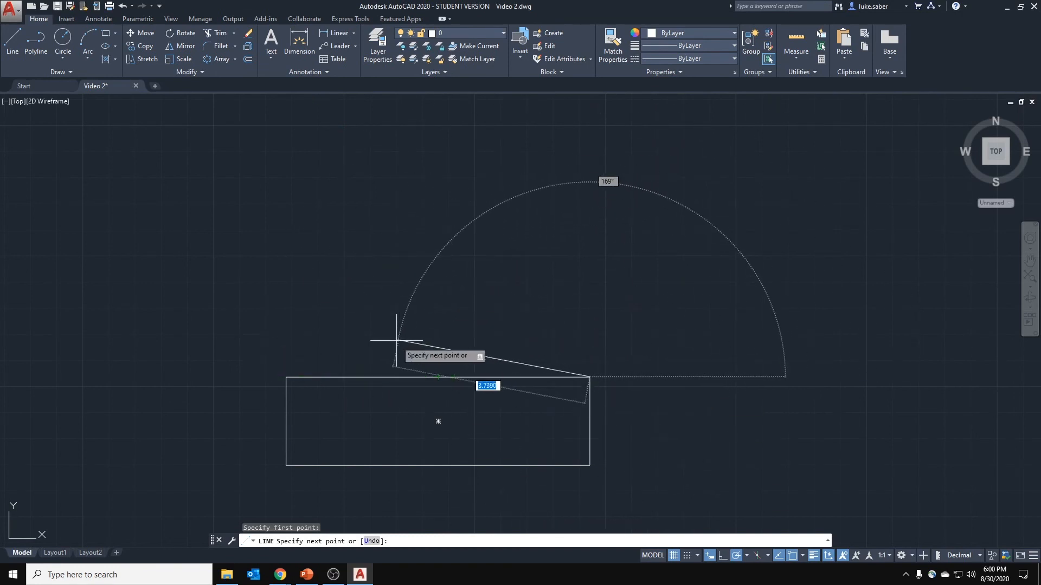
key("Escape")
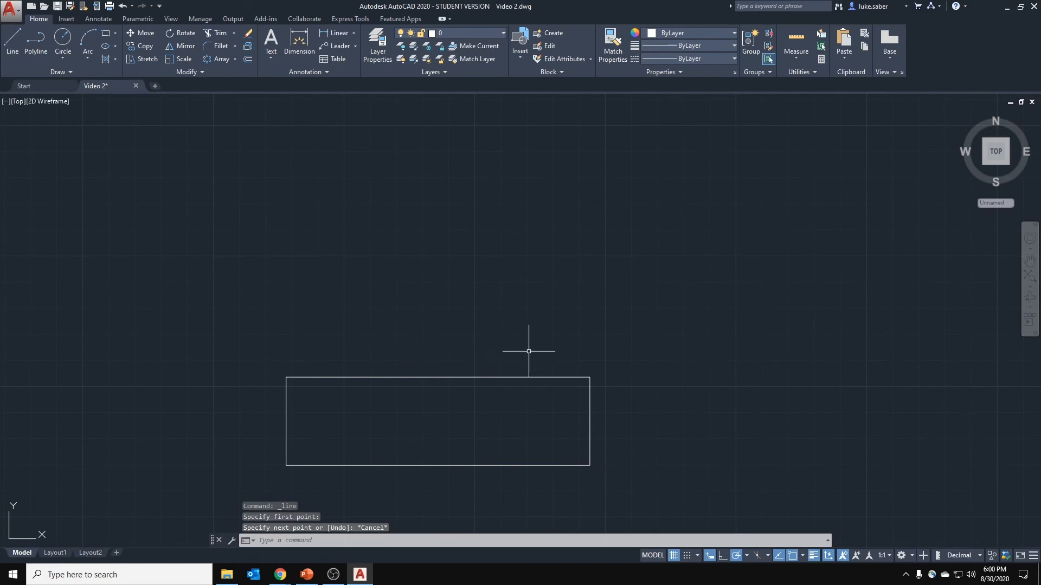
Draw a roof of two lines: from the rectangle's upper-right corner about 4.11 long at 135° to above the midpoint, then to the upper-left corner.
right_click(556, 339)
left_click(569, 344)
left_click(590, 377)
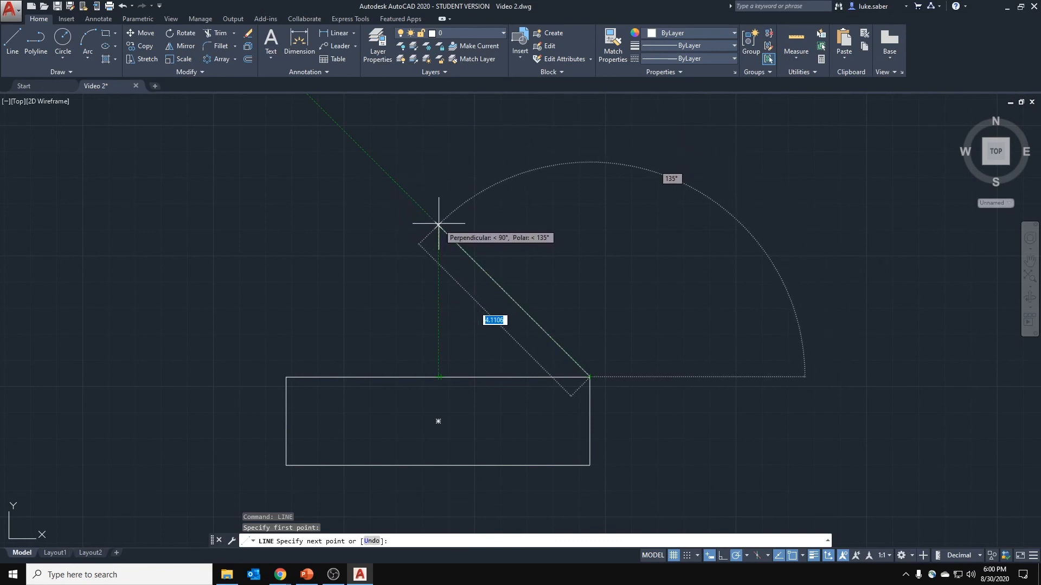
left_click(439, 225)
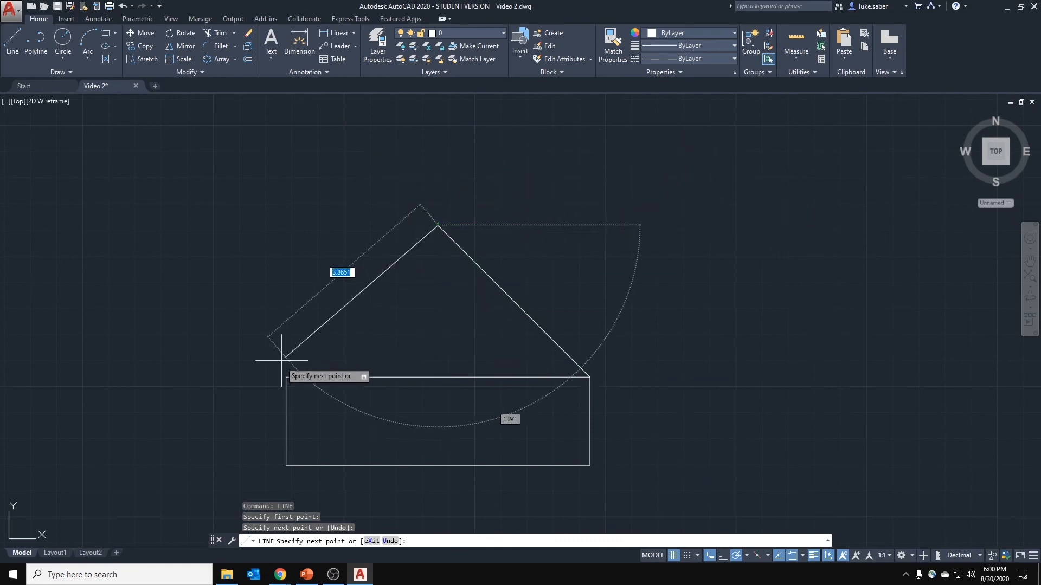
left_click(285, 377)
key("Escape")
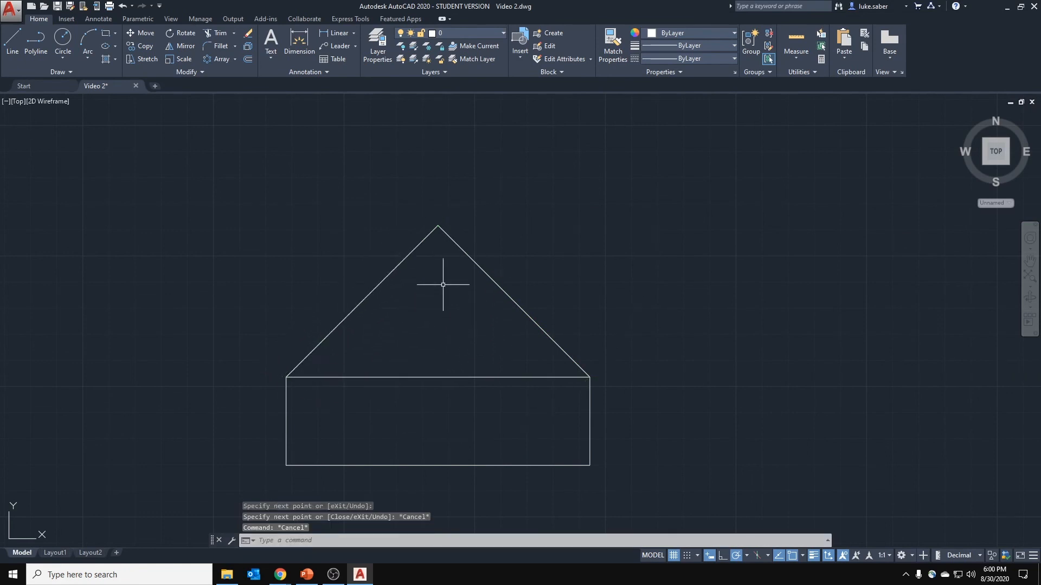
Draw a vertical line from the roof's apex down to the midpoint of the rectangle's upper edge.
type("L")
key("Return")
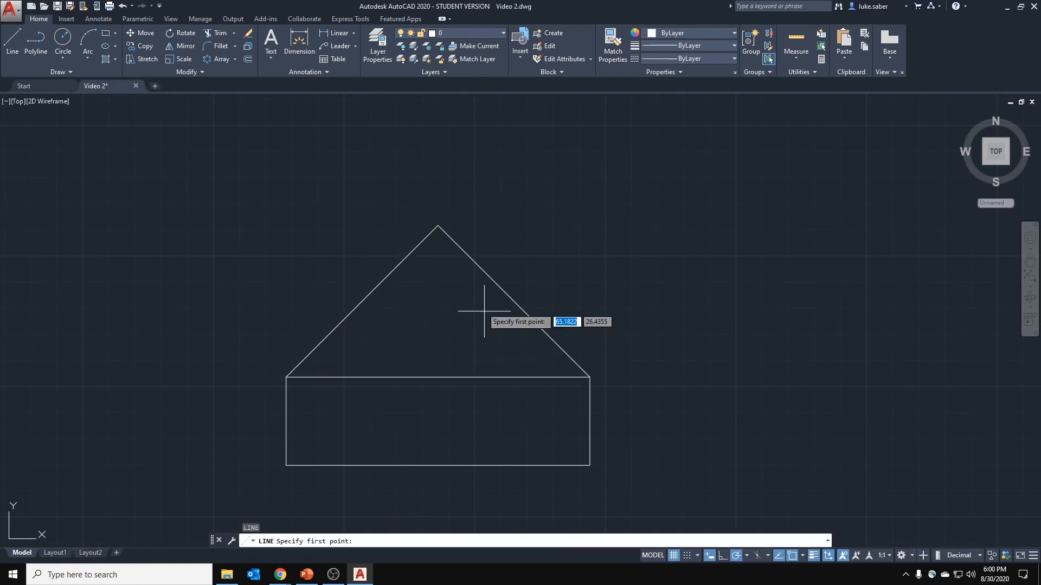
left_click(438, 226)
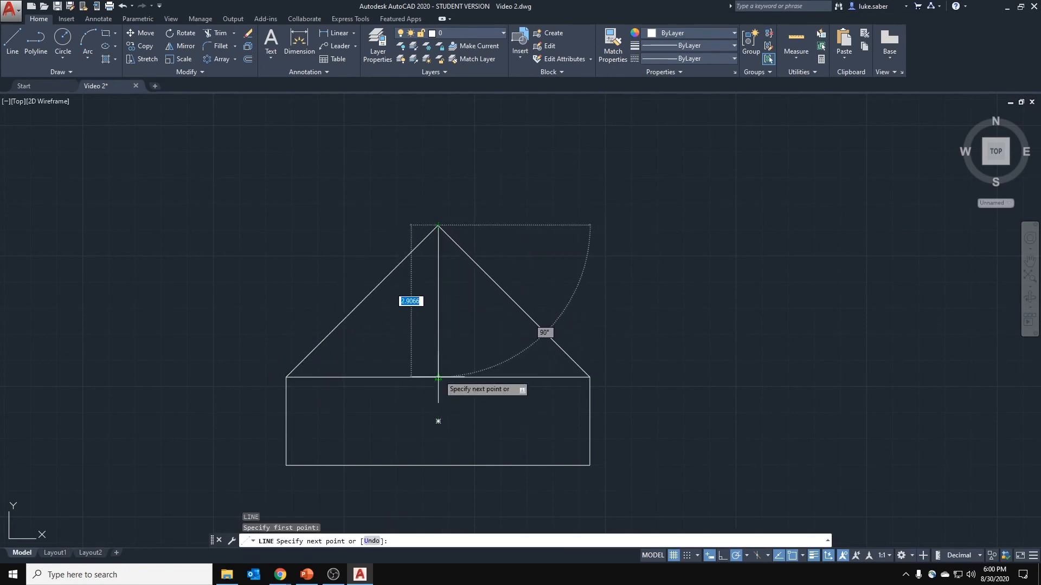
scroll(438, 377, "up", 6)
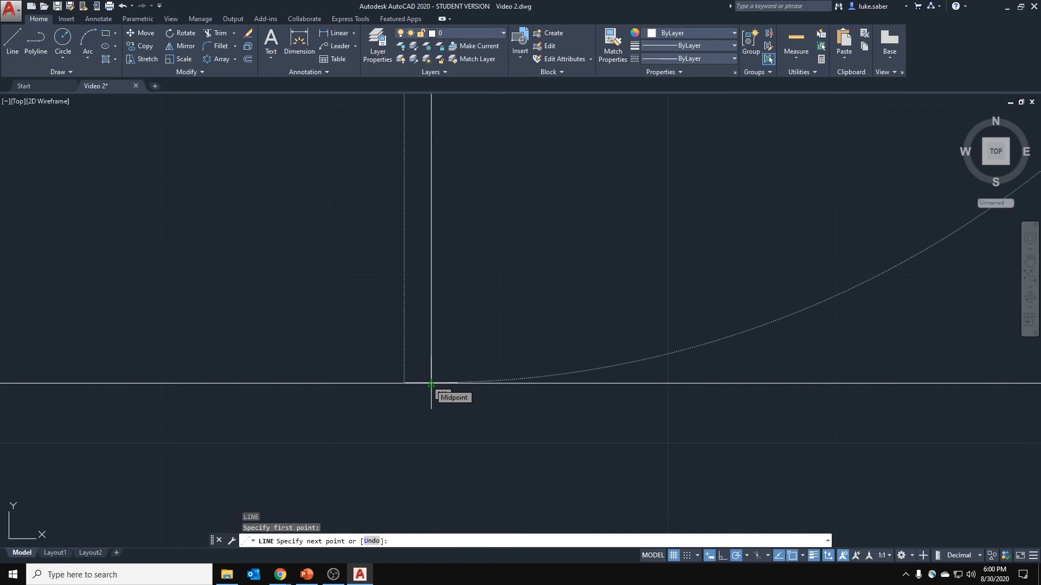
left_click(431, 383)
key("Escape")
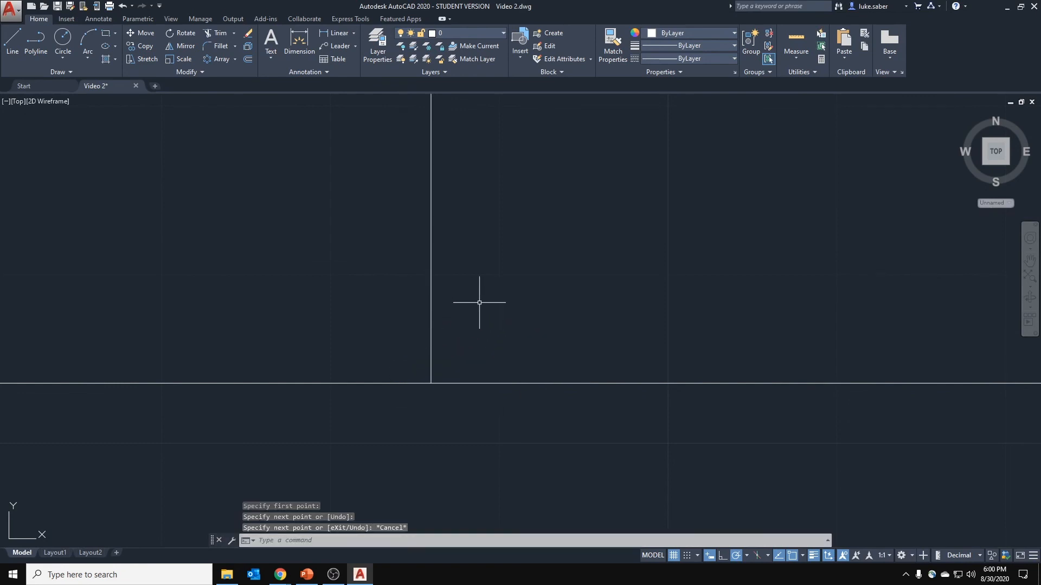
Add an angular dimension between the vertical centre line and the rectangle's upper edge, placed on the right side inside the triangle.
right_click(481, 273)
left_click(335, 128)
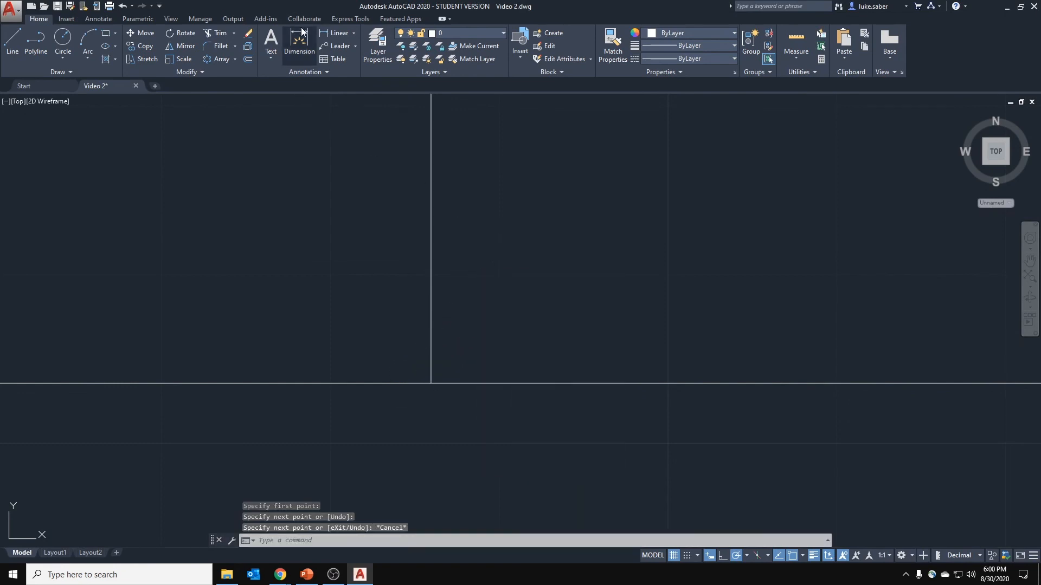
left_click(299, 42)
left_click(431, 187)
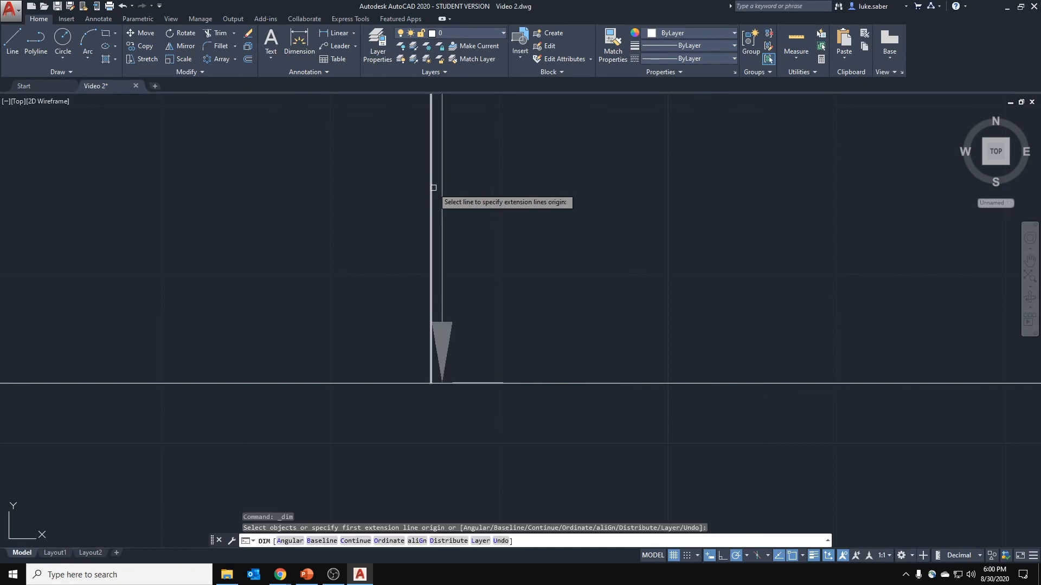
left_click(520, 384)
scroll(554, 235, "down", 3)
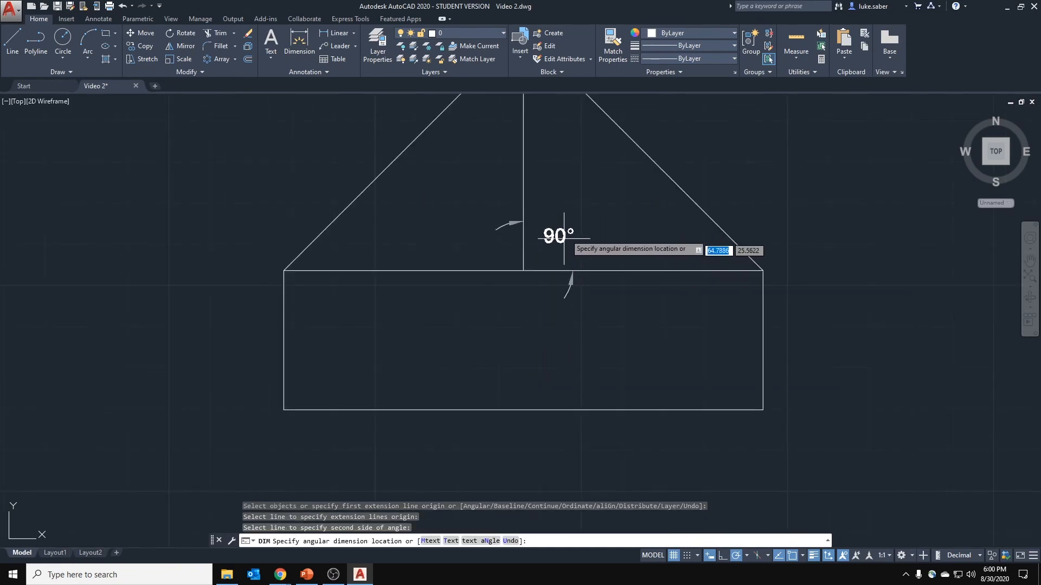
left_click(562, 230)
Add an angular dimension between the right roof line and the rectangle's upper edge, placed inside the triangle.
middle_click_drag(627, 247, 612, 333)
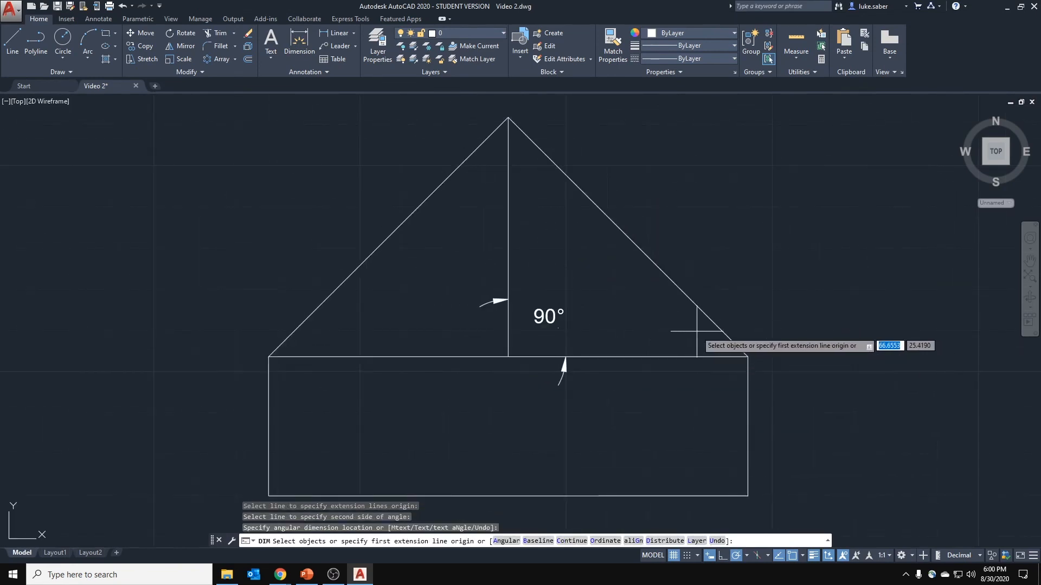
left_click(709, 319)
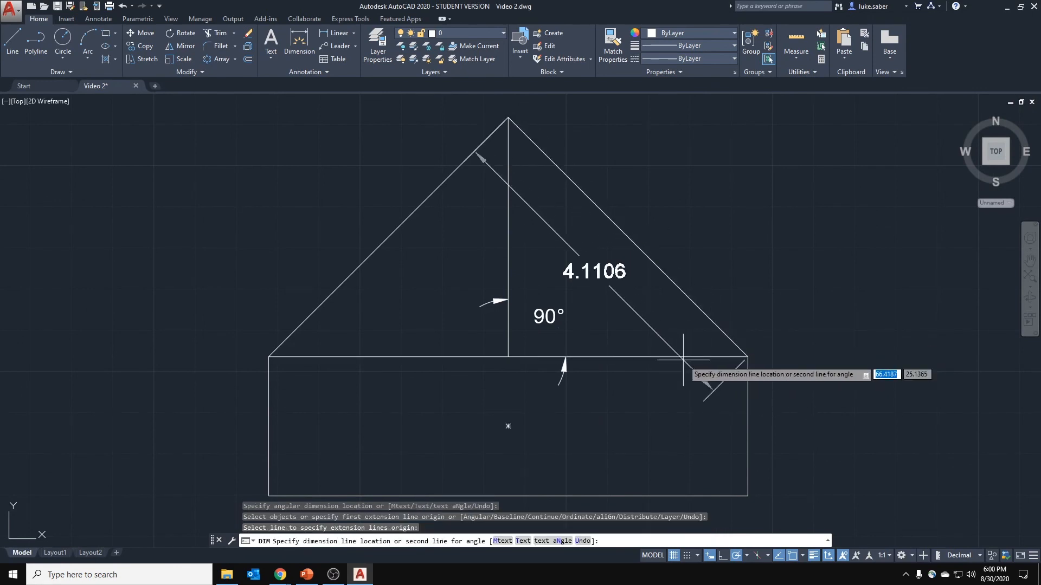
left_click(680, 358)
left_click(664, 298)
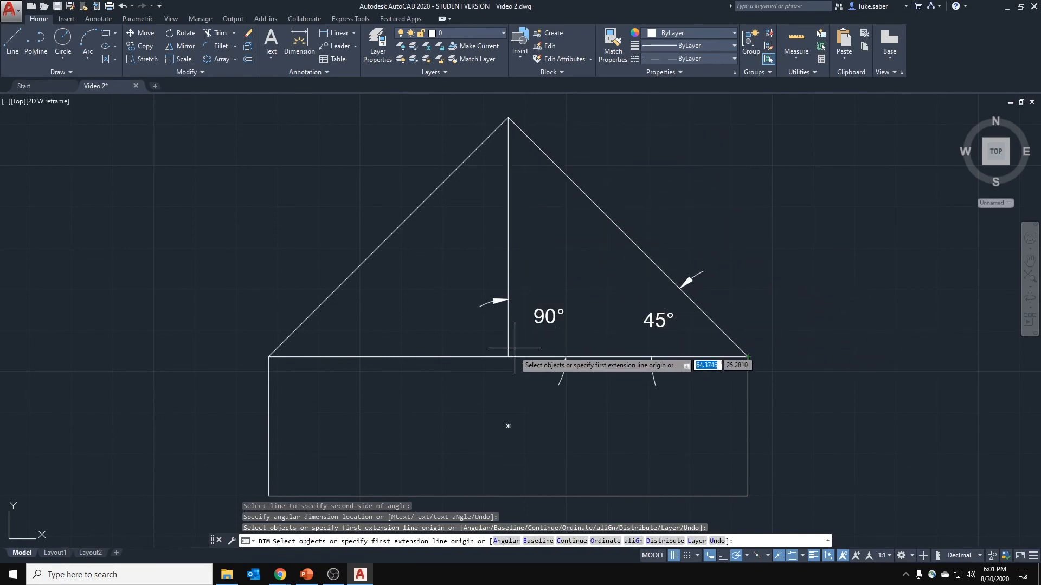
right_click(513, 381)
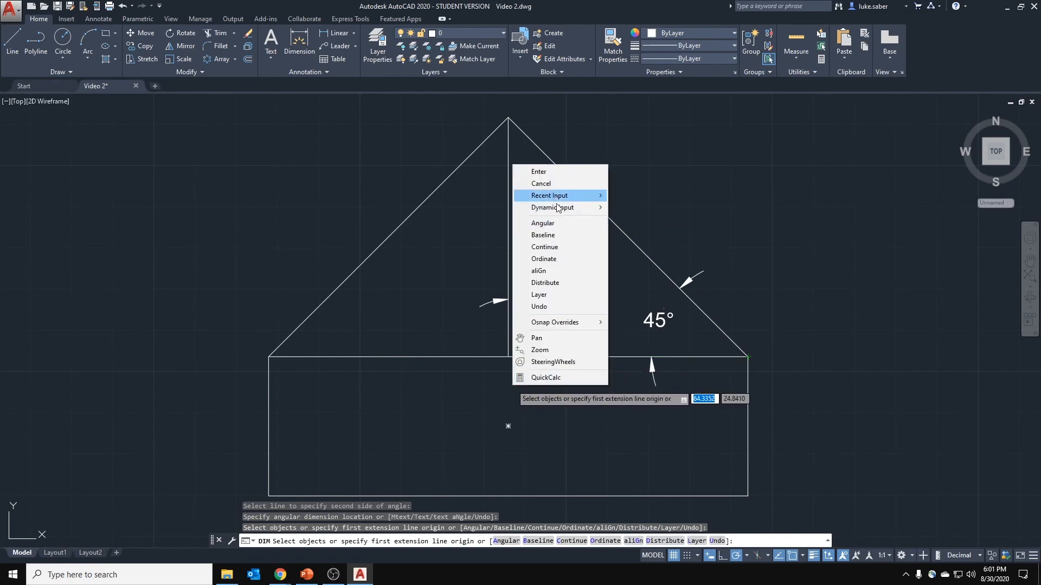
Draw a vertical line about 0.85 long from the midpoint of the rectangle's upper edge down to the rectangle's centre.
left_click(631, 454)
key("Escape")
key("Escape")
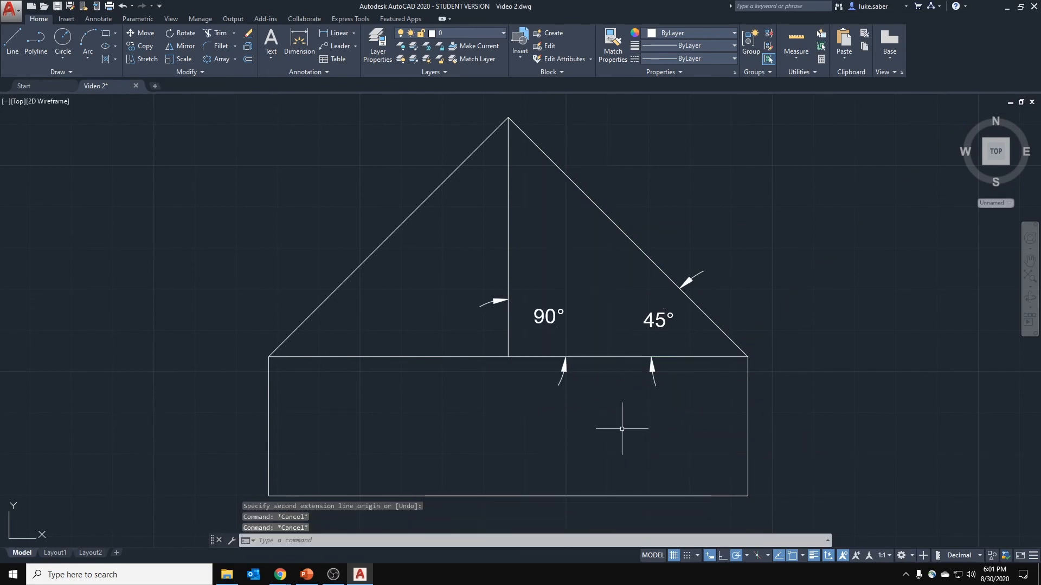
right_click(621, 427)
mouse_move(679, 247)
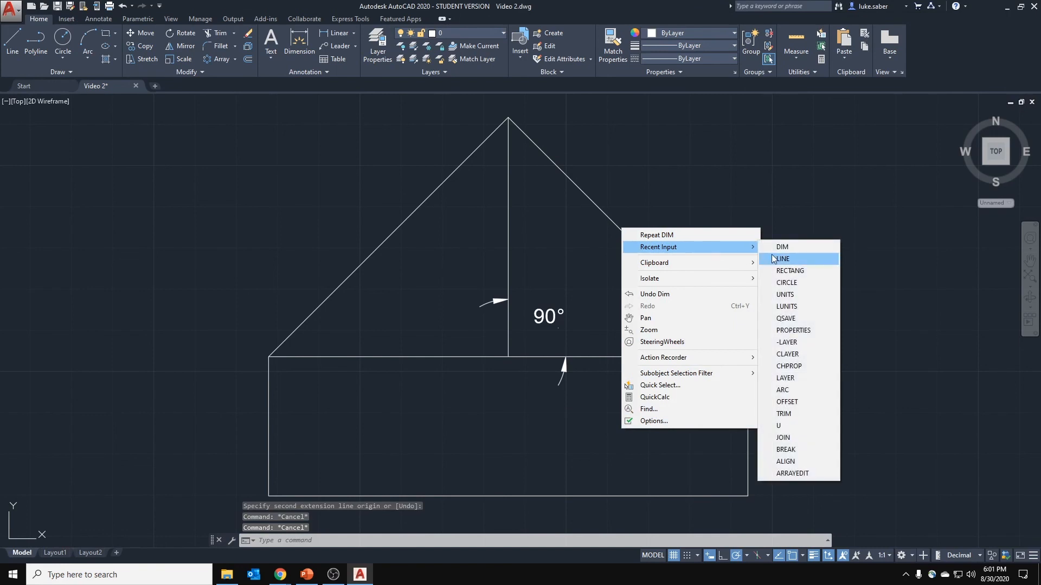
left_click(782, 258)
left_click(508, 357)
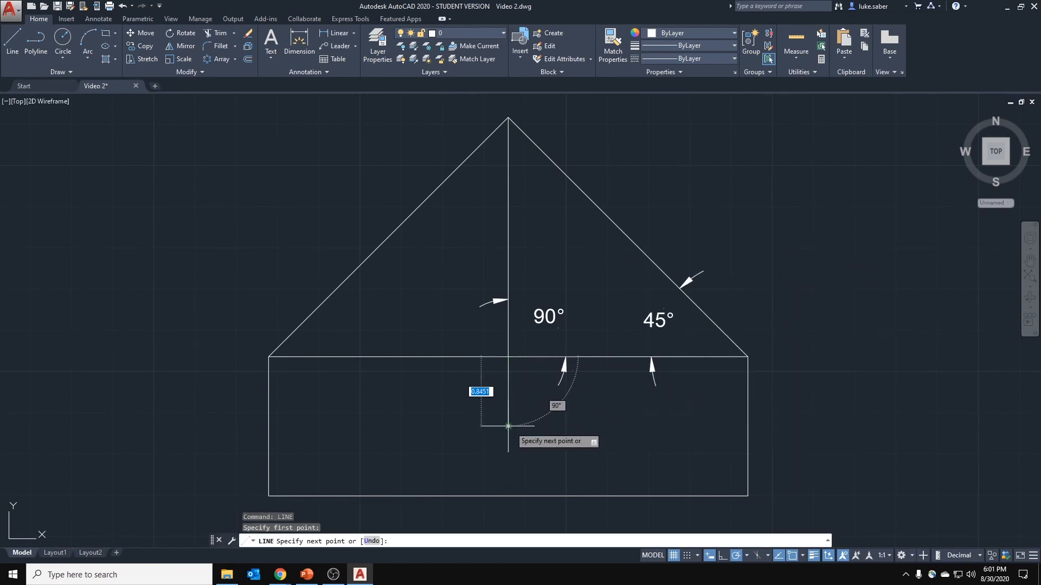
left_click(508, 426)
key("Escape")
key("Escape")
key("Escape")
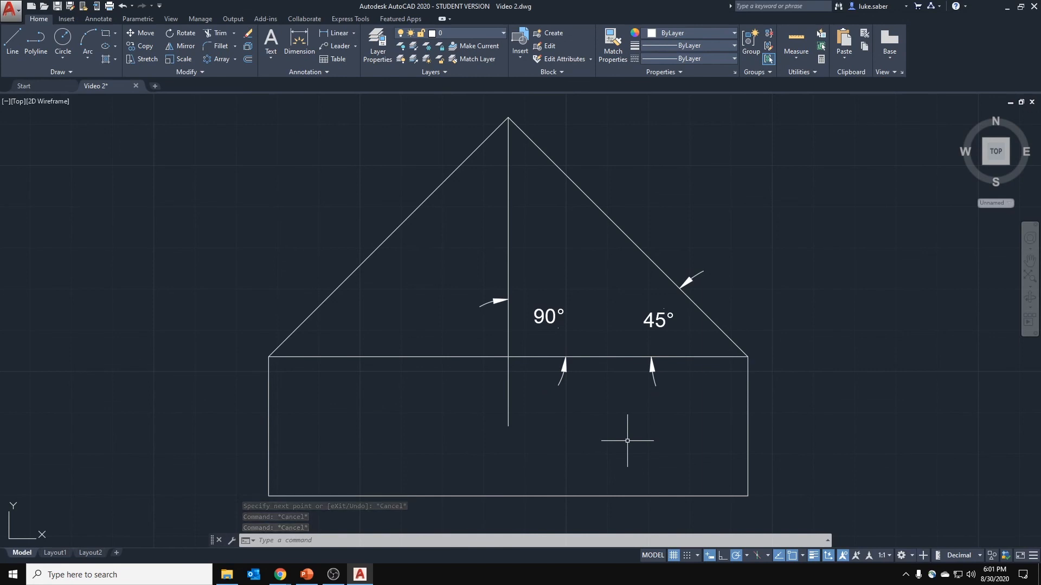
left_click(779, 231)
key("Escape")
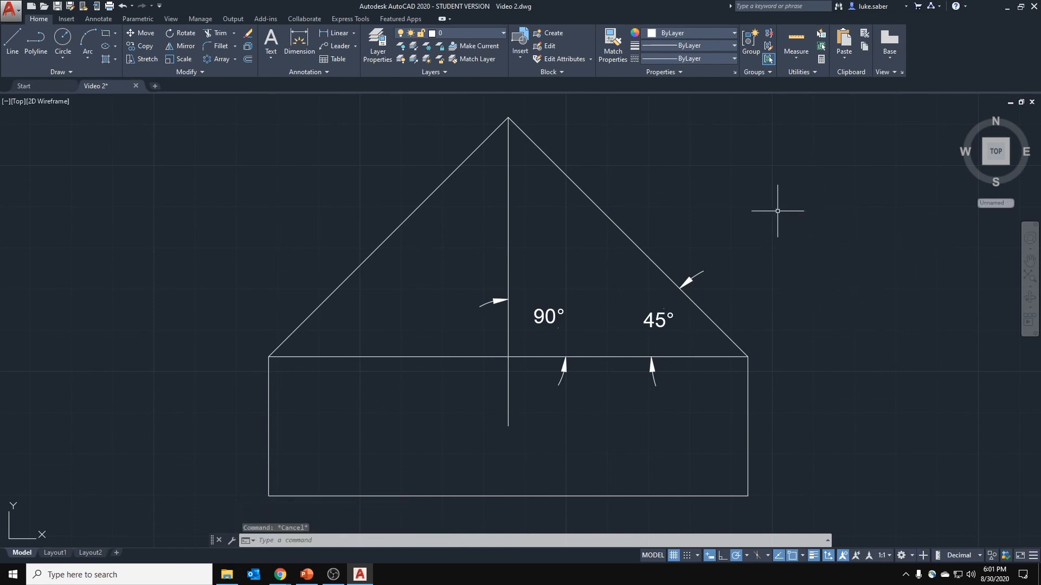
Save the drawing with the completed house-like shape.
key("ctrl+s")
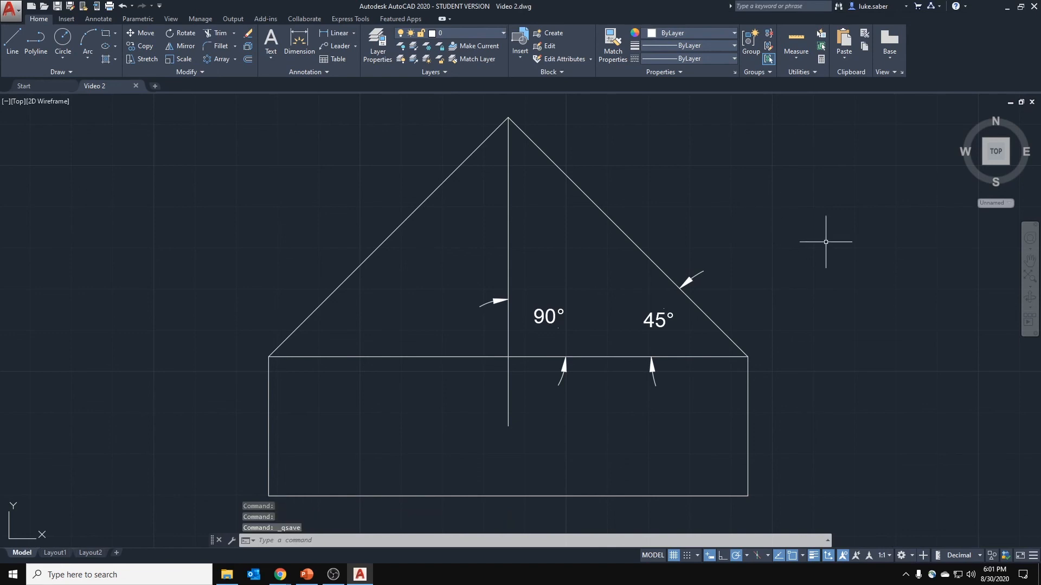
scroll(744, 264, "down", 3)
scroll(745, 263, "up", 2)
middle_click_drag(743, 263, 329, 346)
middle_click_drag(678, 216, 488, 241)
scroll(430, 325, "down", 1)
scroll(460, 297, "down", 2)
scroll(455, 333, "up", 1)
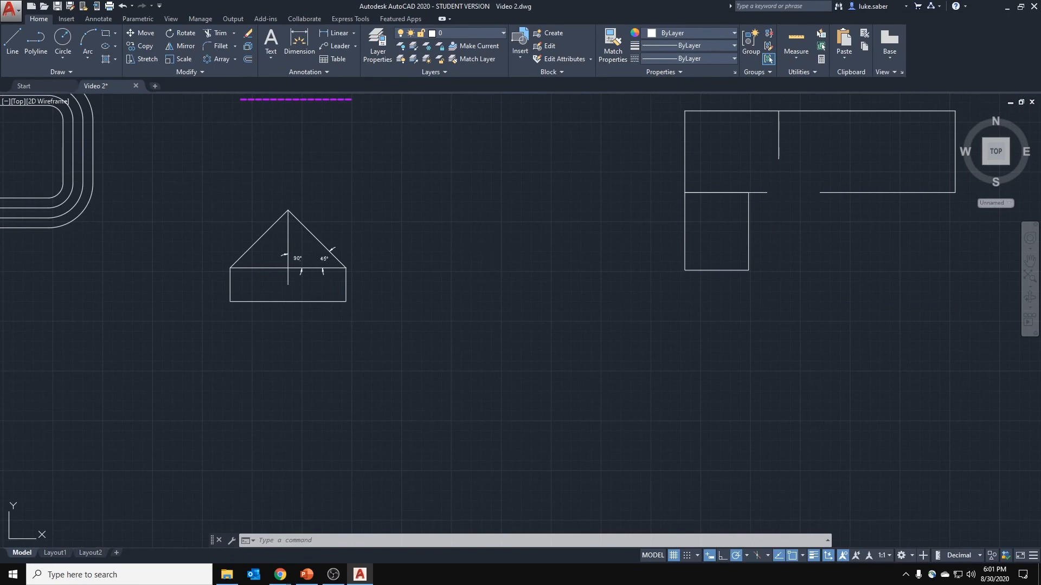
key("ctrl+s")
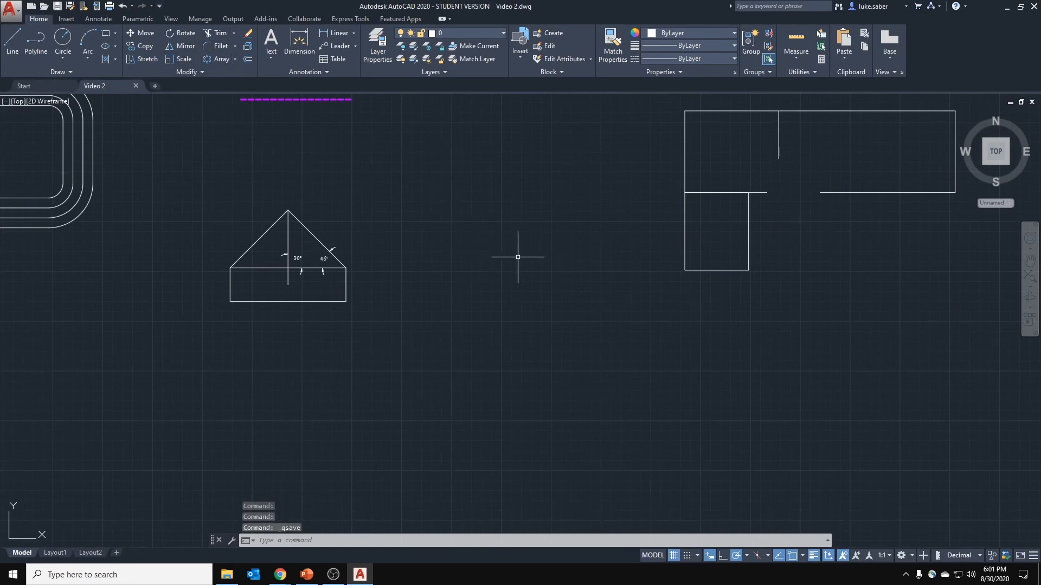
left_click(479, 251)
key("Escape")
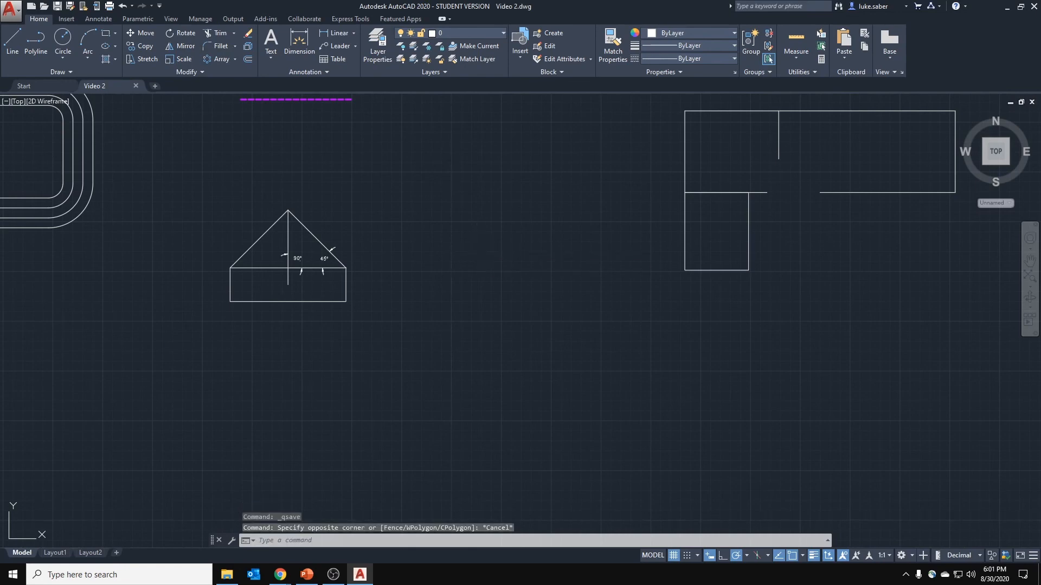
key("ctrl+s")
Review the practice shapes across the whole drawing and save the file again.
scroll(478, 253, "down", 5)
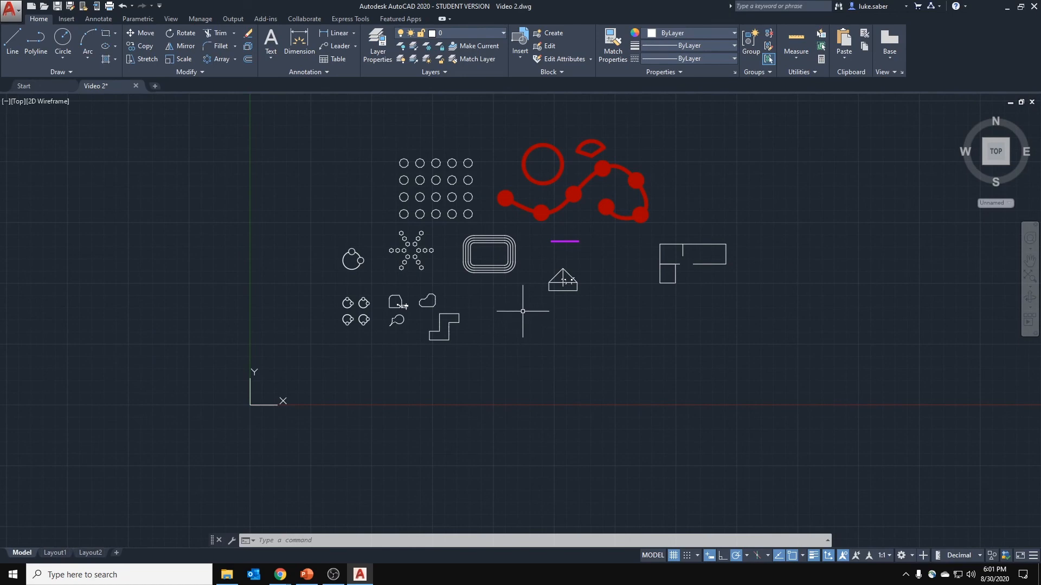
scroll(525, 311, "up", 4)
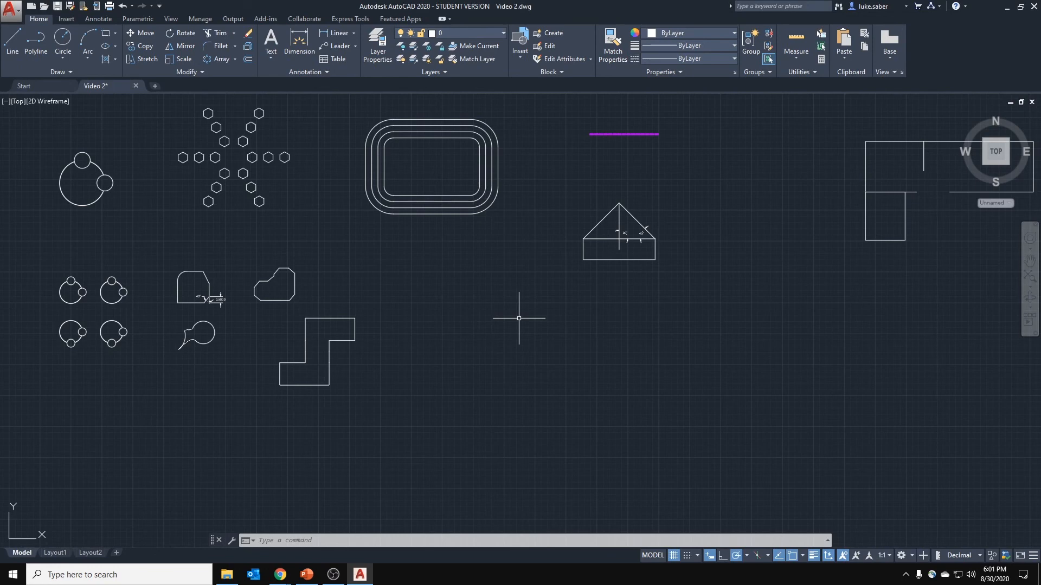
scroll(524, 325, "up", 5)
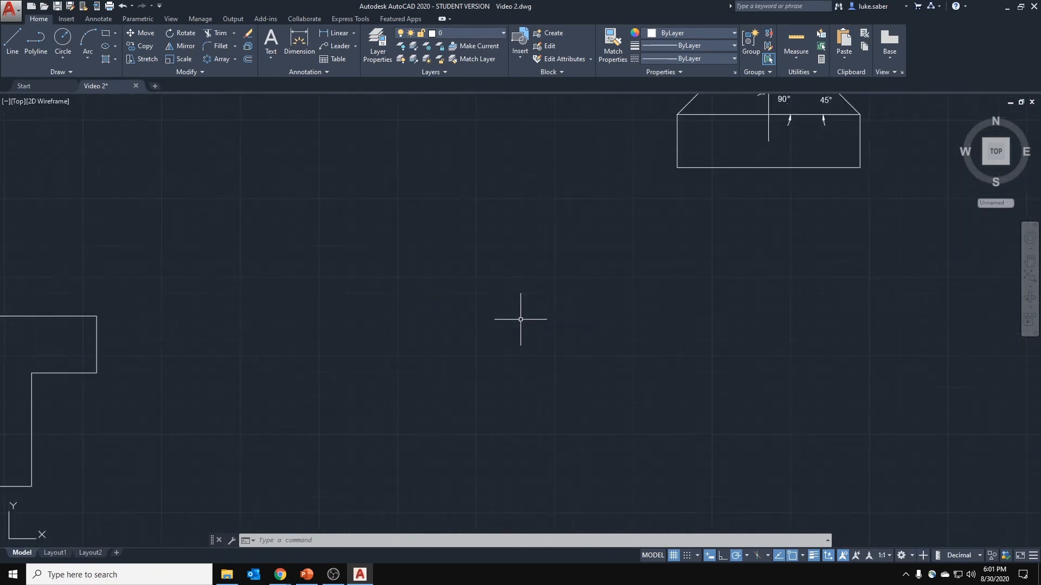
left_click(511, 316)
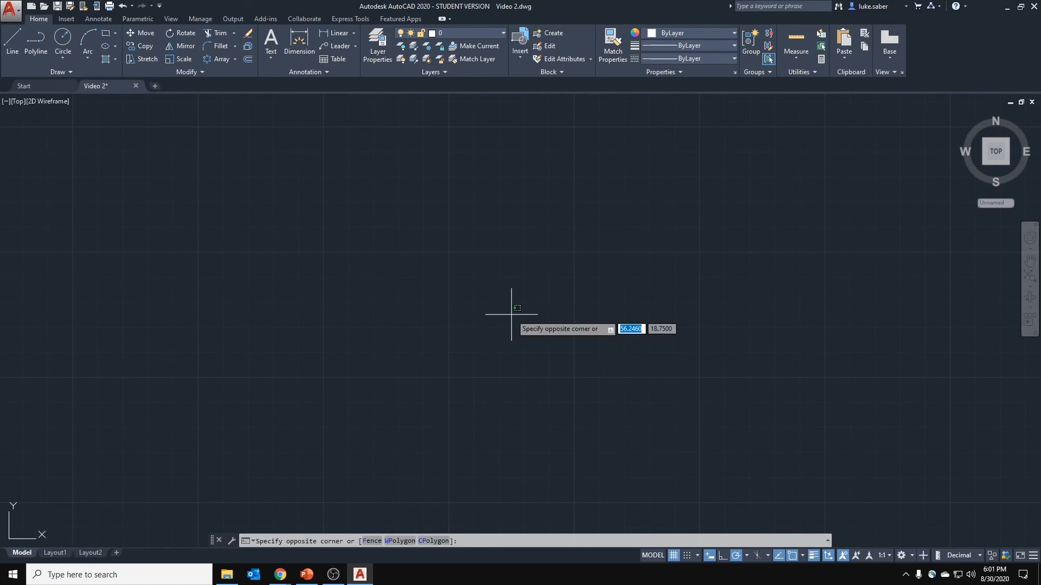
key("Escape")
key("ctrl+s")
scroll(490, 310, "down", 6)
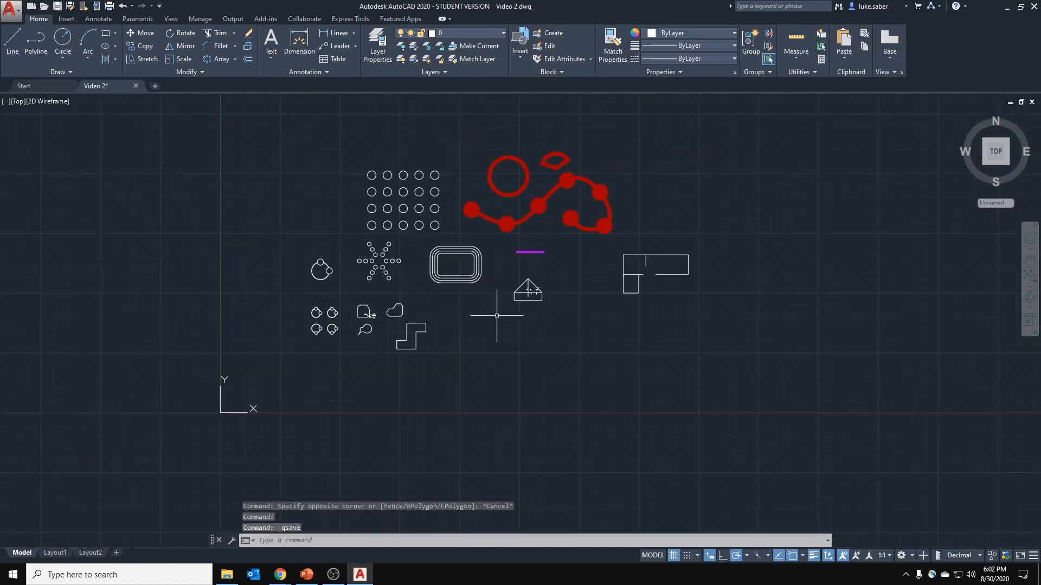
scroll(494, 319, "up", 2)
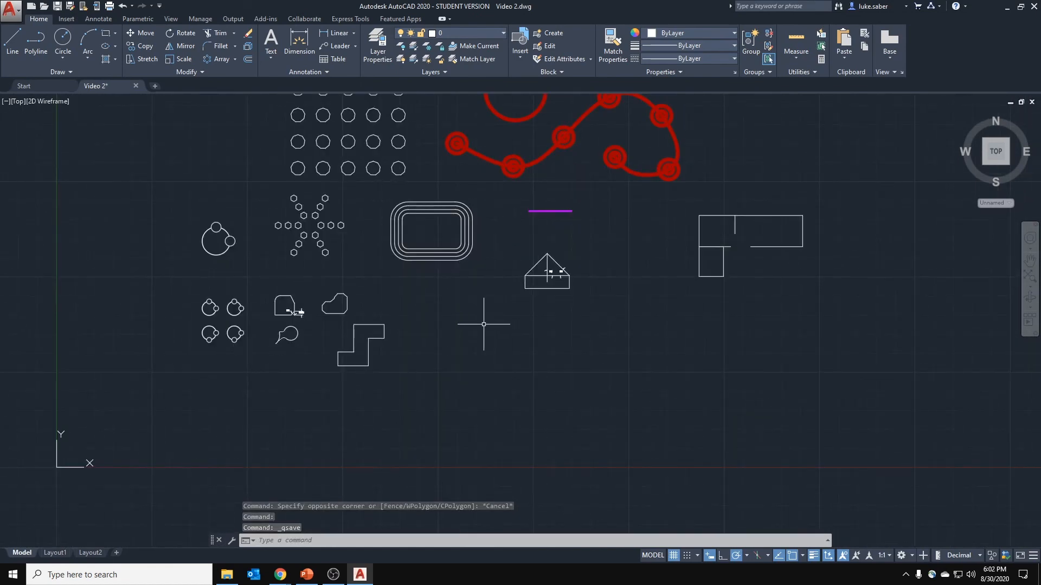